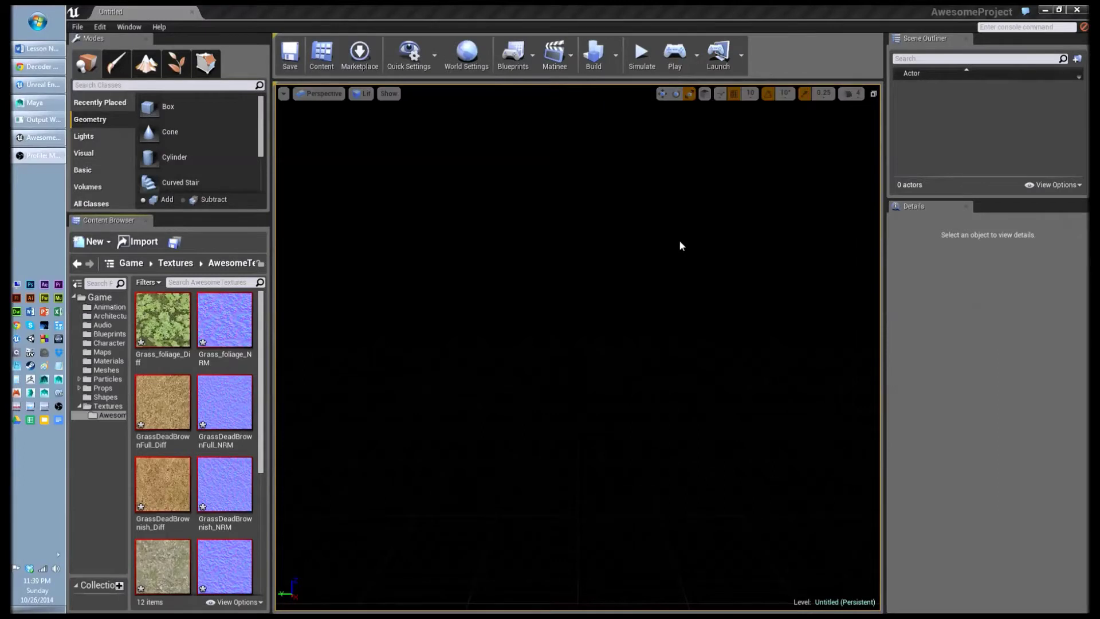
Add a directional light to the empty level.
left_click(99, 132)
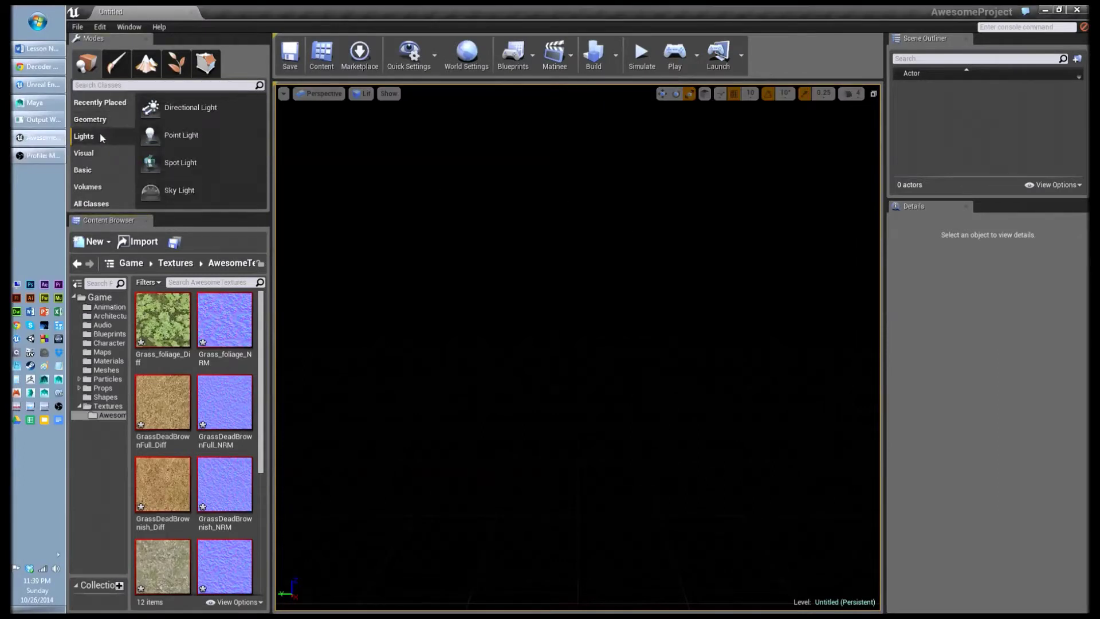
left_click_drag(183, 107, 592, 225)
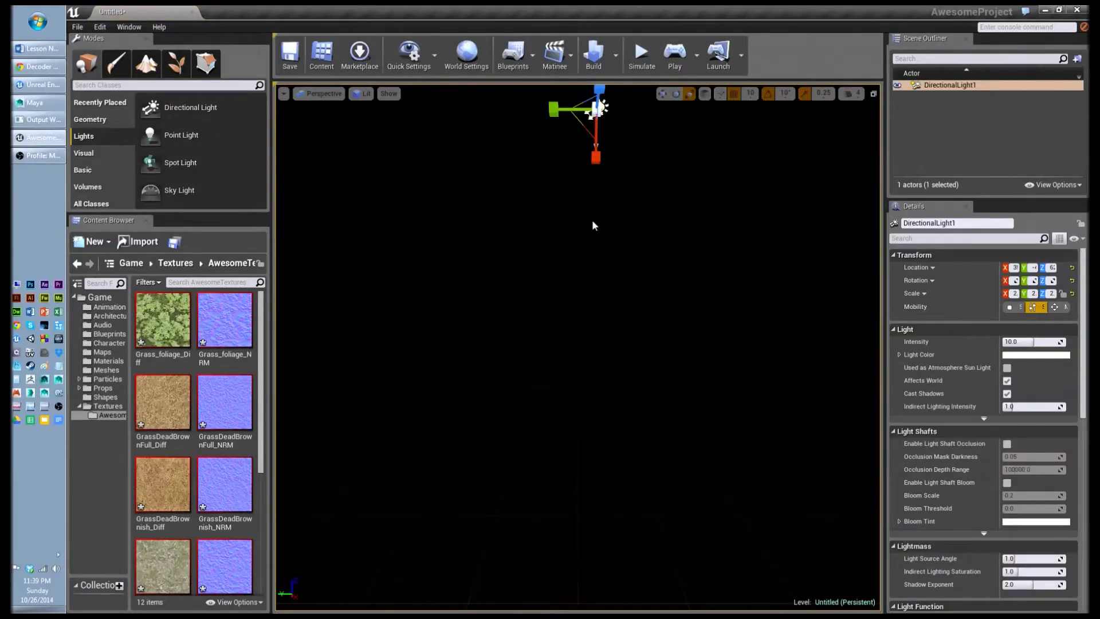
Set up a new landscape with a section size of 31x31 quads and 2x2 sections per component.
left_click(144, 68)
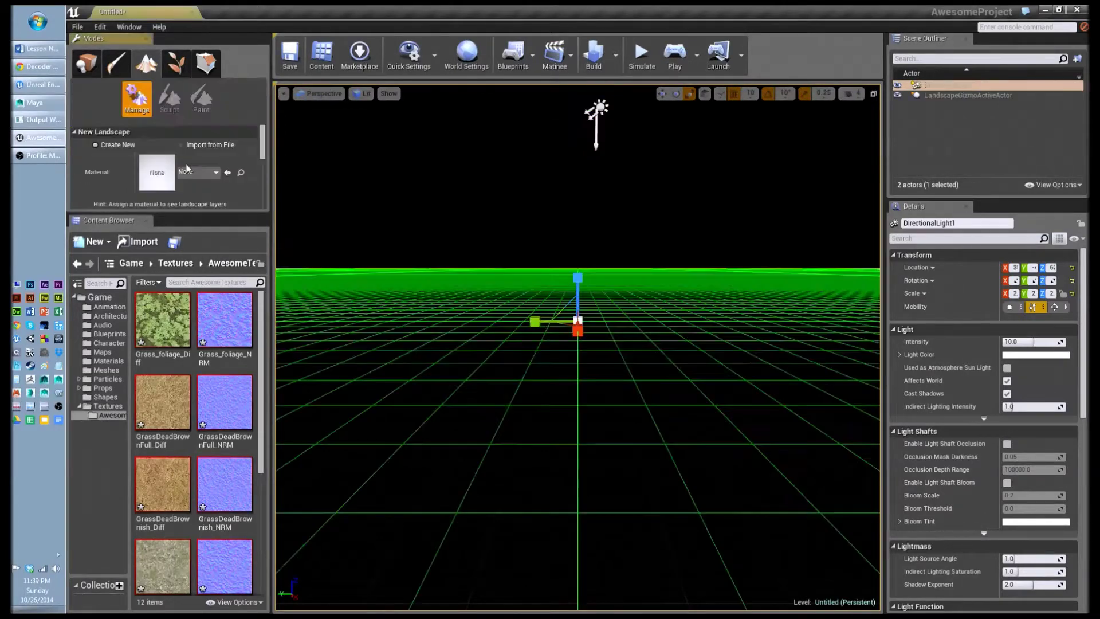
left_click_drag(167, 213, 167, 294)
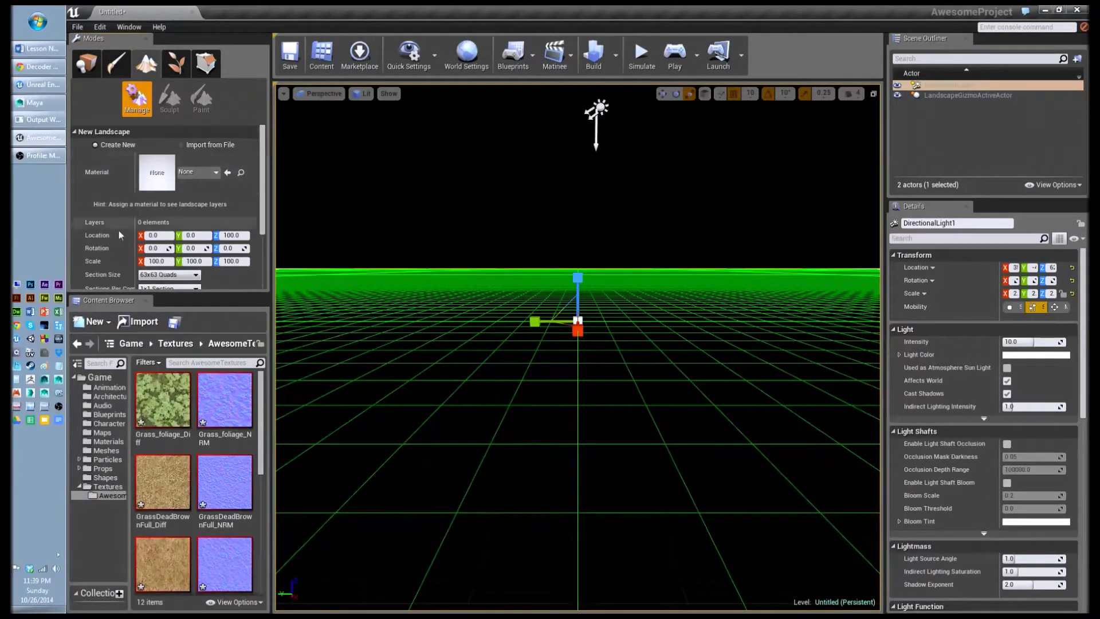
scroll(266, 240, "down", 3)
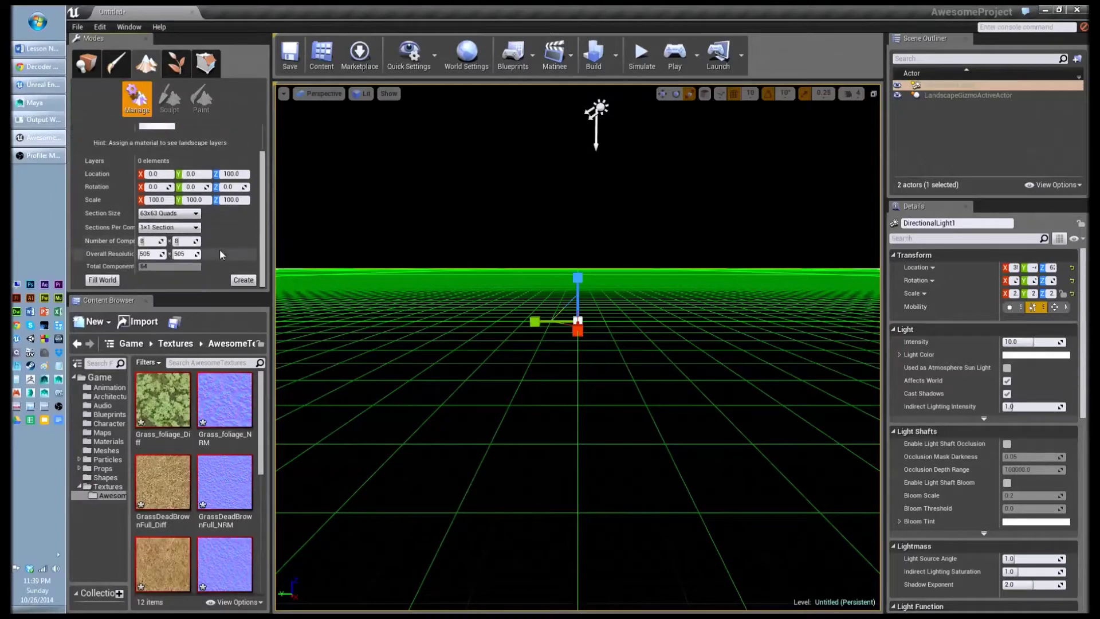
left_click_drag(150, 243, 137, 242)
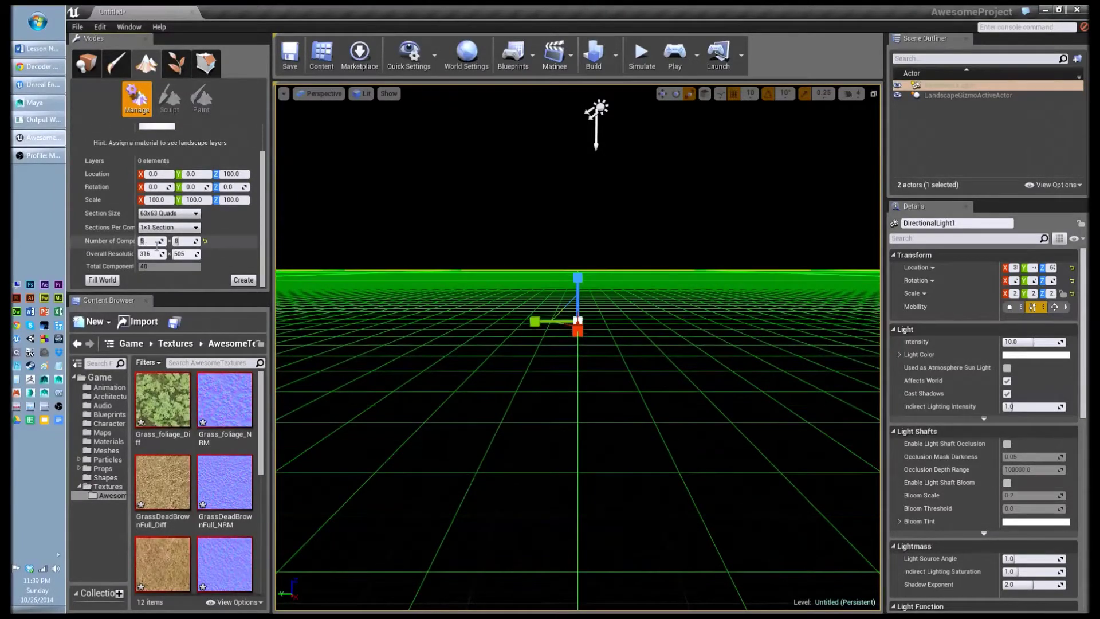
left_click(172, 213)
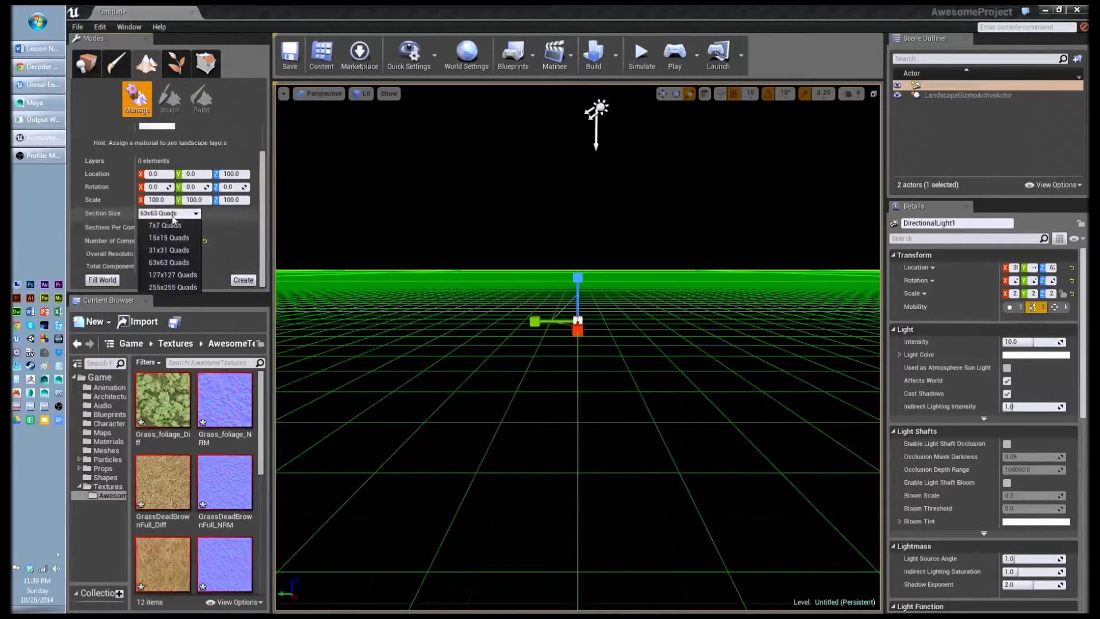
left_click(173, 251)
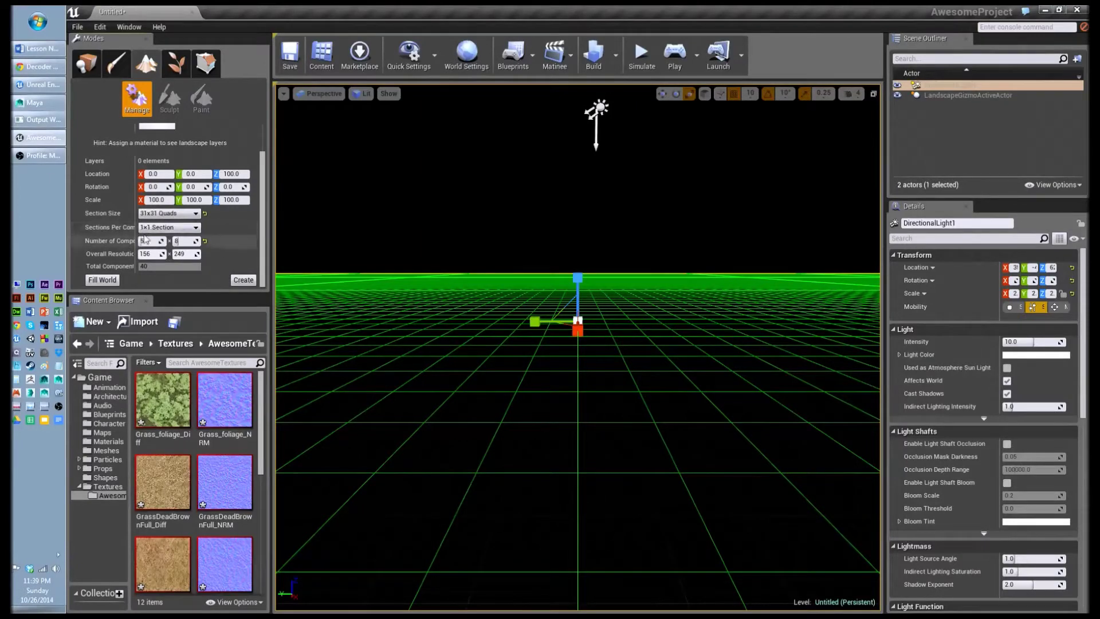
left_click(144, 229)
left_click(166, 252)
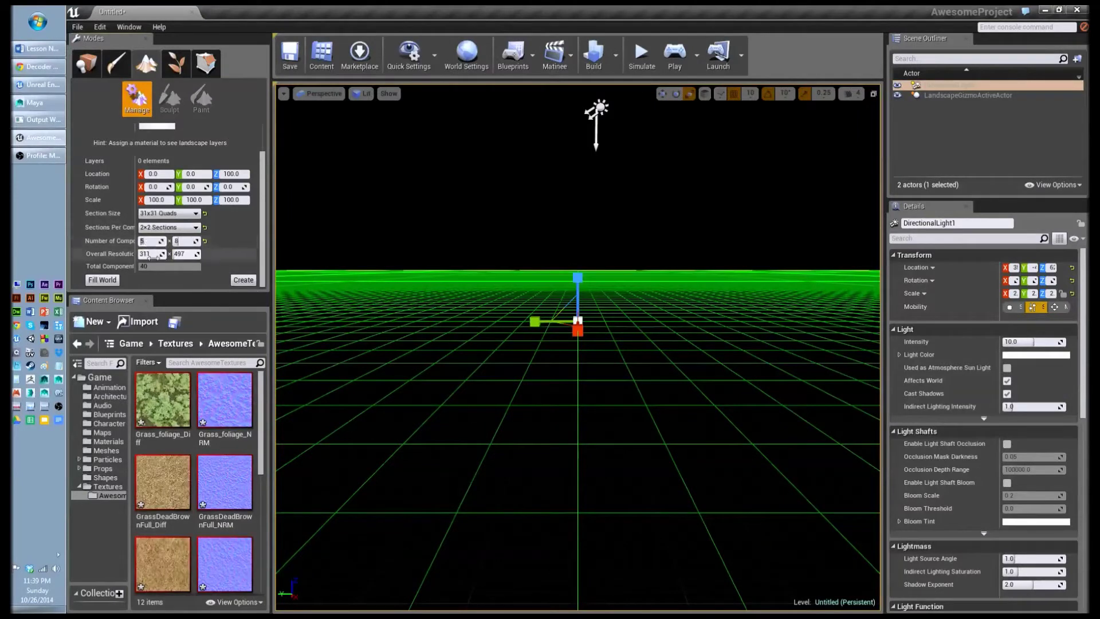
Set the number of components to 4 by 4 and create the landscape.
type("4")
key("Tab")
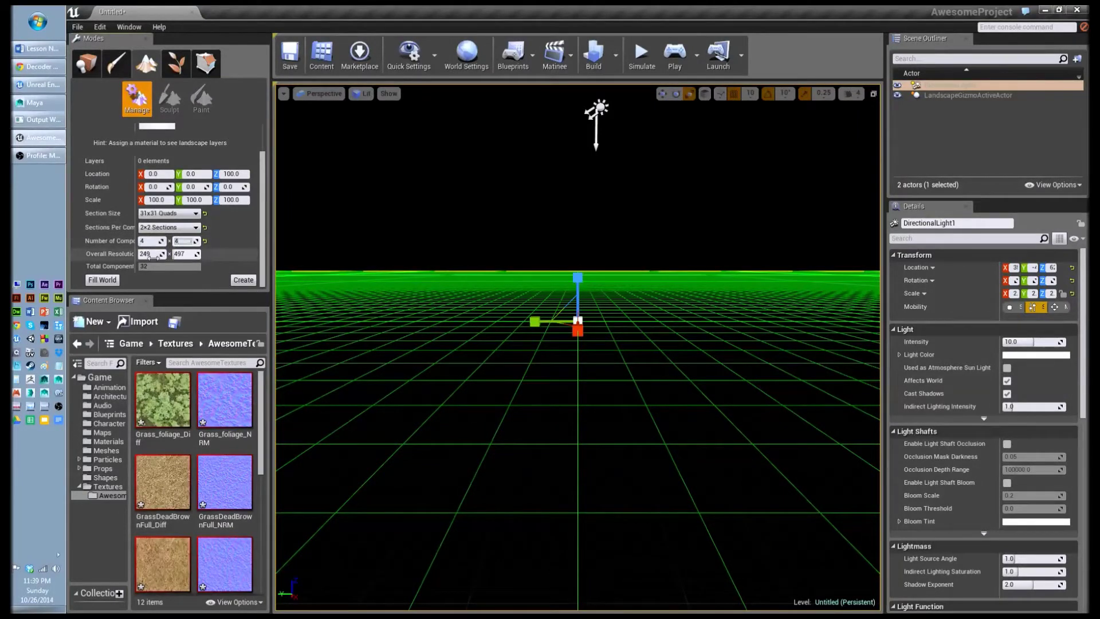
type("4")
key("Return")
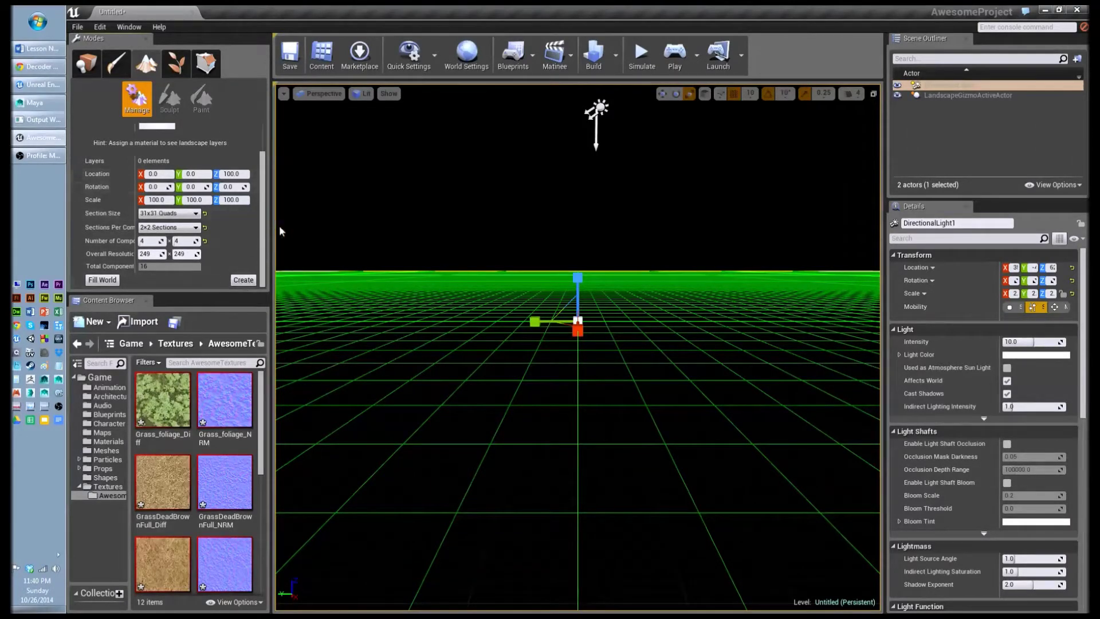
left_click(249, 284)
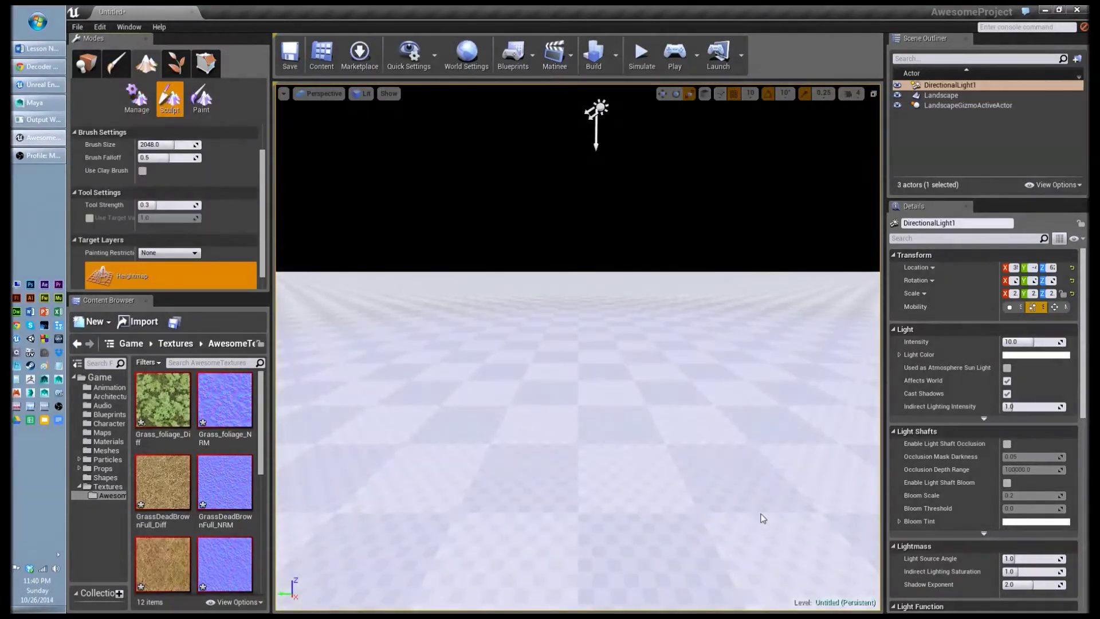
Sculpt a curved chain of raised hills around the far half of the flat landscape with the Sculpt tool.
scroll(526, 315, "down", 5)
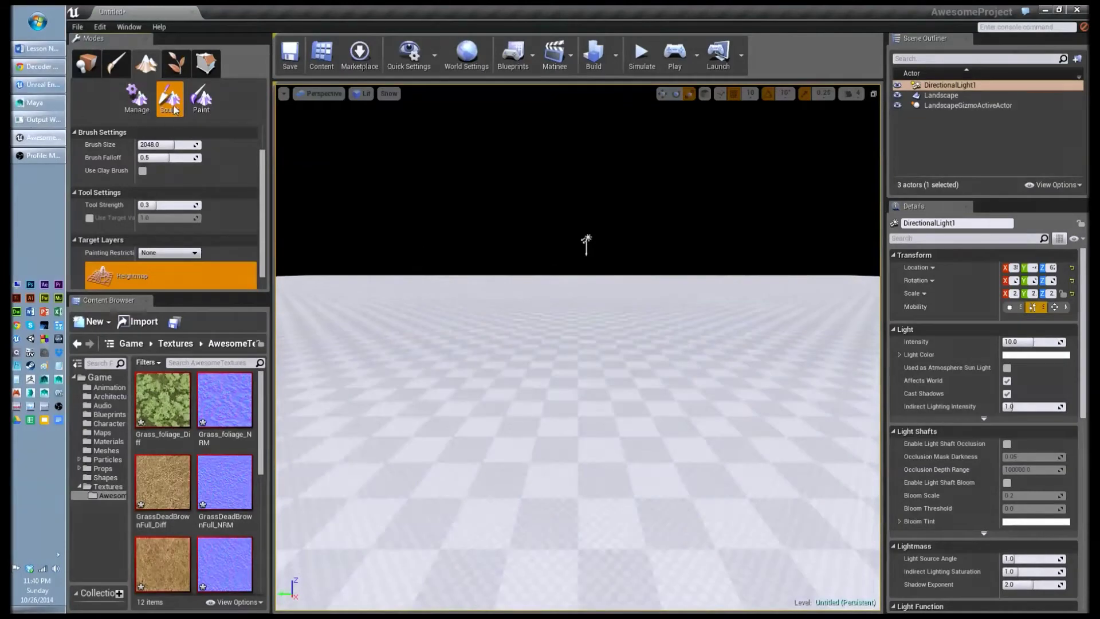
scroll(267, 159, "up", 2)
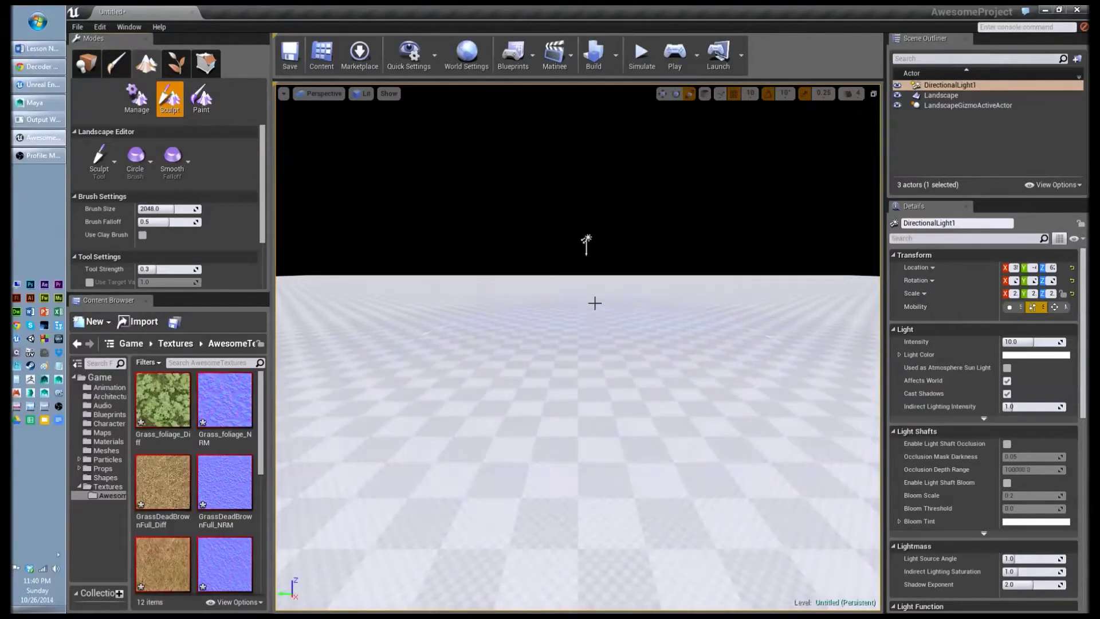
scroll(586, 325, "down", 5)
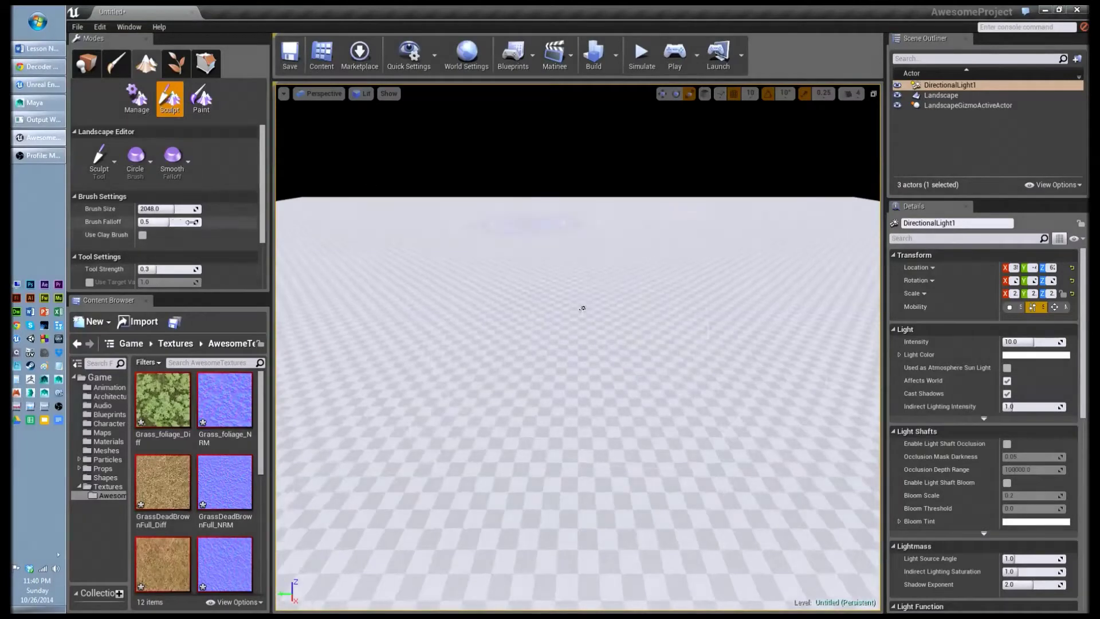
left_click(101, 170)
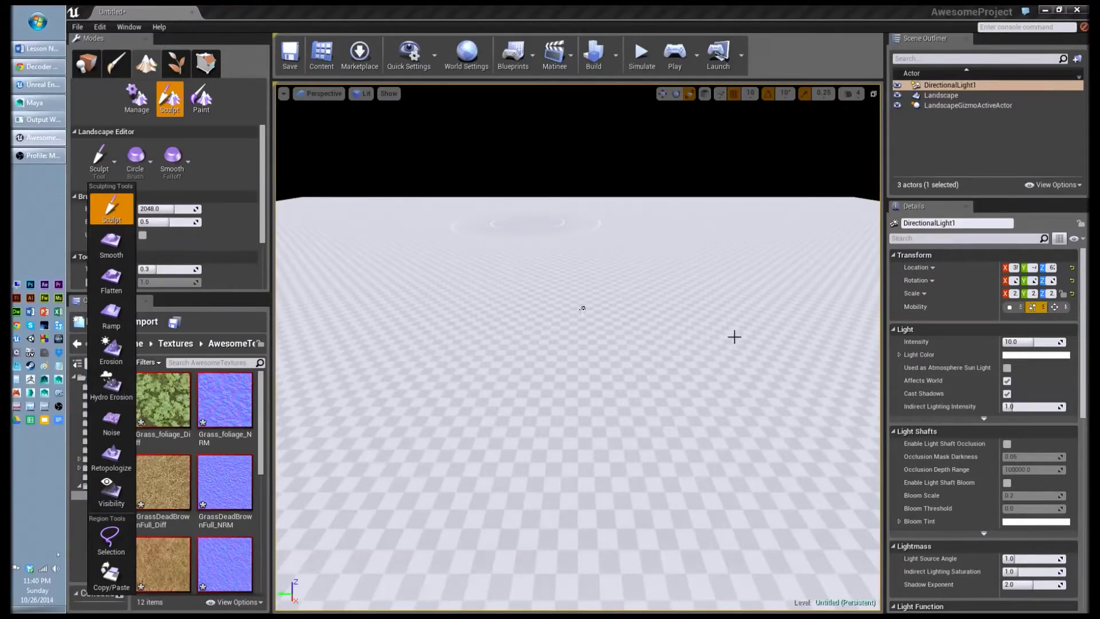
scroll(739, 346, "down", 5)
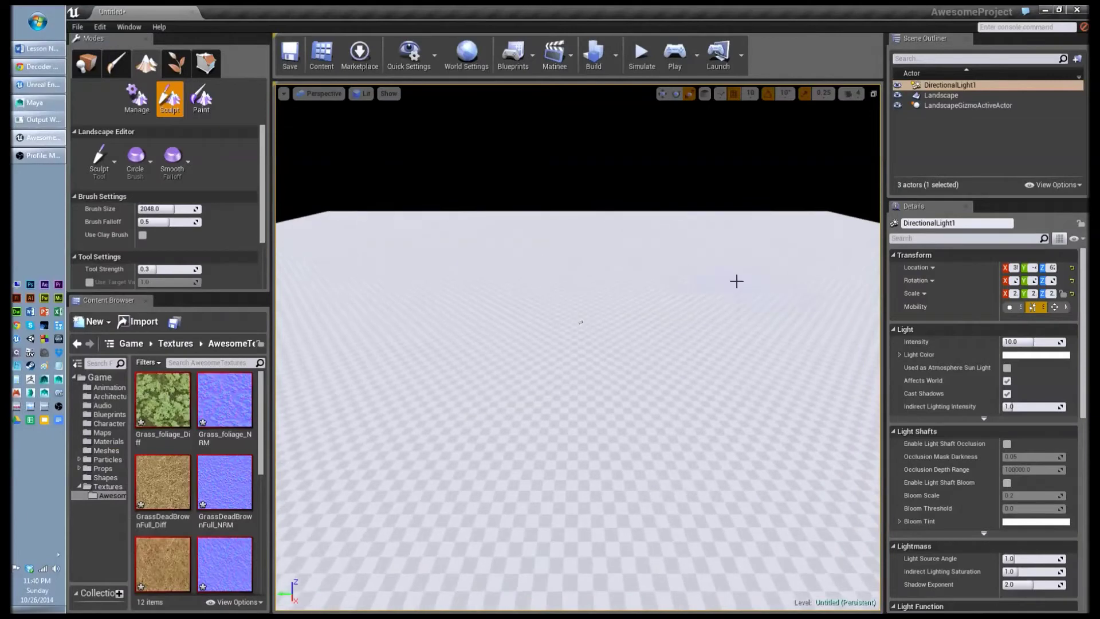
right_click_drag(643, 272, 647, 288)
scroll(647, 288, "down", 4)
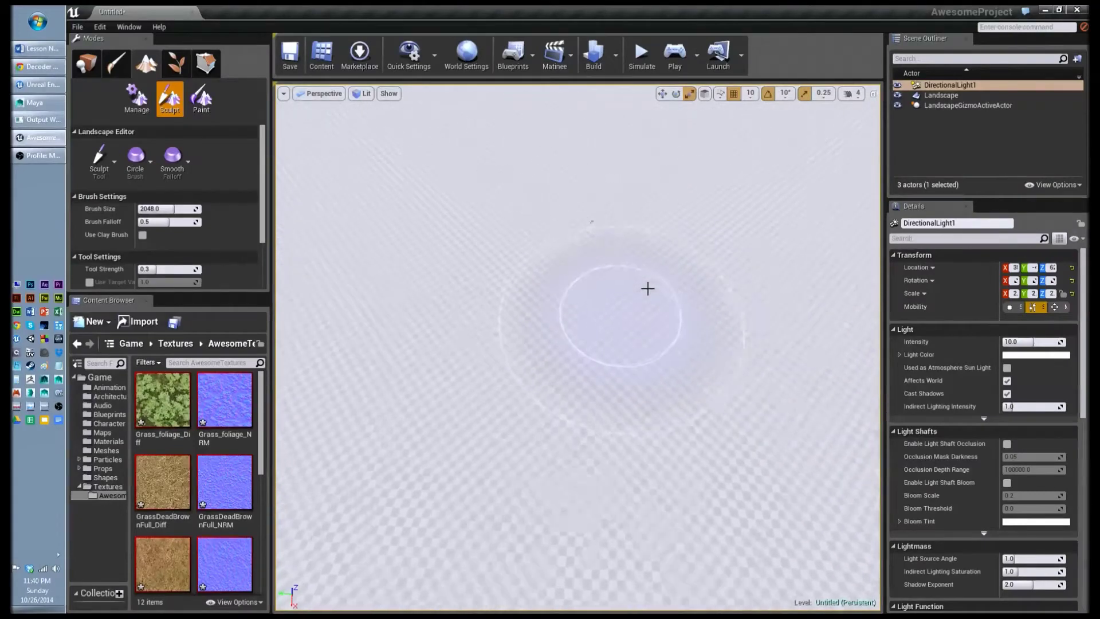
scroll(647, 288, "down", 8)
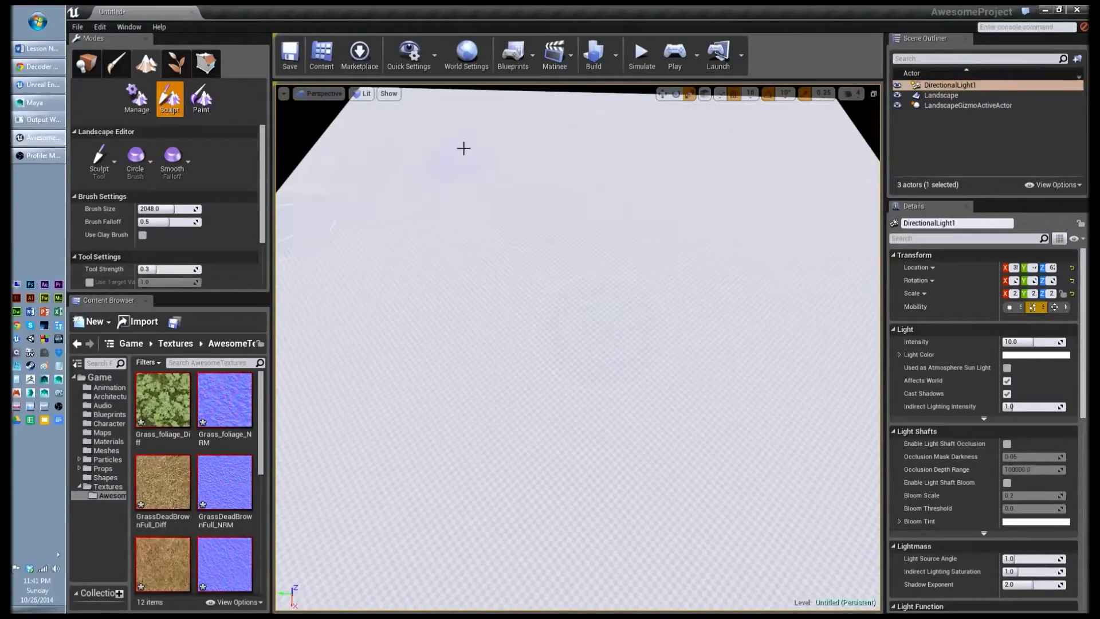
mouse_move(448, 170)
left_mouse_down()
mouse_move(466, 181)
mouse_move(508, 143)
mouse_move(575, 180)
mouse_move(717, 160)
mouse_move(790, 201)
mouse_move(834, 270)
left_mouse_up()
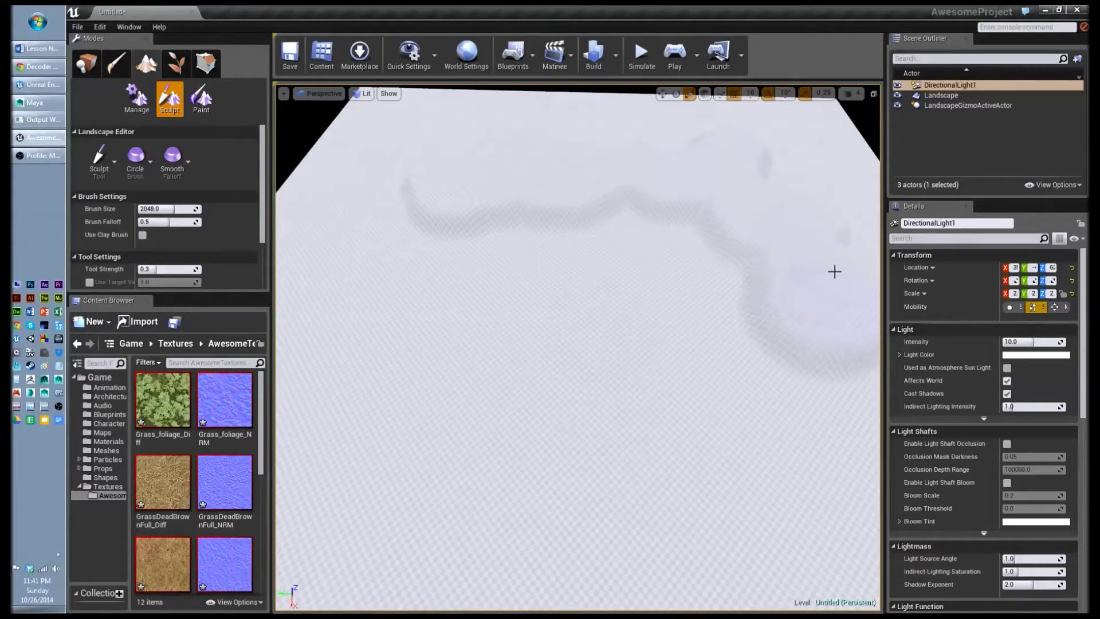
mouse_move(772, 178)
left_mouse_down()
mouse_move(531, 137)
mouse_move(434, 199)
mouse_move(374, 261)
mouse_move(334, 252)
mouse_move(429, 150)
mouse_move(586, 116)
mouse_move(725, 137)
mouse_move(827, 199)
mouse_move(842, 337)
mouse_move(869, 407)
mouse_move(814, 276)
left_mouse_up()
scroll(741, 279, "down", 6)
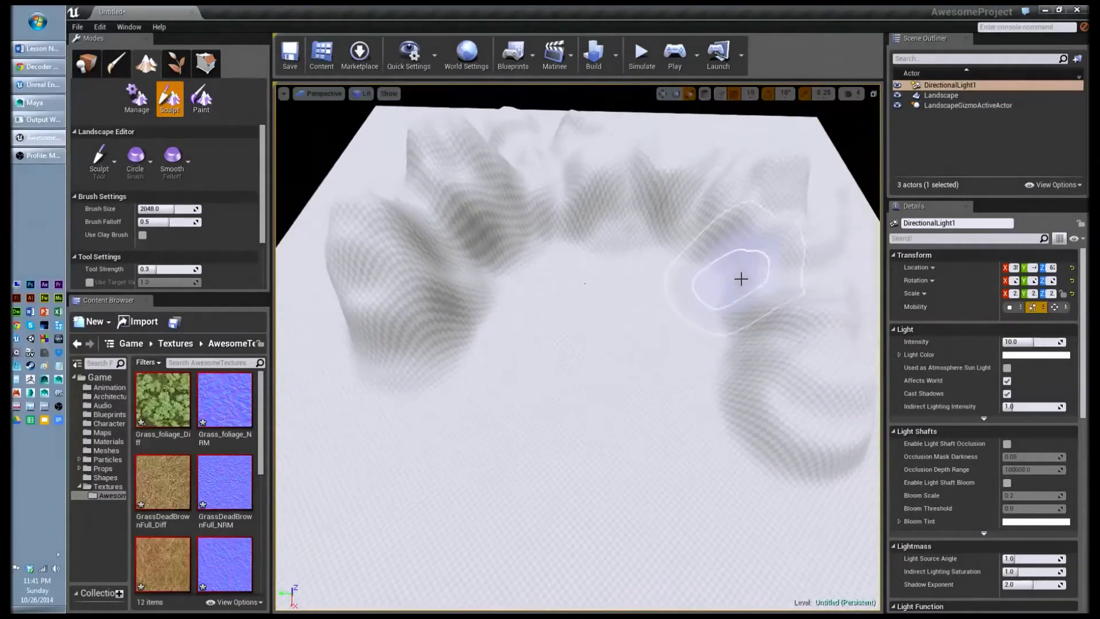
mouse_move(741, 279)
left_mouse_down()
mouse_move(839, 297)
mouse_move(825, 292)
mouse_move(813, 189)
mouse_move(702, 143)
mouse_move(518, 137)
mouse_move(409, 164)
mouse_move(319, 278)
mouse_move(314, 350)
mouse_move(381, 186)
left_mouse_up()
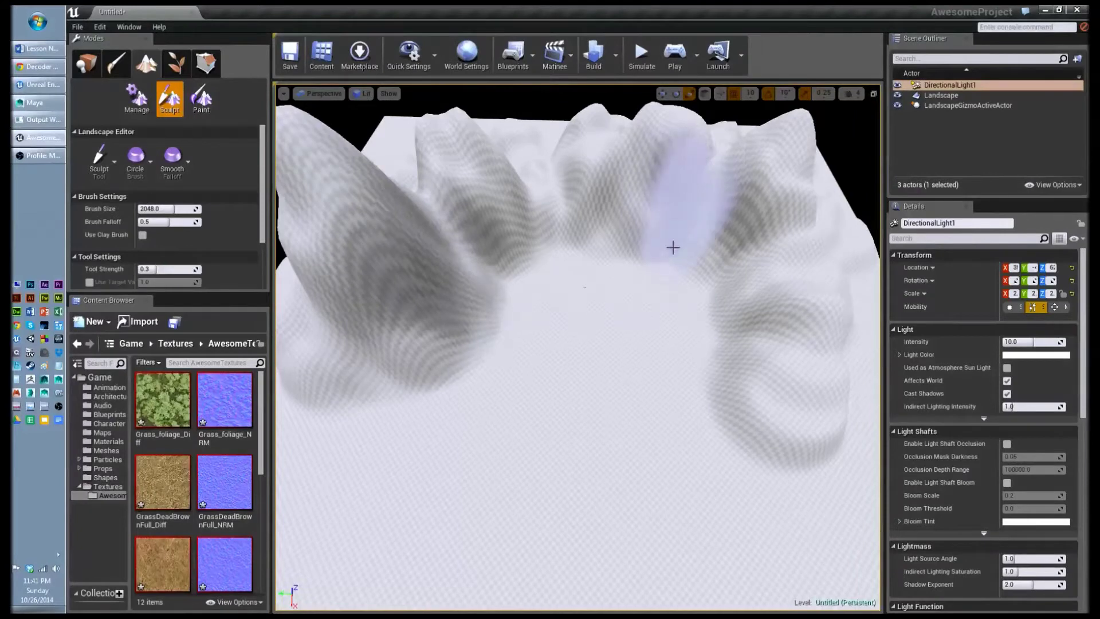
Sculpt additional height into the hills and extend both ends of the chain toward the landscape's near edge.
scroll(673, 246, "down", 2)
scroll(672, 253, "down", 2)
mouse_move(798, 413)
left_mouse_down()
mouse_move(785, 456)
mouse_move(825, 422)
mouse_move(834, 363)
mouse_move(793, 225)
left_mouse_up()
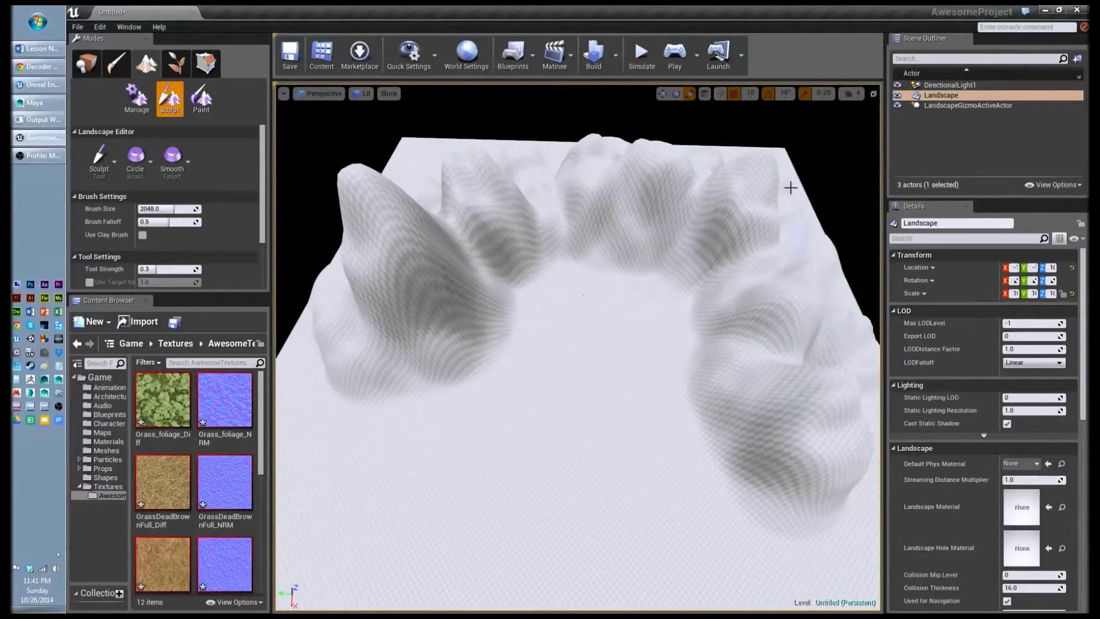
left_click_drag(529, 201, 516, 192)
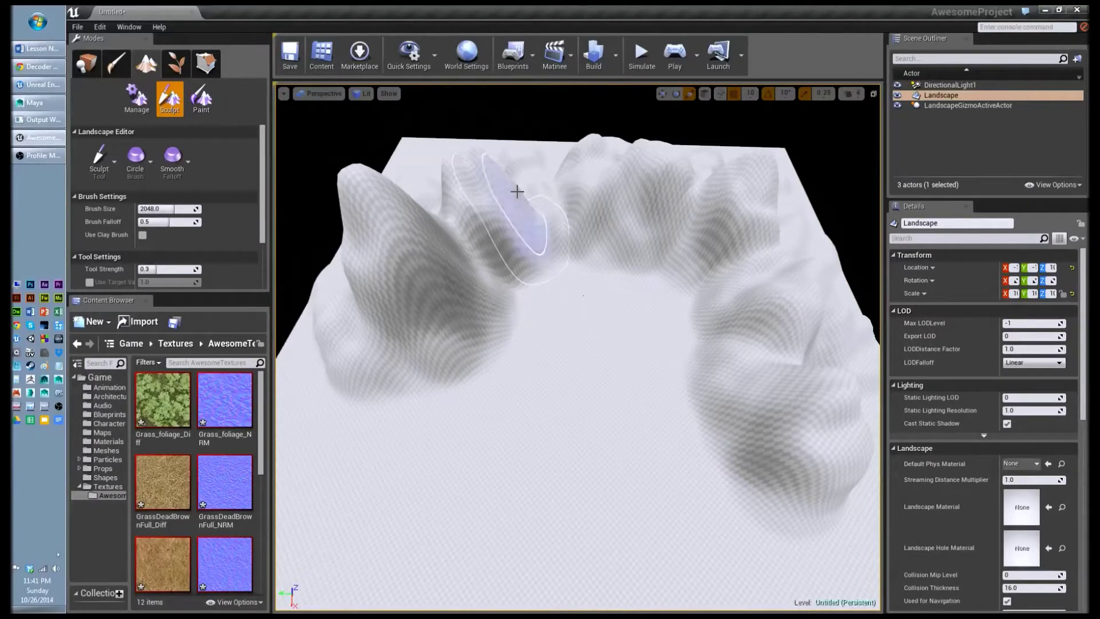
mouse_move(435, 162)
left_mouse_down()
mouse_move(714, 157)
mouse_move(795, 229)
left_mouse_up()
mouse_move(797, 503)
left_mouse_down()
mouse_move(825, 533)
mouse_move(719, 535)
left_mouse_up()
mouse_move(394, 420)
left_mouse_down()
mouse_move(355, 383)
mouse_move(412, 375)
mouse_move(521, 304)
mouse_move(620, 262)
mouse_move(699, 302)
mouse_move(761, 472)
mouse_move(751, 552)
mouse_move(766, 538)
left_mouse_up()
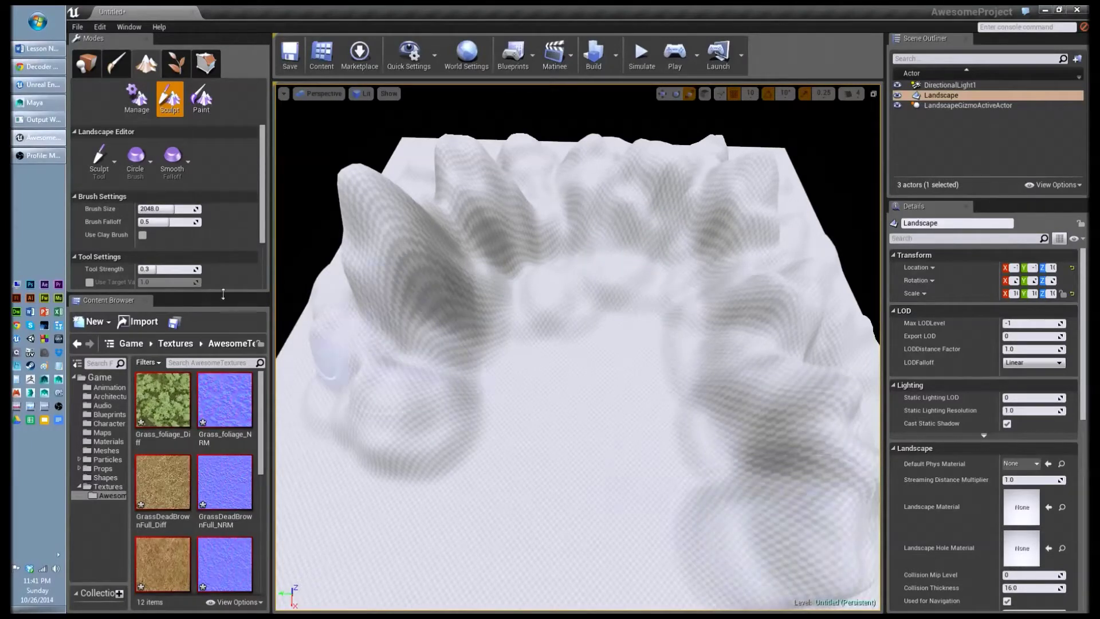
Soften the sculpted peaks along the whole chain of hills with the Smooth sculpting tool.
left_click(100, 173)
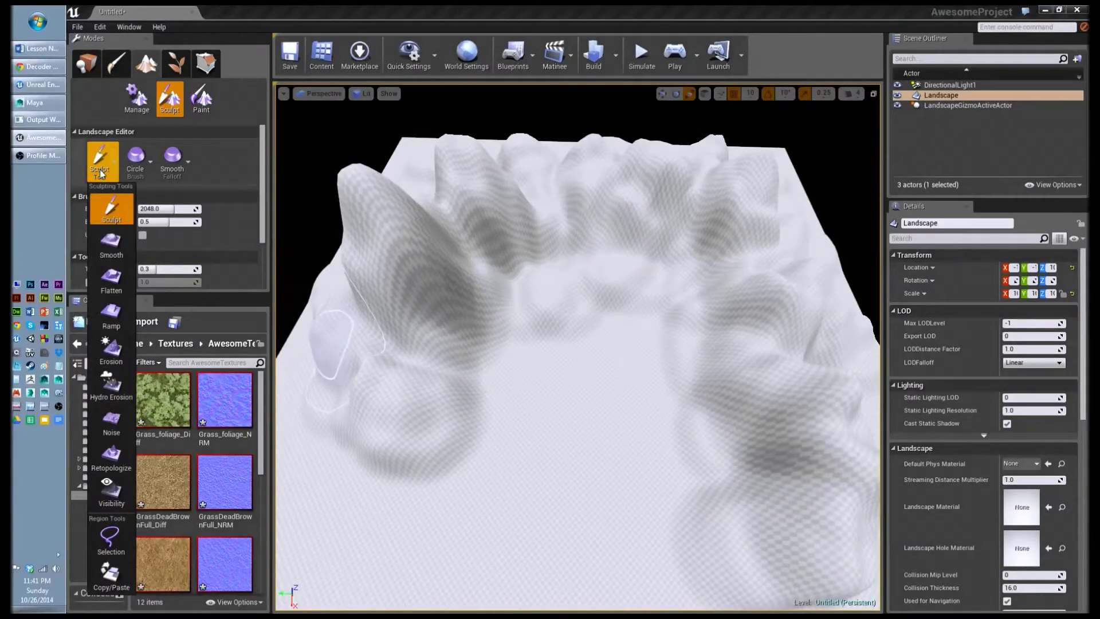
left_click(112, 243)
mouse_move(373, 183)
left_mouse_down()
mouse_move(399, 191)
mouse_move(458, 159)
mouse_move(527, 143)
mouse_move(773, 176)
mouse_move(776, 307)
mouse_move(840, 411)
mouse_move(847, 488)
mouse_move(834, 530)
mouse_move(778, 561)
left_mouse_up()
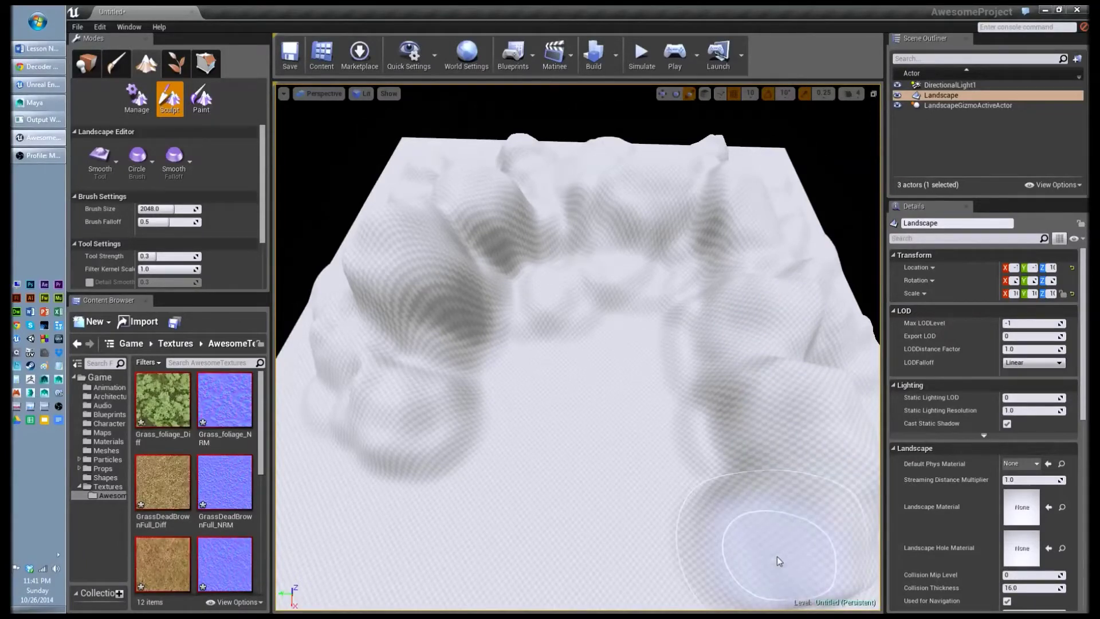
left_click_drag(444, 312, 435, 304)
Level the tops of the tall hills on the landscape's far left side with the Flatten sculpting tool.
left_click(116, 163)
left_click(137, 274)
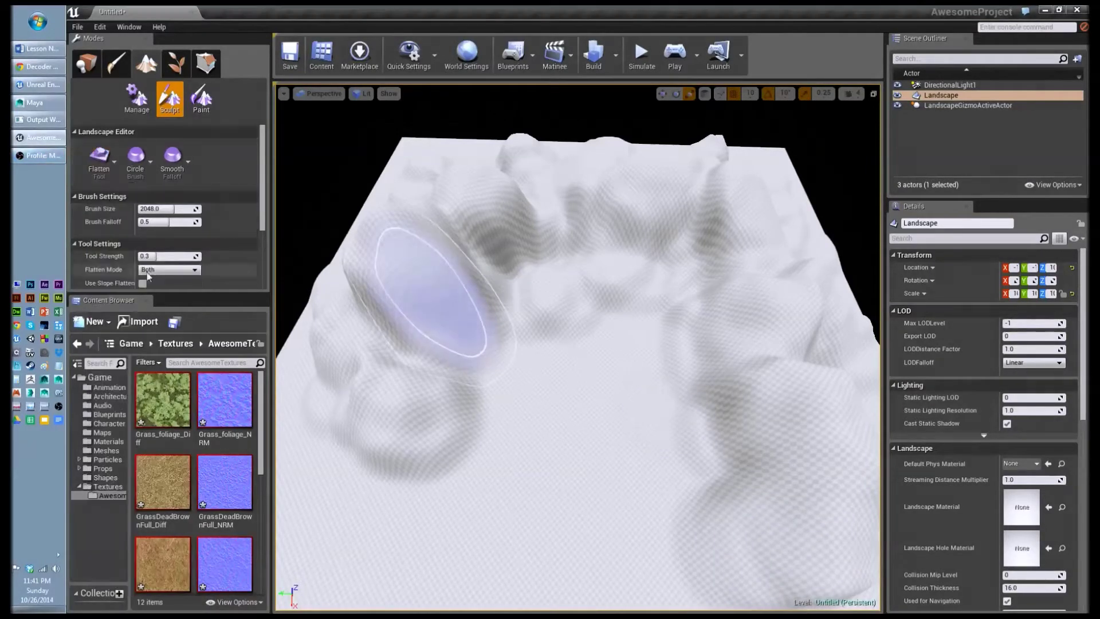
mouse_move(431, 229)
left_mouse_down()
mouse_move(401, 235)
mouse_move(452, 197)
mouse_move(573, 176)
left_mouse_up()
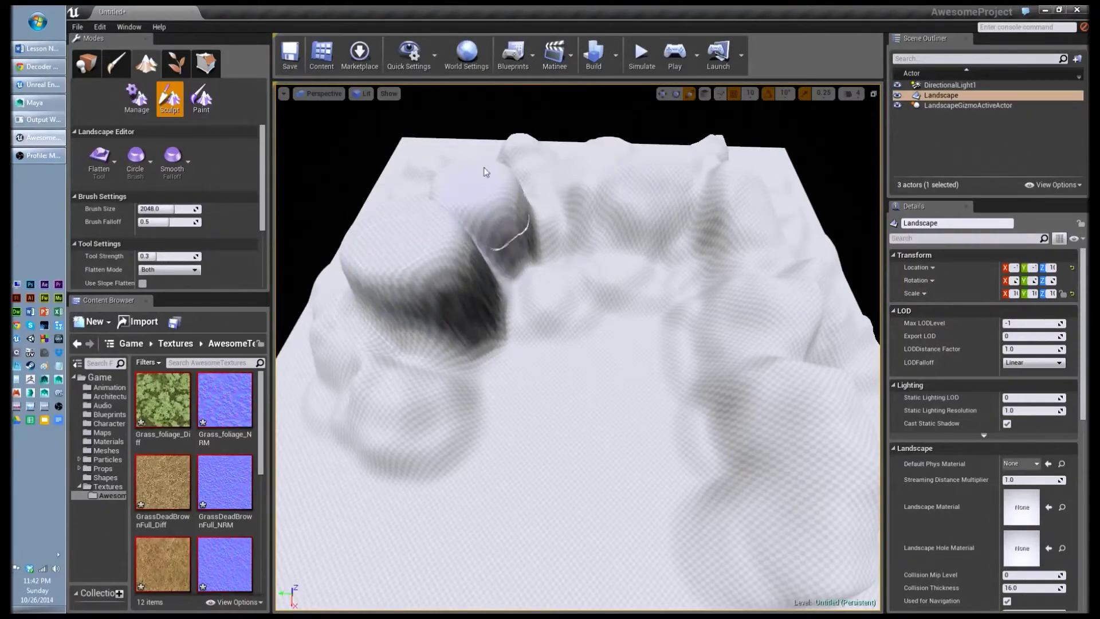
Wear down the flattened cliffs and the surrounding hills with the Erosion sculpting tool.
left_click(110, 168)
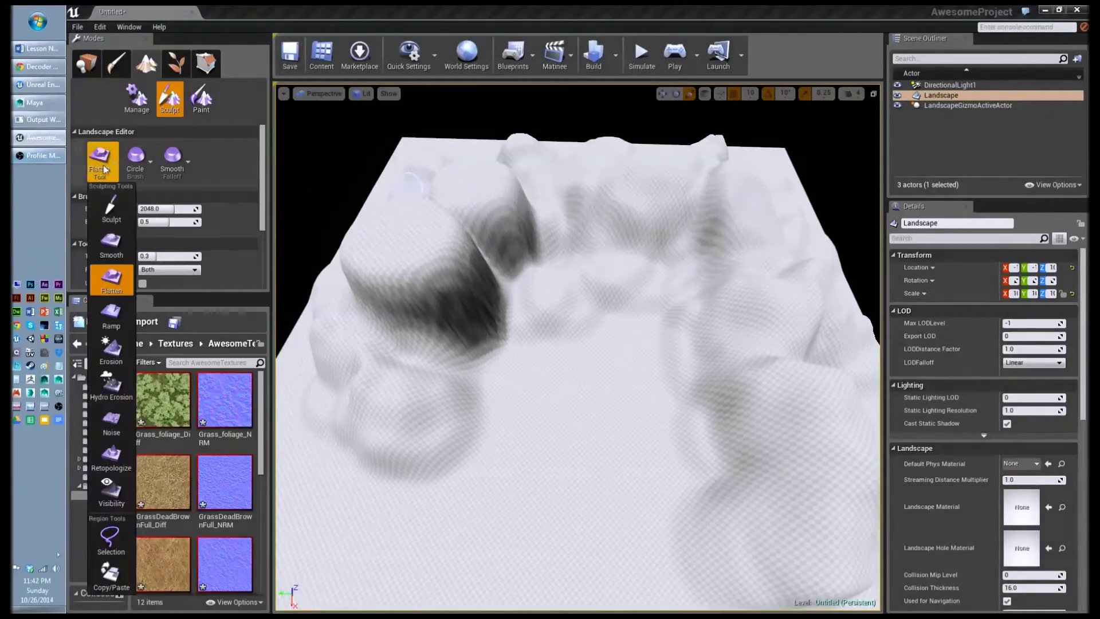
left_click(113, 351)
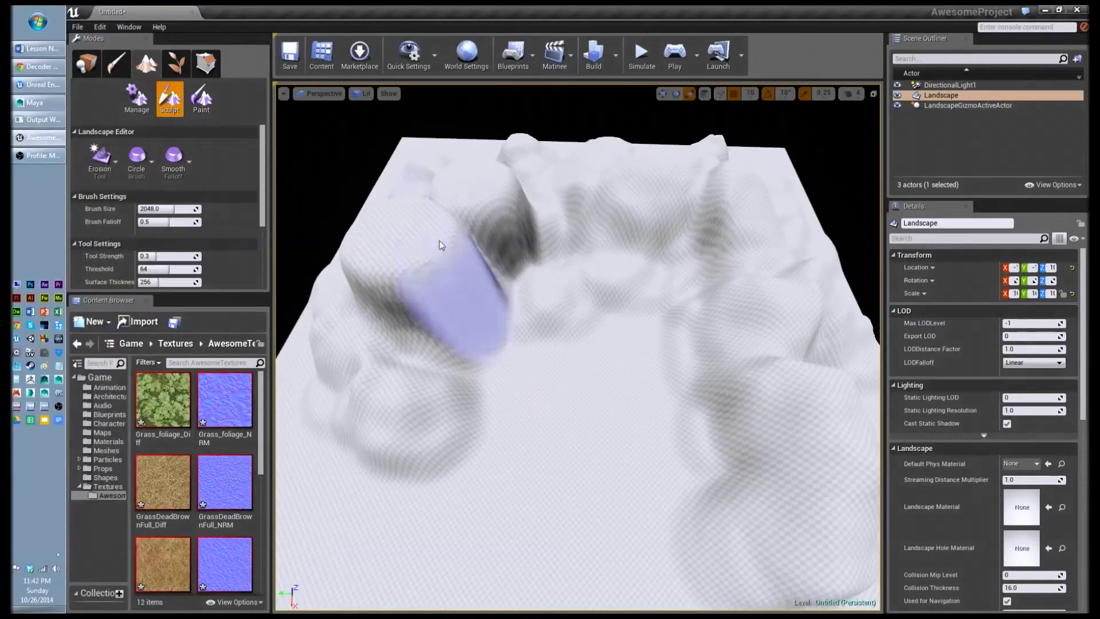
left_click_drag(498, 171, 553, 163)
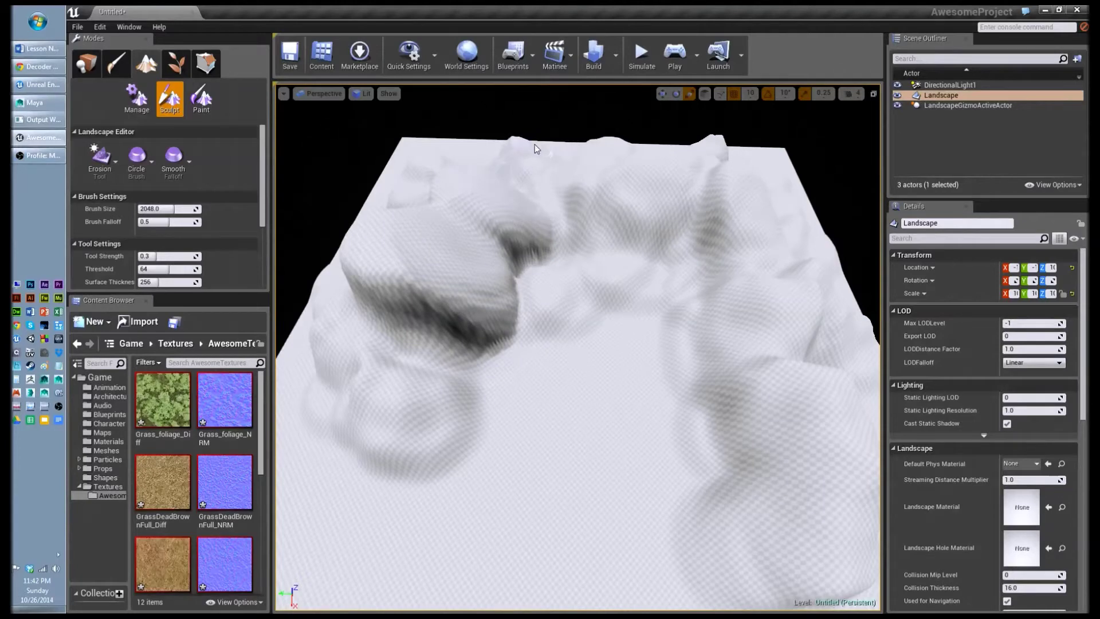
mouse_move(702, 152)
left_mouse_down()
mouse_move(724, 212)
mouse_move(790, 300)
mouse_move(764, 382)
mouse_move(813, 407)
mouse_move(724, 525)
mouse_move(403, 303)
mouse_move(353, 333)
mouse_move(385, 405)
mouse_move(519, 235)
left_mouse_up()
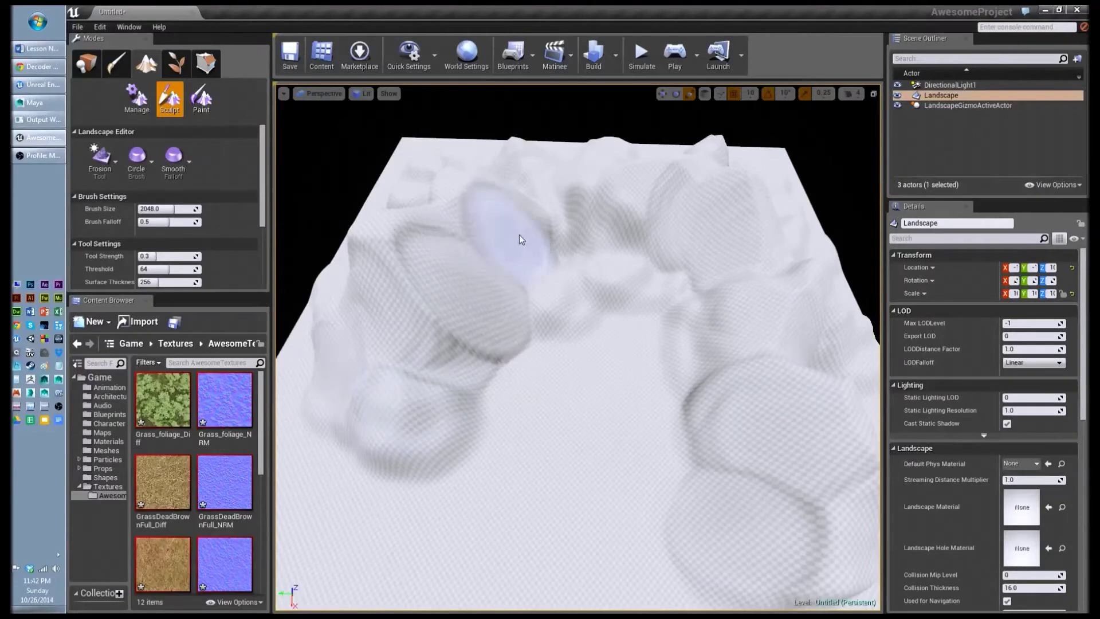
Add a ramp with the Ramp tool from the gap between the far hills down to the flat ground near the landscape's front.
left_click(99, 160)
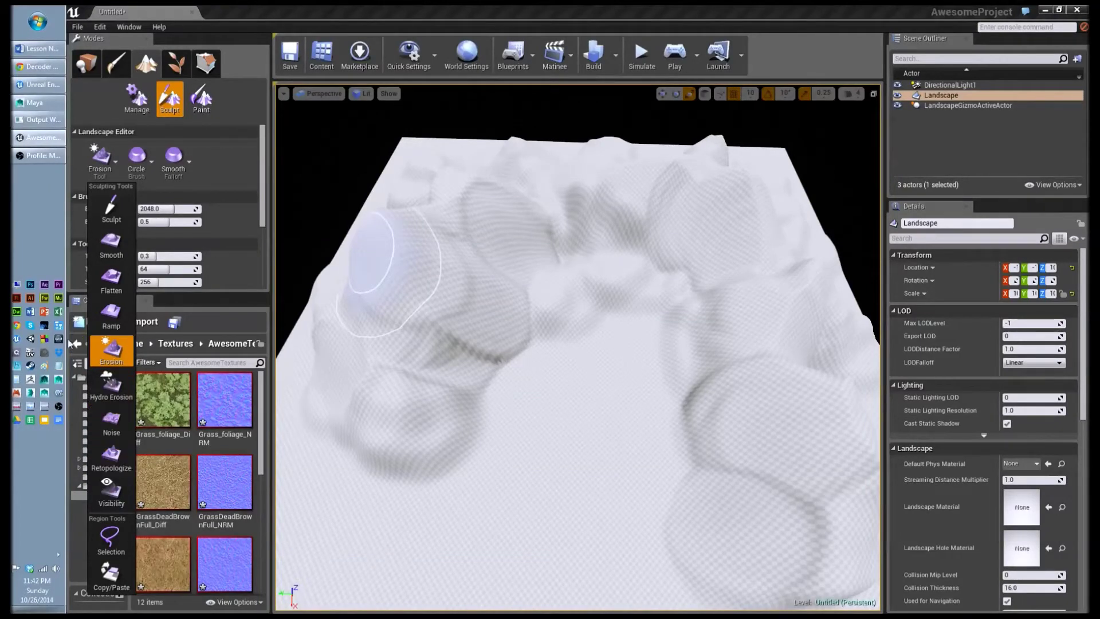
left_click(109, 315)
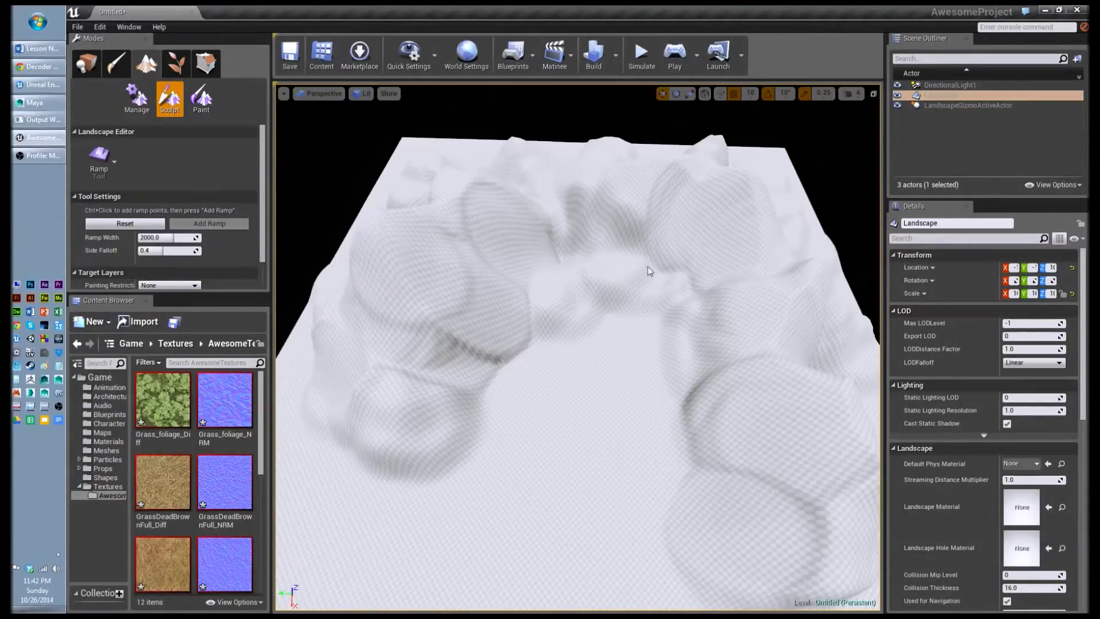
right_click_drag(623, 215, 624, 213)
left_click(610, 213, "ctrl")
mouse_move(609, 221)
left_mouse_down("ctrl")
mouse_move(596, 240)
mouse_move(568, 520)
left_mouse_up("ctrl")
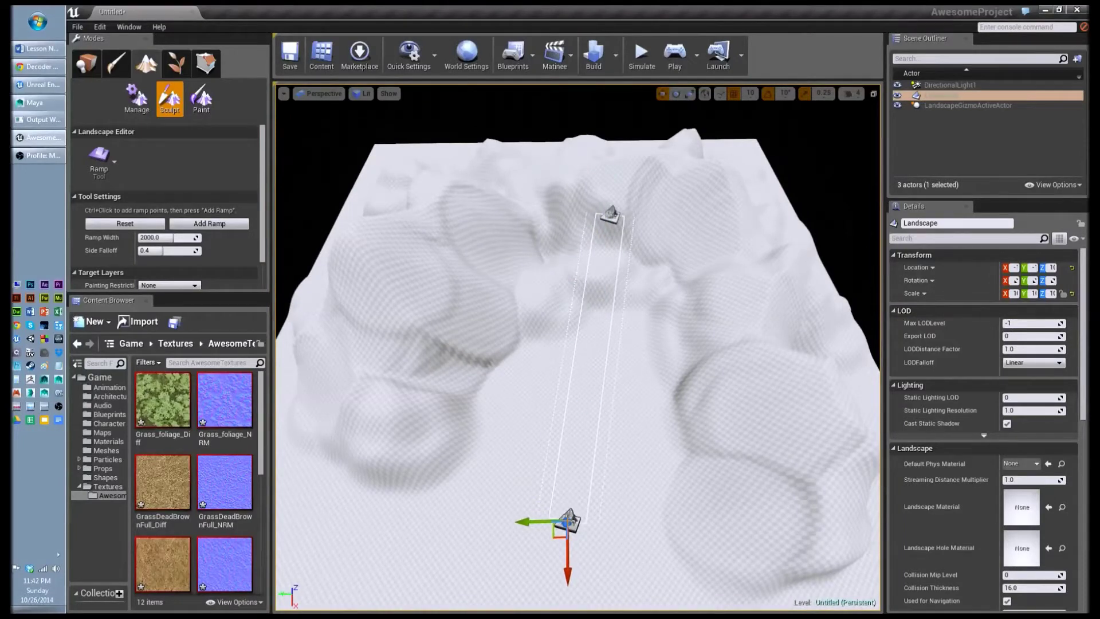
right_click_drag(526, 527, 536, 529)
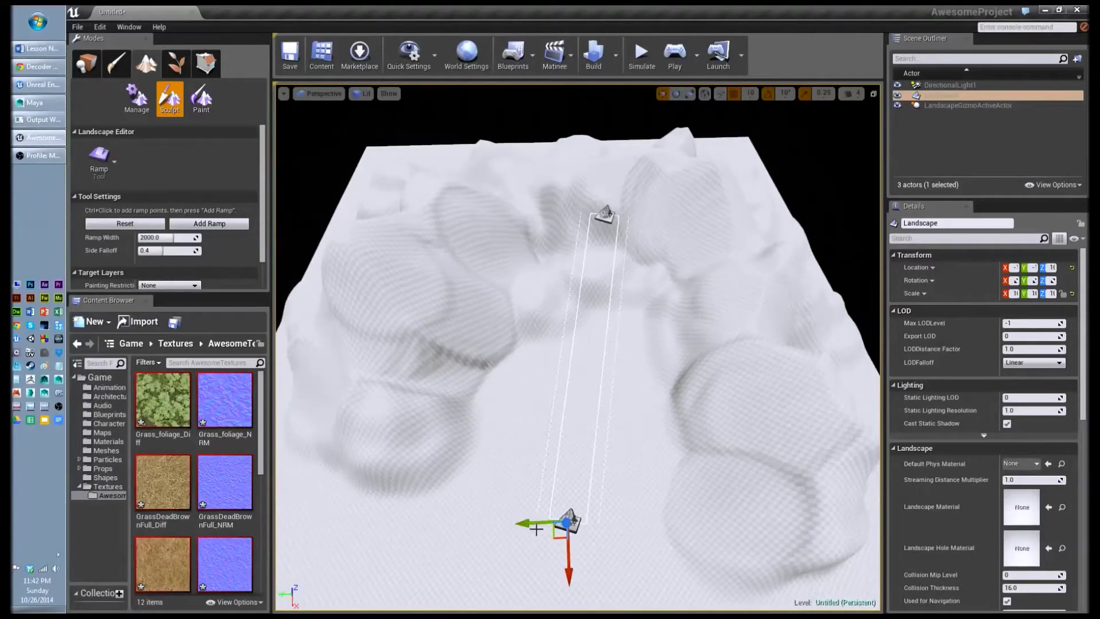
key("Return")
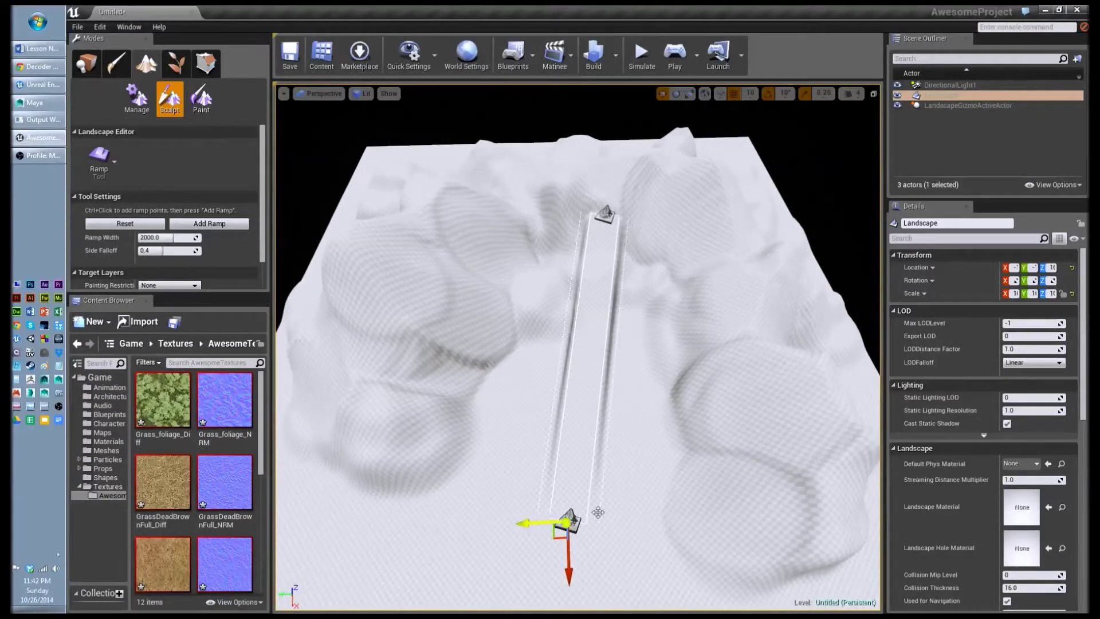
right_click_drag(689, 417, 690, 418)
right_click_drag(448, 304, 448, 304)
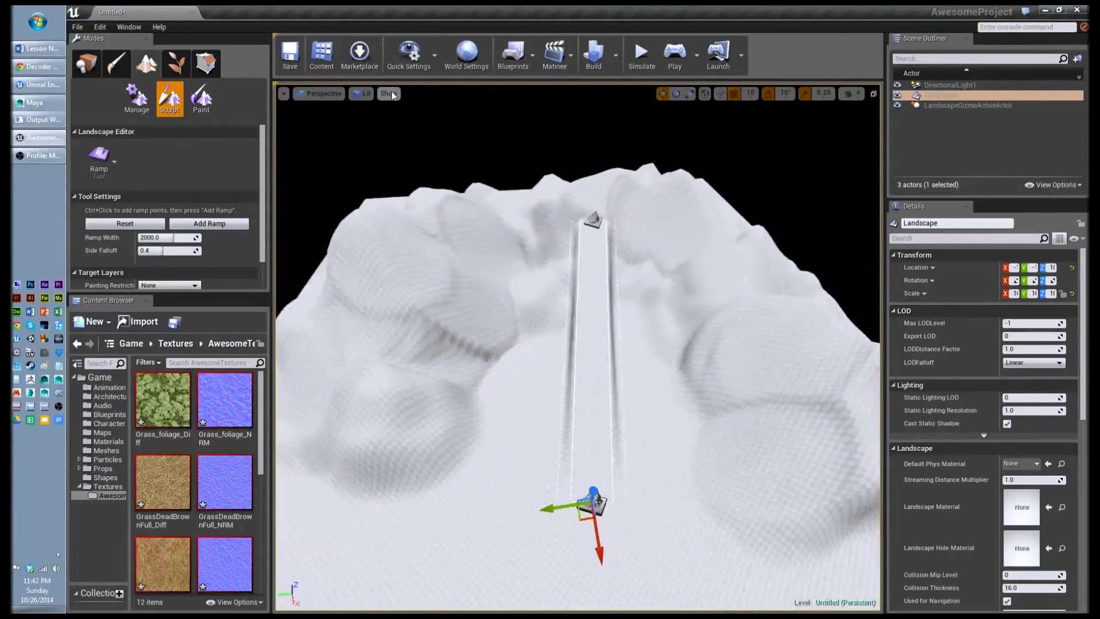
Create a new material named AwesomeMaterial in the Materials folder.
scroll(267, 251, "down", 2)
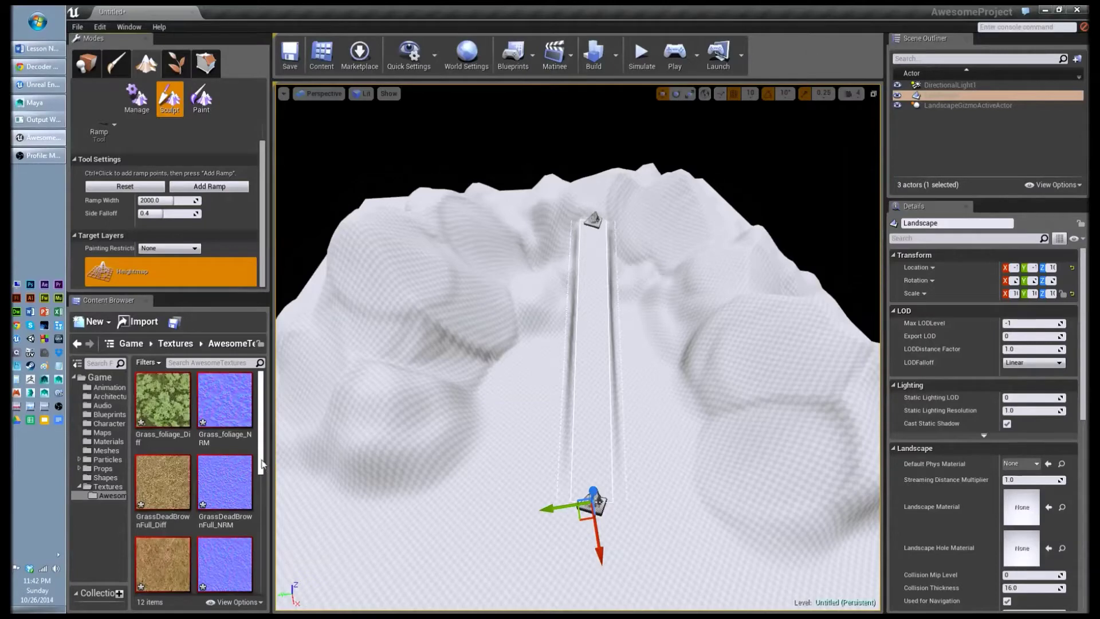
left_click_drag(263, 462, 250, 430)
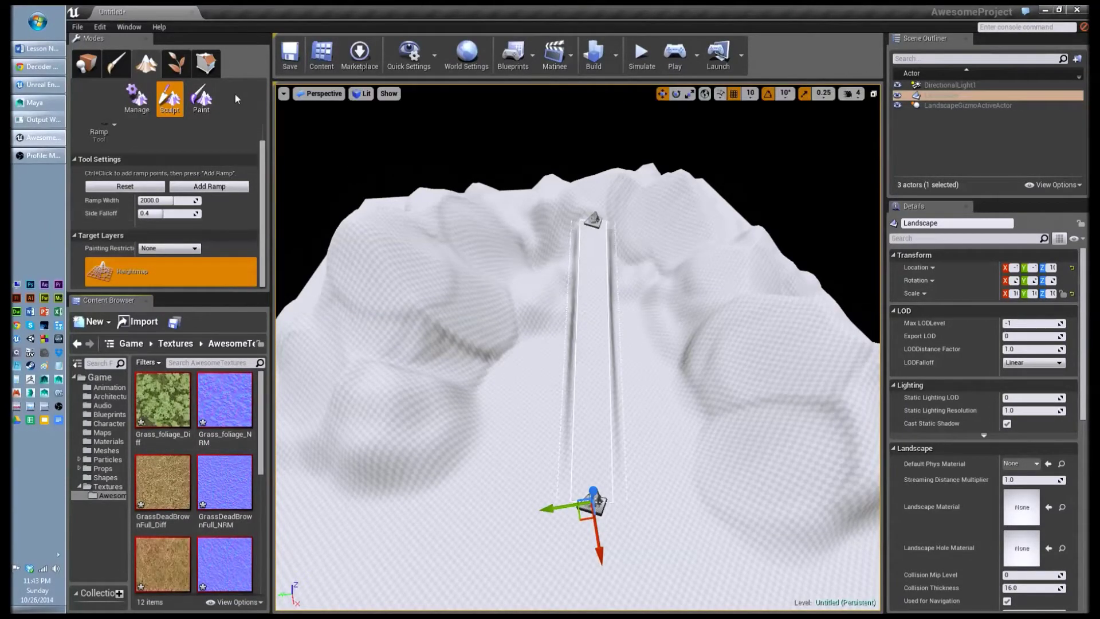
left_click(108, 441)
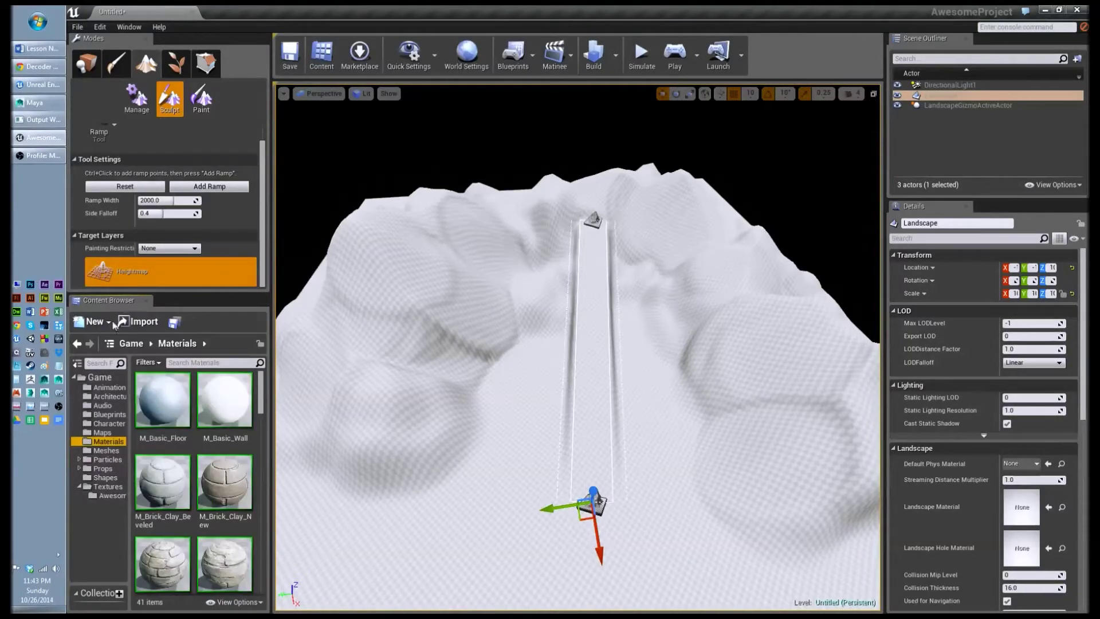
left_click(95, 322)
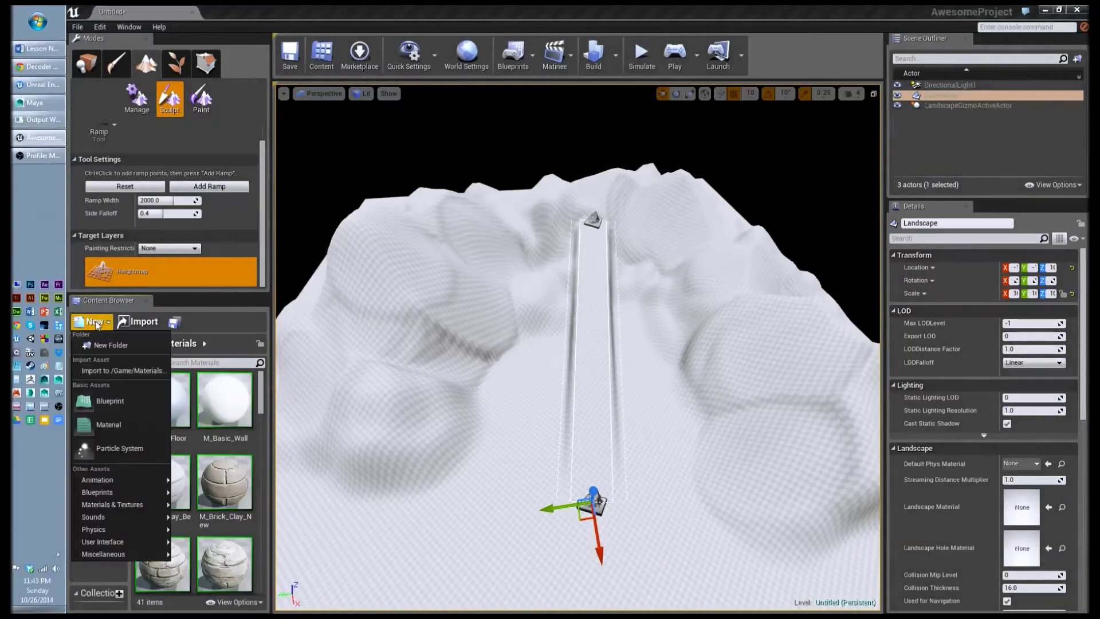
left_click(99, 424)
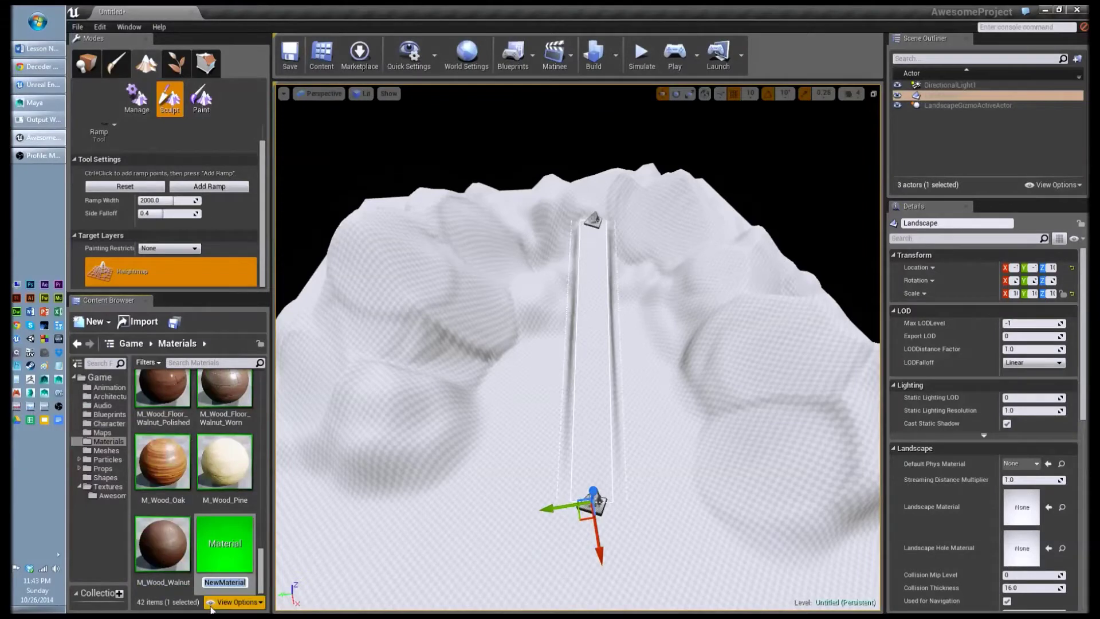
type("Awesome")
type("Materia")
type("l")
key("Return")
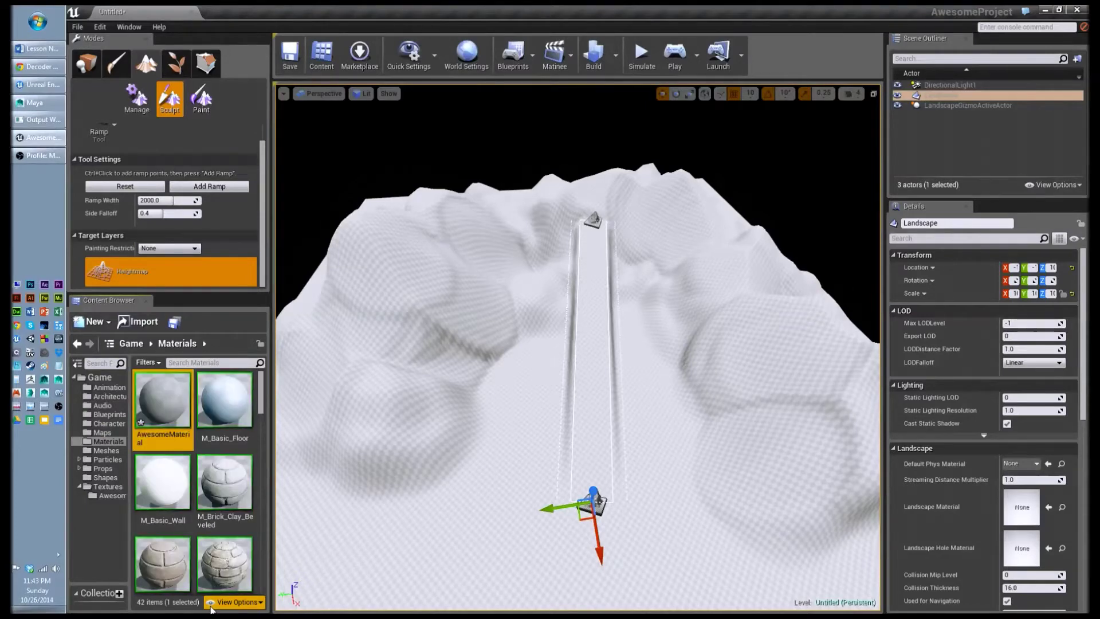
Open AwesomeMaterial for editing, enlarge its window clear of the asset list, and shift the main material node to free graph space.
double_click(178, 412)
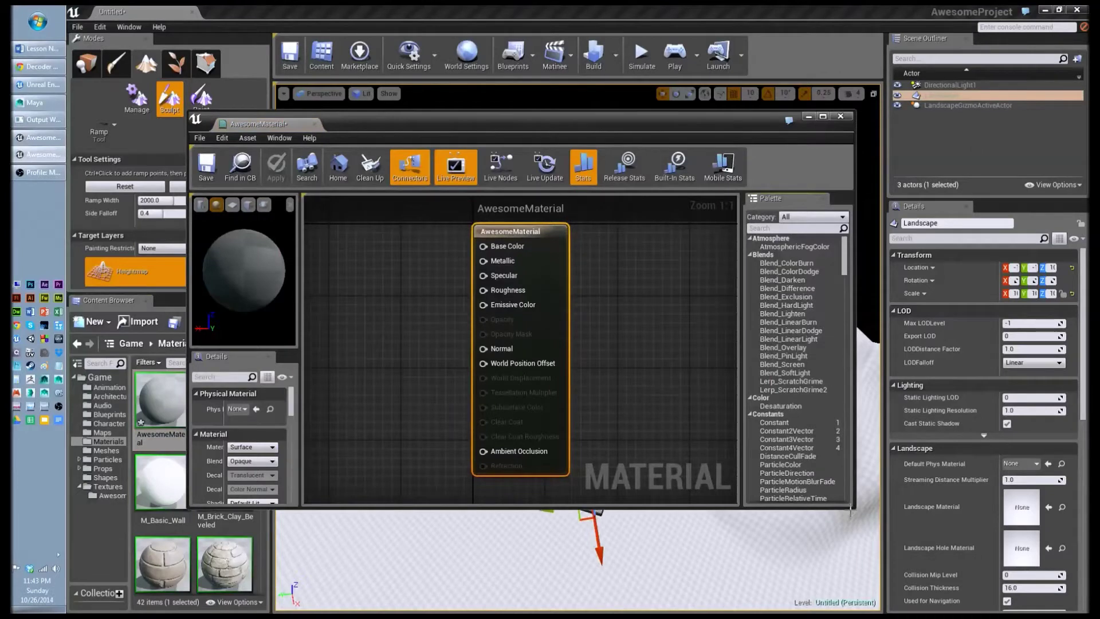
left_click_drag(850, 507, 1087, 612)
left_click_drag(748, 131, 734, 56)
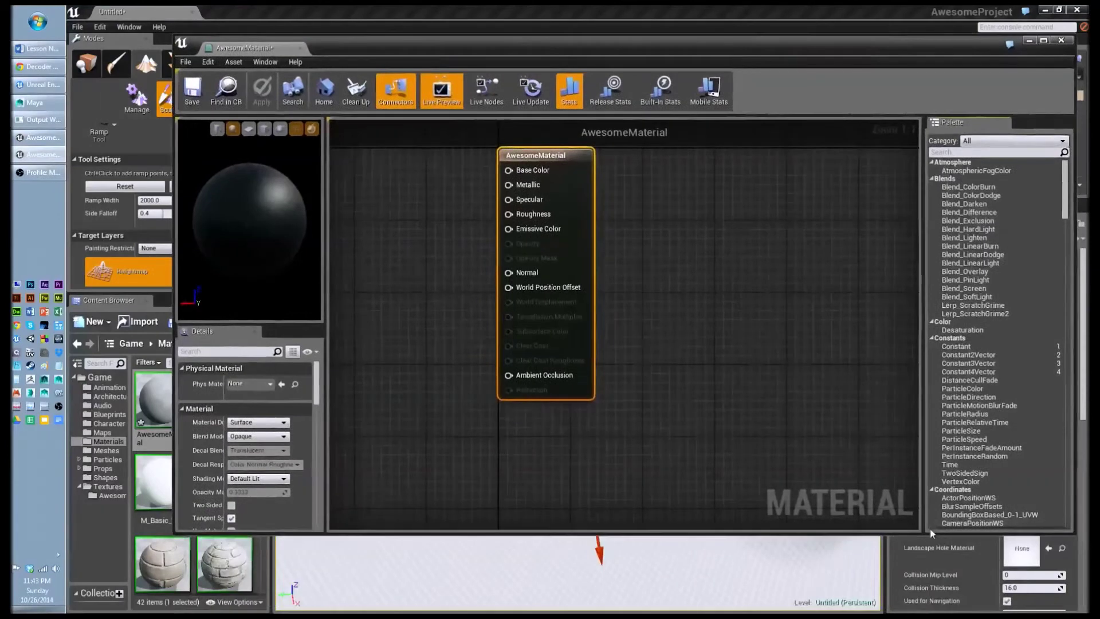
left_click_drag(930, 528, 930, 599)
left_click_drag(525, 165, 737, 210)
left_click_drag(327, 41, 403, 52)
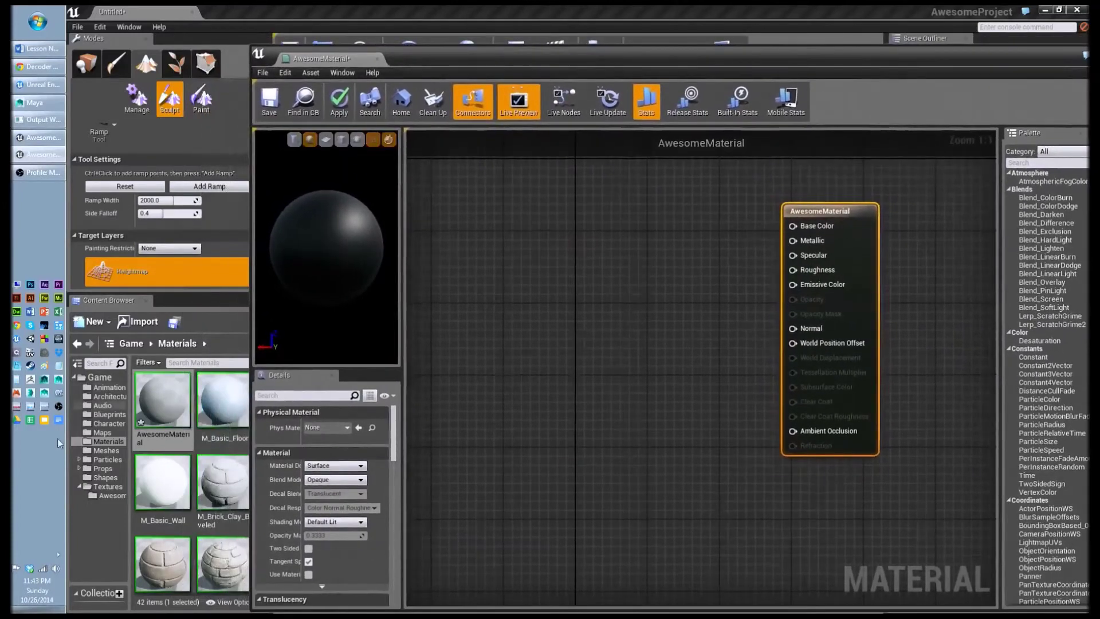
Add the Grass_foliage_Diff and Grass_foliage_NRM textures from the AwesomeTextures folder to the material graph as texture samples.
left_click(110, 495)
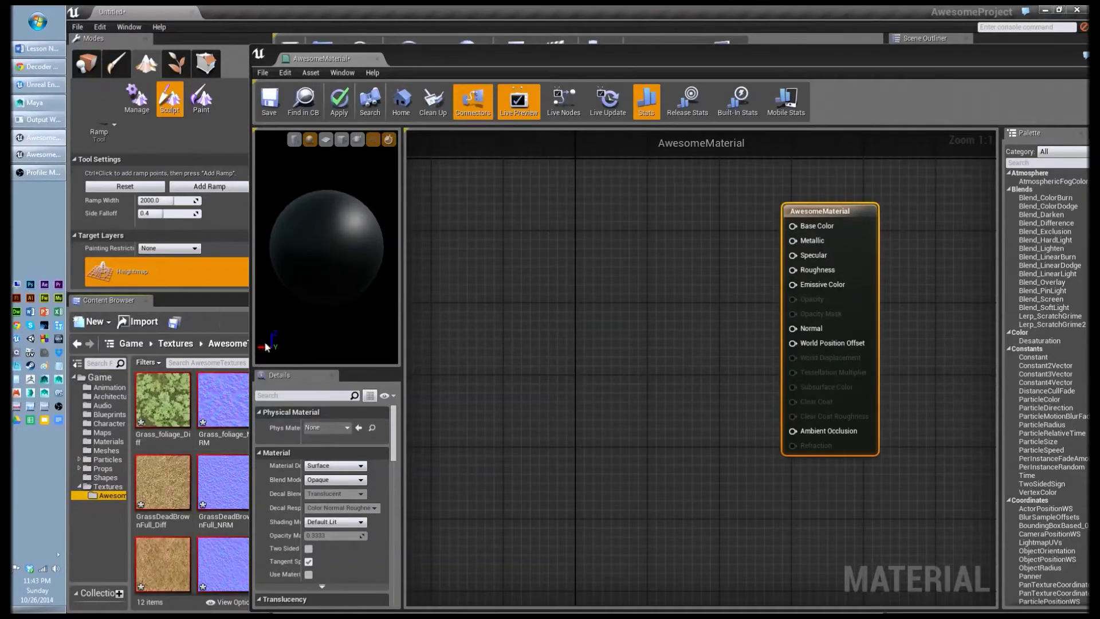
left_click_drag(400, 56, 430, 45)
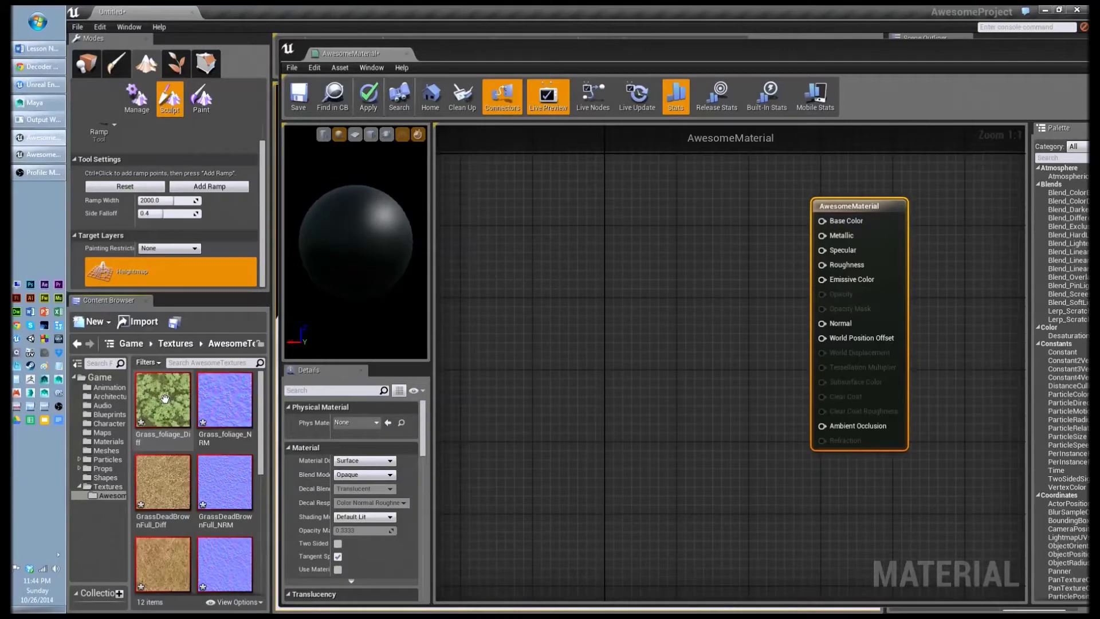
left_click_drag(164, 398, 632, 200)
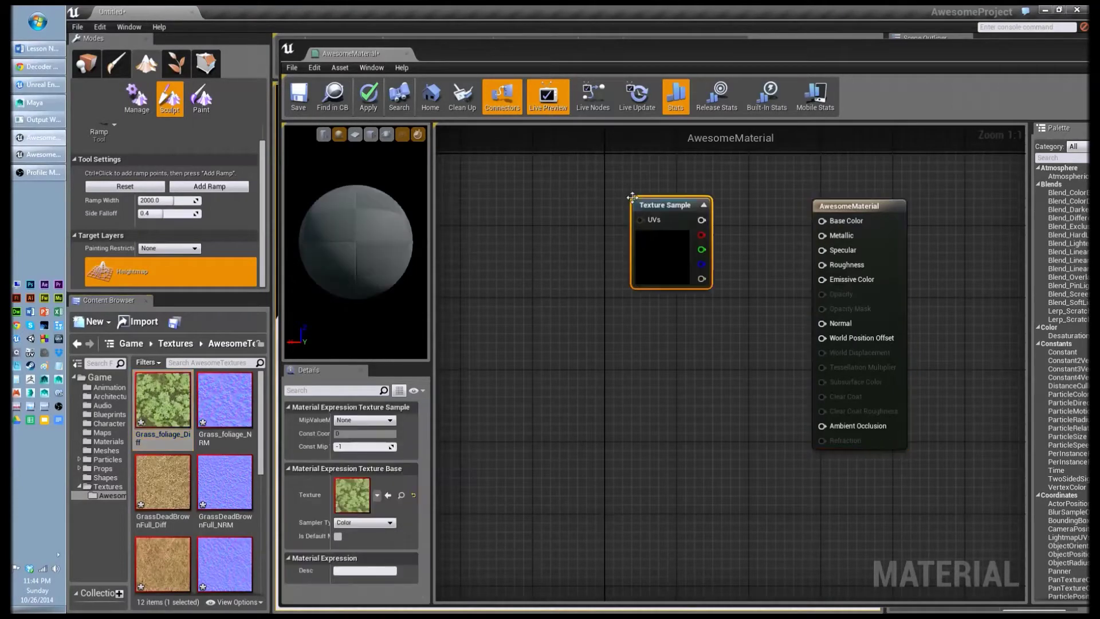
left_click(623, 432)
scroll(623, 432, "down", 4)
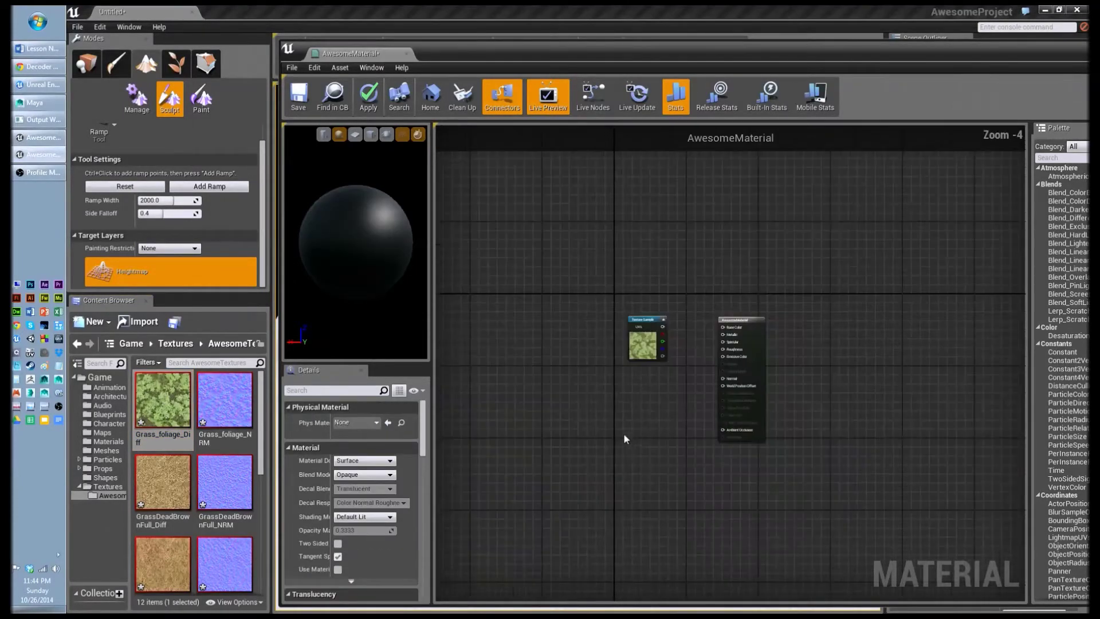
left_click(225, 401)
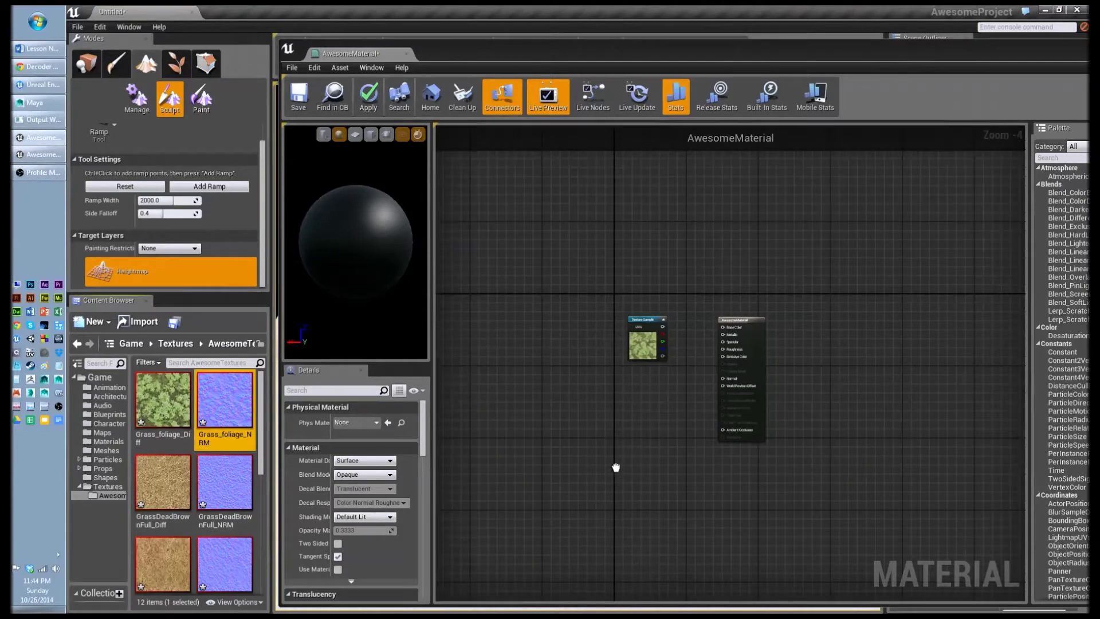
left_click(510, 311)
Add the diffuse and normal textures of GrassDeadBrownFull and GrassDeadBrownish to the graph, keeping diffuse and normal samples in separate columns.
left_click(165, 490)
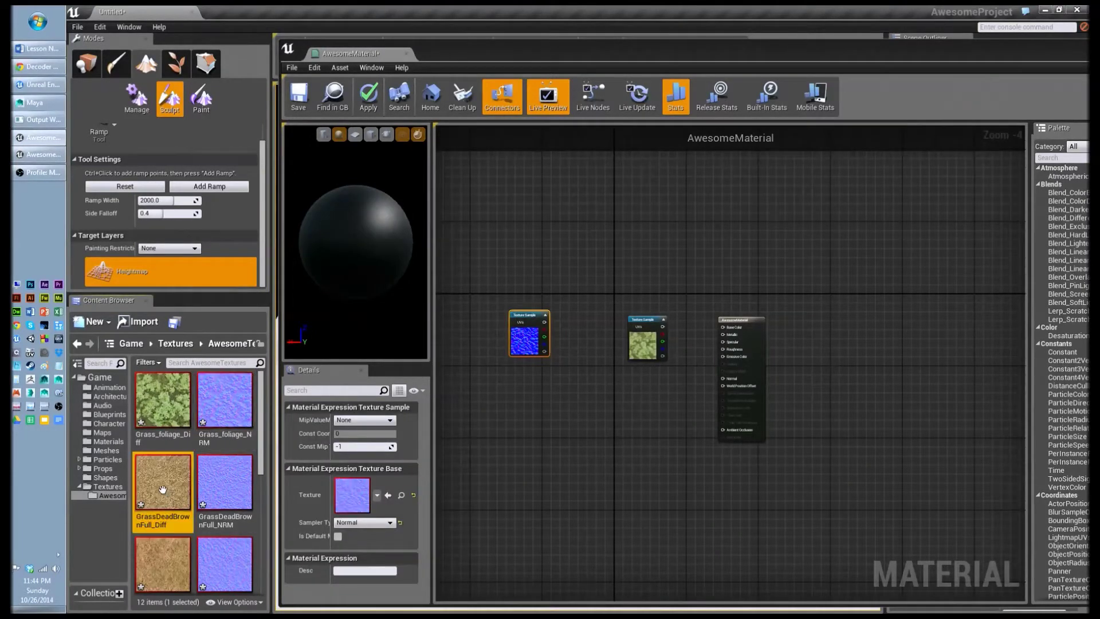
left_click(621, 367)
left_click(225, 483)
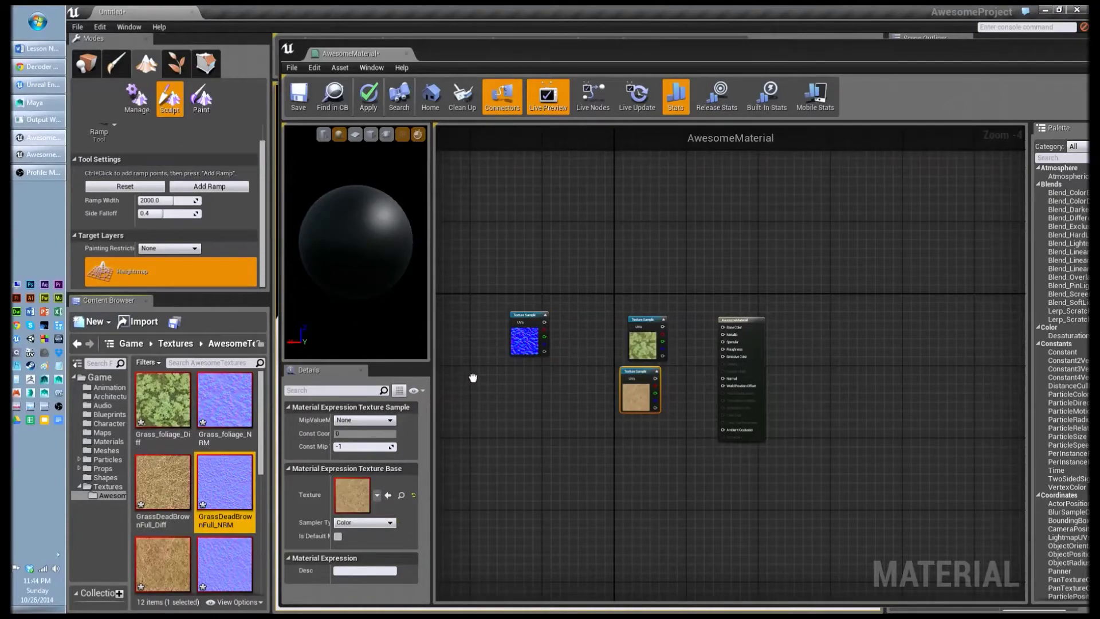
left_click(494, 364)
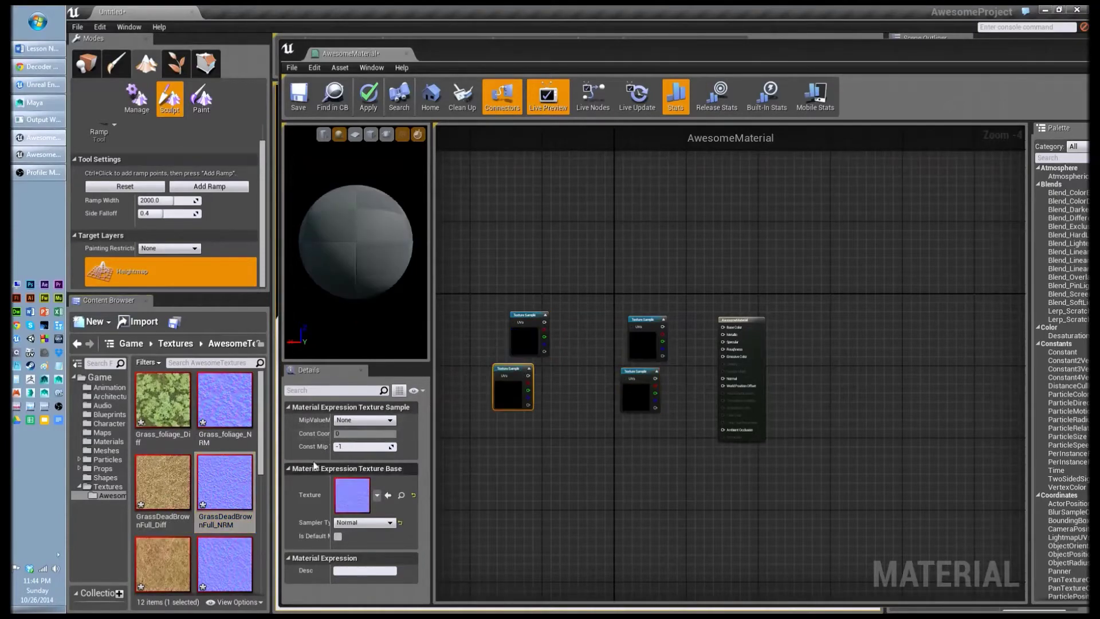
left_click(170, 563)
left_click(613, 423)
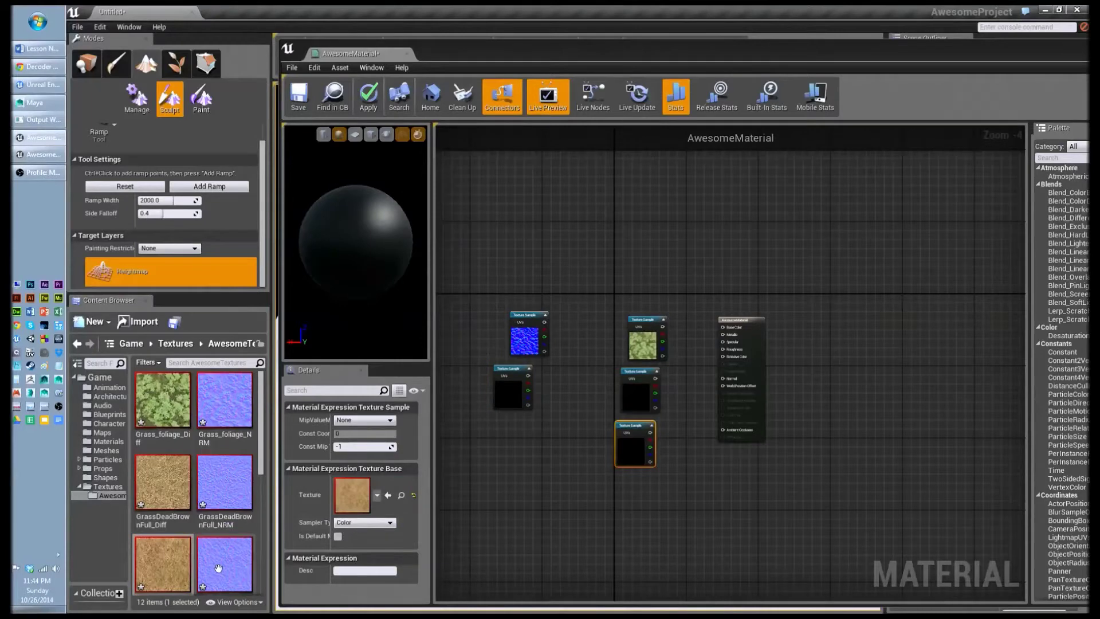
left_click(218, 567)
left_click(488, 413)
Add the GrassDeadGroundish_Diff and GrassDeadGroundish_NRM textures beneath the matching diffuse and normal samples in the graph.
scroll(260, 493, "down", 2)
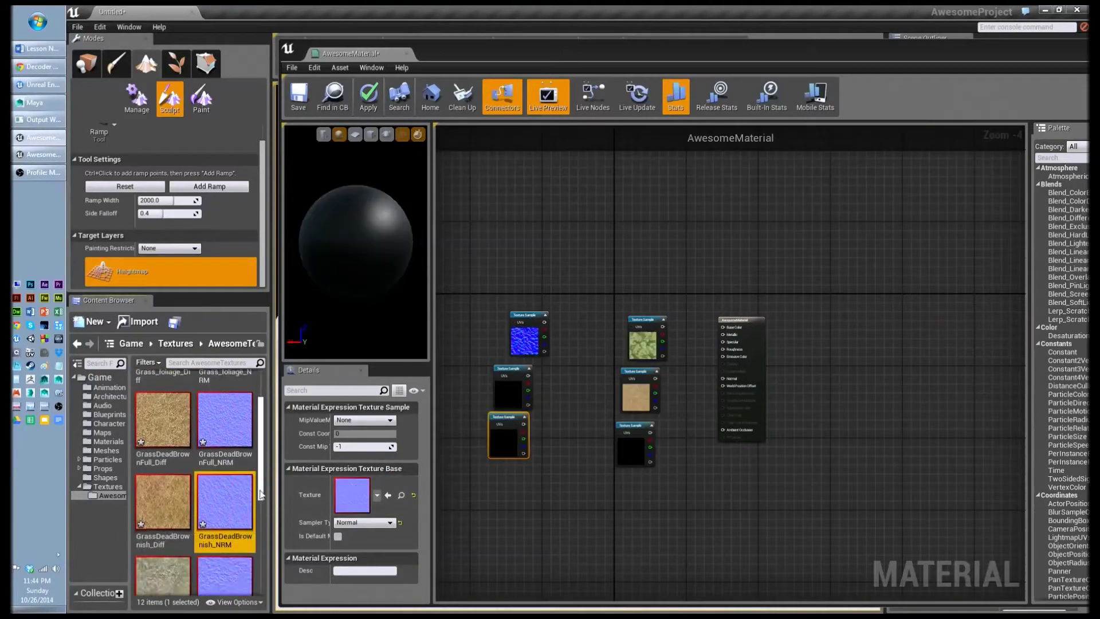
scroll(261, 494, "down", 2)
left_click(171, 439)
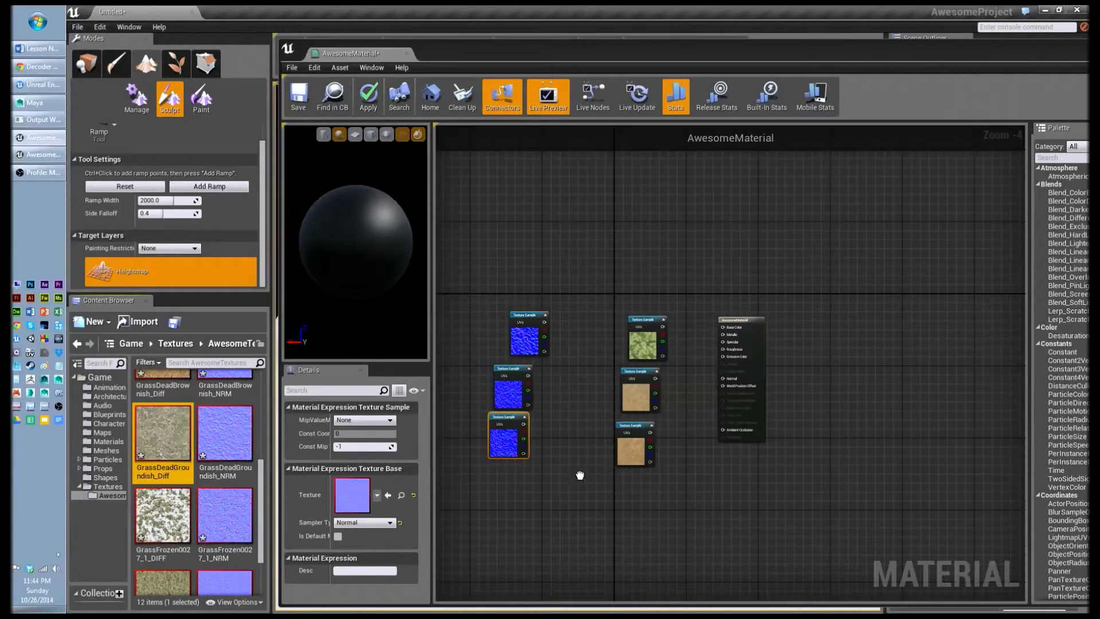
left_click(612, 471)
left_click(224, 436)
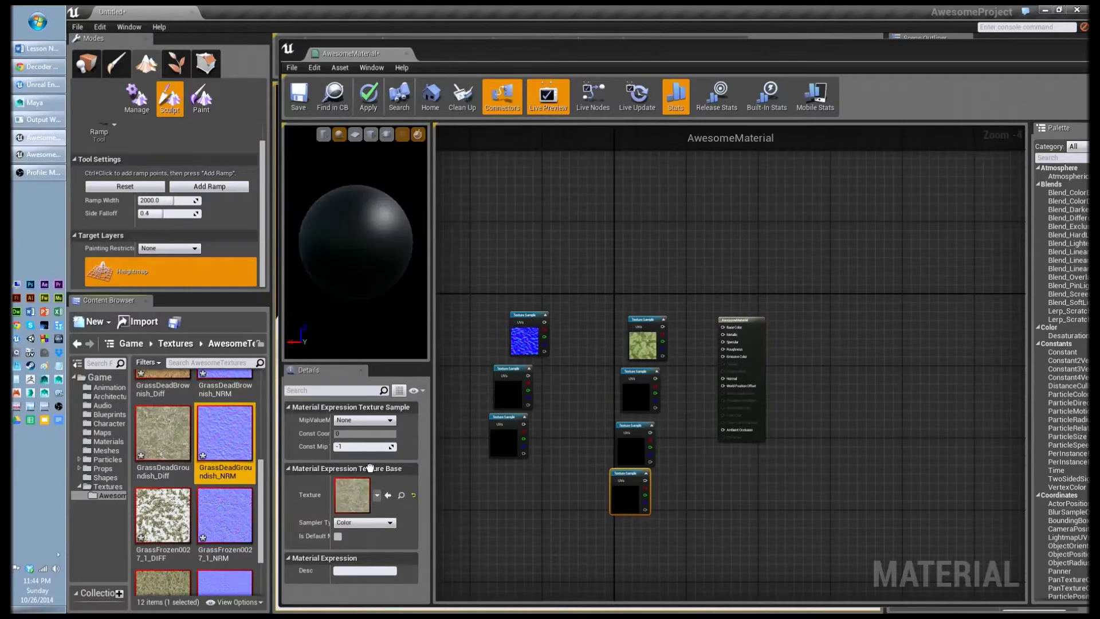
left_click(479, 466)
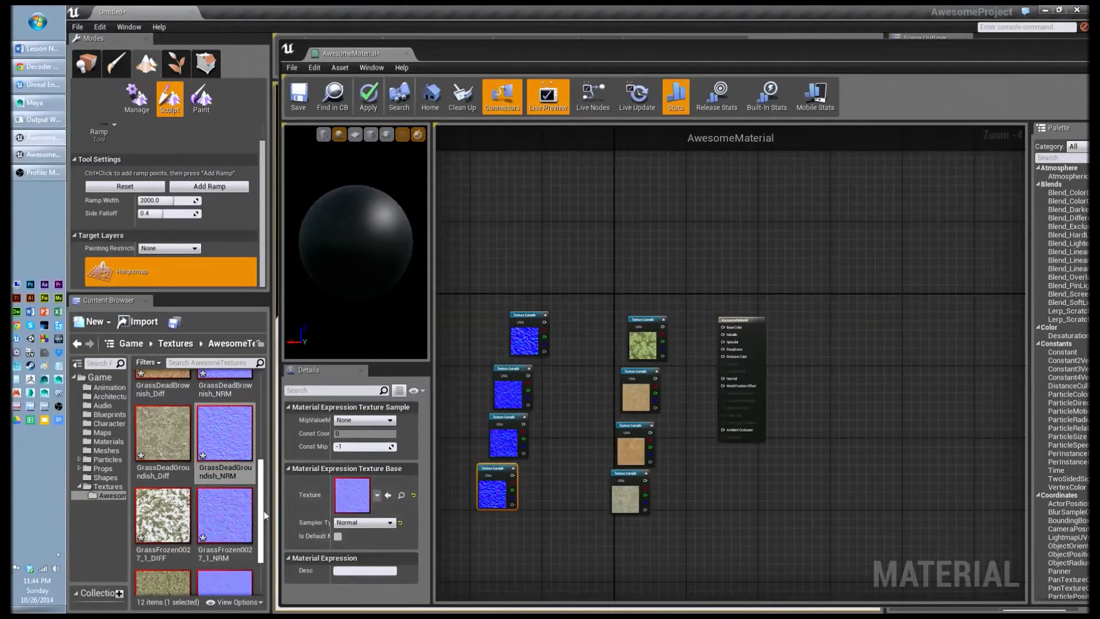
Add the GrassFrozen0027_1_DIFF and GrassFrozen0027_1_NRM textures at the lower end of the diffuse and normal columns.
scroll(264, 514, "down", 2)
left_click(161, 470)
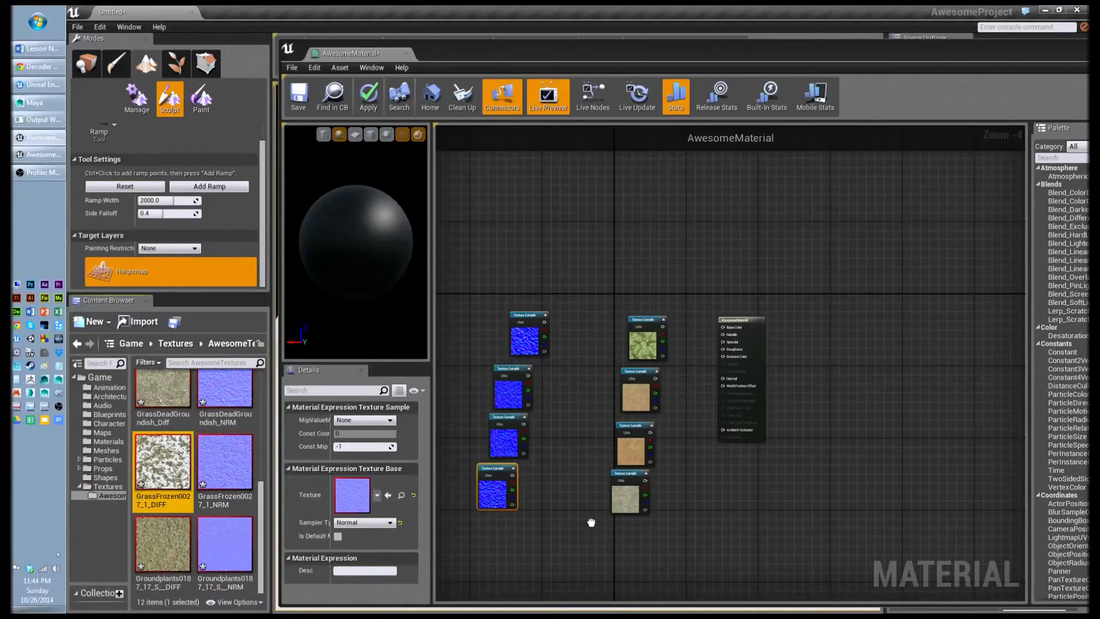
left_click(607, 511)
left_click(225, 461)
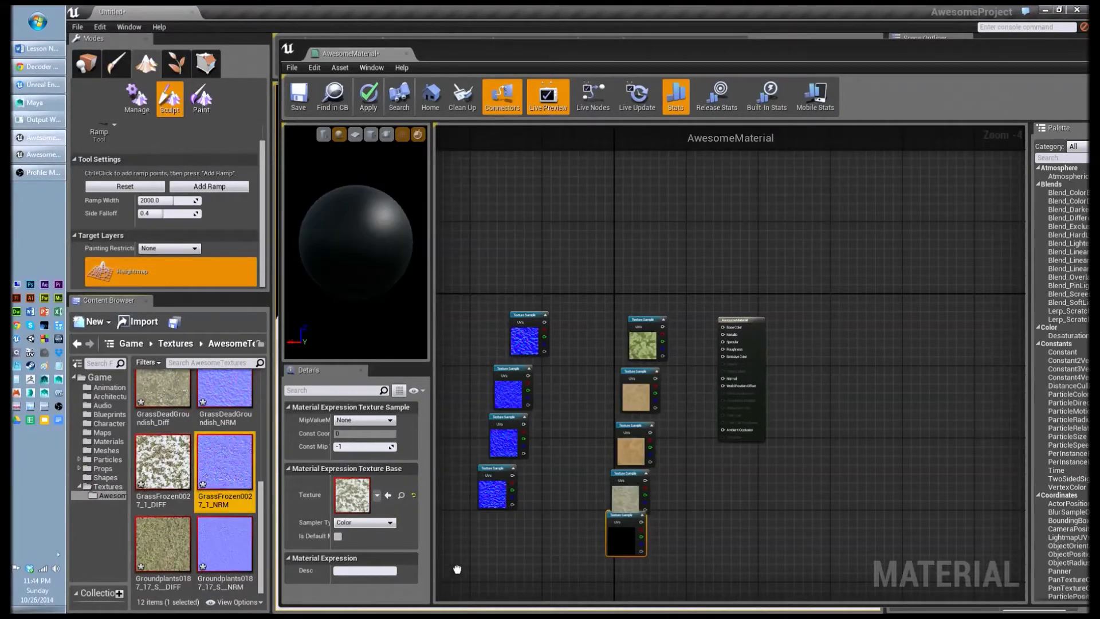
left_click(474, 521)
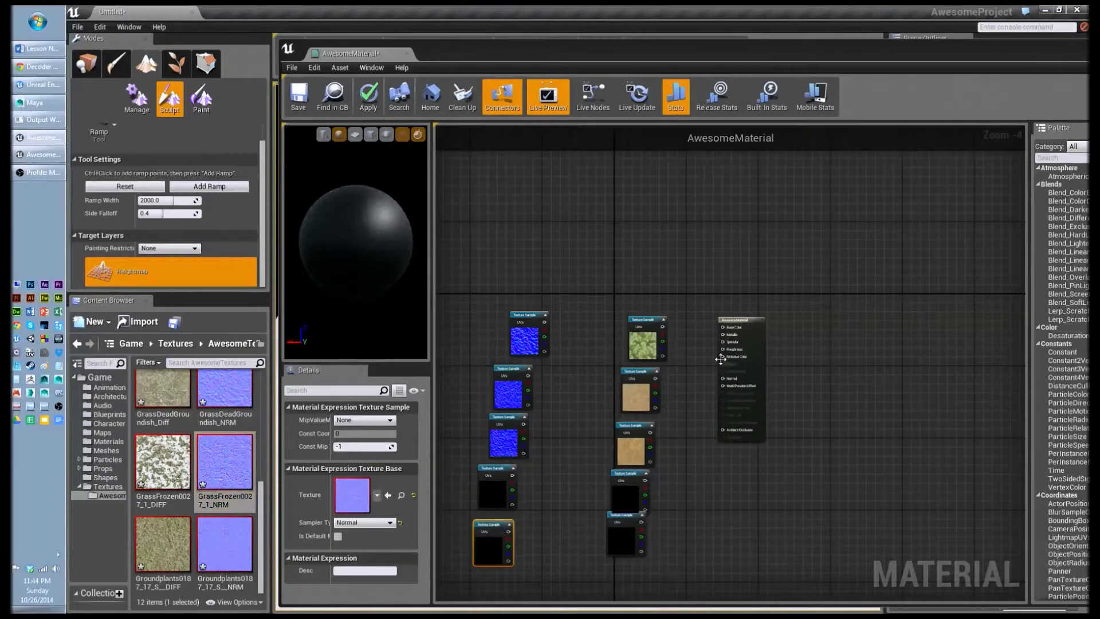
Move all five normal map samples to the opposite side of the AwesomeMaterial node and shift that node away from the diffuse samples.
left_click_drag(479, 278, 526, 579)
left_click_drag(525, 328, 972, 193)
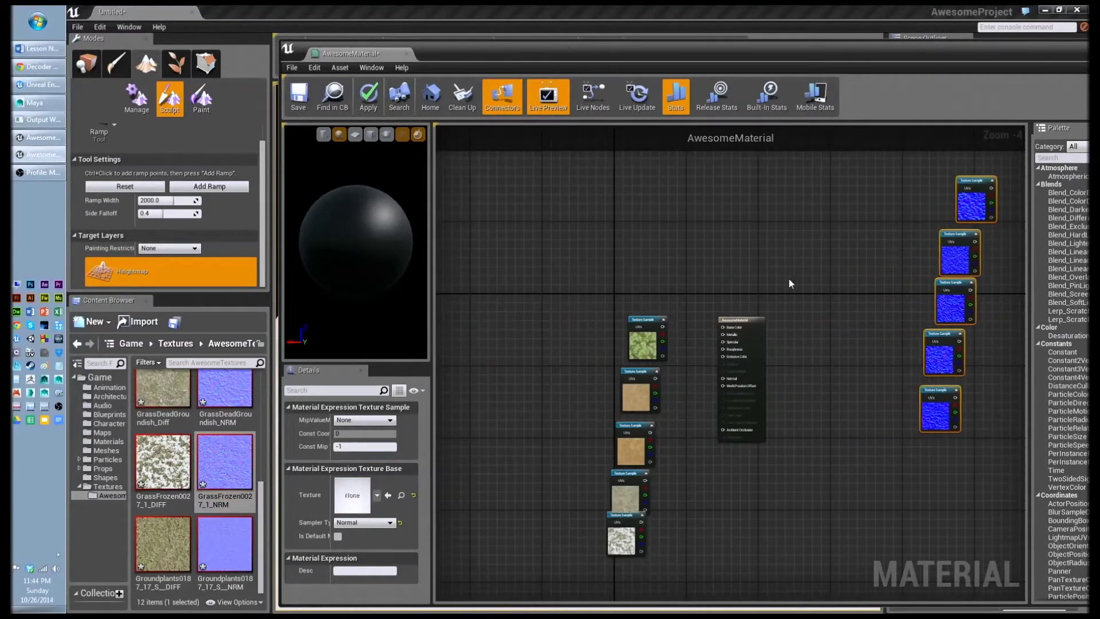
scroll(813, 390, "up", 2)
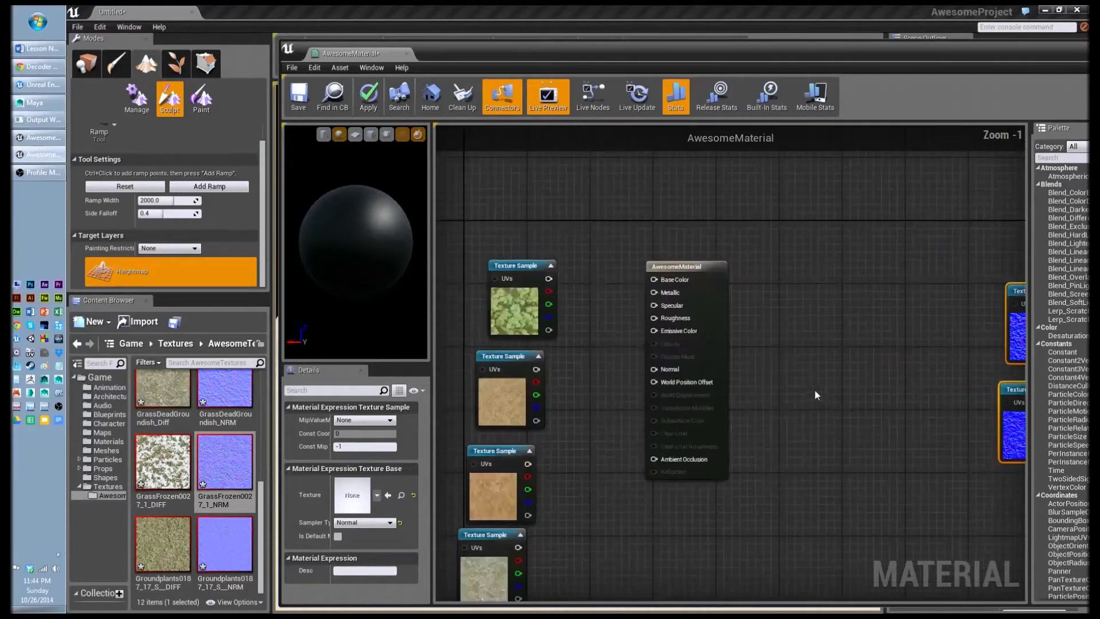
left_click_drag(698, 295, 737, 267)
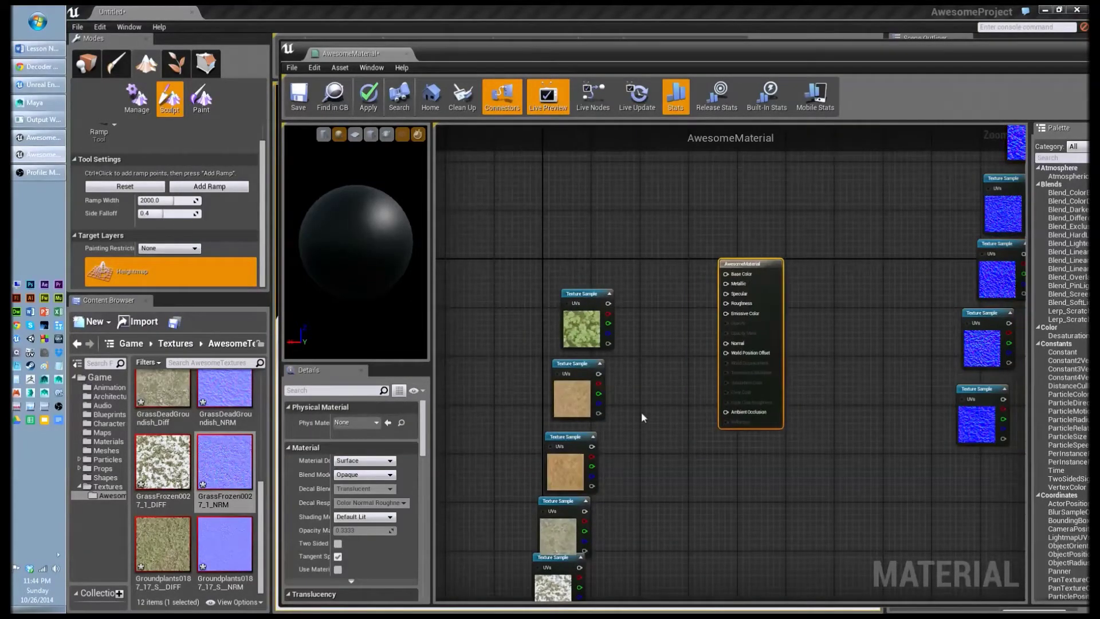
Set the material's blend mode to Masked and add a LandscapeLayerBlend node between the diffuse samples and the AwesomeMaterial node.
left_click(345, 480)
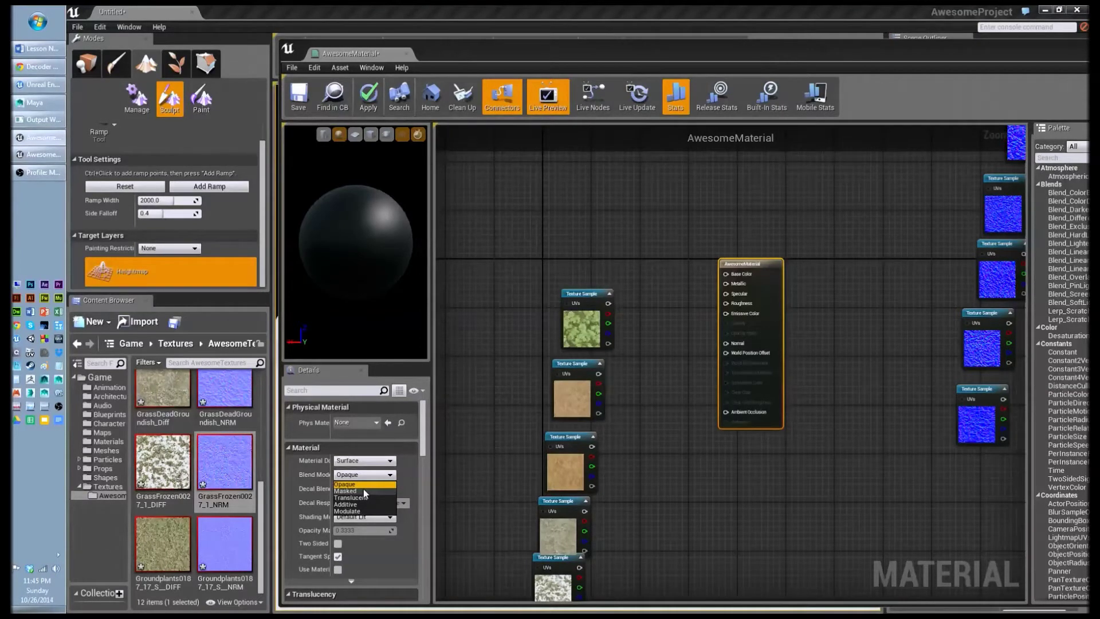
left_click(363, 489)
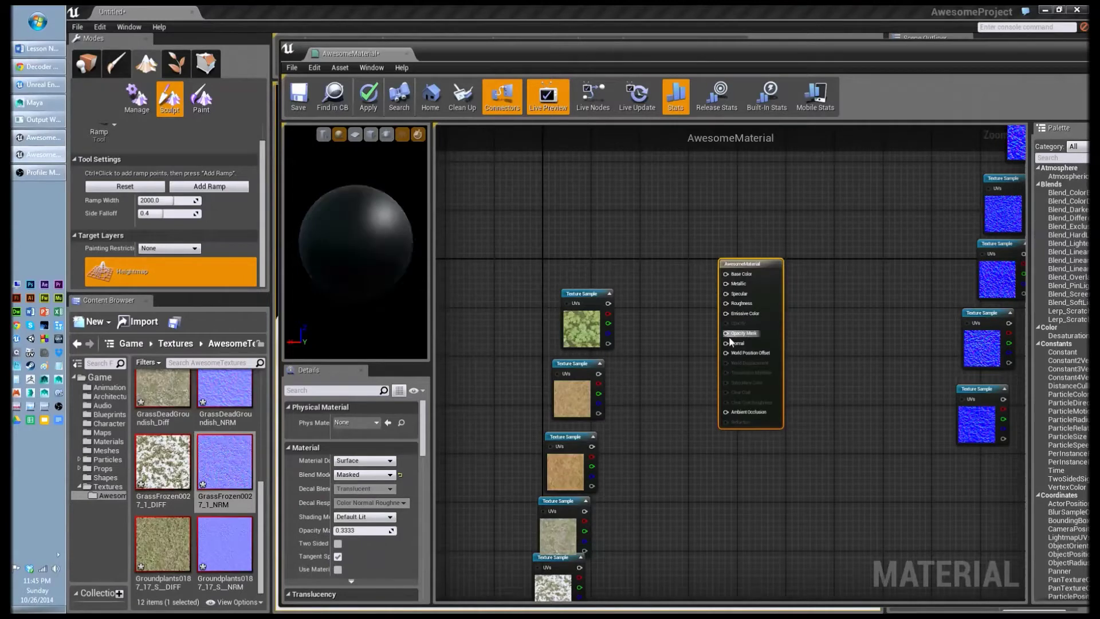
right_click(623, 204)
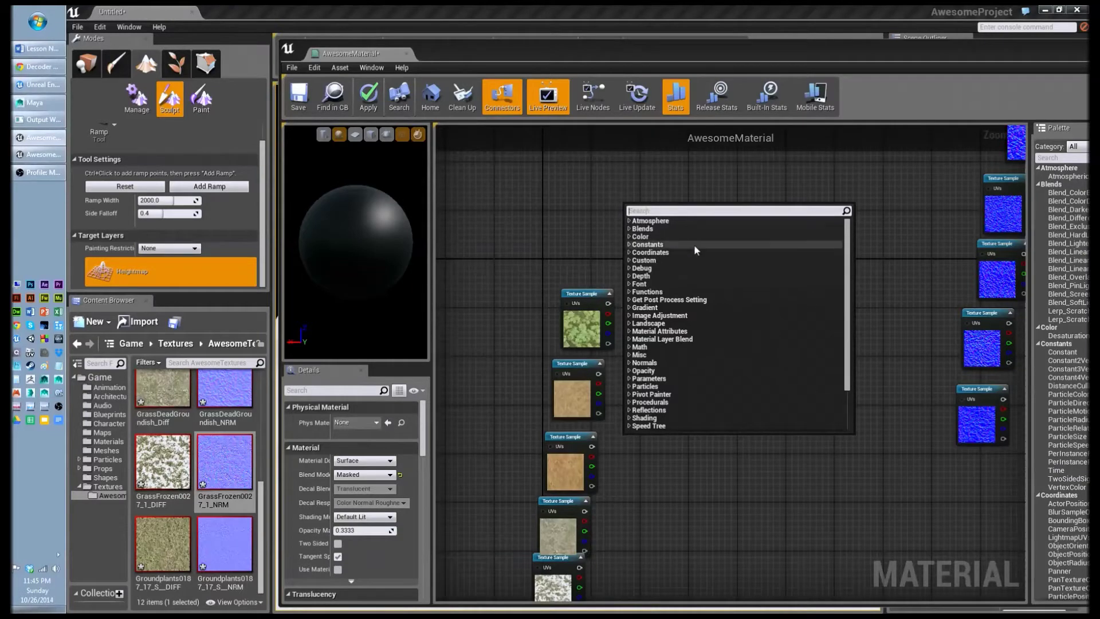
left_click(630, 325)
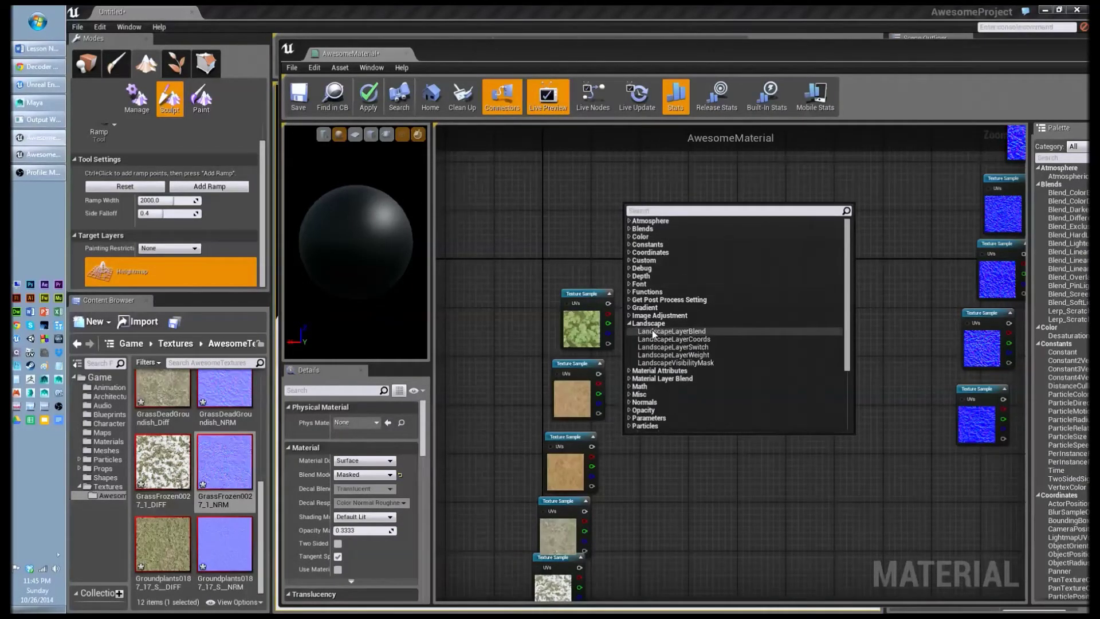
left_click(653, 334)
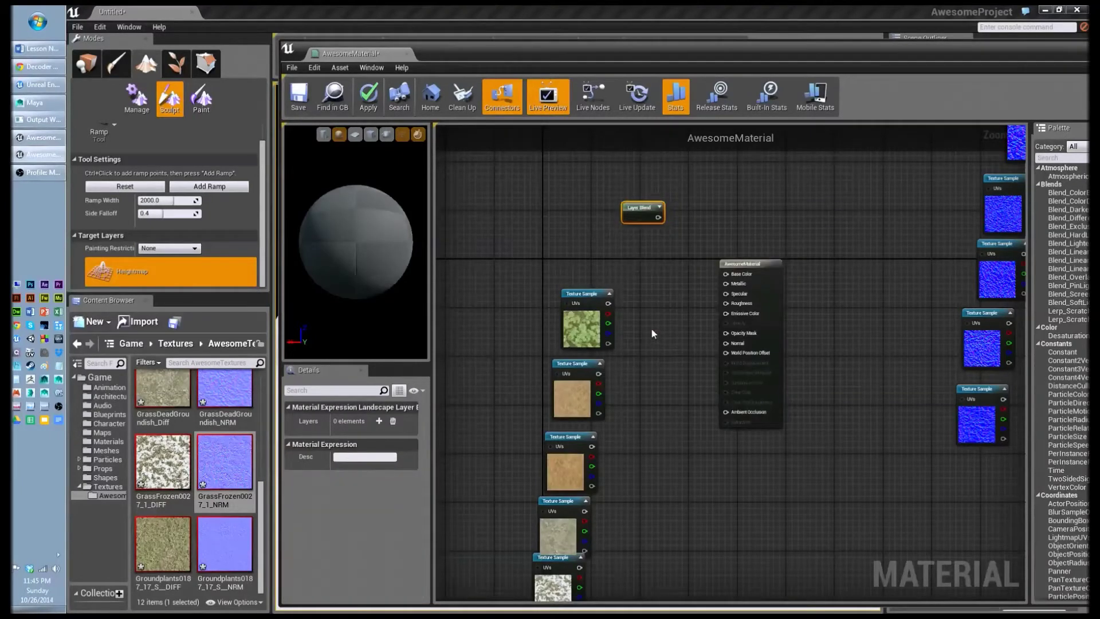
left_click_drag(645, 210, 671, 314)
Add a LandscapeVisibilityMask node and place it just beneath the Layer Blend node.
right_click(645, 210)
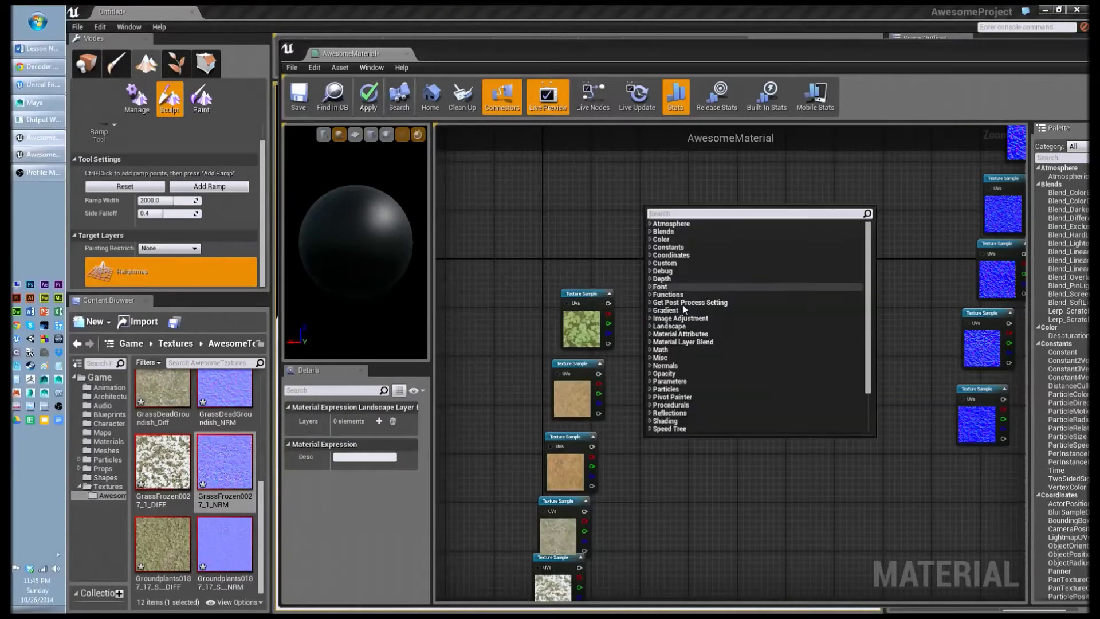
left_click(651, 327)
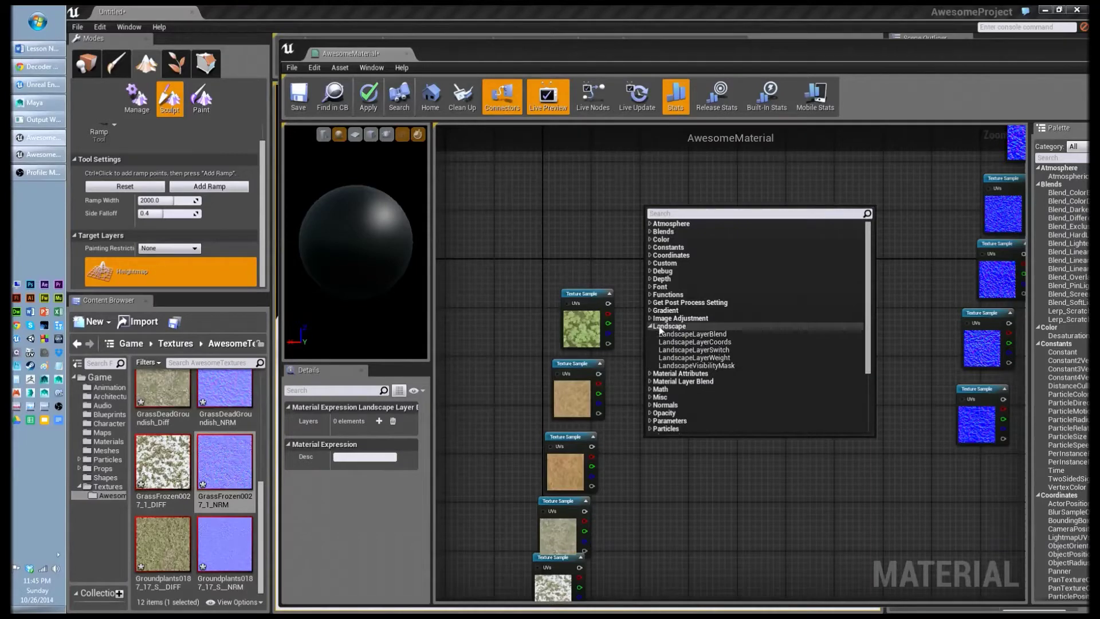
left_click(724, 365)
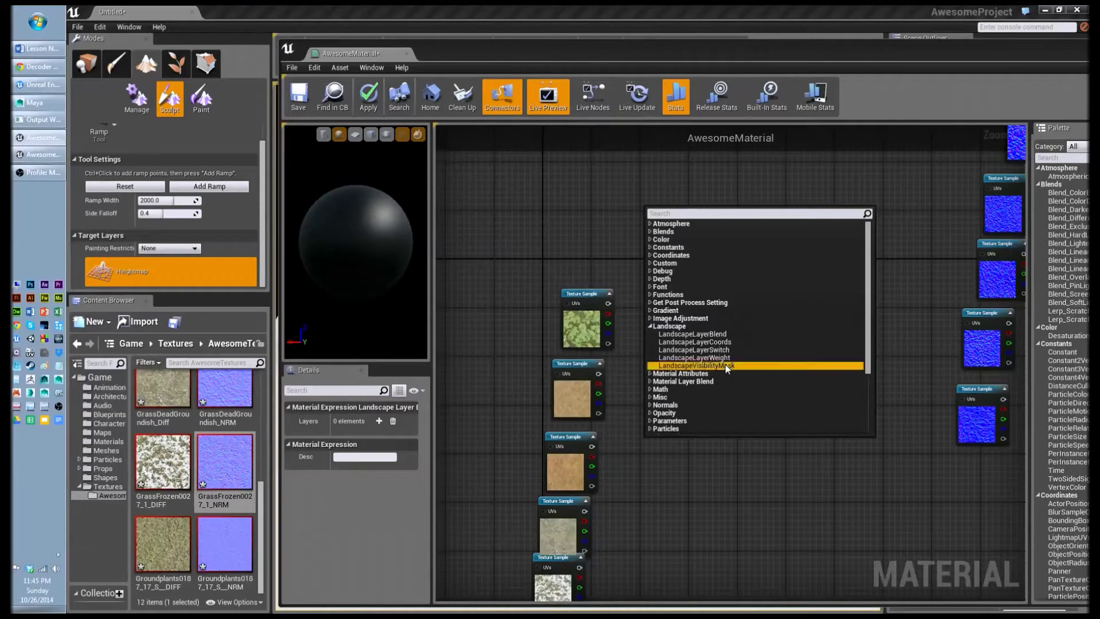
left_click_drag(674, 209, 662, 363)
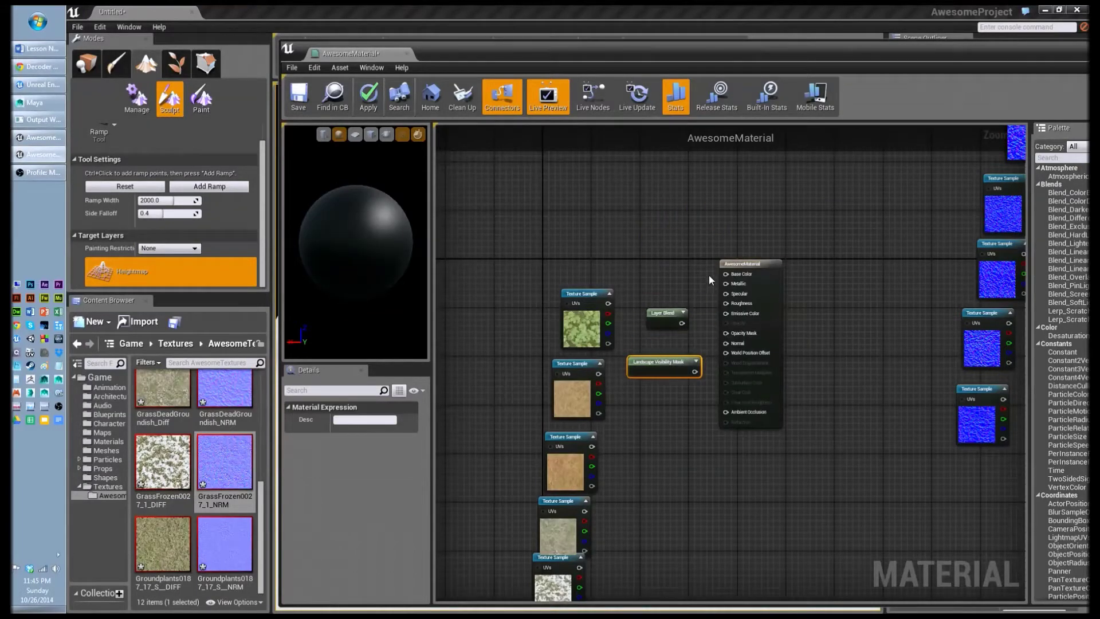
Add a LandscapeLayerCoords node and place it beside the green grass diffuse sample, on its UVs input side.
right_click(659, 200)
left_click(700, 322)
left_click(665, 321)
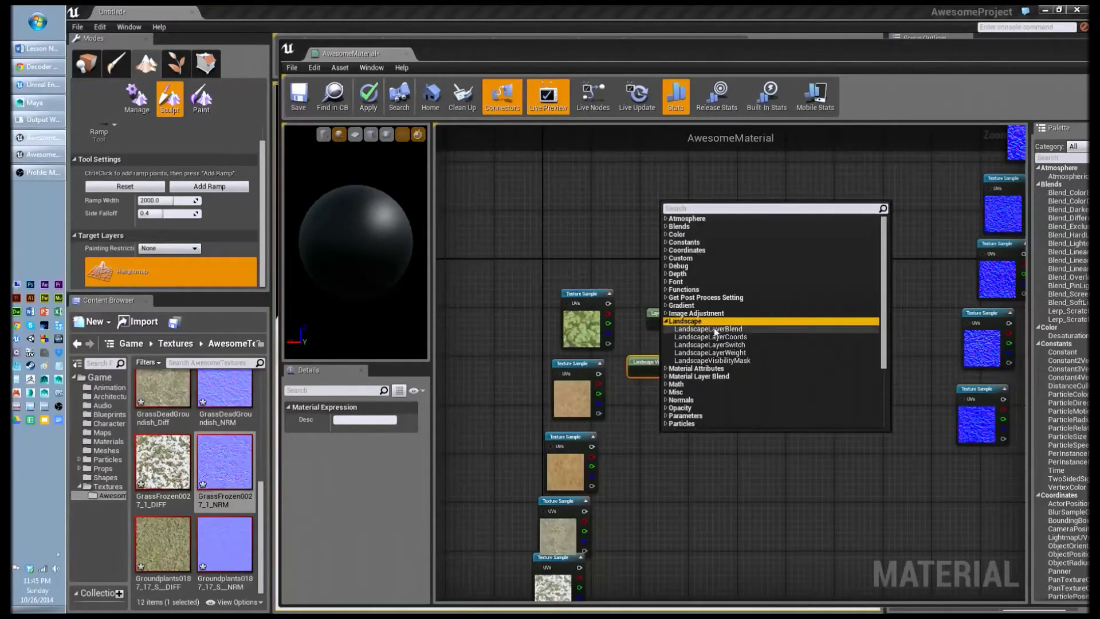
left_click(743, 337)
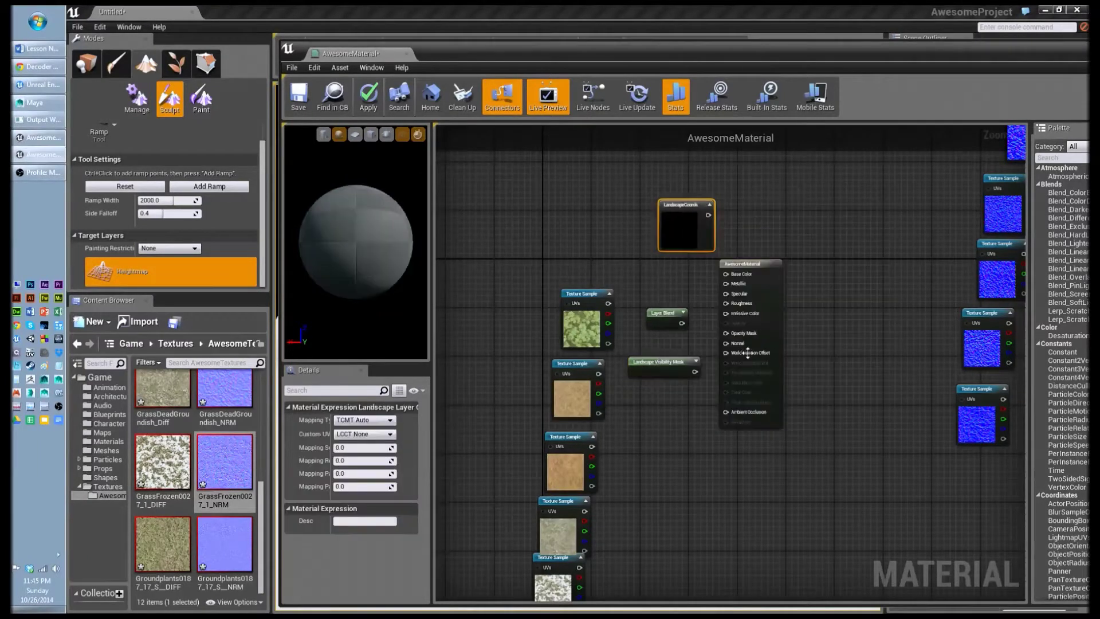
left_click_drag(677, 218, 494, 302)
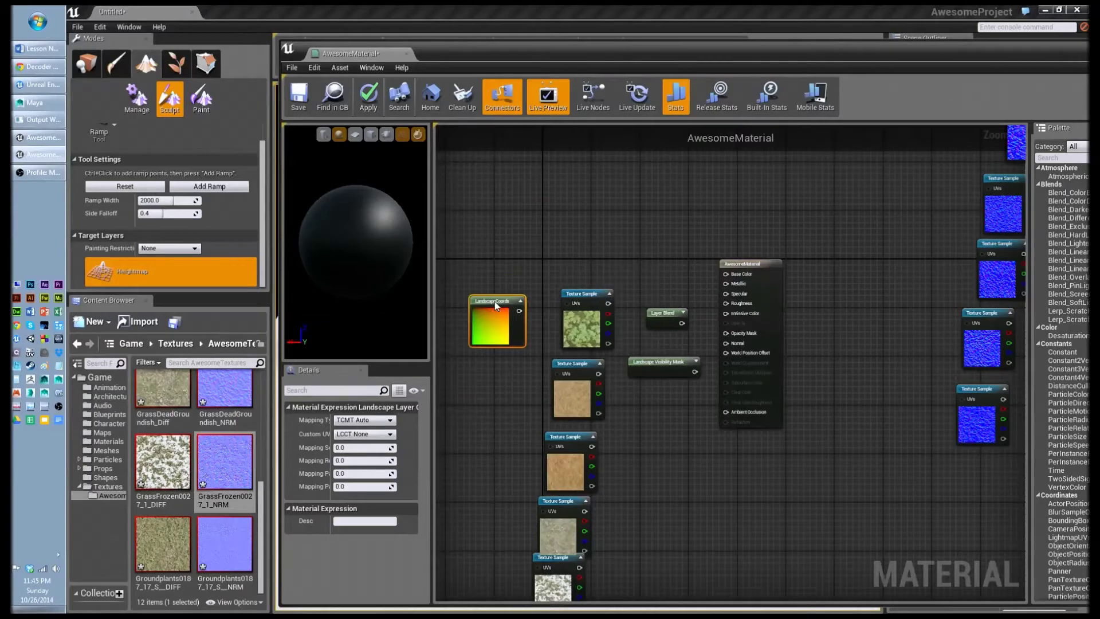
Connect the Landscape Visibility Mask to AwesomeMaterial's Opacity Mask, spacing both nodes away from the Layer Blend node.
left_click_drag(759, 264, 846, 246)
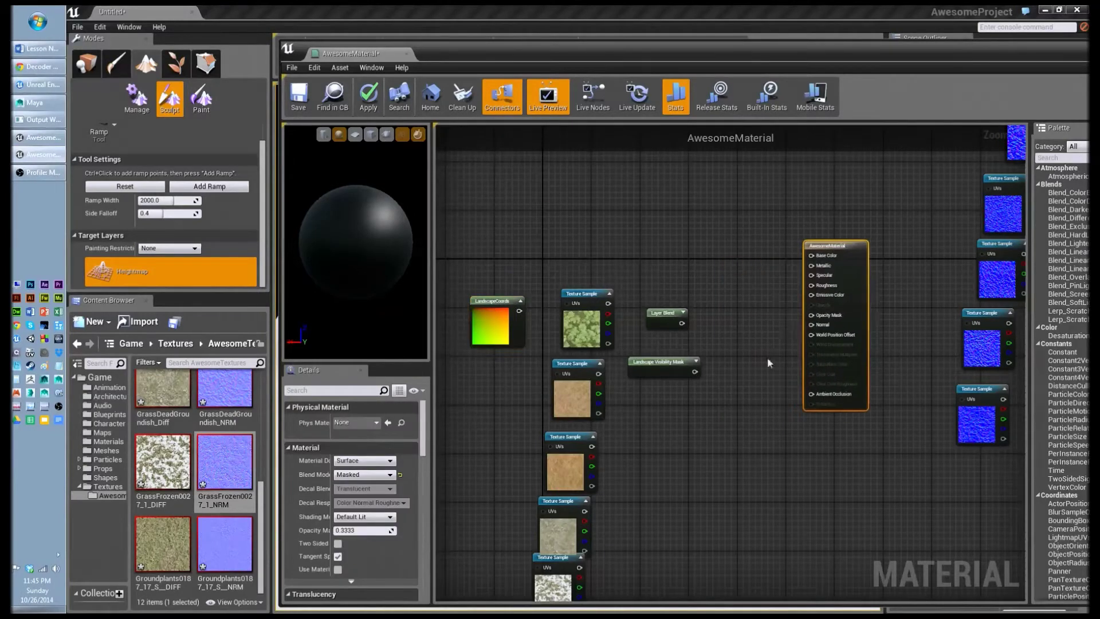
left_click_drag(693, 373, 811, 315)
left_click_drag(678, 356, 751, 358)
Add five layer elements to the Layer Blend node.
left_click(670, 314)
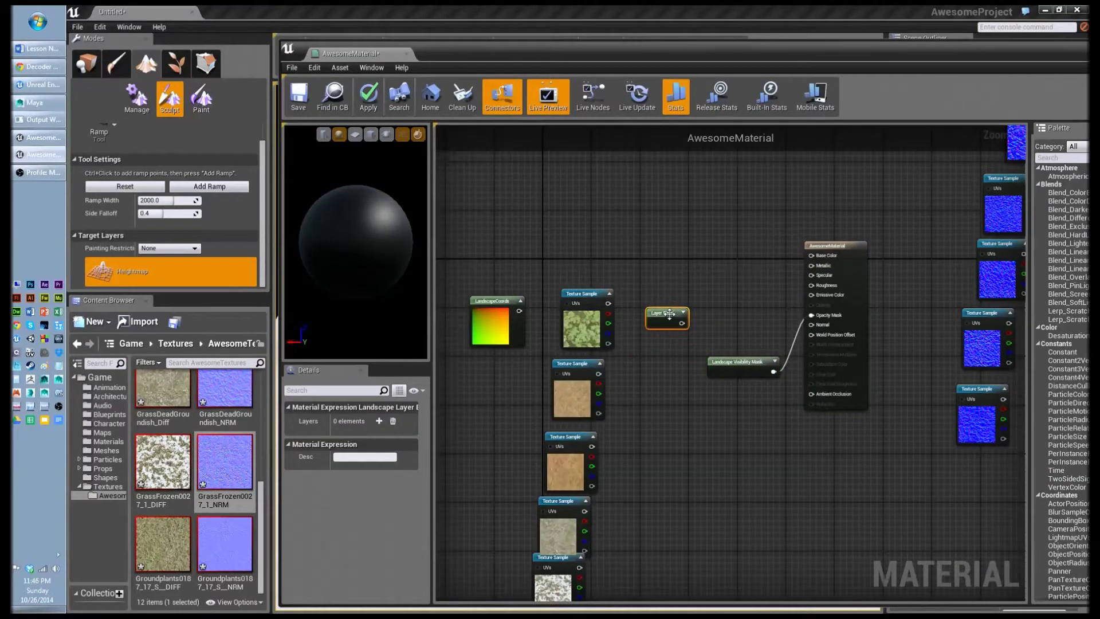
left_click(378, 421)
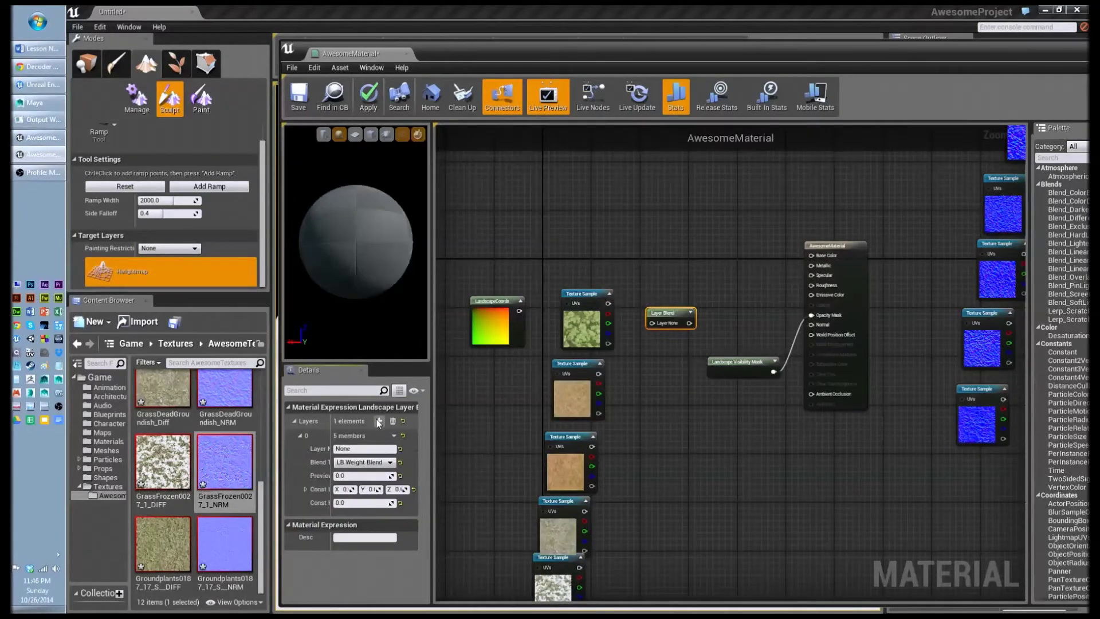
left_click(379, 421)
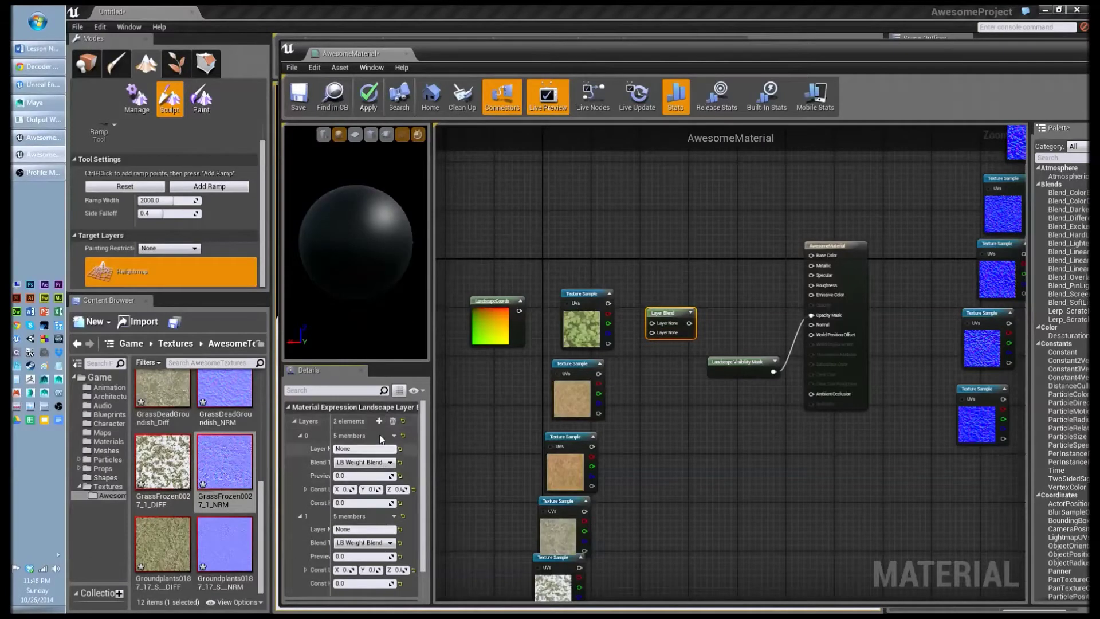
left_click(379, 421)
left_click(380, 422)
left_click(380, 422)
scroll(424, 457, "down", 2)
left_click_drag(424, 457, 424, 453)
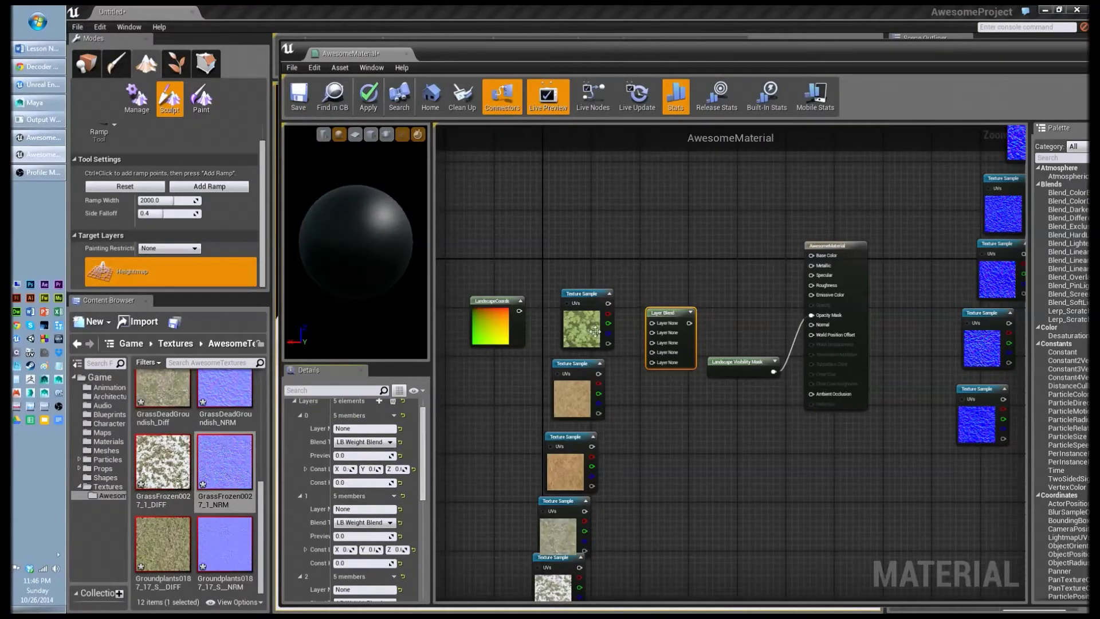
Name the first blend layer Clover, with LB Height Blend as blend type and a preview weight of 0.1.
left_click(392, 428)
type("C")
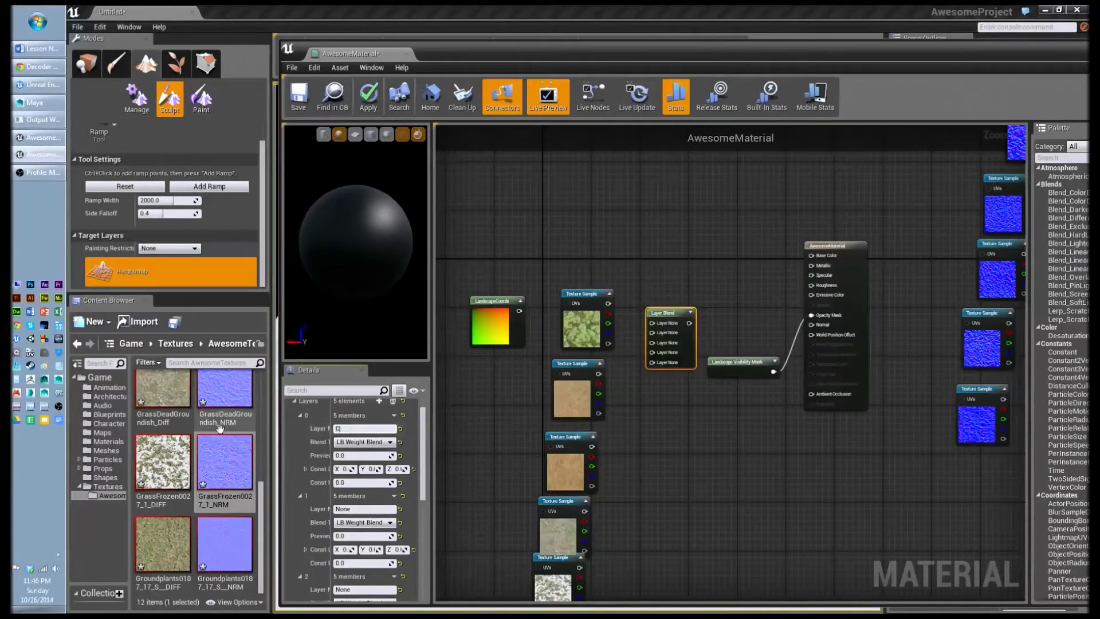
type("lover")
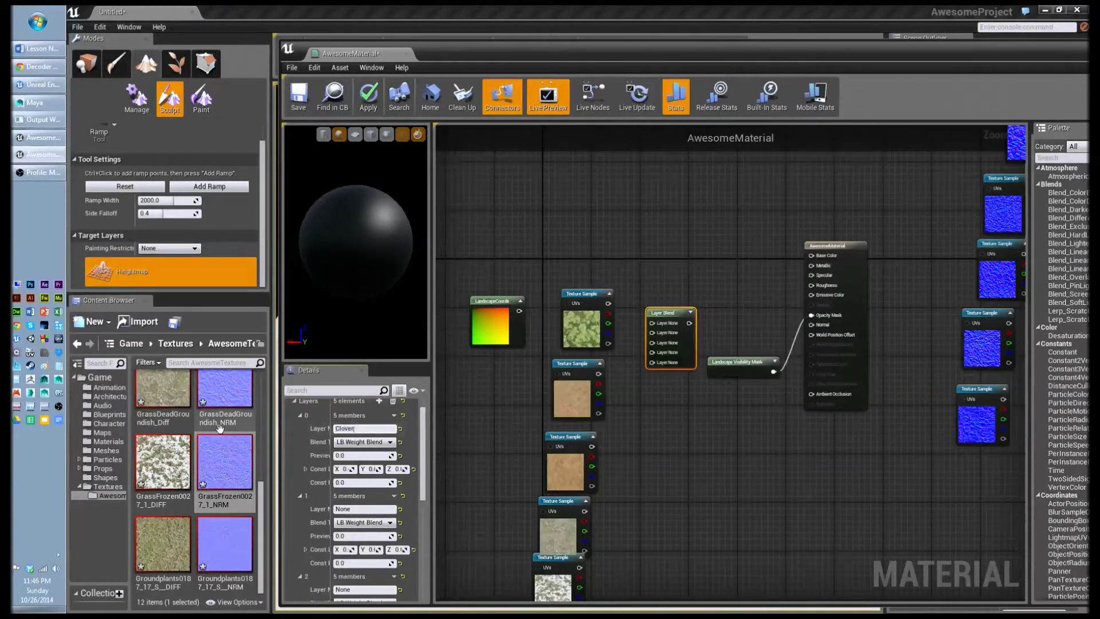
key("Return")
left_click(361, 442)
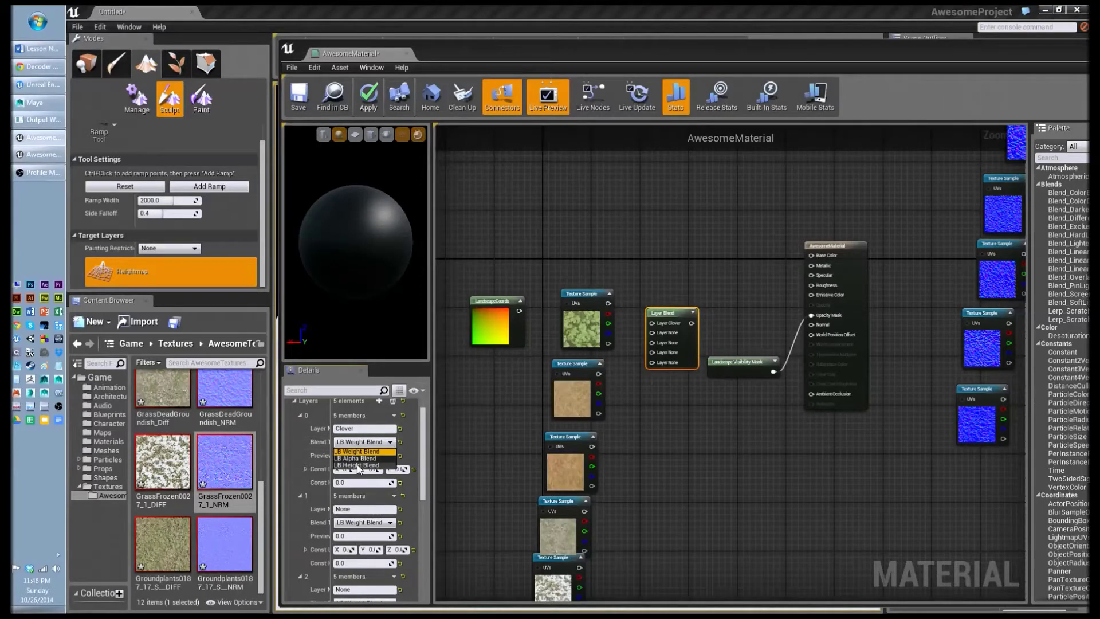
left_click(356, 464)
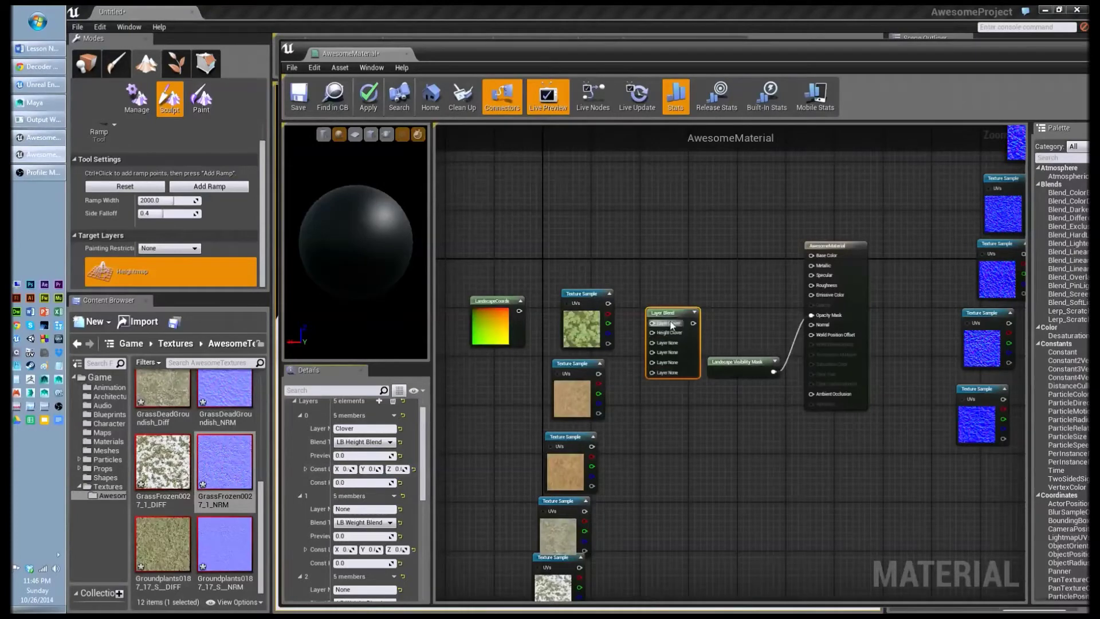
left_click(365, 456)
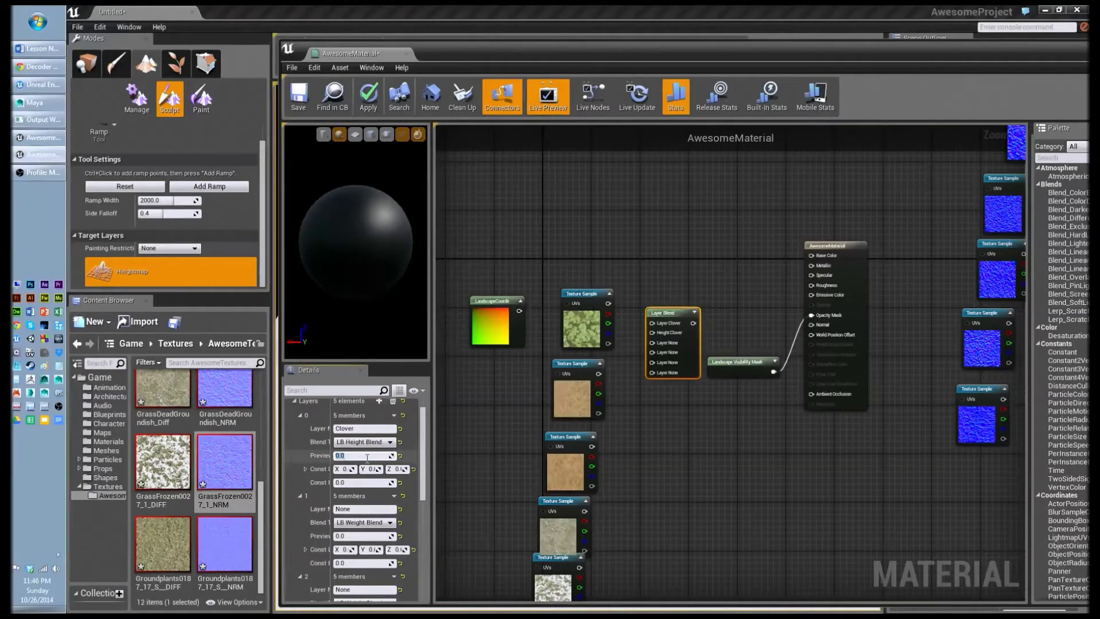
type("1")
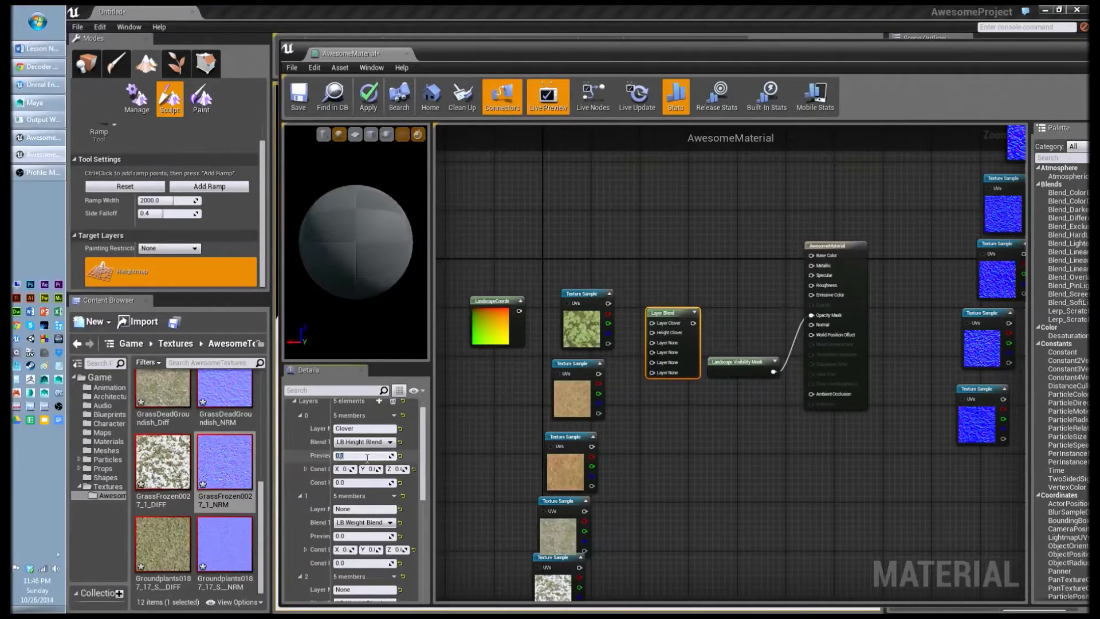
Name the second blend layer CrappyGrass, with LB Height Blend as blend type and a preview weight of 0.2.
left_click(366, 509)
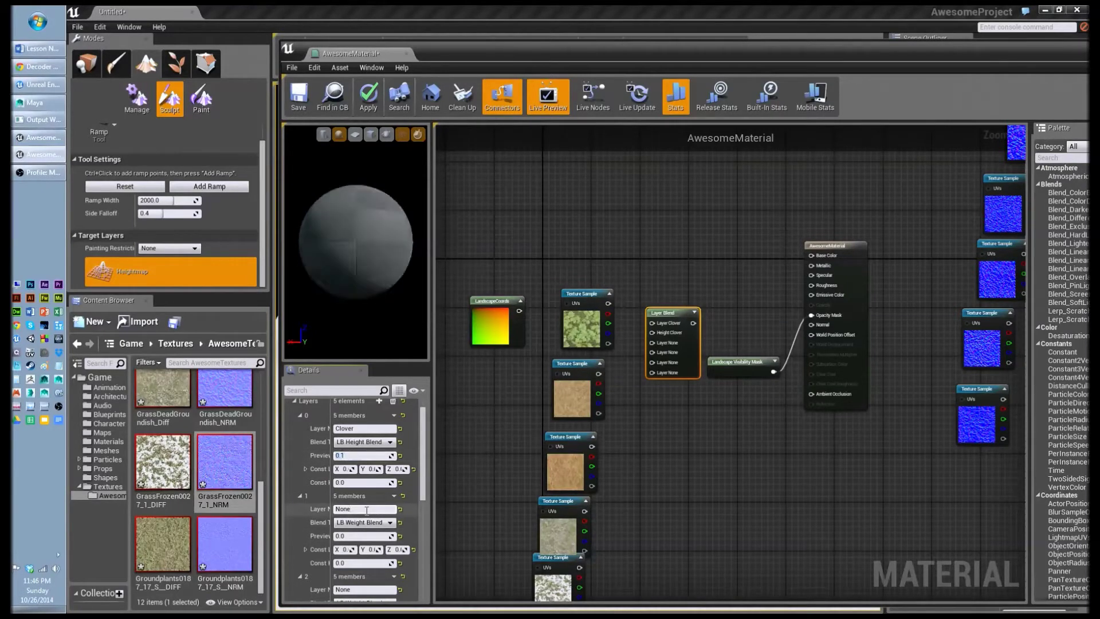
key("BackSpace")
key("BackSpace")
key("BackSpace")
key("BackSpace")
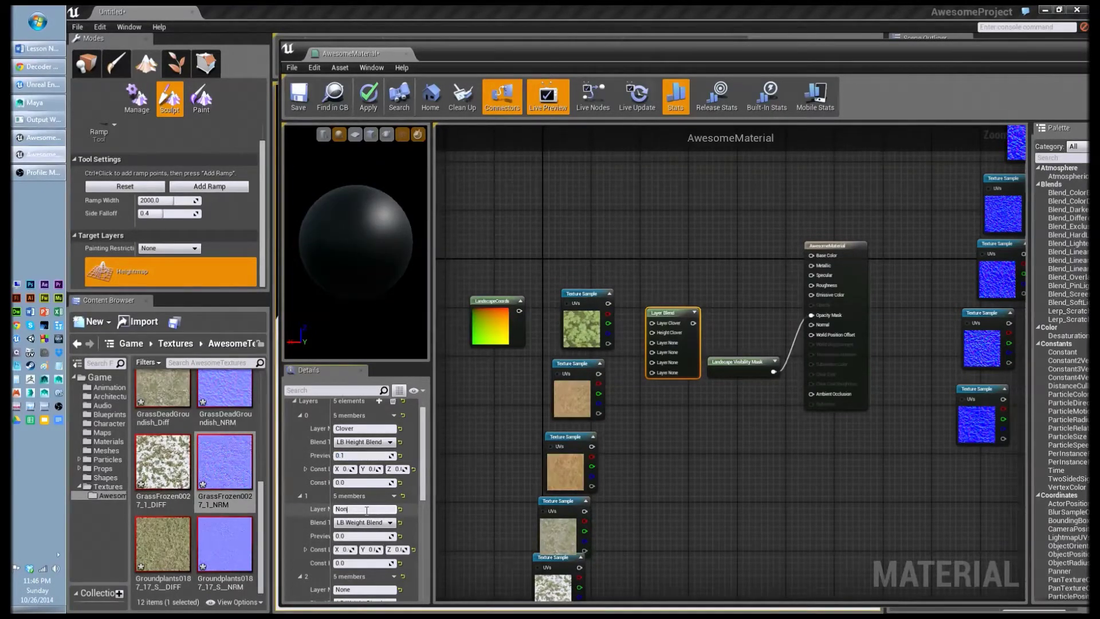
type("CrappyGrass")
key("Return")
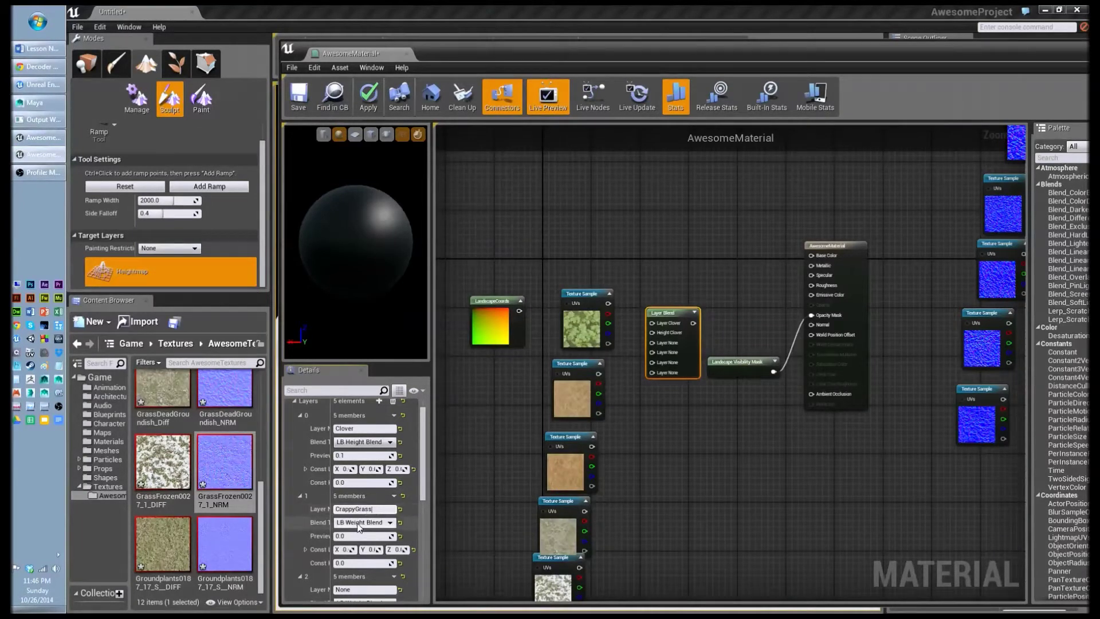
left_click(360, 522)
left_click(355, 537)
left_click(355, 537)
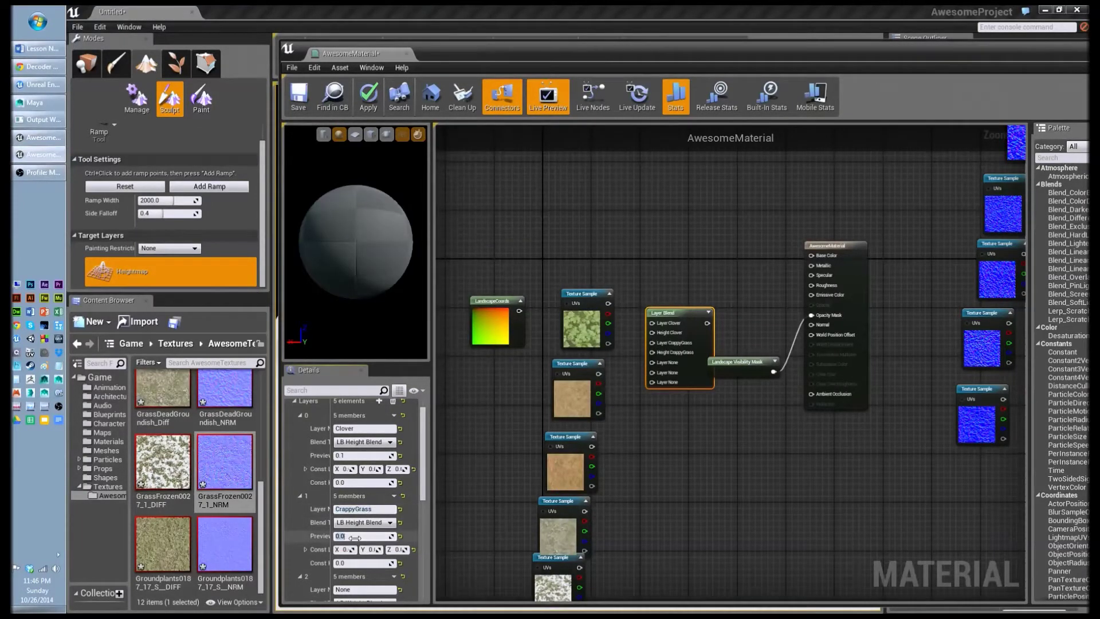
type("0.2")
key("Return")
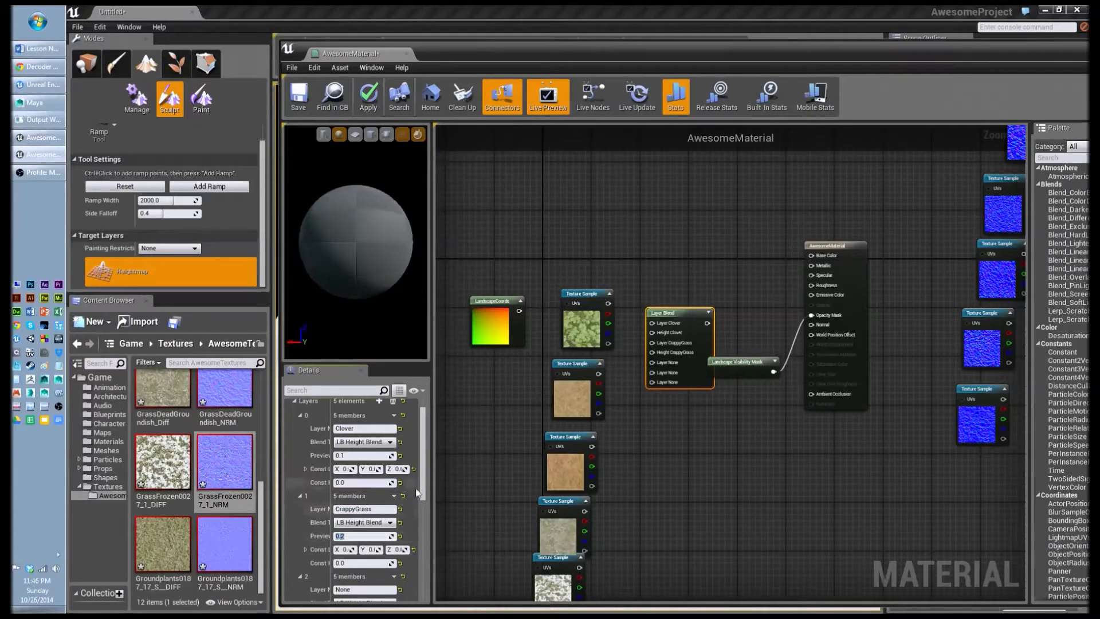
Name the third blend layer DeadGrass, with LB Alpha Blend as blend type and a preview weight of 0.3.
left_click_drag(422, 486, 423, 528)
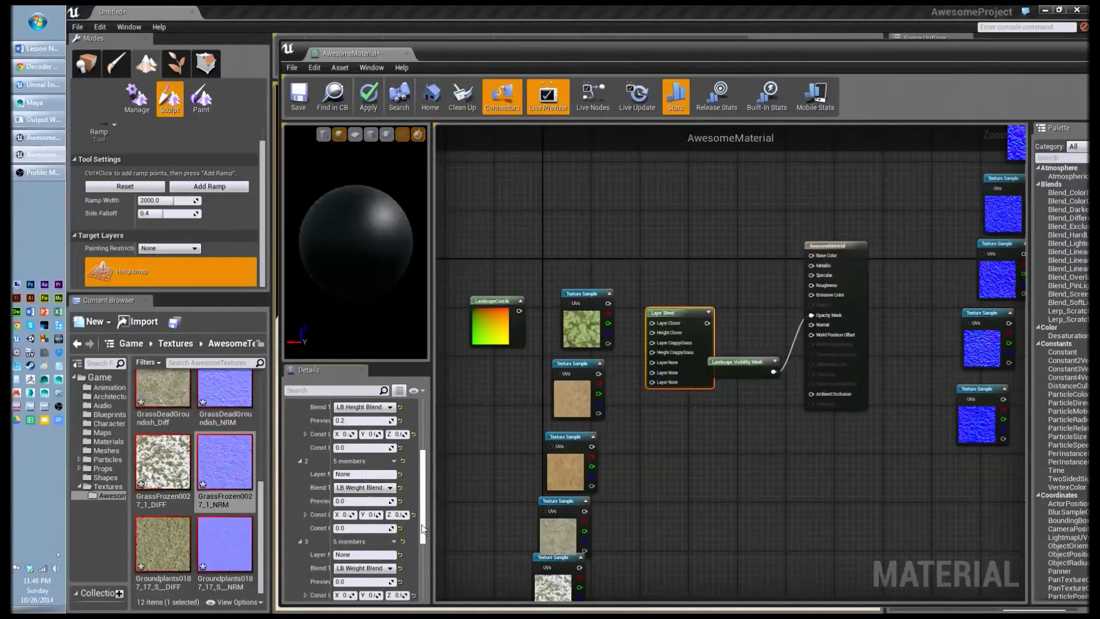
left_click(362, 473)
type("DeadGras")
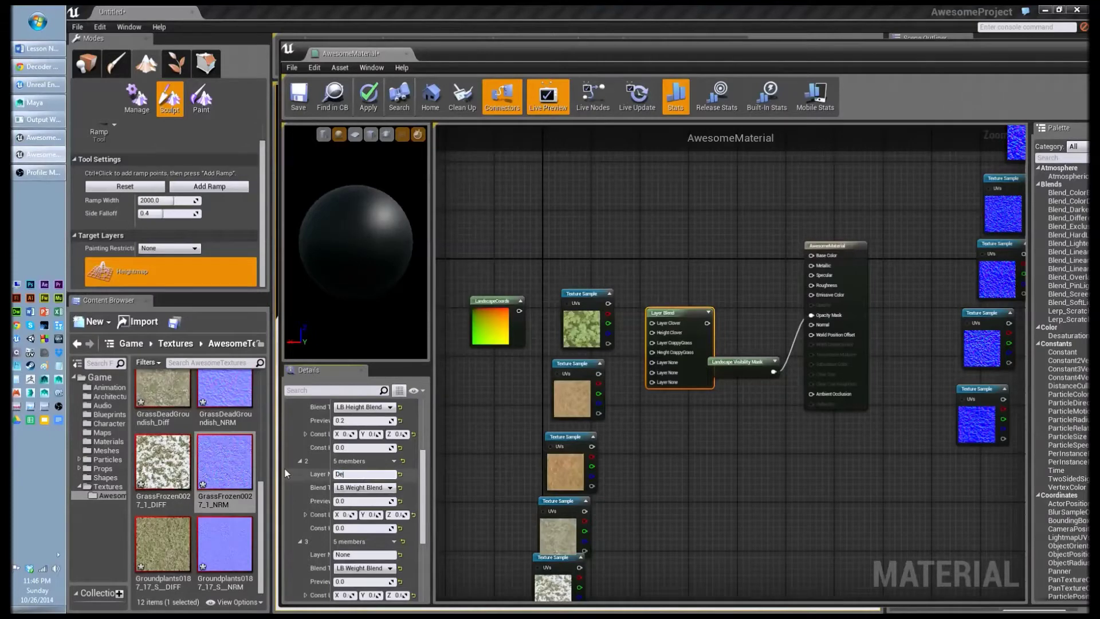
type("s")
key("Return")
left_click(364, 488)
left_click(367, 503)
left_click(365, 501)
type("3")
key("Return")
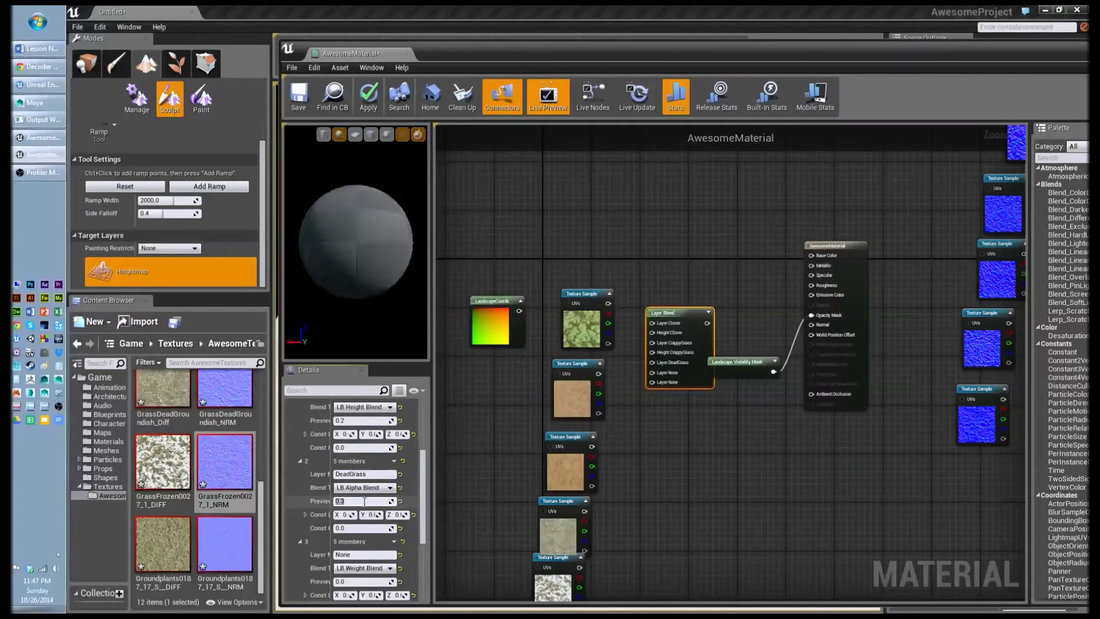
Name the fourth blend layer SparseGrass, with LB Height Blend as blend type and a preview weight of 0.4.
scroll(422, 494, "down", 3)
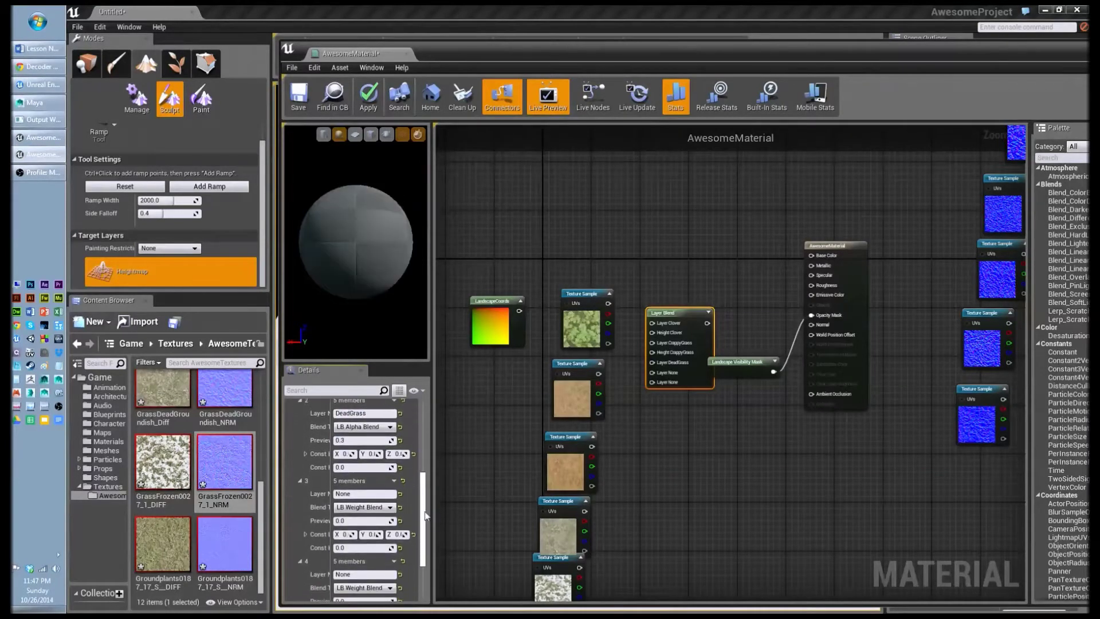
left_click(367, 491)
type("Sp")
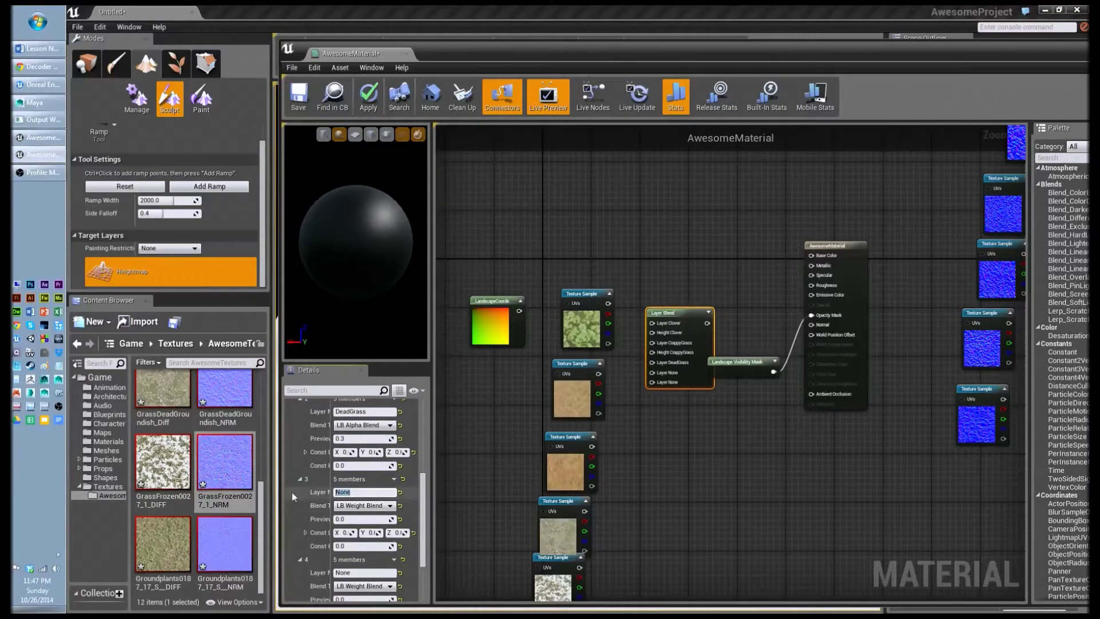
type("arseGrass")
left_click(363, 505)
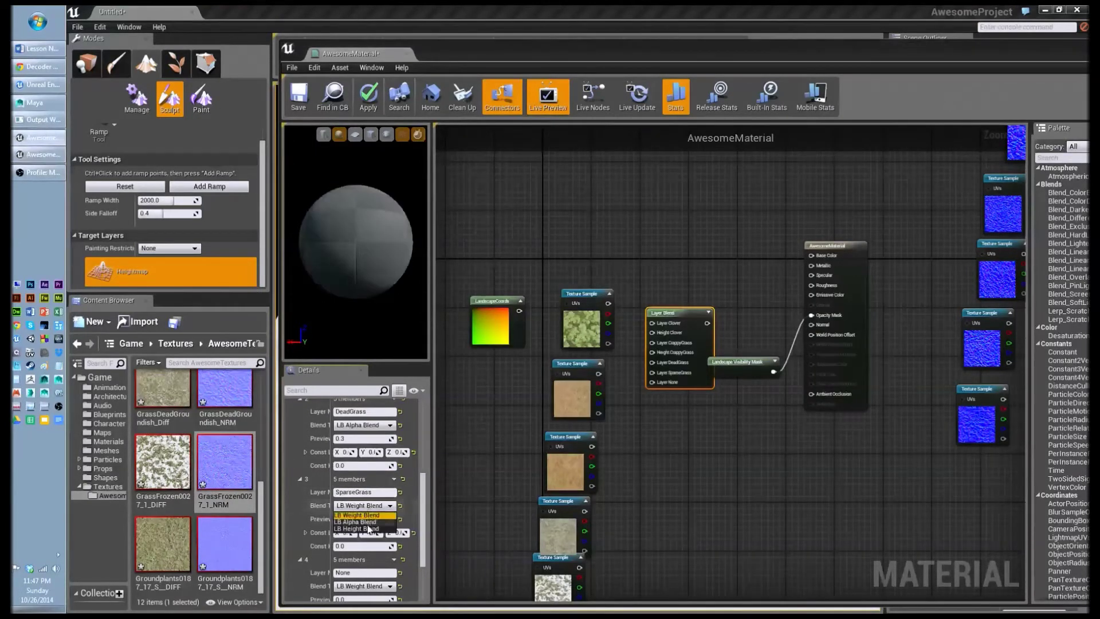
left_click(361, 527)
left_click(360, 519)
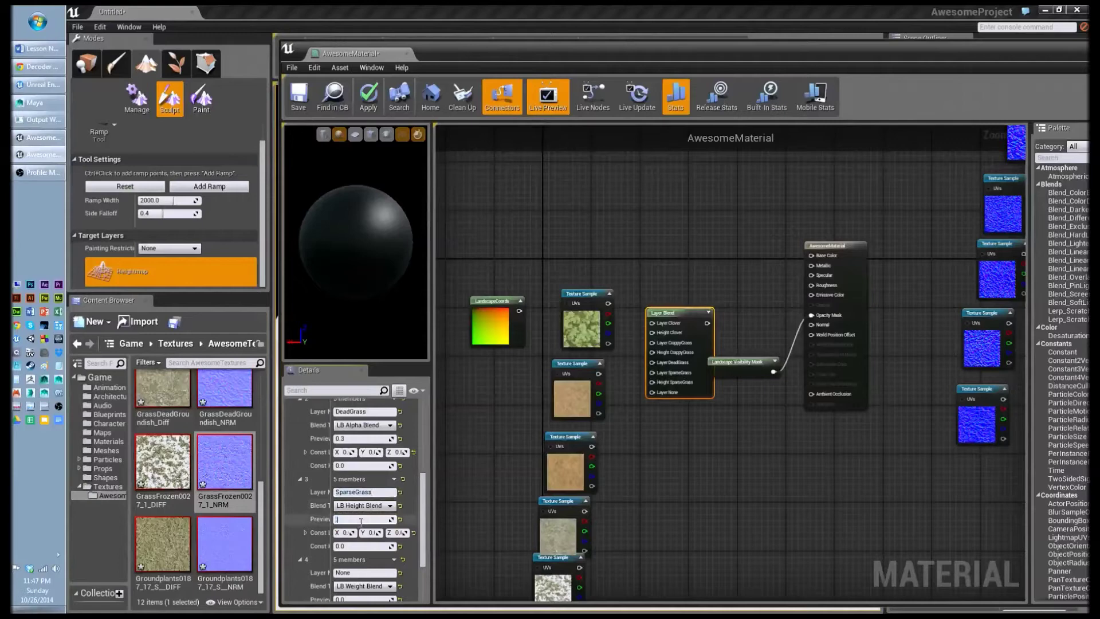
type(".4")
key("Return")
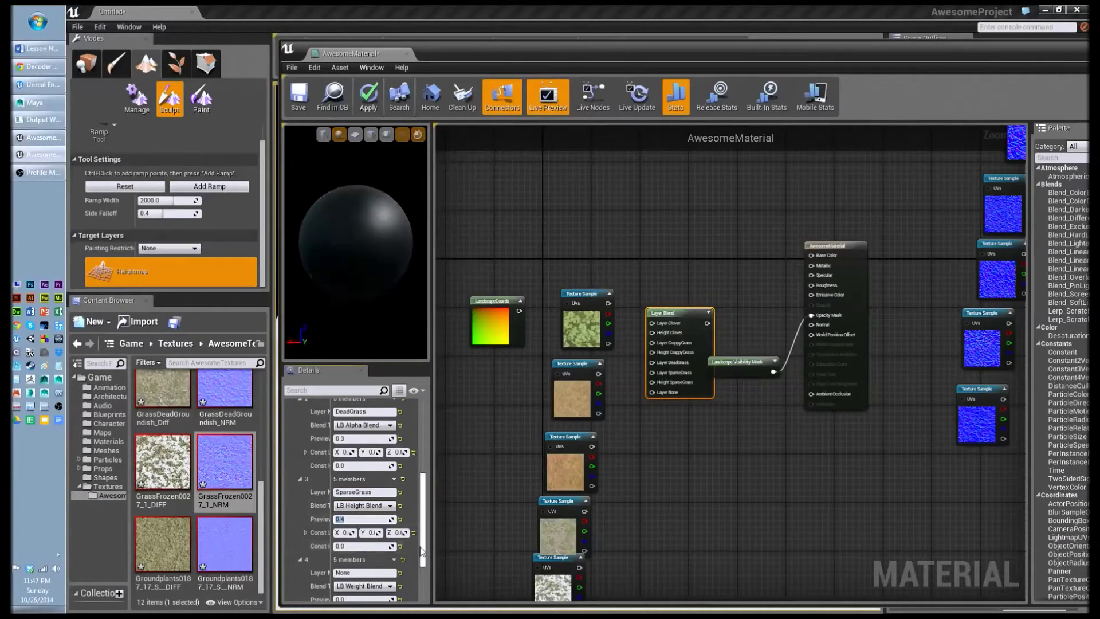
Name the fifth blend layer FrozenGrass, with LB Height Blend as blend type and a preview weight of 0.5.
scroll(425, 569, "down", 2)
left_click(367, 522)
key("BackSpace")
key("BackSpace")
key("BackSpace")
key("BackSpace")
type("FrozenGrass")
key("Return")
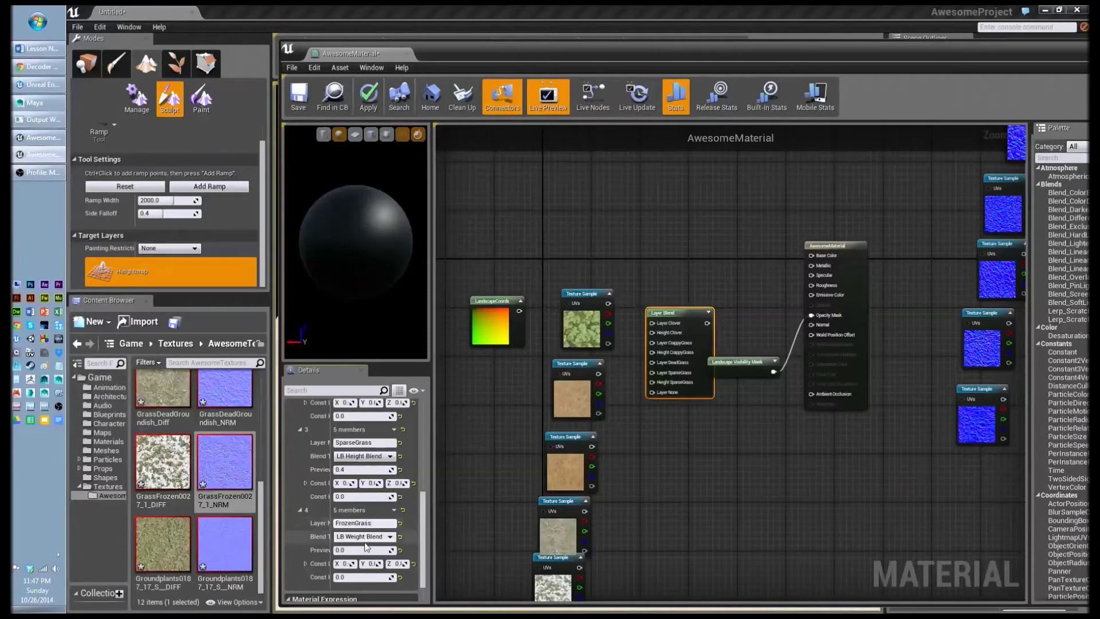
left_click(367, 536)
left_click(370, 551)
left_click(370, 551)
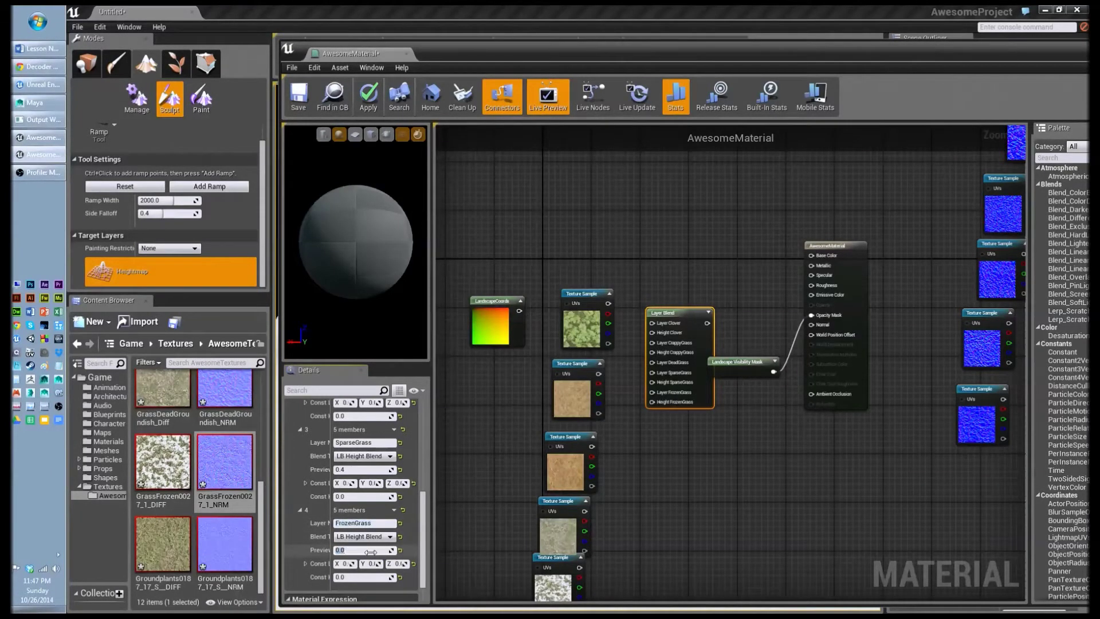
key("BackSpace")
type(".5")
key("Return")
left_click(659, 232)
Connect the LandscapeCoords output to the UVs input of all five diffuse texture samples.
right_click_drag(652, 253, 696, 191)
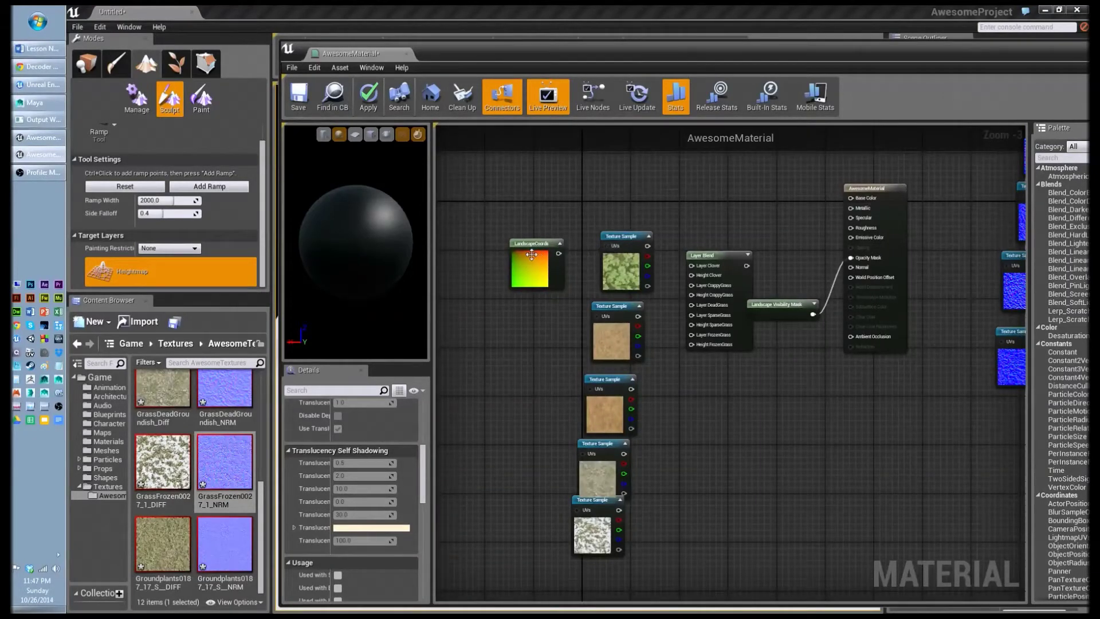
left_click_drag(559, 252, 606, 245)
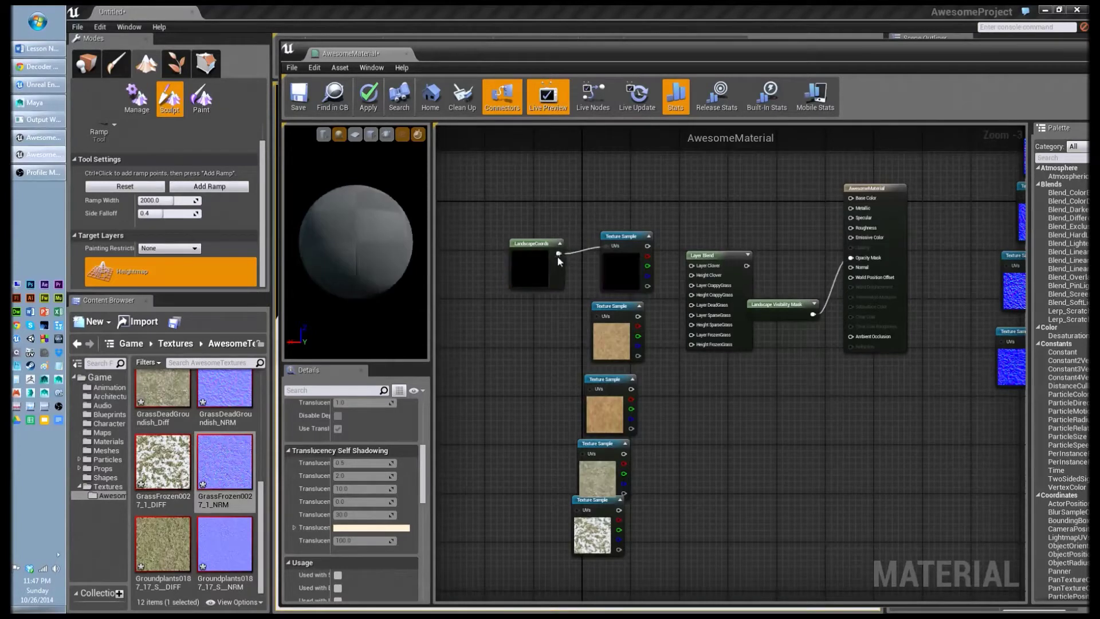
left_click_drag(558, 253, 595, 316)
left_click_drag(558, 254, 587, 390)
left_click_drag(558, 254, 582, 453)
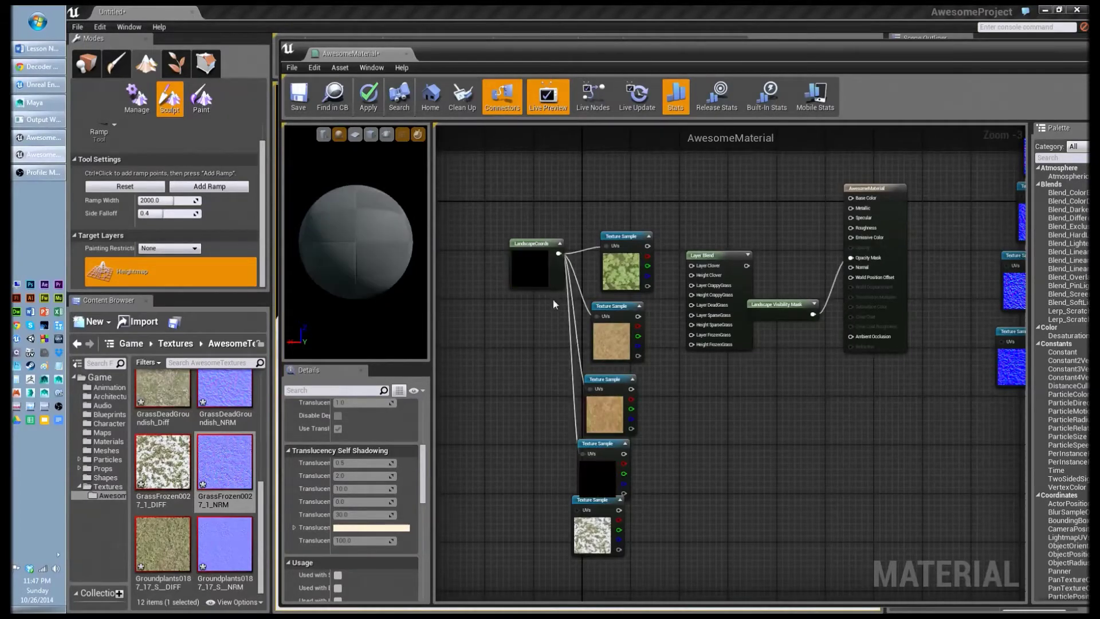
left_click_drag(560, 257, 578, 511)
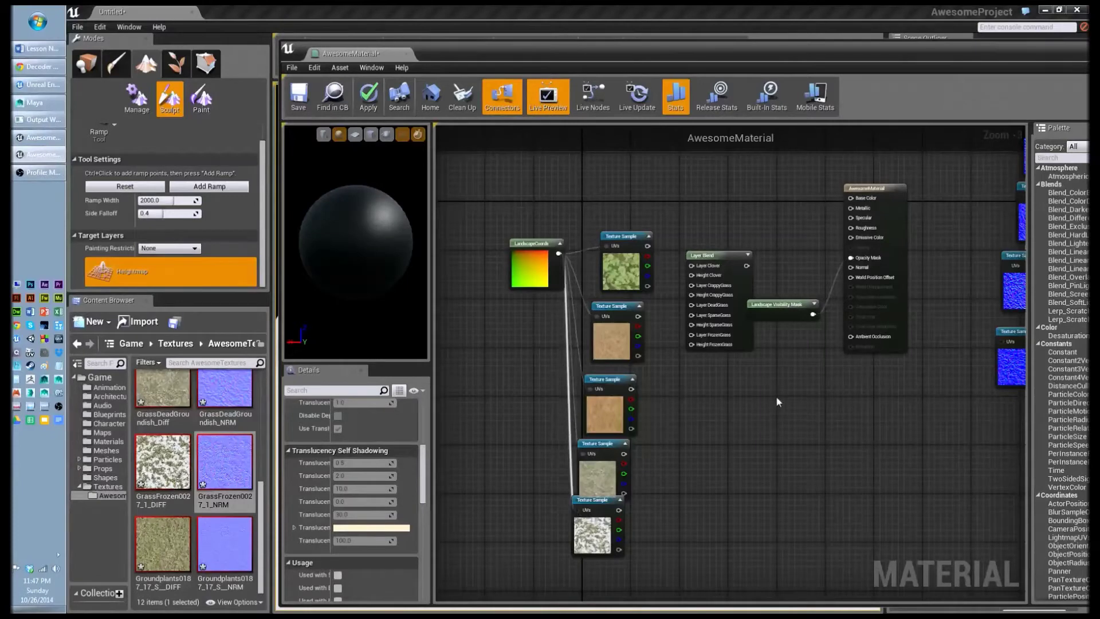
right_click(573, 512)
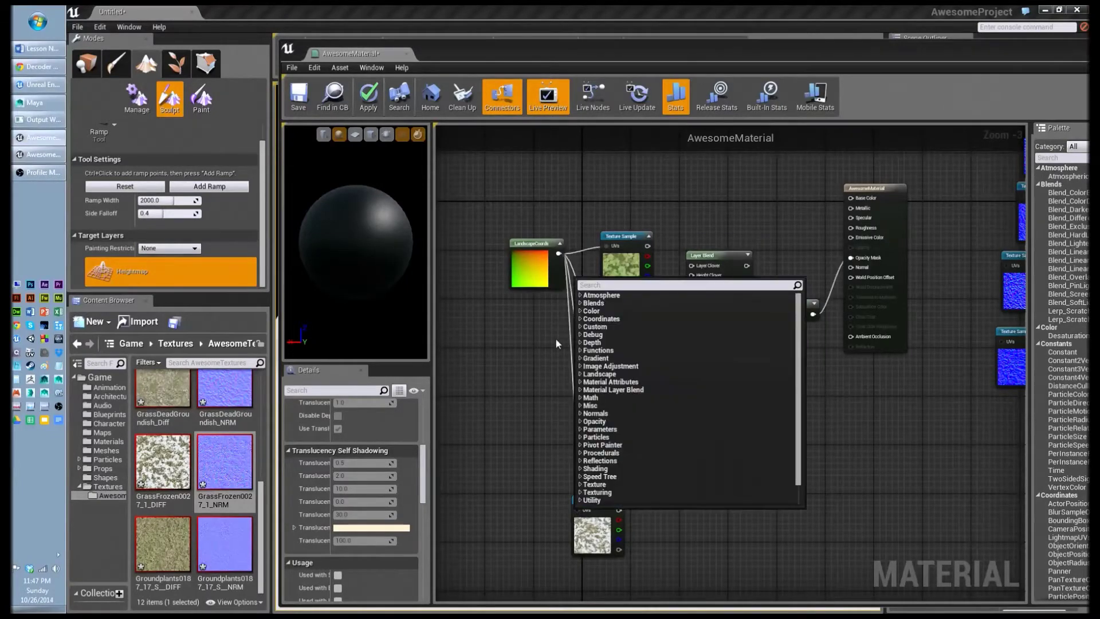
left_click(557, 442)
left_click_drag(572, 311, 579, 510)
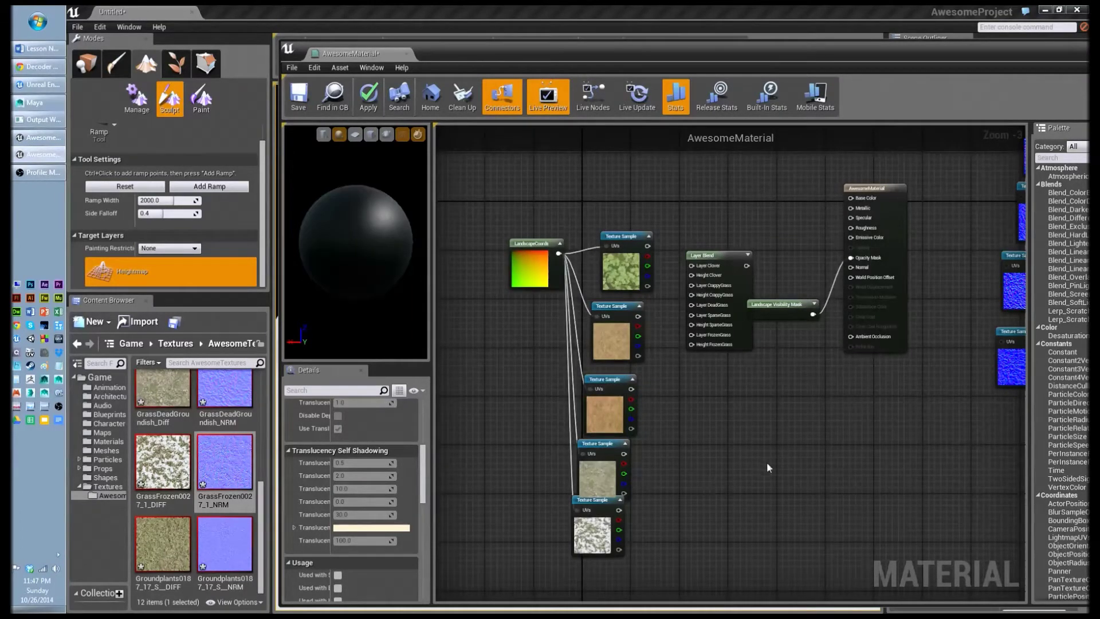
Connect colour and alpha of the first two diffuse samples to the Clover and CrappyGrass layer and height inputs, and the third sample's colour to Layer DeadGrass.
right_click_drag(717, 400, 722, 364)
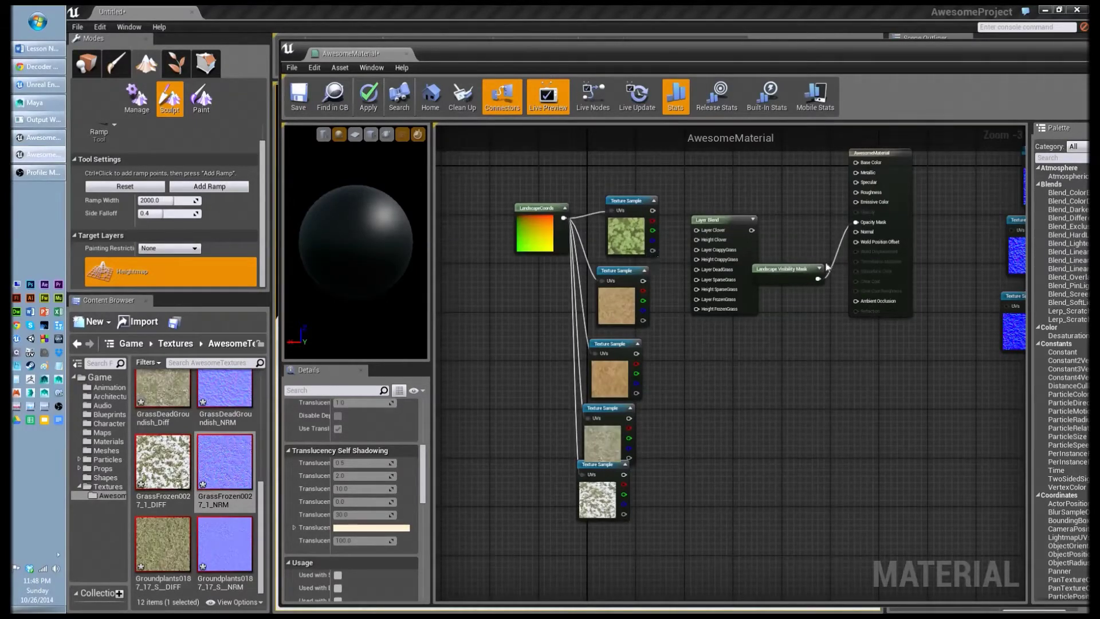
scroll(725, 211, "up", 3)
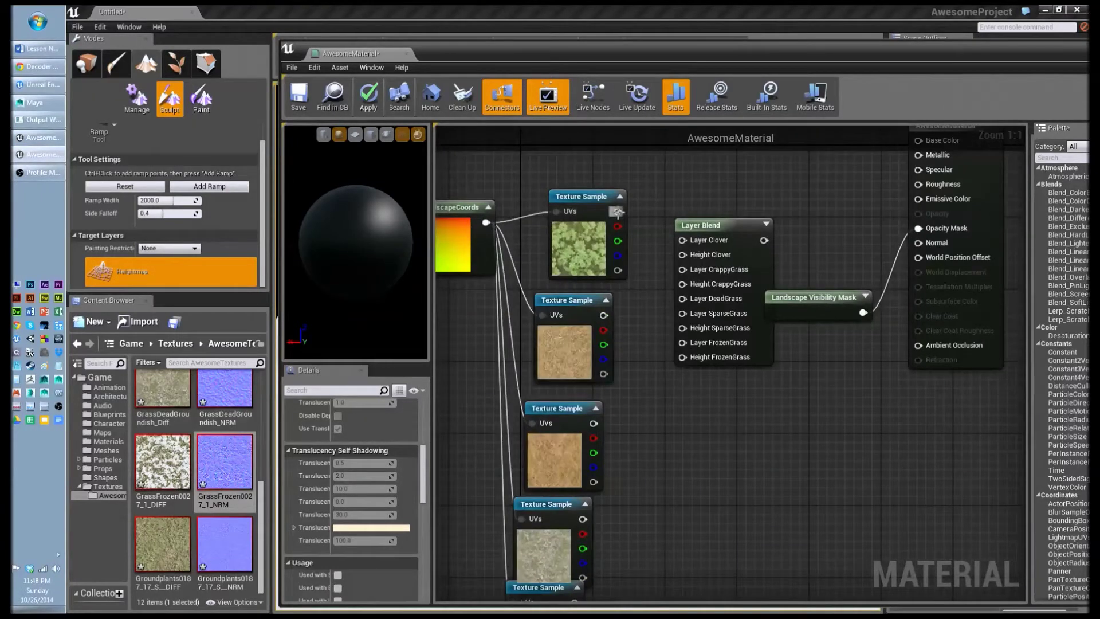
left_click_drag(617, 212, 675, 244)
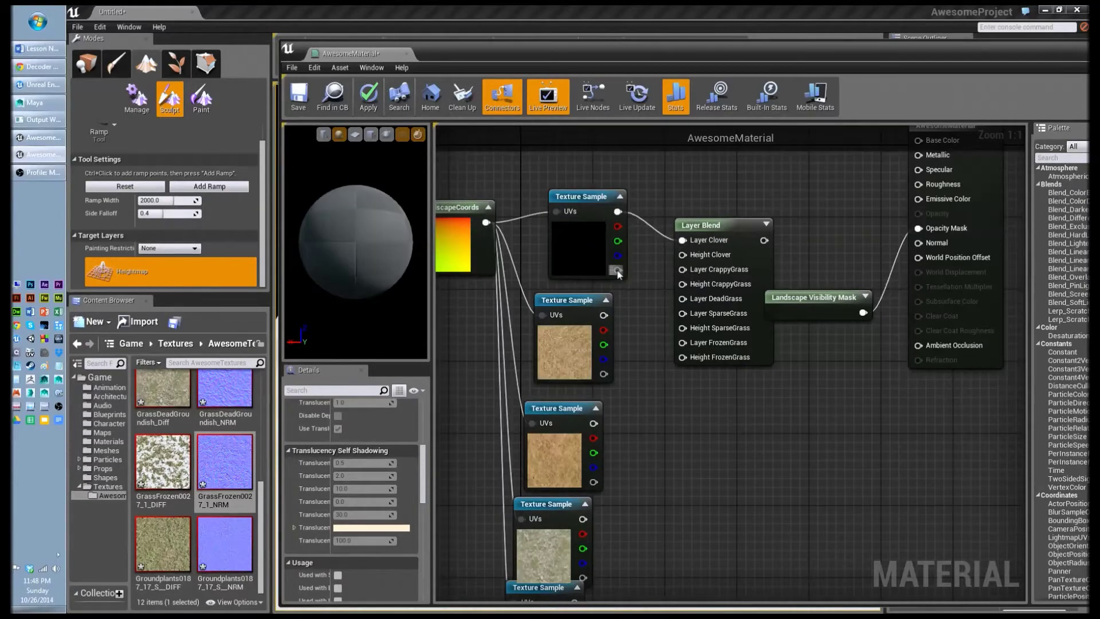
left_click_drag(617, 269, 681, 256)
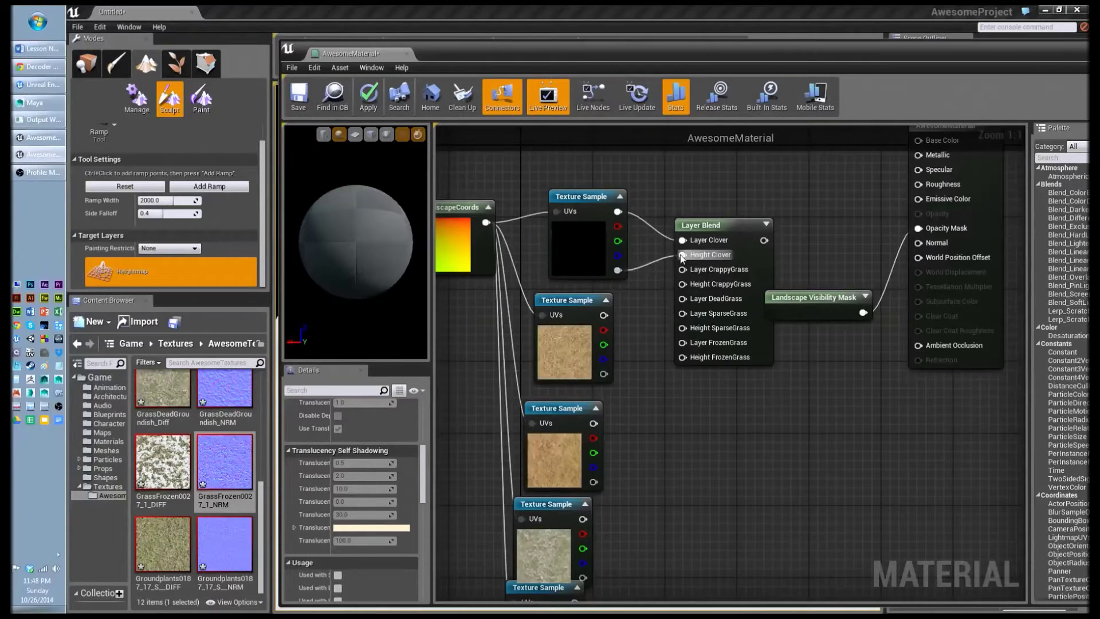
left_click_drag(603, 314, 682, 269)
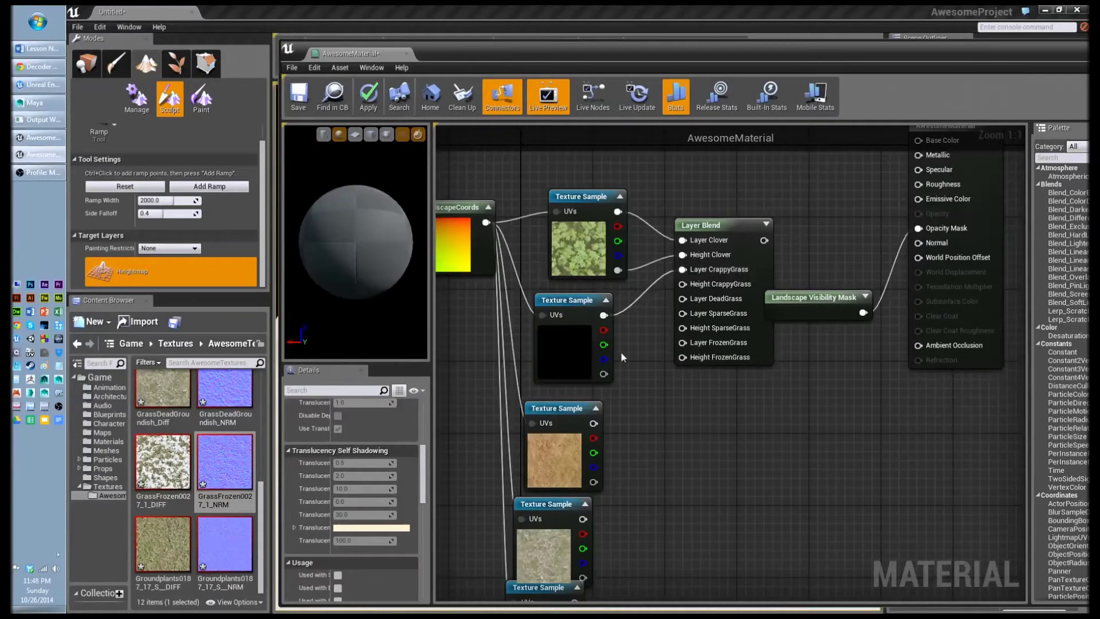
left_click_drag(604, 373, 683, 285)
left_click_drag(593, 422, 681, 299)
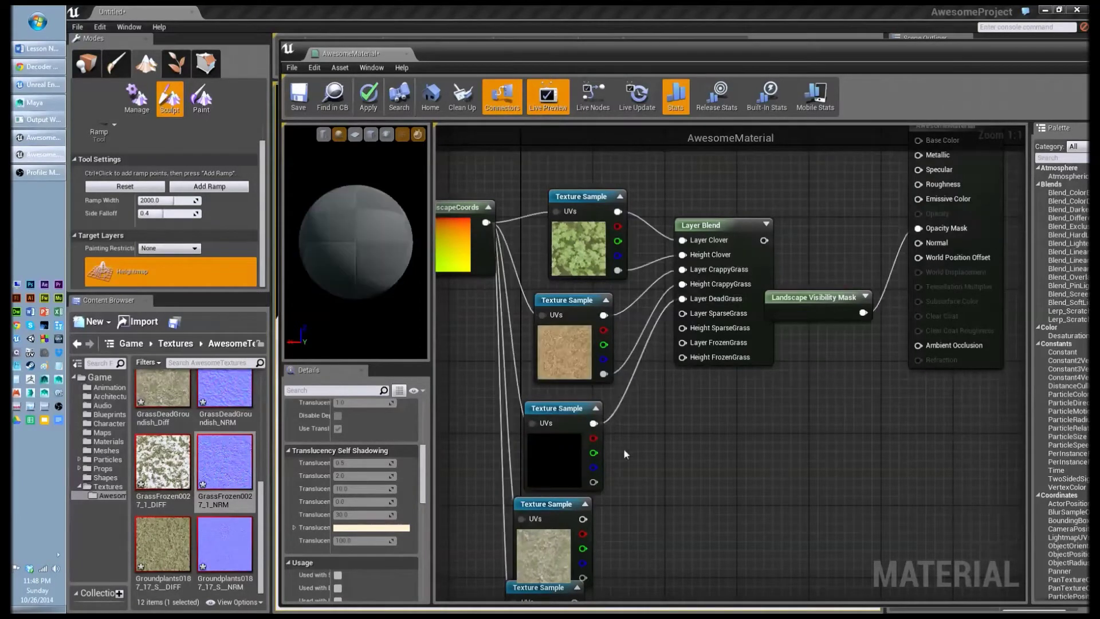
left_click_drag(594, 482, 682, 314)
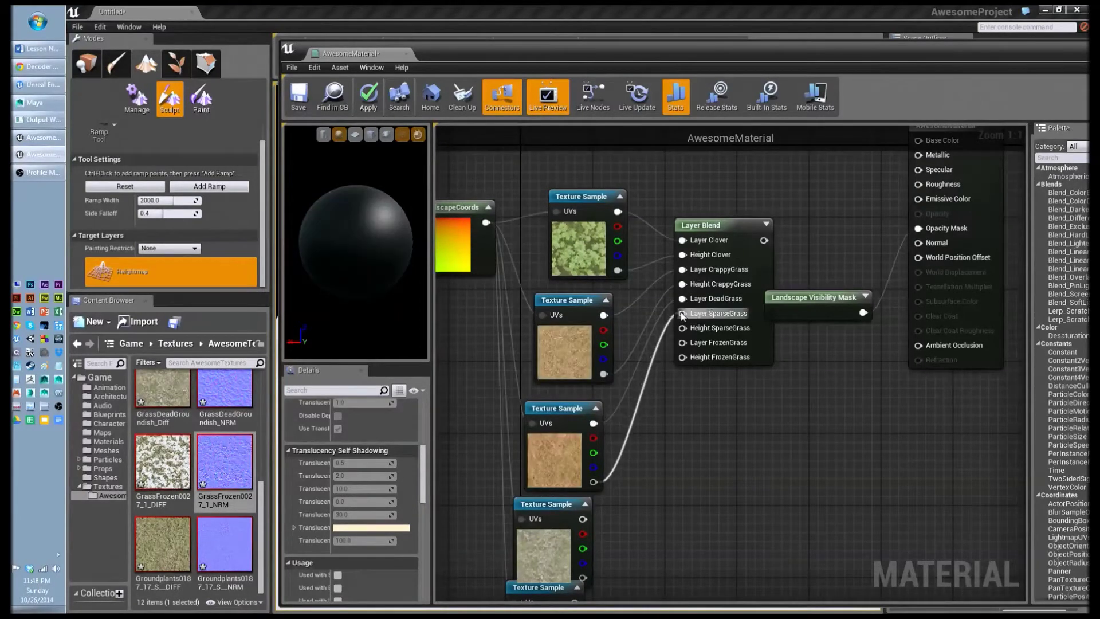
left_click_drag(583, 518, 681, 358)
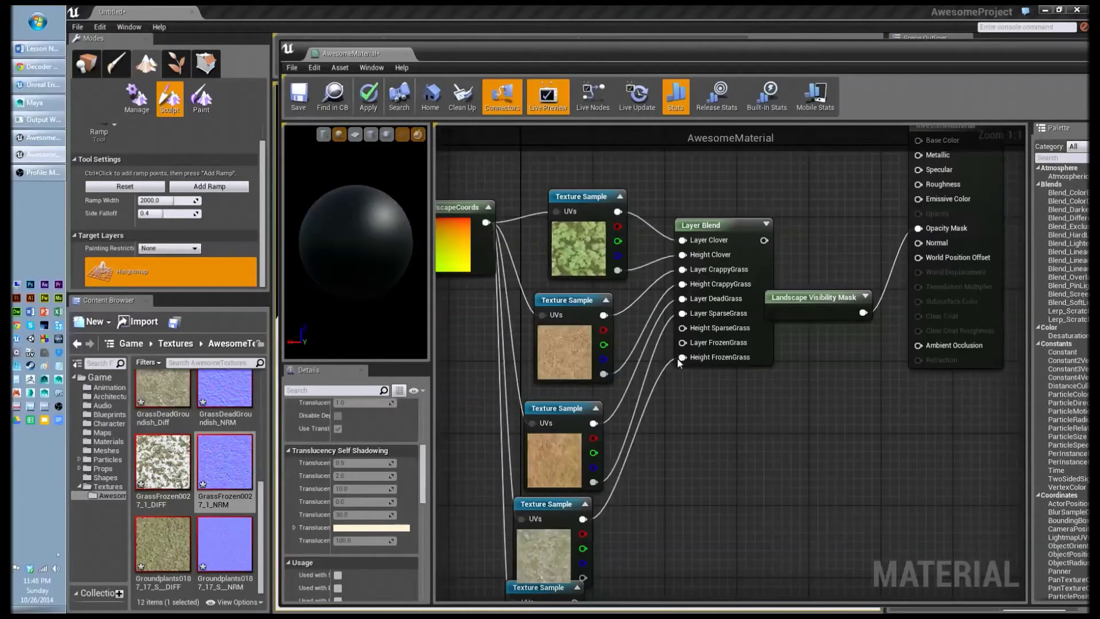
left_click(677, 361)
left_click(595, 518)
left_click(583, 518, "alt")
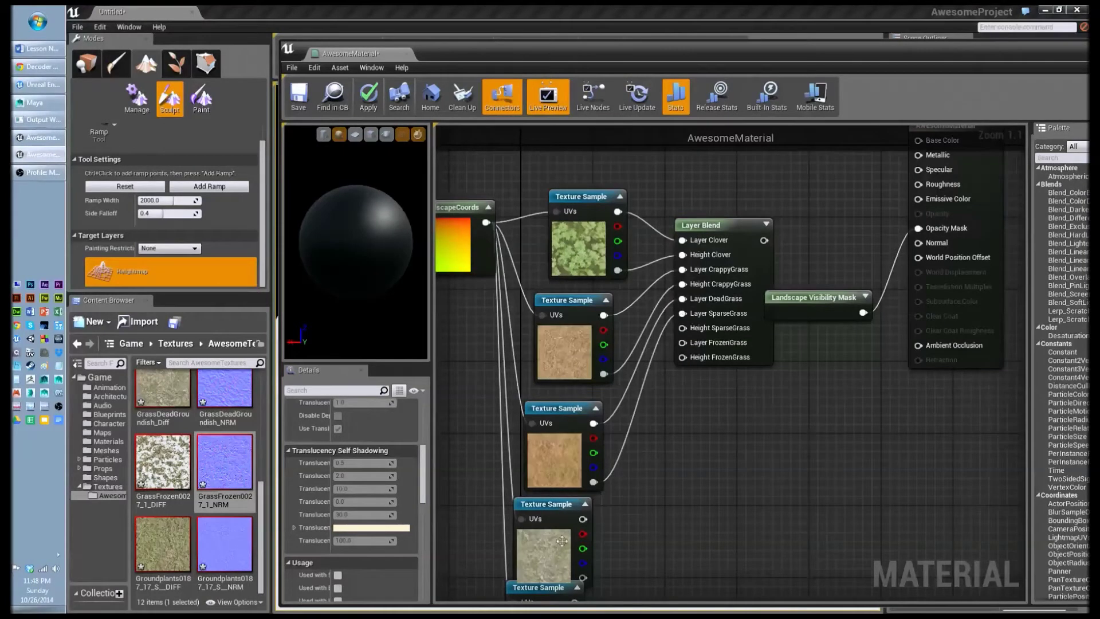
mouse_move(583, 519)
left_mouse_down()
mouse_move(679, 331)
mouse_move(648, 476)
mouse_move(600, 518)
left_mouse_up()
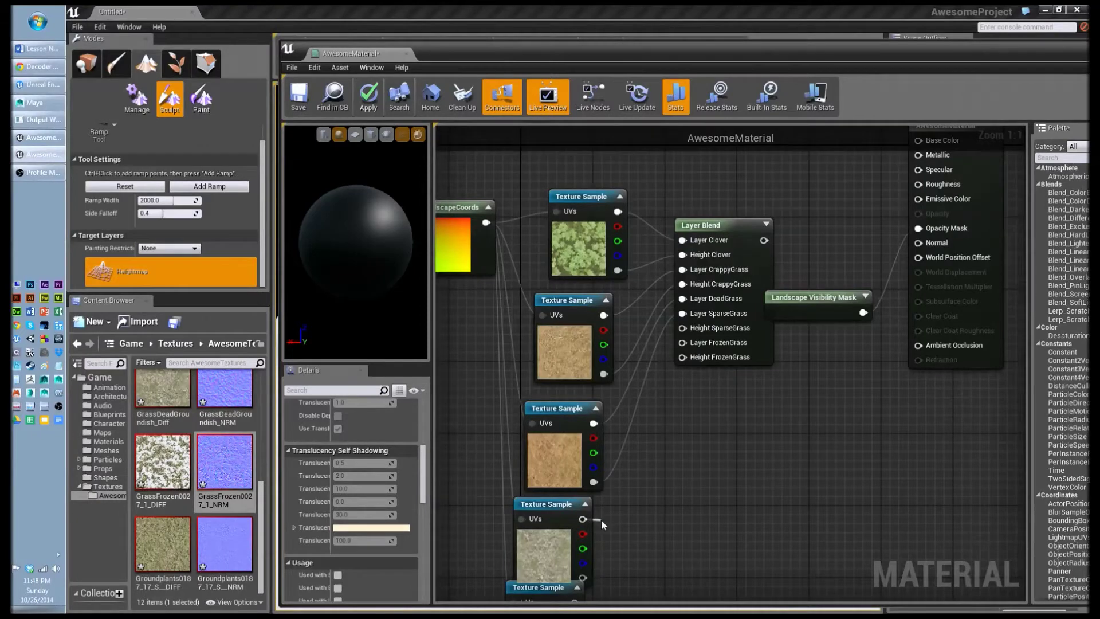
left_click_drag(600, 519, 600, 519)
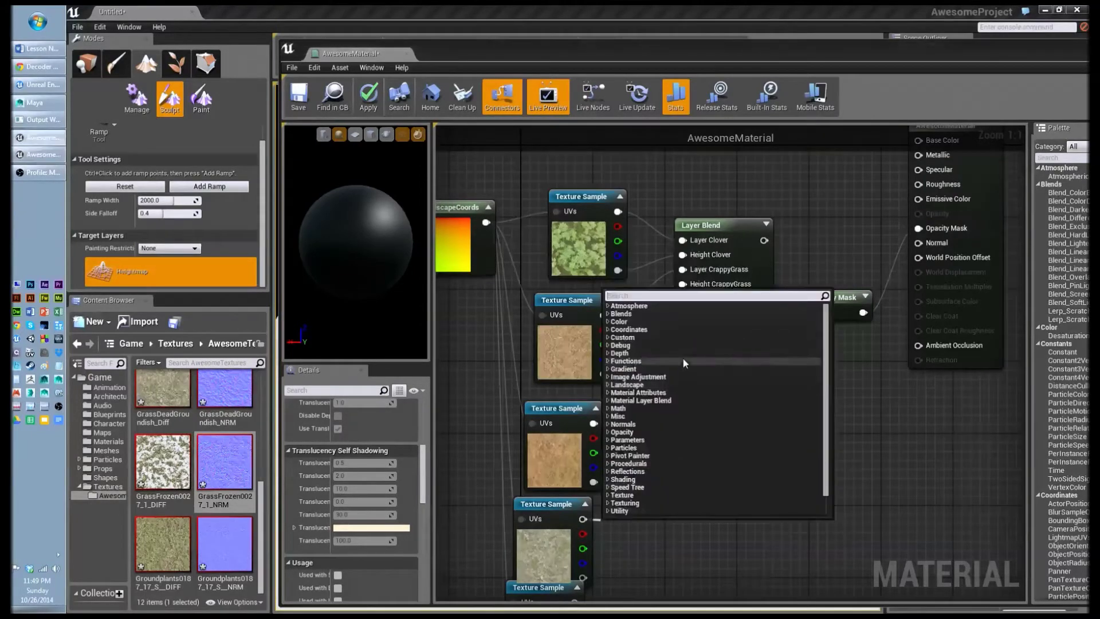
left_click(808, 225)
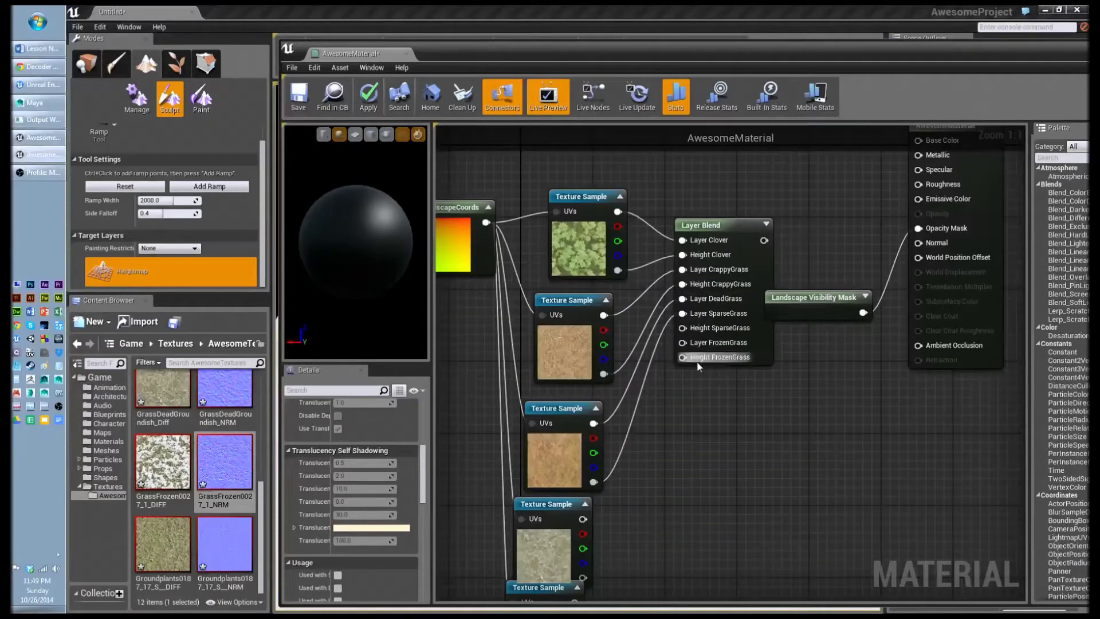
left_click(604, 480, "alt")
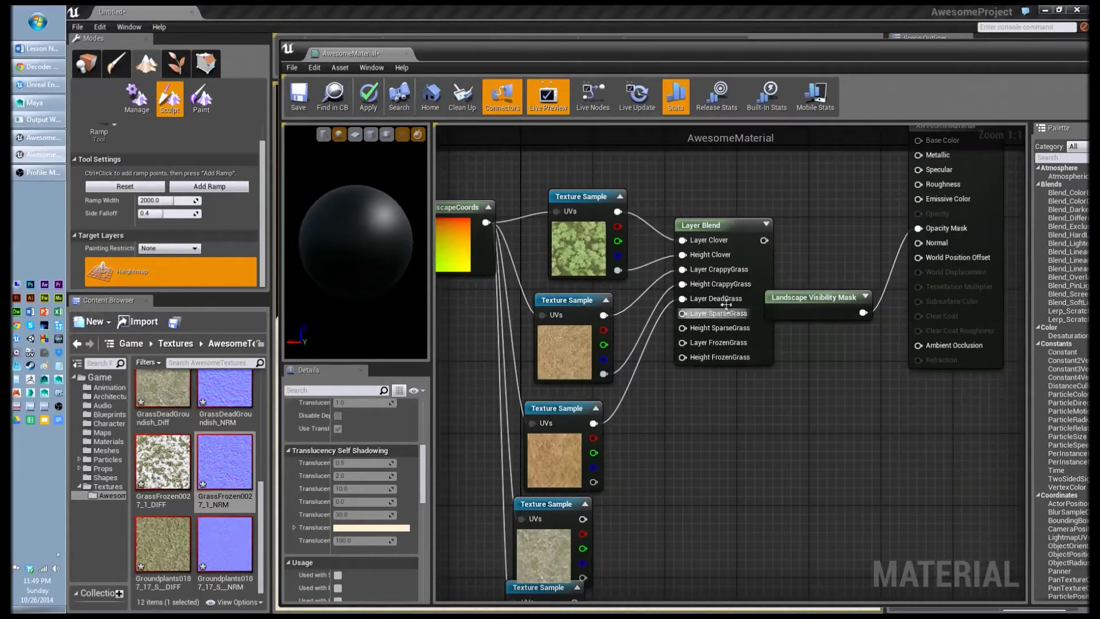
Set the blend type of the Layer Blend node's DeadGrass layer to LB Height Blend.
left_click(724, 240)
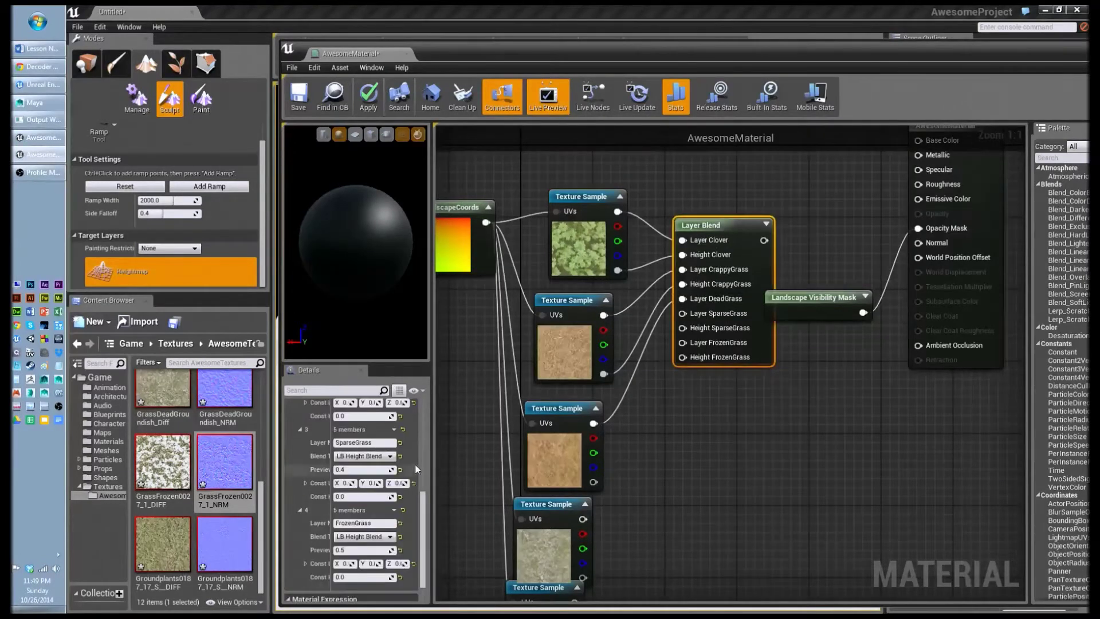
scroll(401, 504, "up", 3)
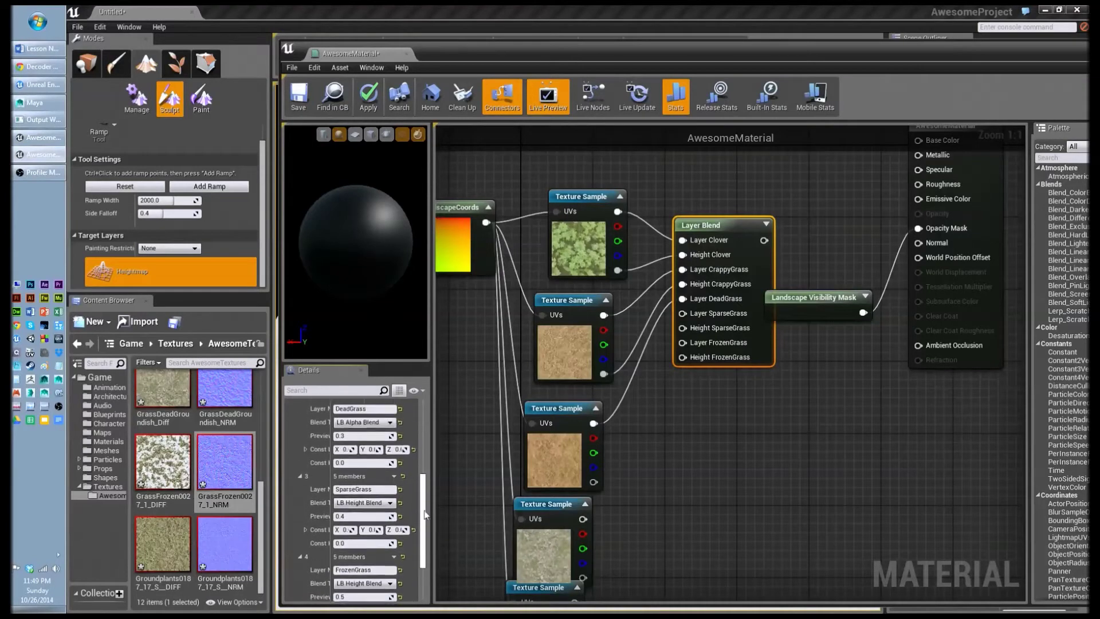
left_click(363, 458)
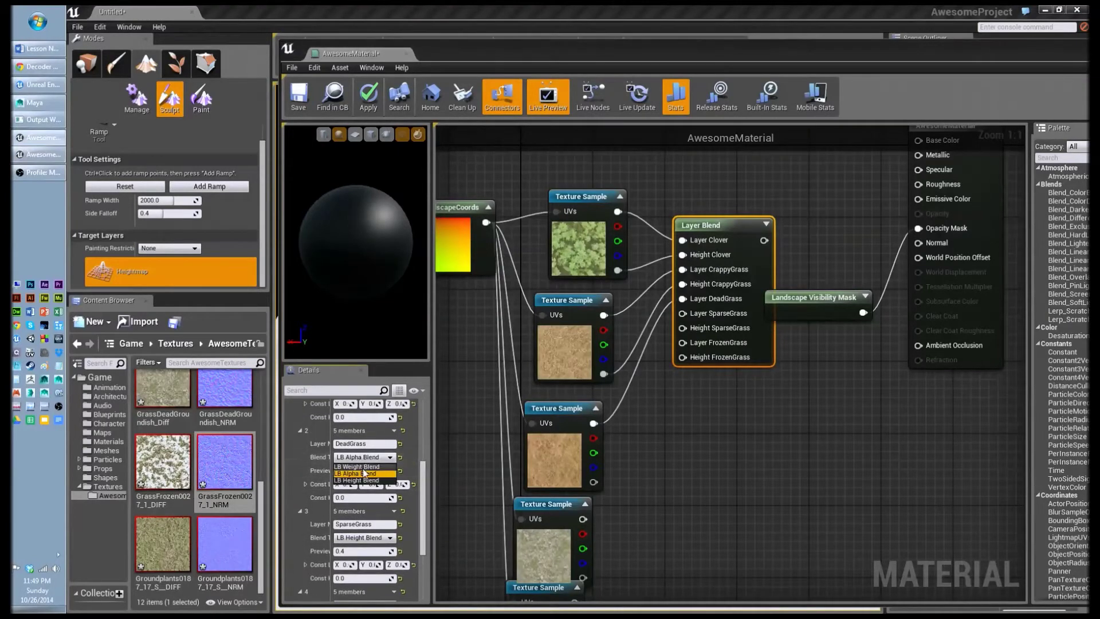
left_click(365, 482)
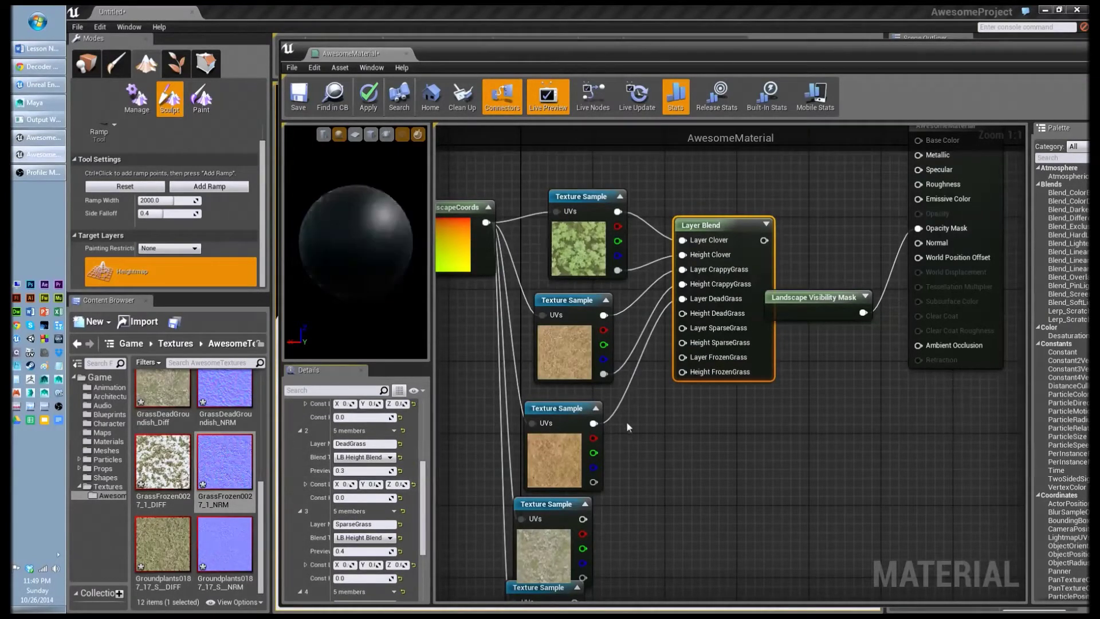
Connect the third diffuse sample's alpha to Height DeadGrass, and the fourth and fifth samples' colour and alpha to the SparseGrass and FrozenGrass layer and height inputs.
left_click_drag(594, 480, 682, 314)
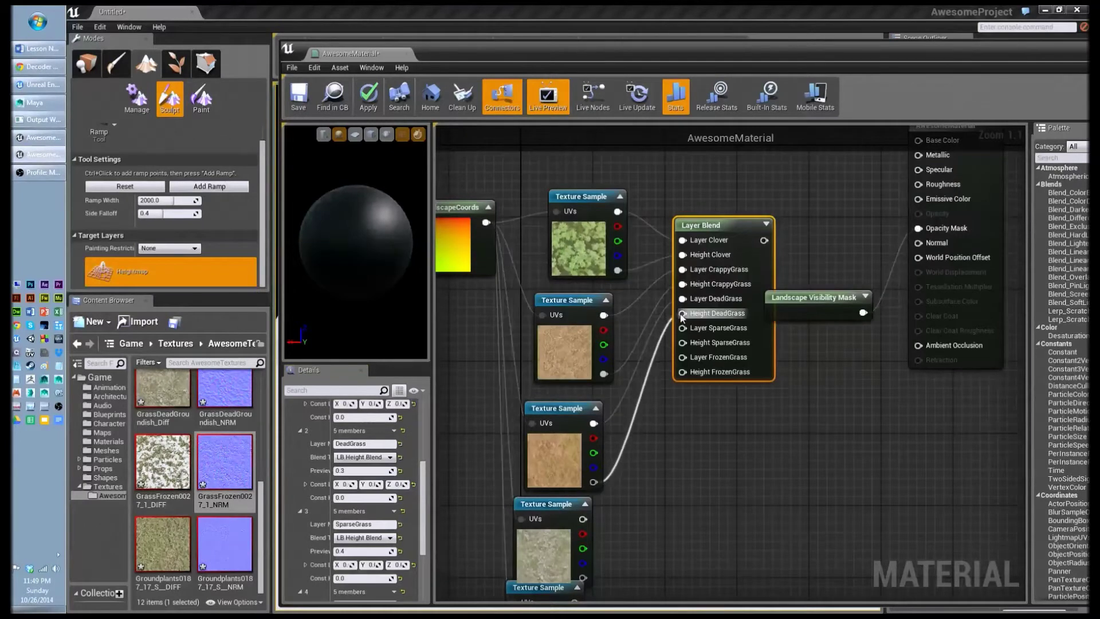
left_click_drag(583, 518, 681, 327)
left_click(590, 575)
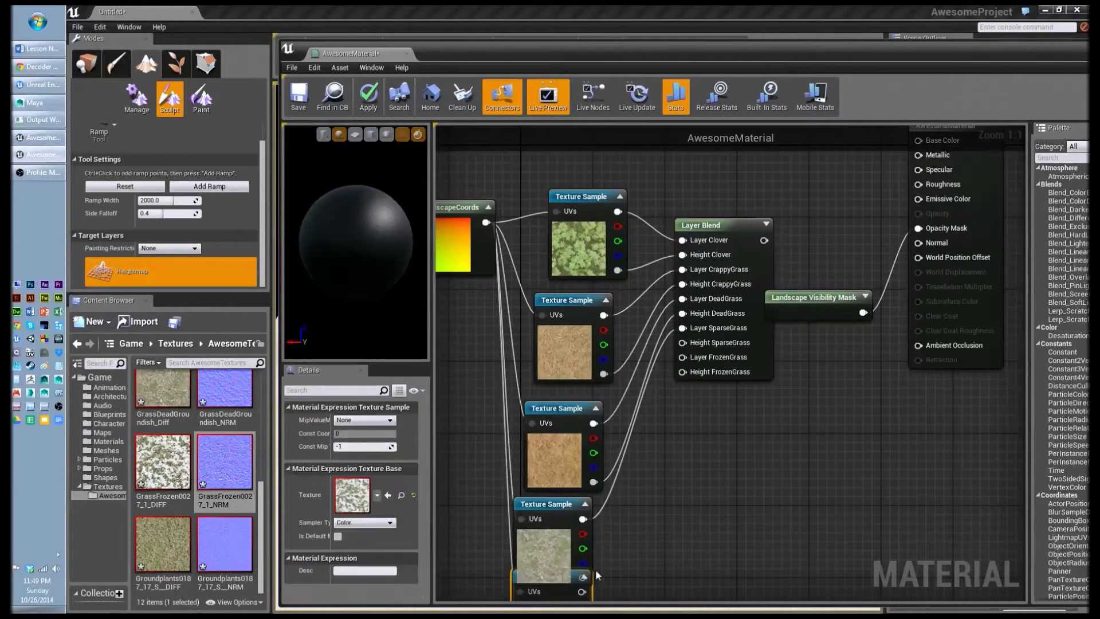
right_click_drag(681, 524, 687, 428)
left_click_drag(590, 479, 689, 244)
left_click_drag(580, 512, 688, 260)
left_click_drag(578, 571, 689, 274)
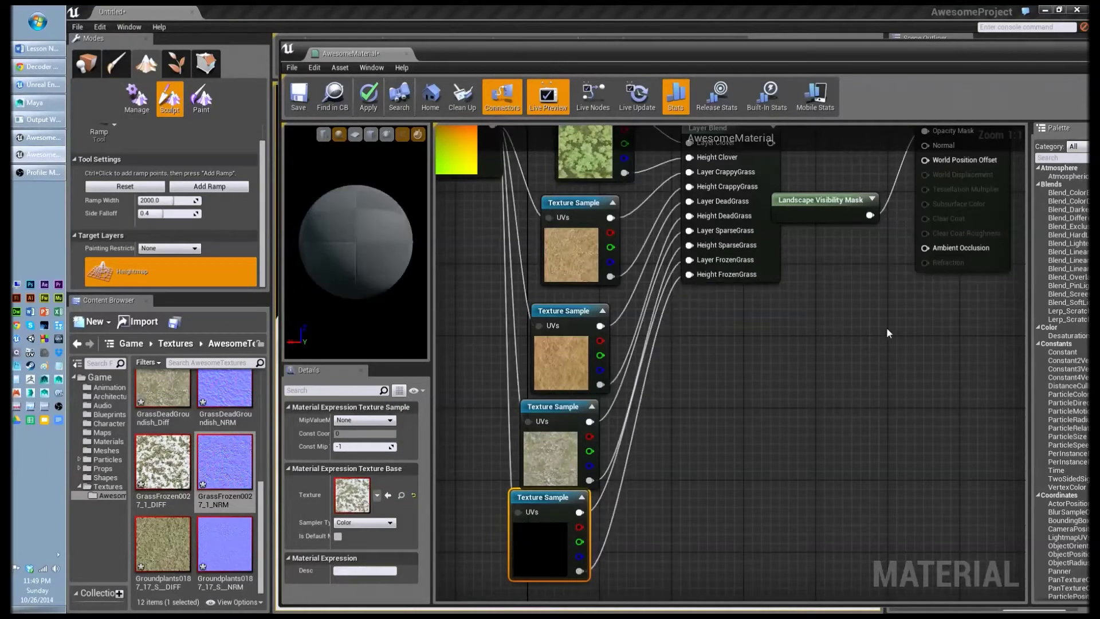
Connect the Layer Blend output to the material's Base Color input.
right_click_drag(889, 333, 660, 476)
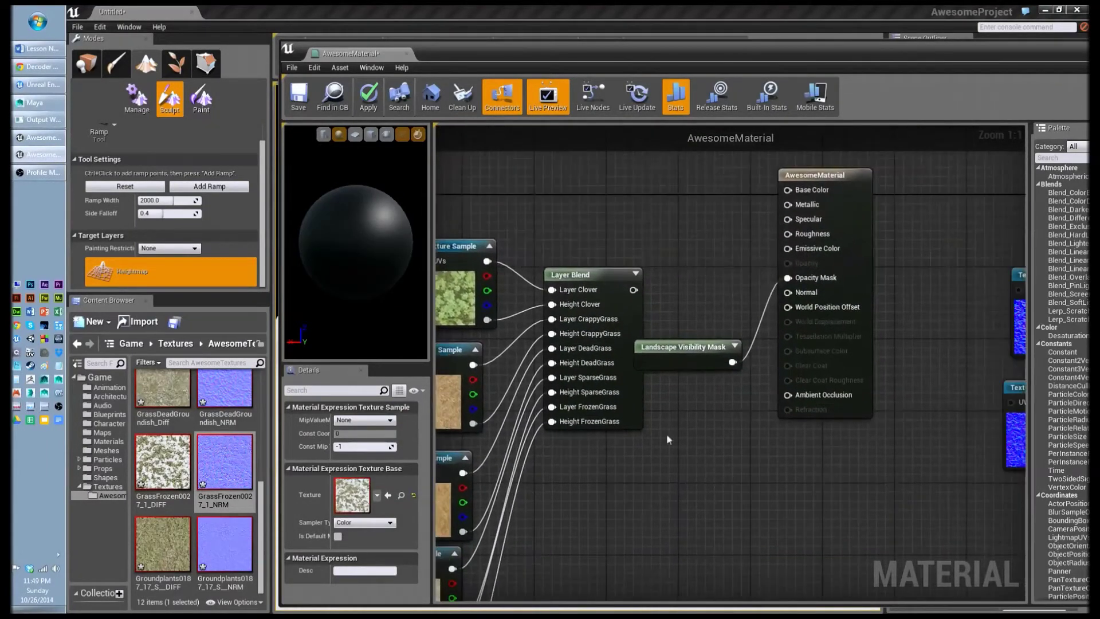
left_click_drag(633, 290, 787, 191)
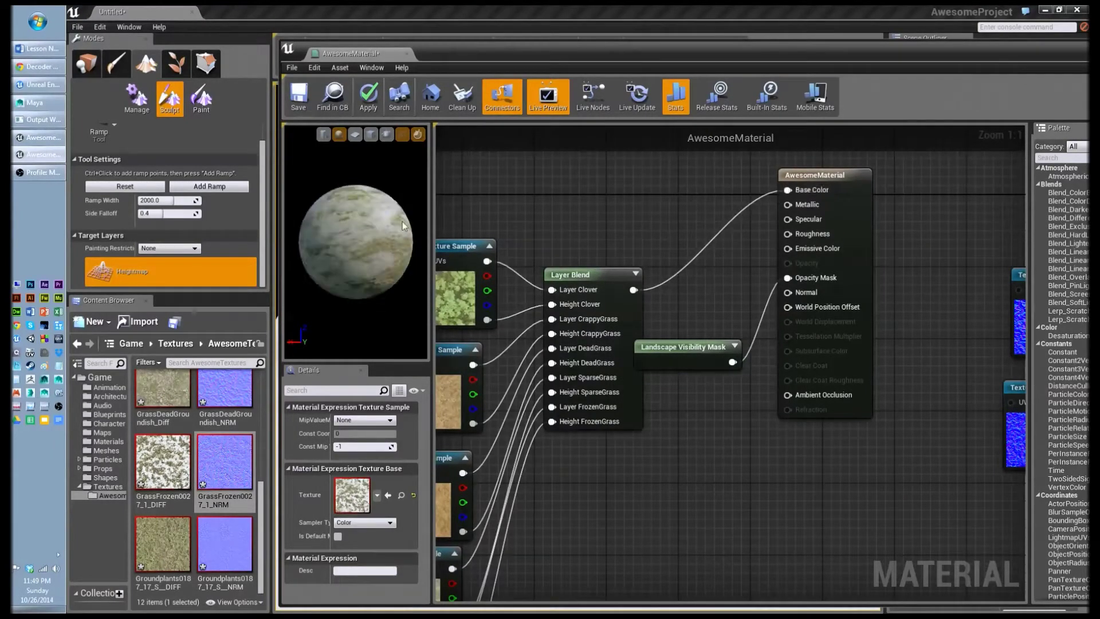
Move the Landscape Visibility Mask node closer to the Opacity Mask input and the normal texture samples below the Layer Blend node.
mouse_move(393, 239)
left_mouse_down()
mouse_move(367, 240)
mouse_move(393, 240)
left_mouse_up()
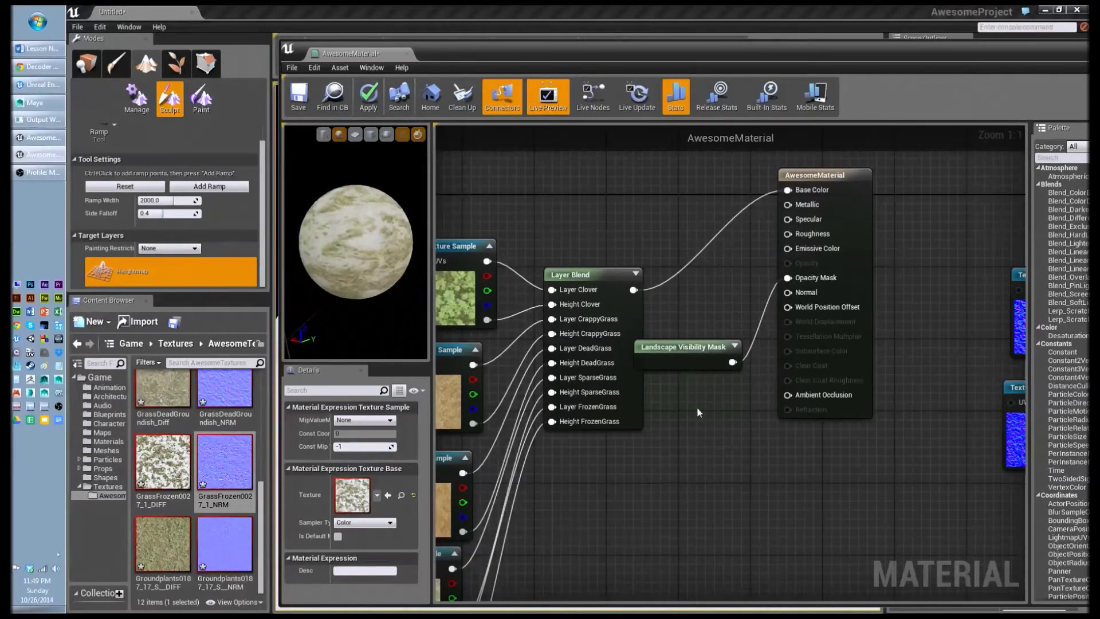
left_click_drag(692, 342, 711, 289)
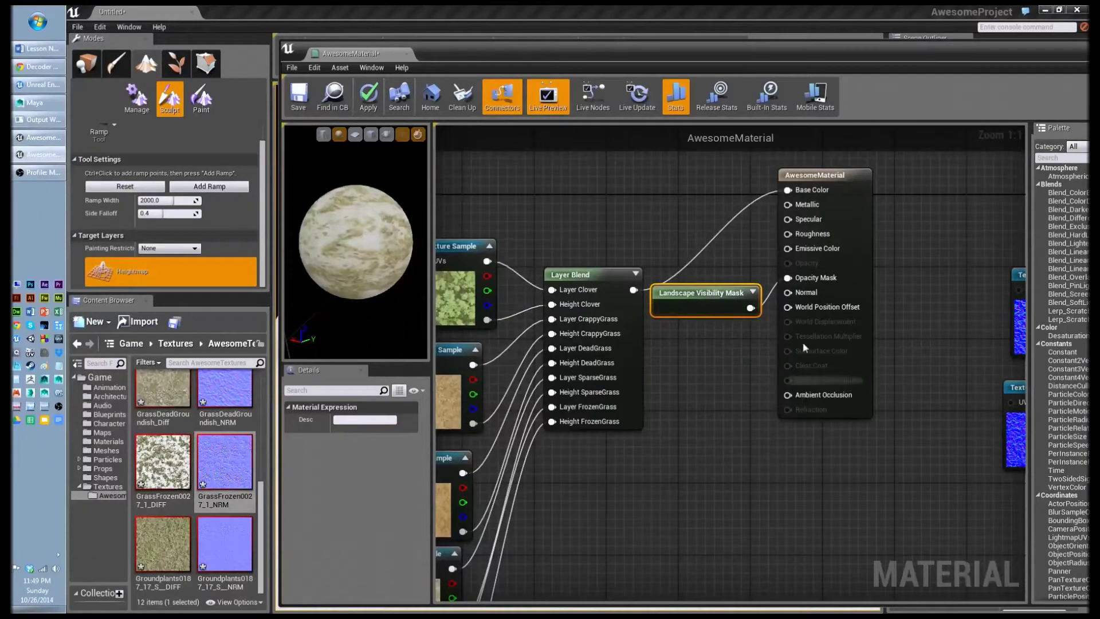
scroll(873, 485, "down", 3)
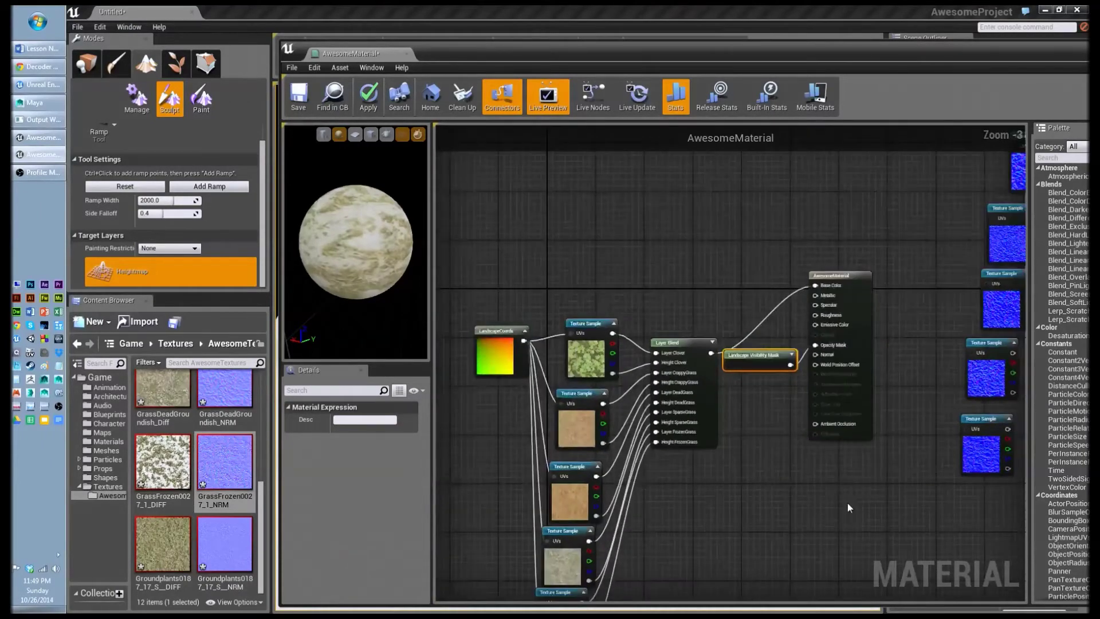
right_click_drag(847, 502, 810, 449)
scroll(809, 449, "down", 4)
scroll(810, 446, "up", 2)
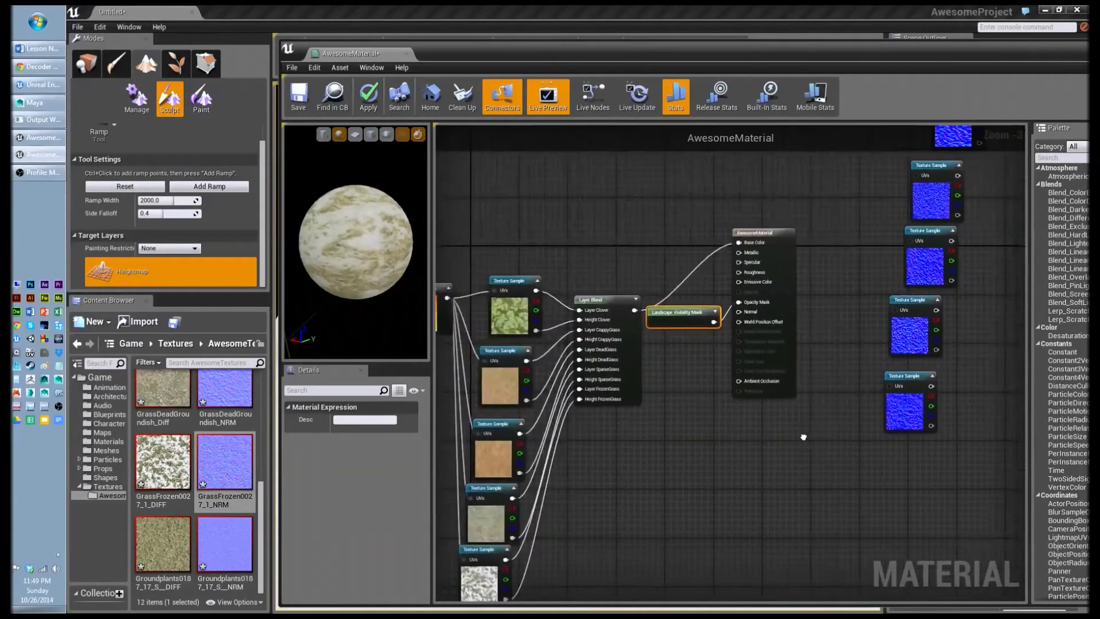
scroll(809, 442, "down", 3)
left_click_drag(810, 442, 765, 461)
scroll(764, 461, "up", 4)
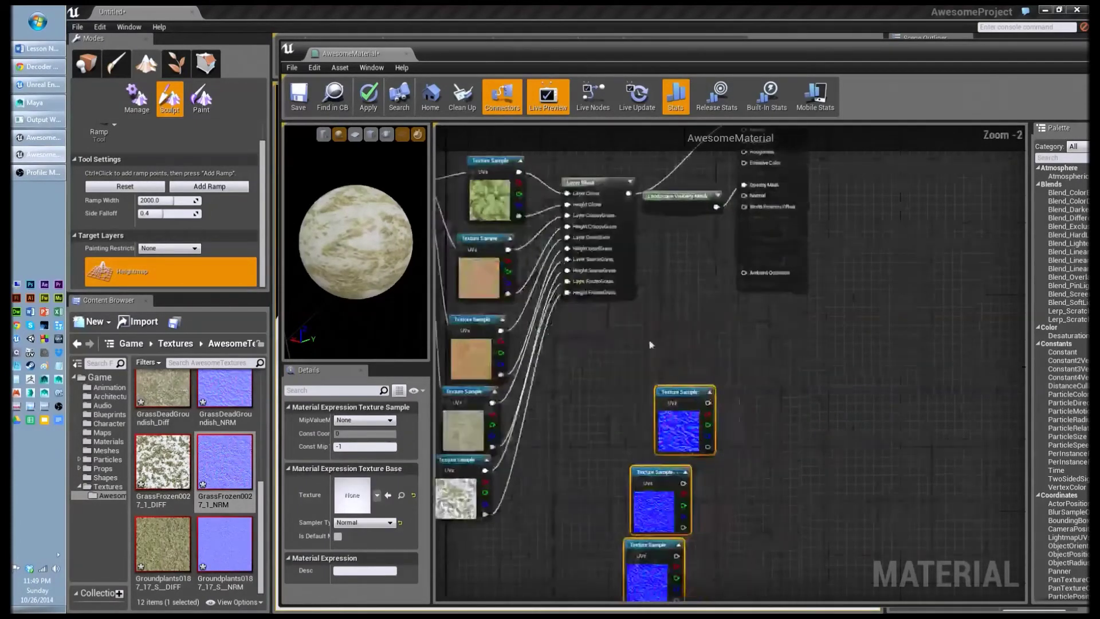
right_click_drag(650, 345, 792, 382)
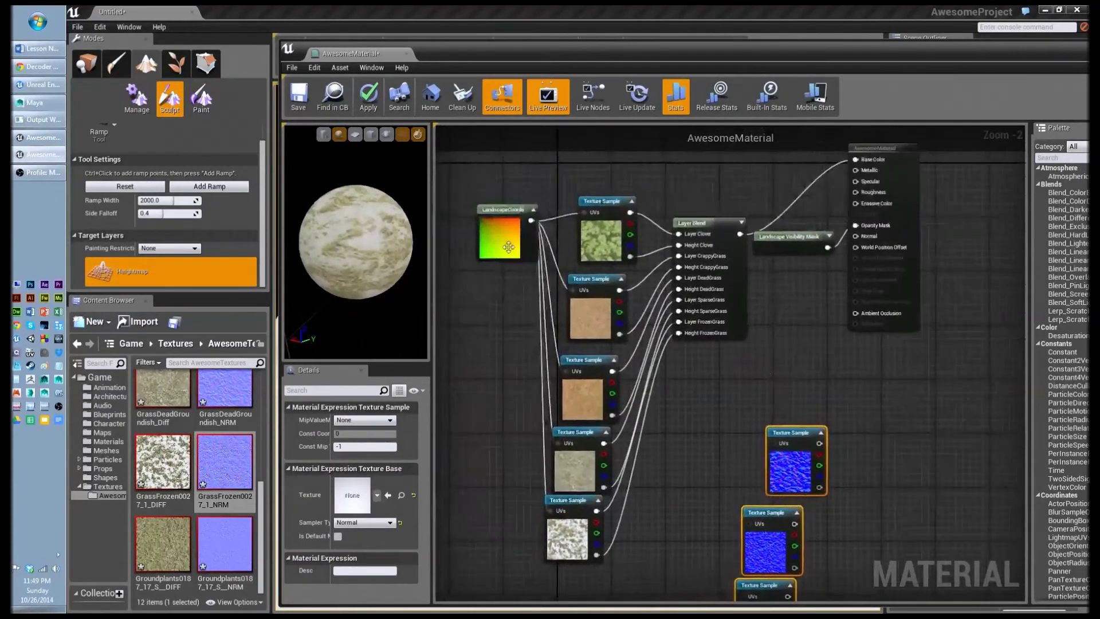
Try a Mapping Scale of 10 on the LandscapeCoords node and settle on 5.
left_click(505, 247)
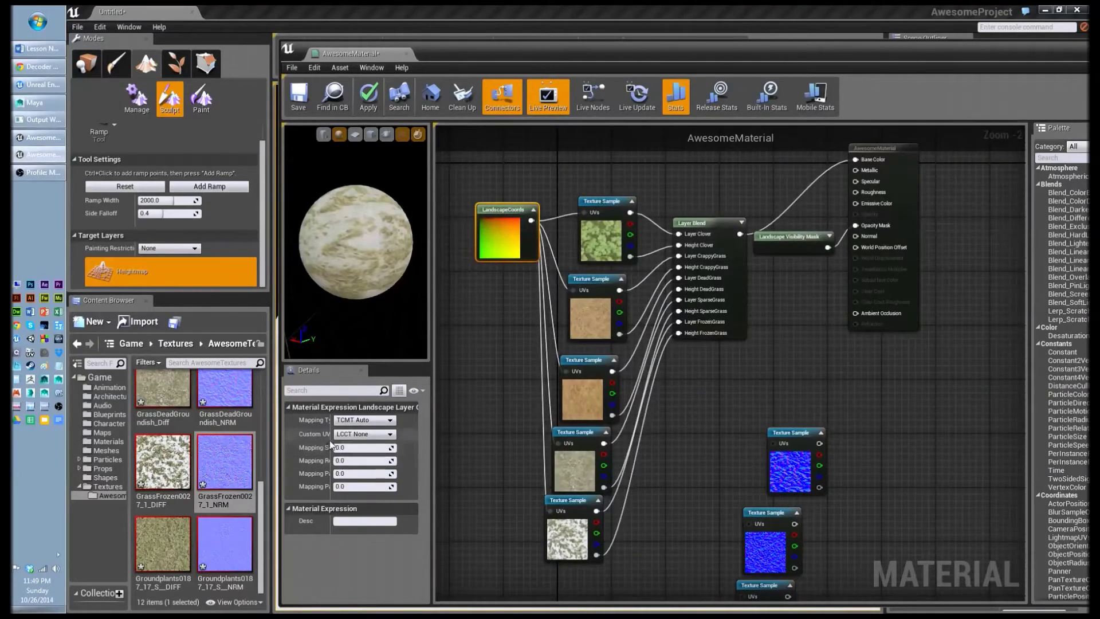
left_click_drag(333, 439, 350, 442)
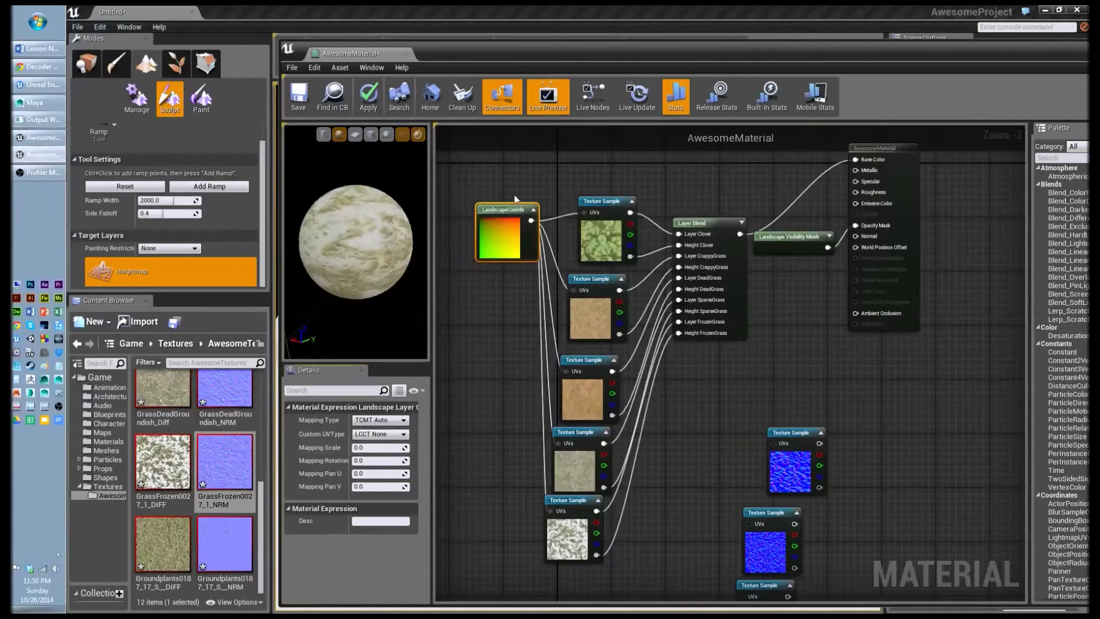
left_click(375, 447)
type("10")
key("Return")
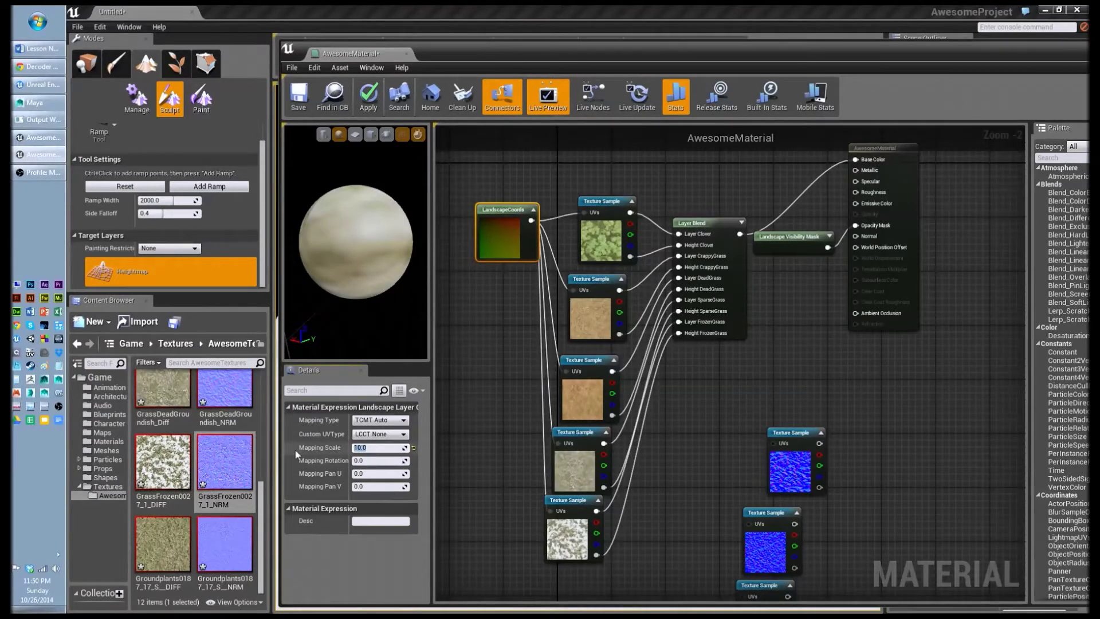
type("5")
key("Return")
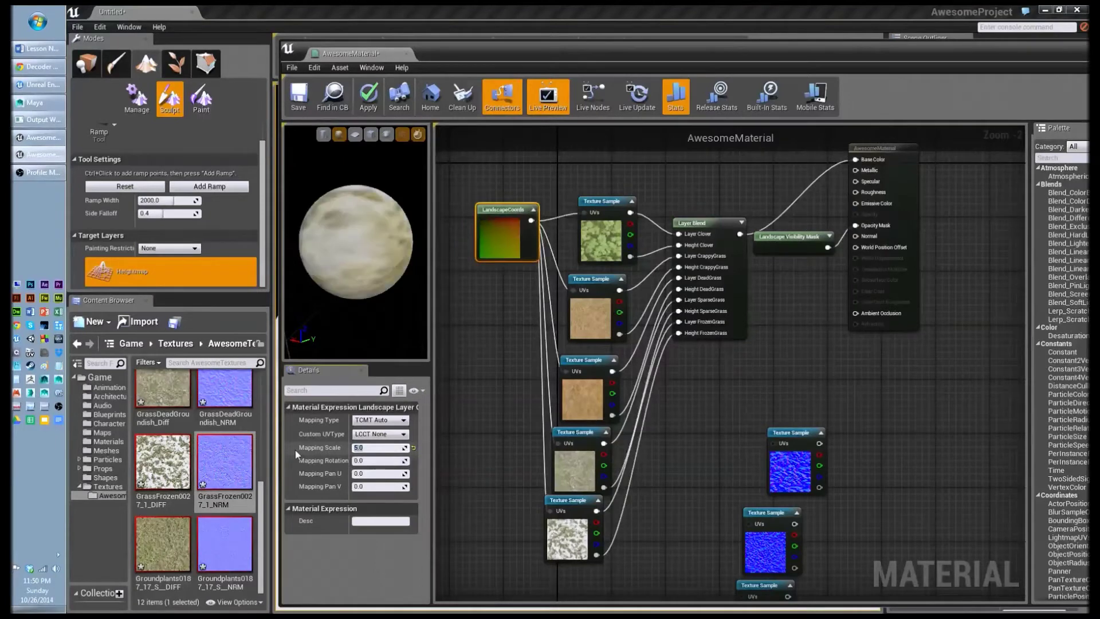
Duplicate the LandscapeCoords and Layer Blend nodes together and place the copies below the diffuse texture samples.
left_click(479, 359)
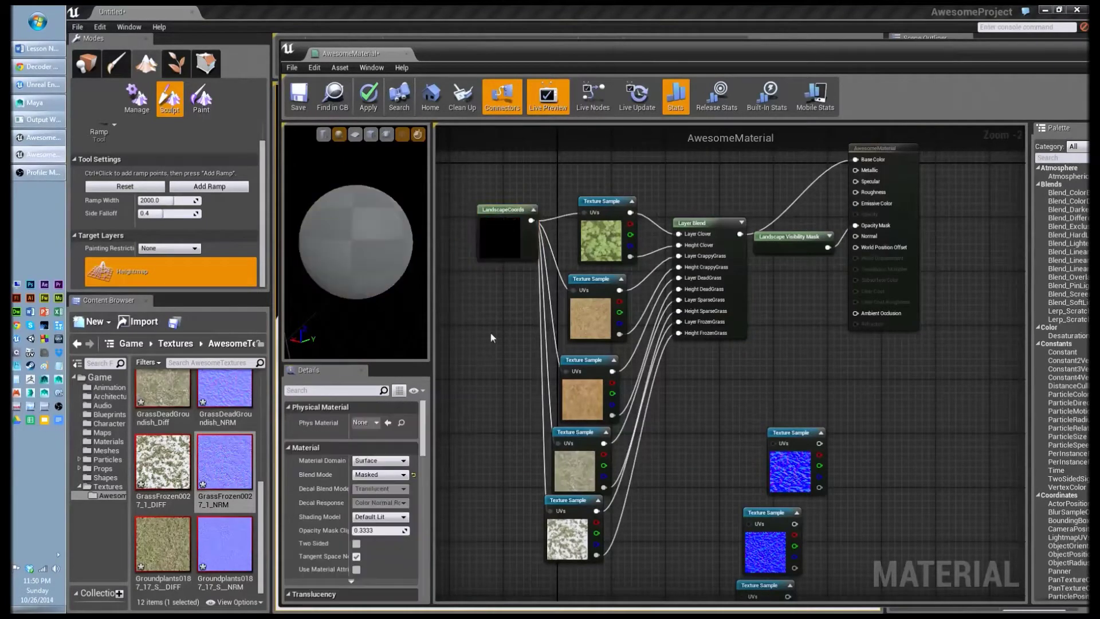
left_click(508, 216)
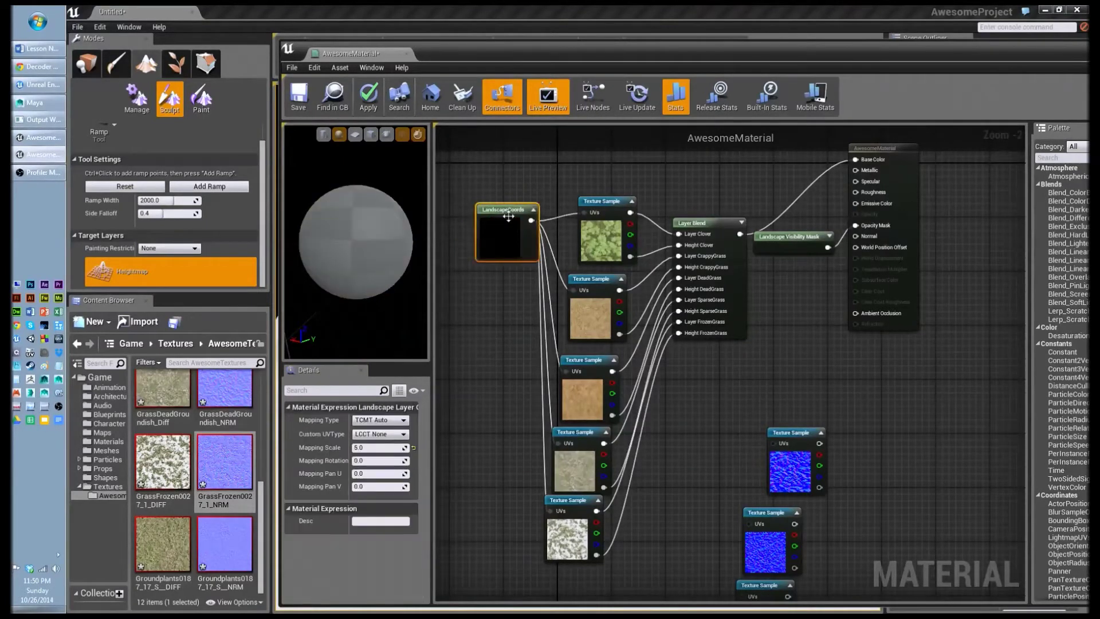
left_click(703, 229)
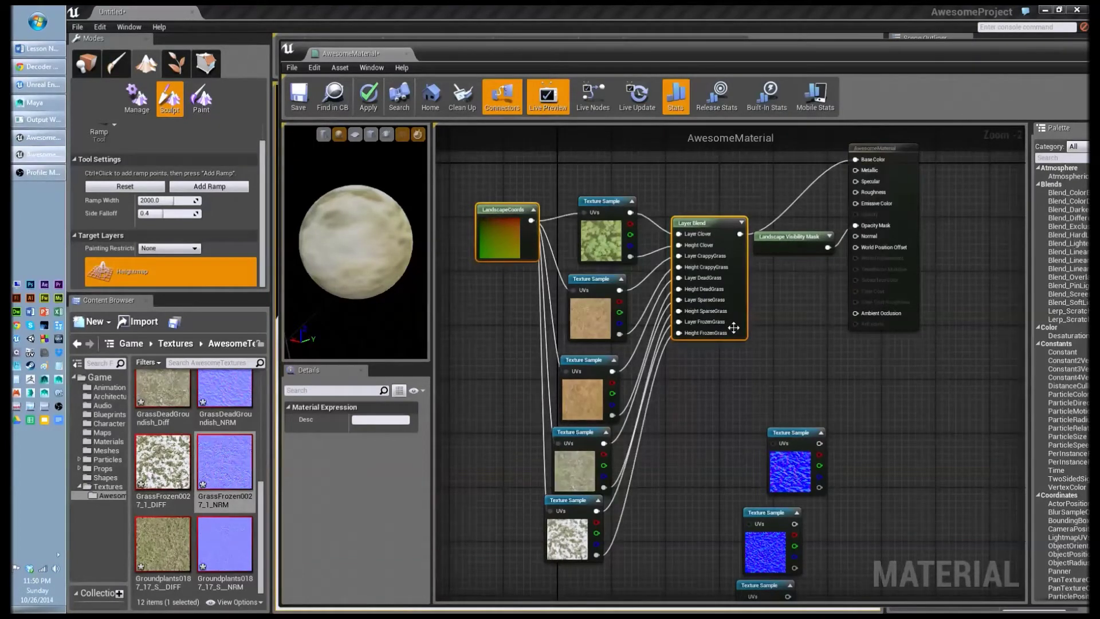
key("ctrl+c")
key("ctrl+v")
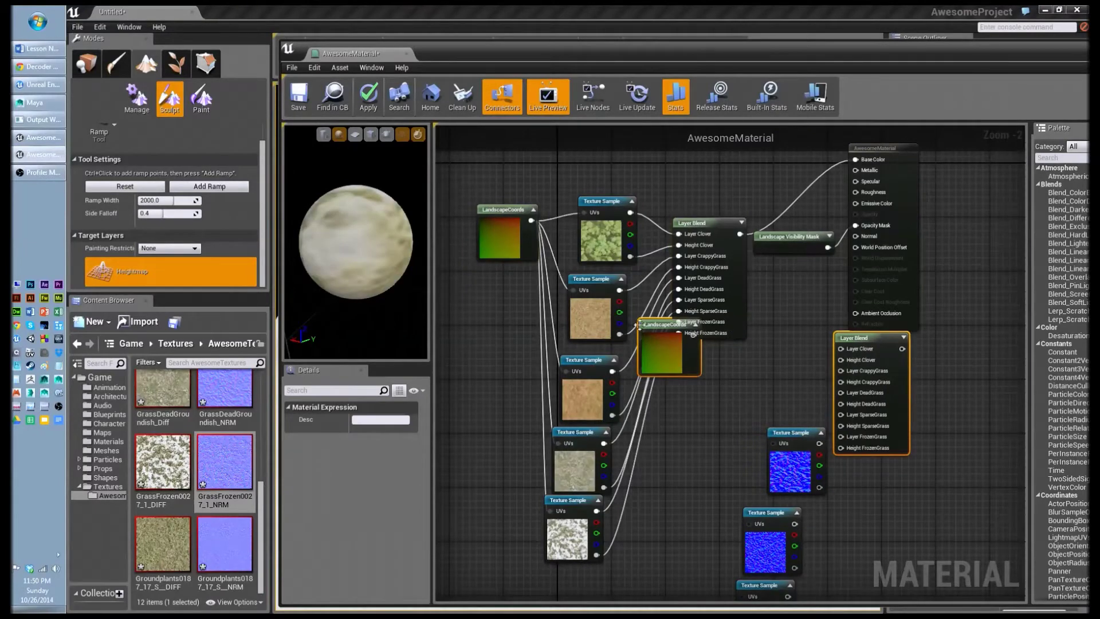
left_click_drag(655, 330, 469, 503)
right_click_drag(719, 409, 797, 200)
left_click_drag(540, 286, 533, 360)
Move the five normal texture samples between the copied LandscapeCoords and Layer Blend nodes.
scroll(975, 339, "down", 3)
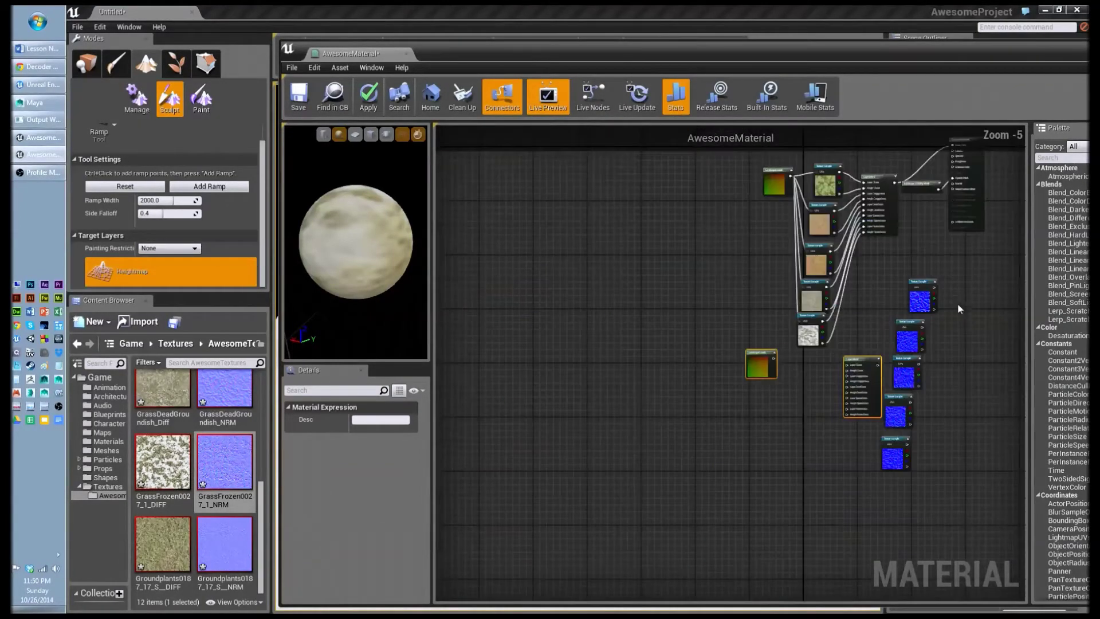
left_click_drag(953, 531, 905, 280)
left_click_drag(904, 375, 798, 466)
left_click(760, 421)
Connect the copied LandscapeCoords output to the UVs inputs of the normal texture samples.
scroll(760, 421, "up", 2)
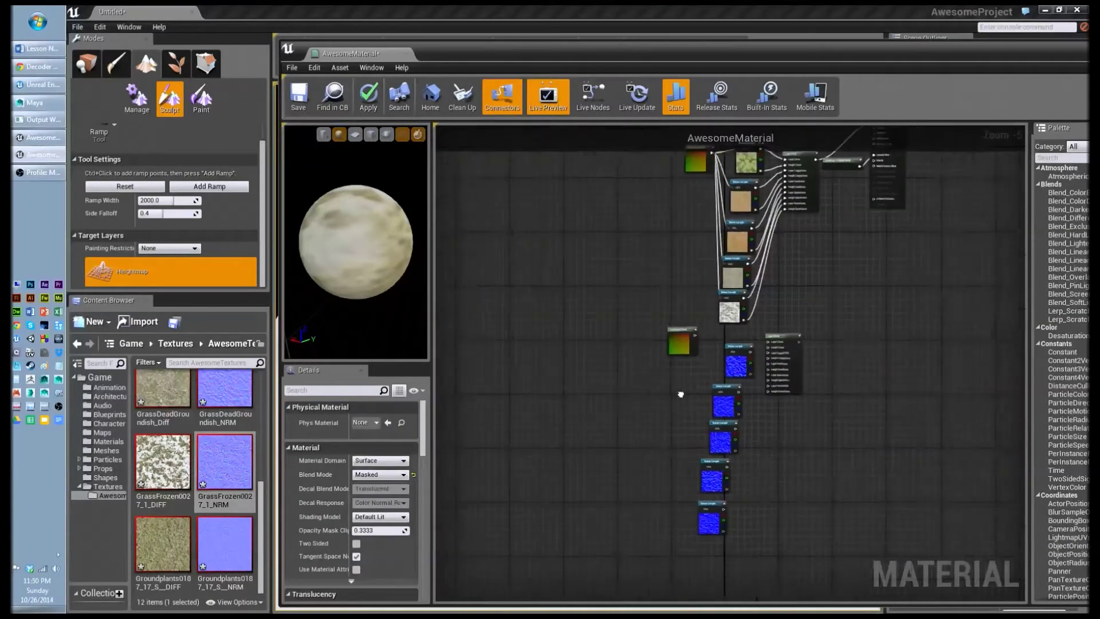
left_click_drag(633, 241, 672, 345)
left_click_drag(634, 243, 665, 411)
right_click_drag(632, 402, 647, 320)
left_click_drag(650, 161, 666, 398)
left_click_drag(650, 160, 663, 473)
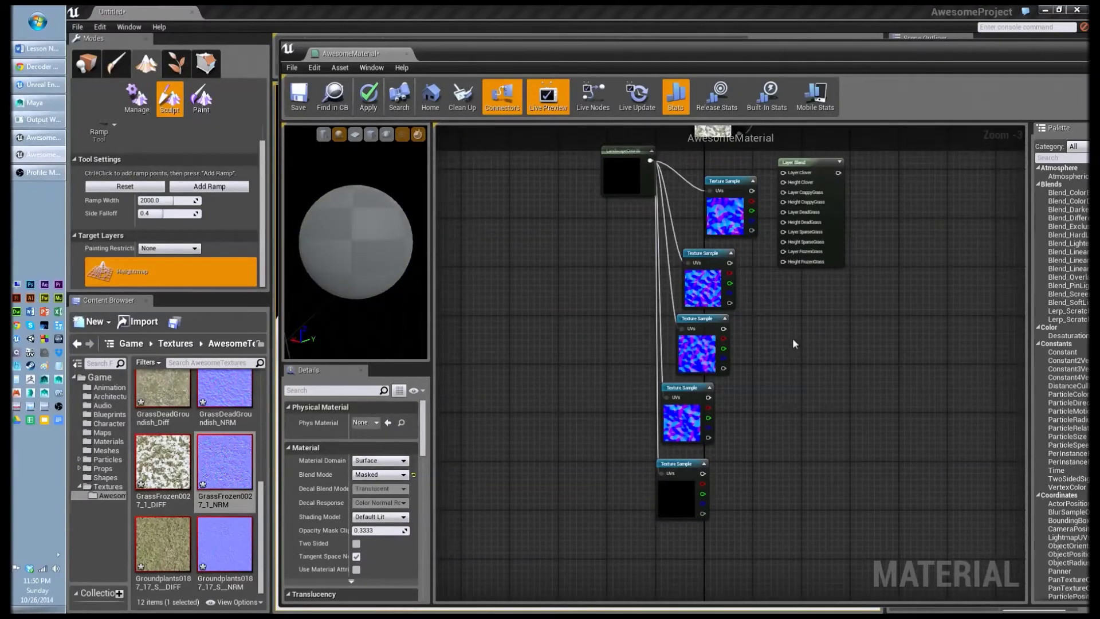
Connect colour and alpha of the first two normal samples to the copied Layer Blend's Clover and CrappyGrass layer and height inputs.
right_click_drag(794, 343, 704, 458)
scroll(704, 469, "up", 4)
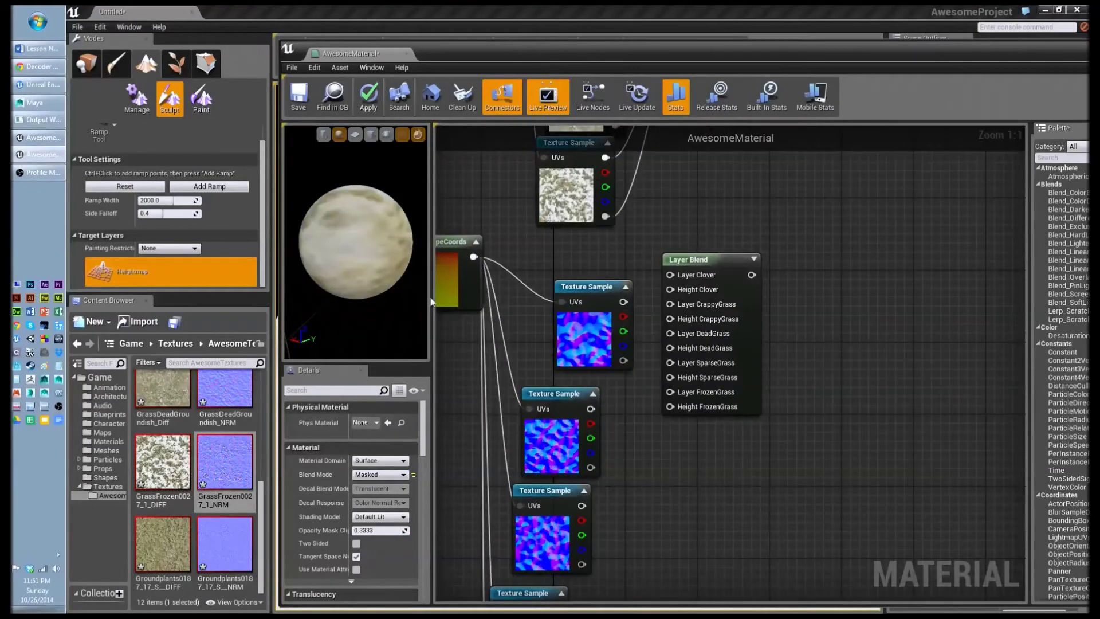
left_click_drag(623, 301, 670, 275)
left_click_drag(624, 359, 670, 290)
left_click_drag(590, 408, 670, 304)
left_click_drag(590, 466, 670, 318)
Connect colour and alpha of the third and fourth normal samples to the DeadGrass and SparseGrass layer and height inputs.
right_click_drag(686, 454, 707, 353)
left_click_drag(603, 404, 691, 234)
left_click_drag(603, 463, 691, 247)
left_click_drag(580, 506, 692, 262)
left_click_drag(580, 565, 690, 279)
Connect the fifth normal sample's colour and alpha to the Layer FrozenGrass and Height FrozenGrass inputs.
right_click_drag(747, 469, 702, 365)
left_click_drag(517, 512, 648, 186)
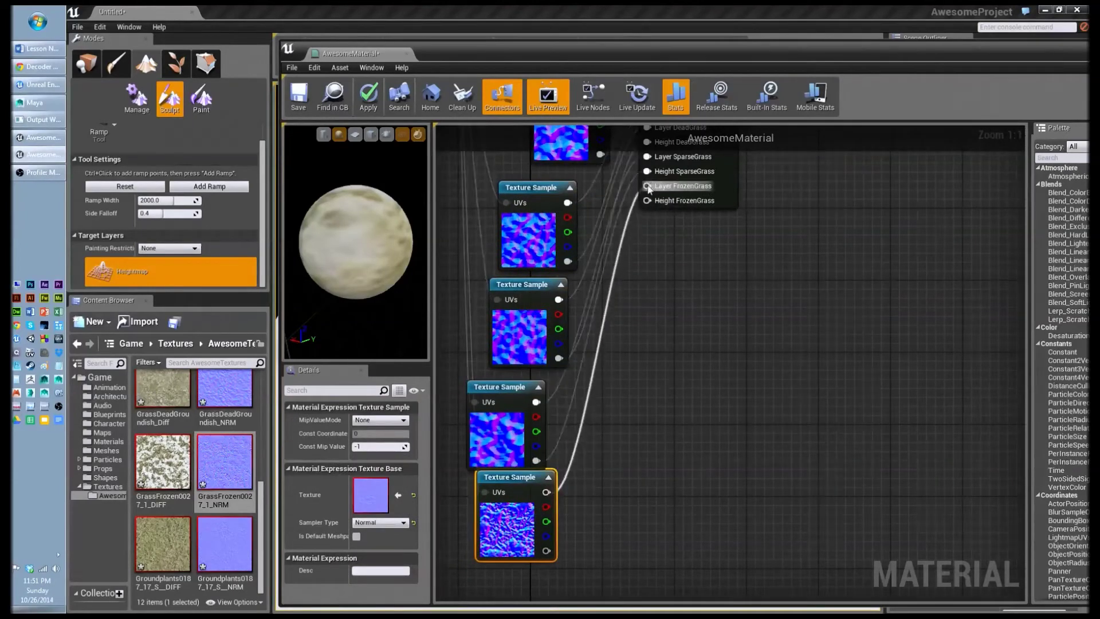
left_click_drag(547, 551, 648, 201)
Connect the output of the normal maps' Layer Blend node to the material's Normal input.
right_click_drag(826, 209, 757, 462)
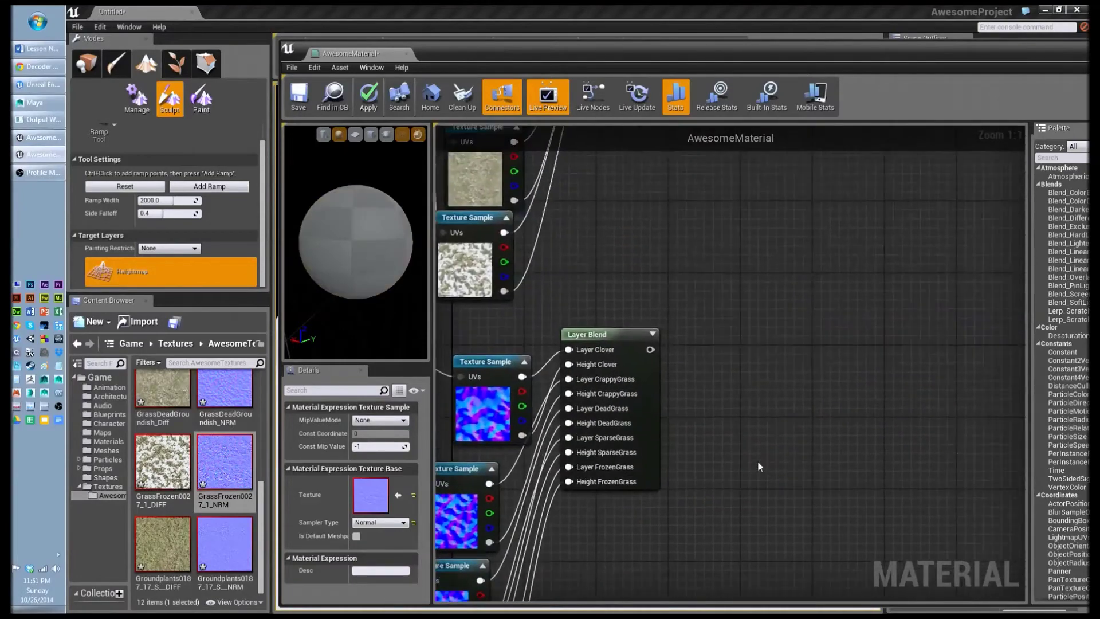
scroll(757, 462, "down", 3)
right_click_drag(770, 312, 598, 455)
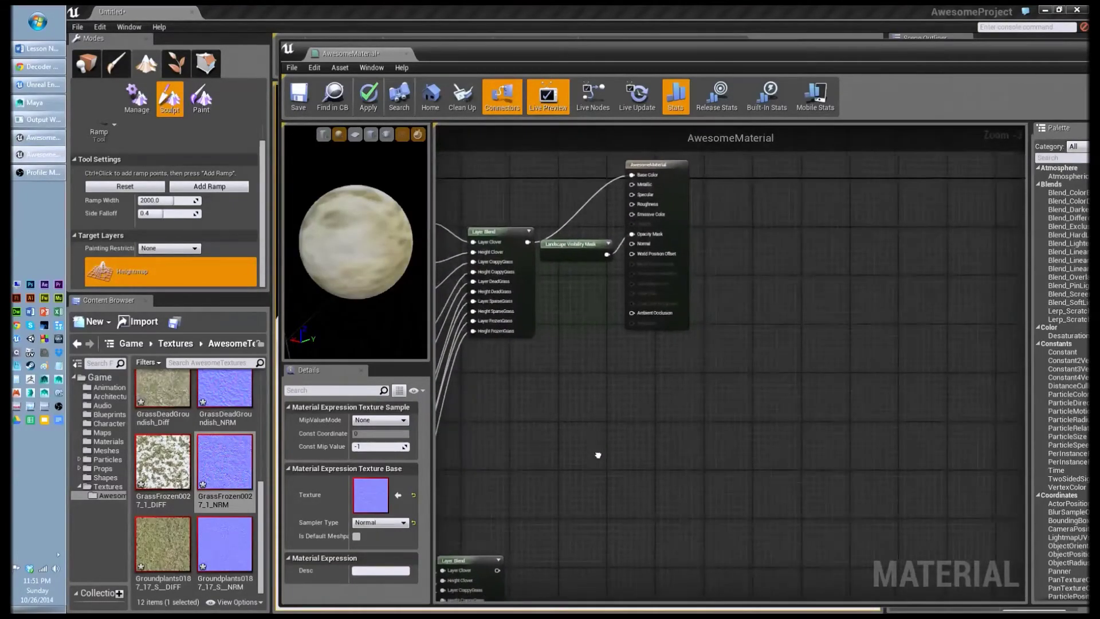
left_click_drag(498, 570, 642, 250)
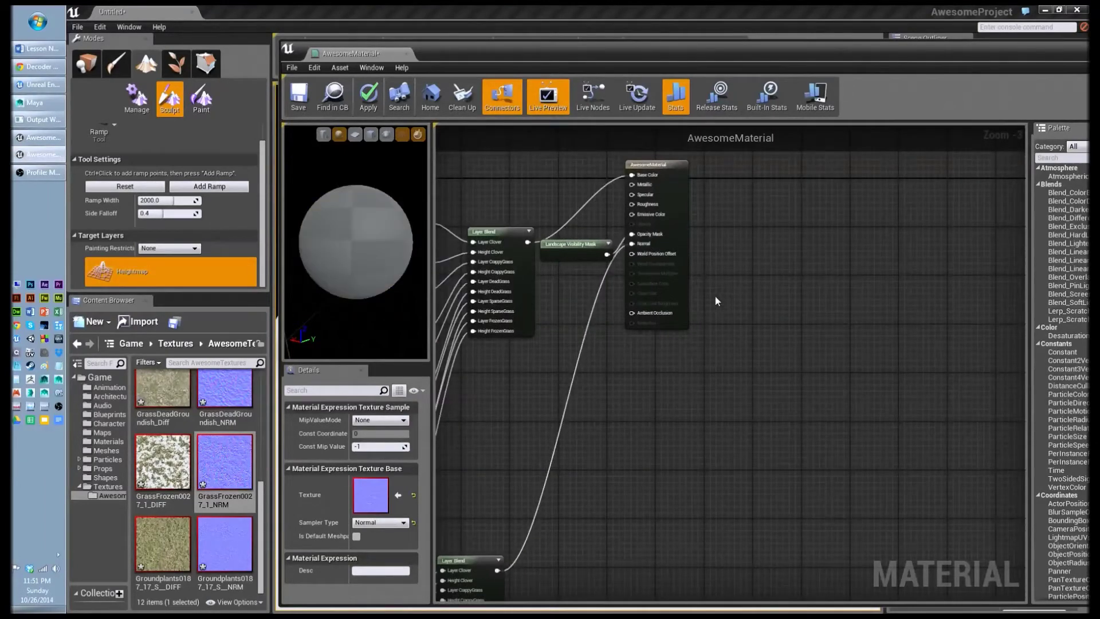
Add a Constant node beside the material node and connect it to the Roughness input.
scroll(717, 297, "up", 3)
right_click_drag(775, 246, 941, 284)
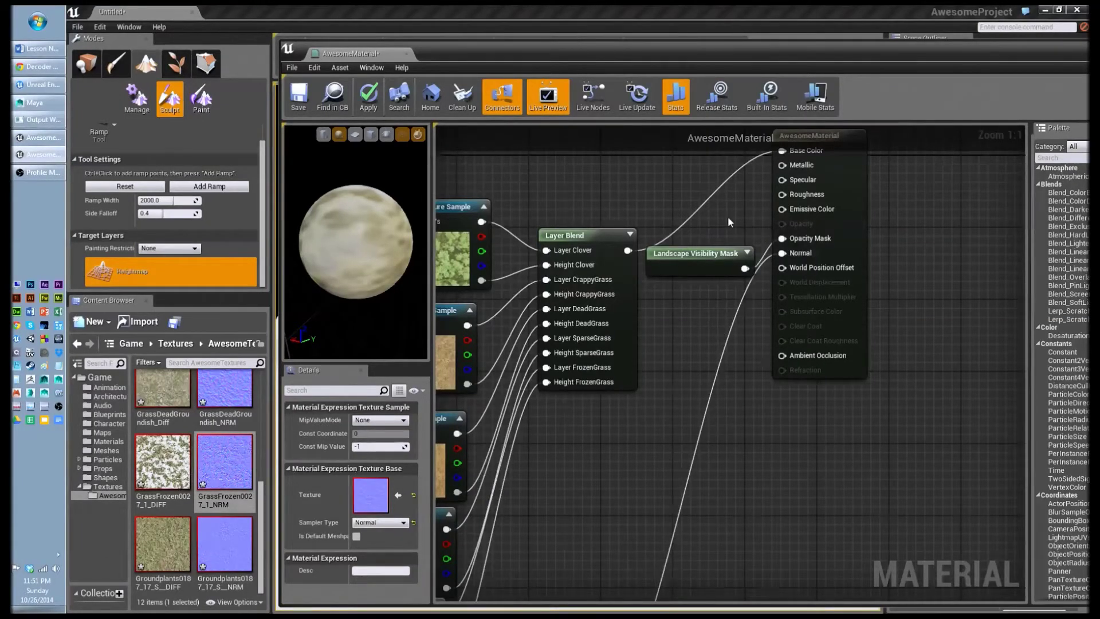
right_click_drag(728, 216, 686, 287)
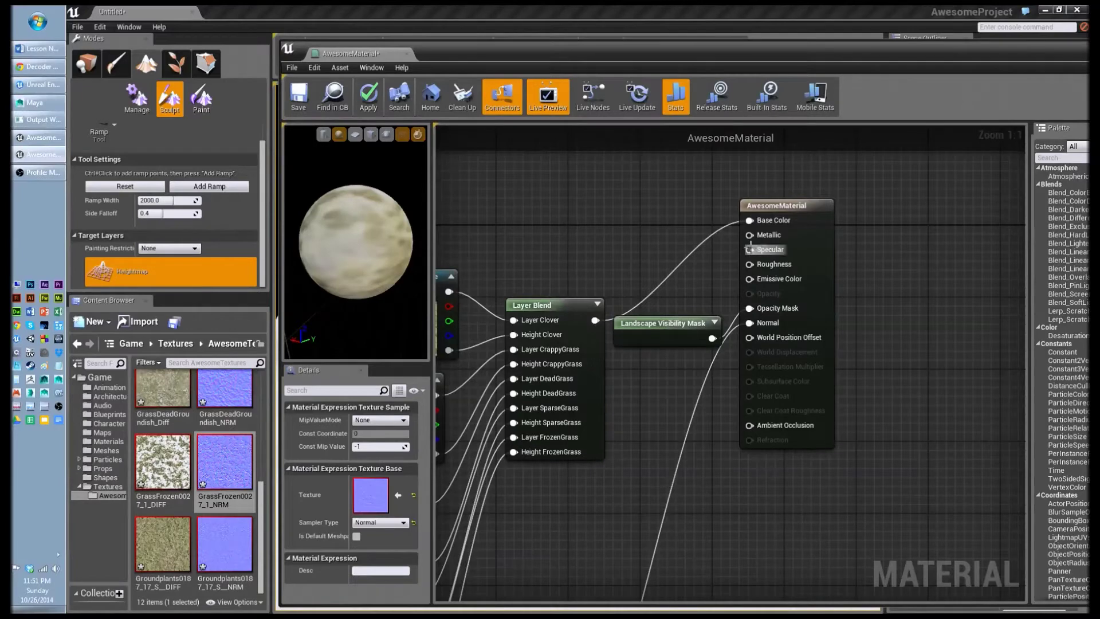
right_click(594, 196)
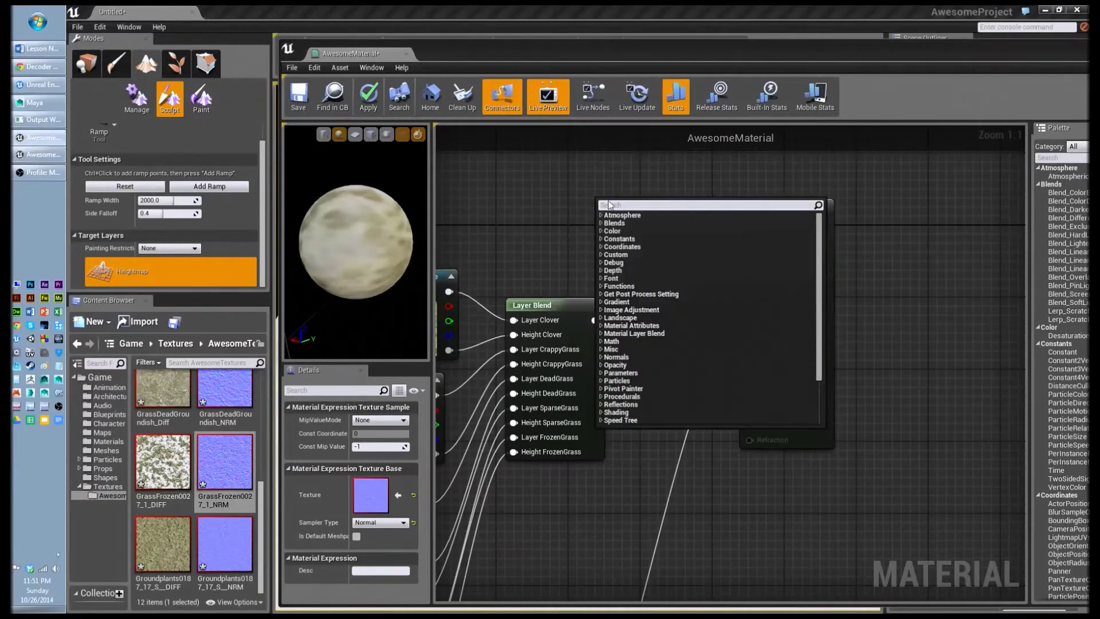
left_click(605, 239)
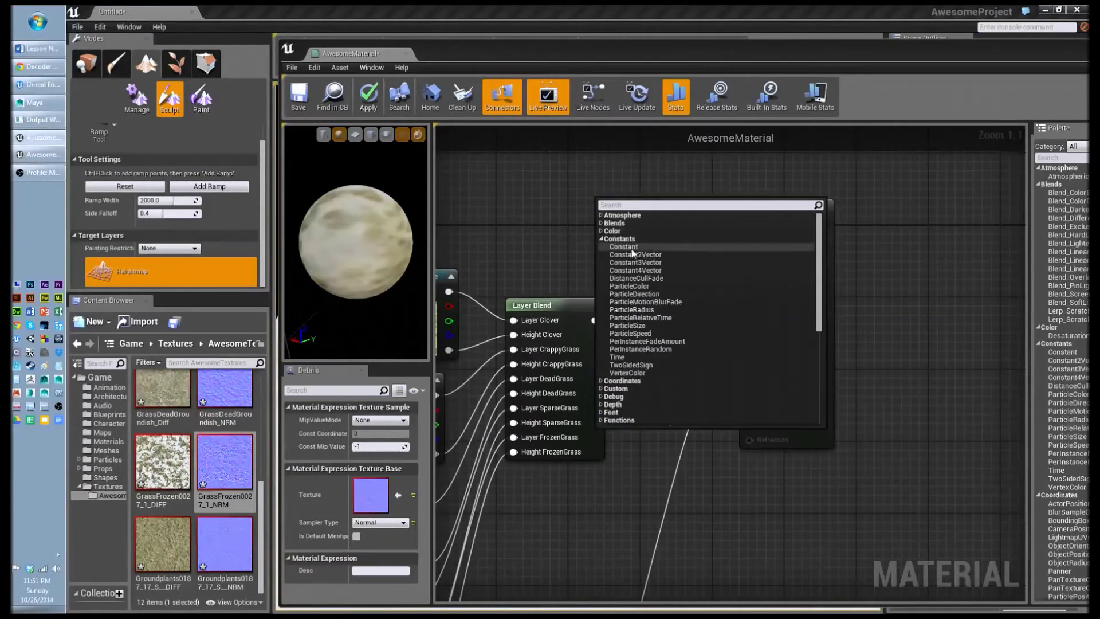
left_click(624, 247)
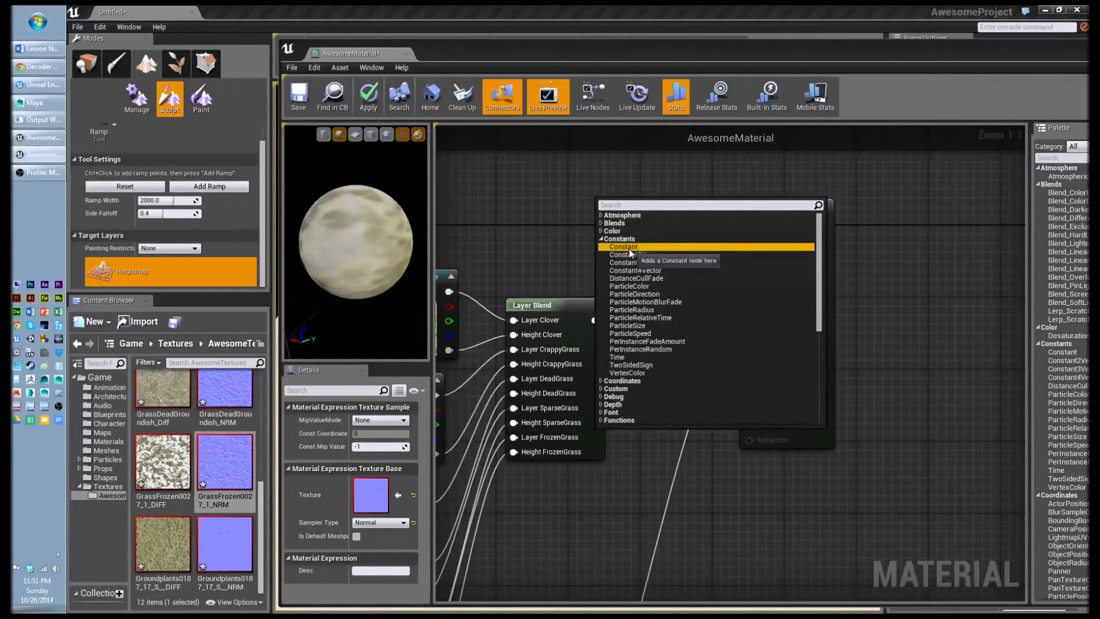
left_click_drag(614, 216, 749, 267)
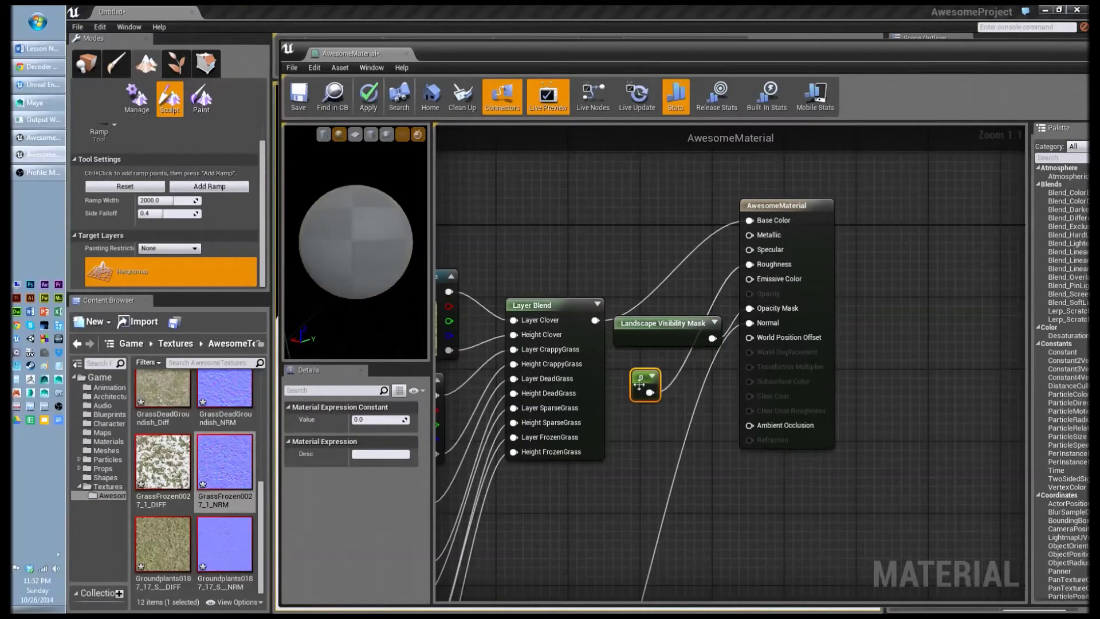
Set the Constant node's value to 0.7.
left_click(375, 420)
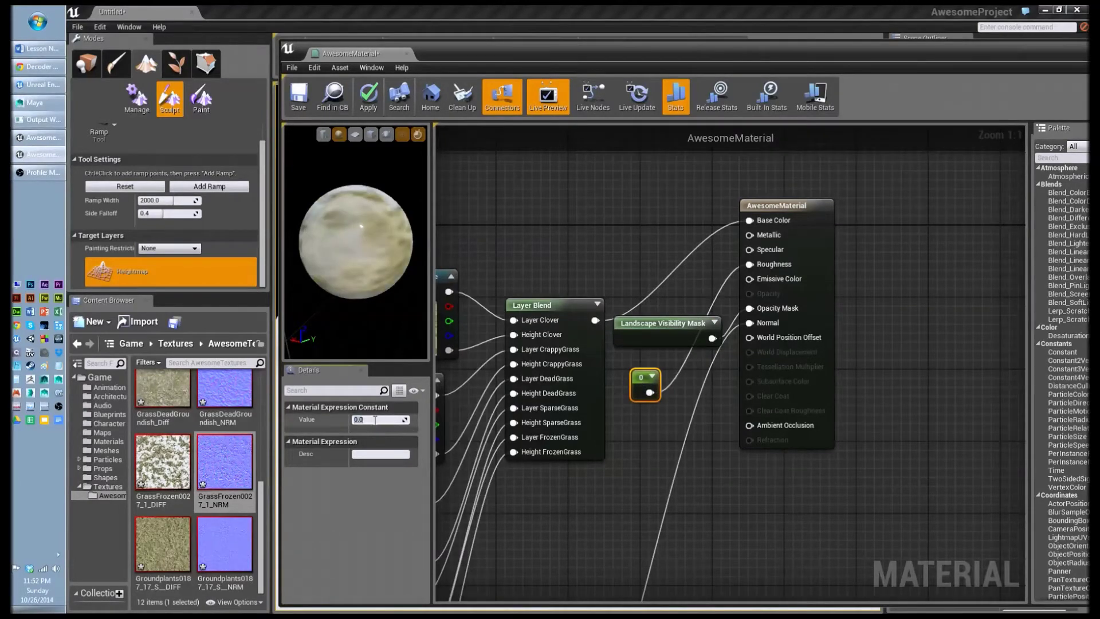
type(".7")
key("Return")
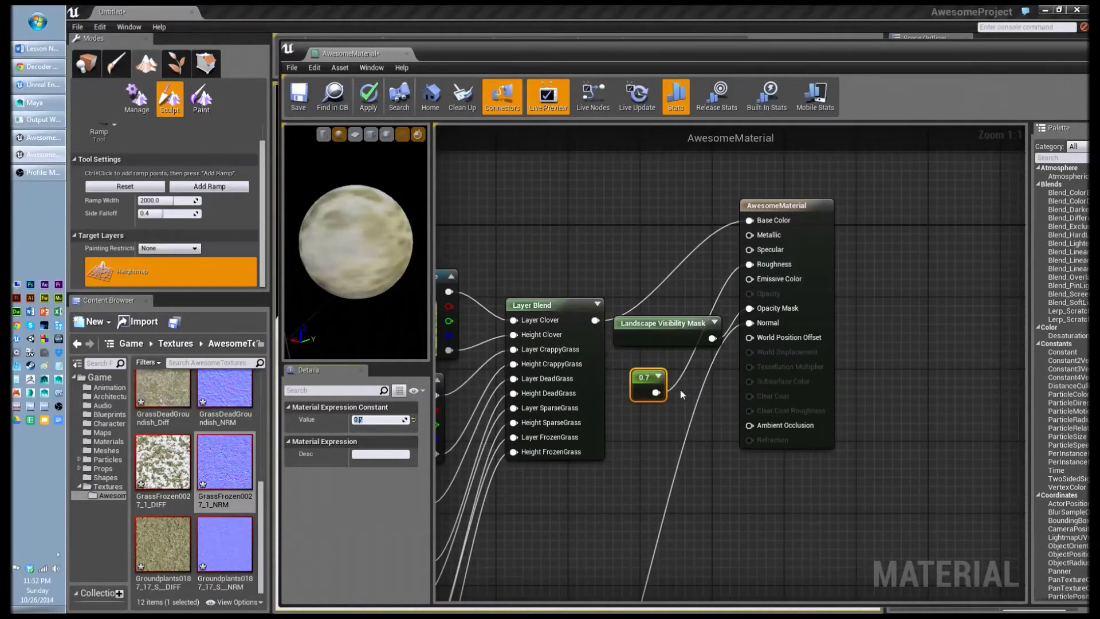
Move the constant's connection from Roughness to the Metallic input and inspect the preview sphere.
left_click_drag(662, 386, 750, 238, "ctrl")
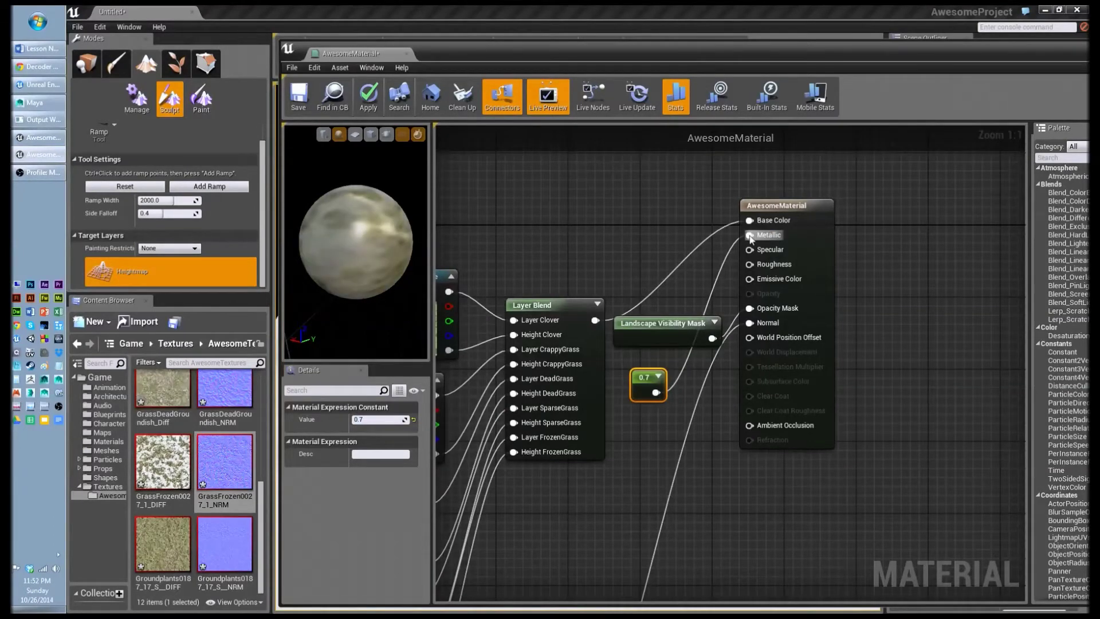
left_click_drag(356, 241, 386, 257)
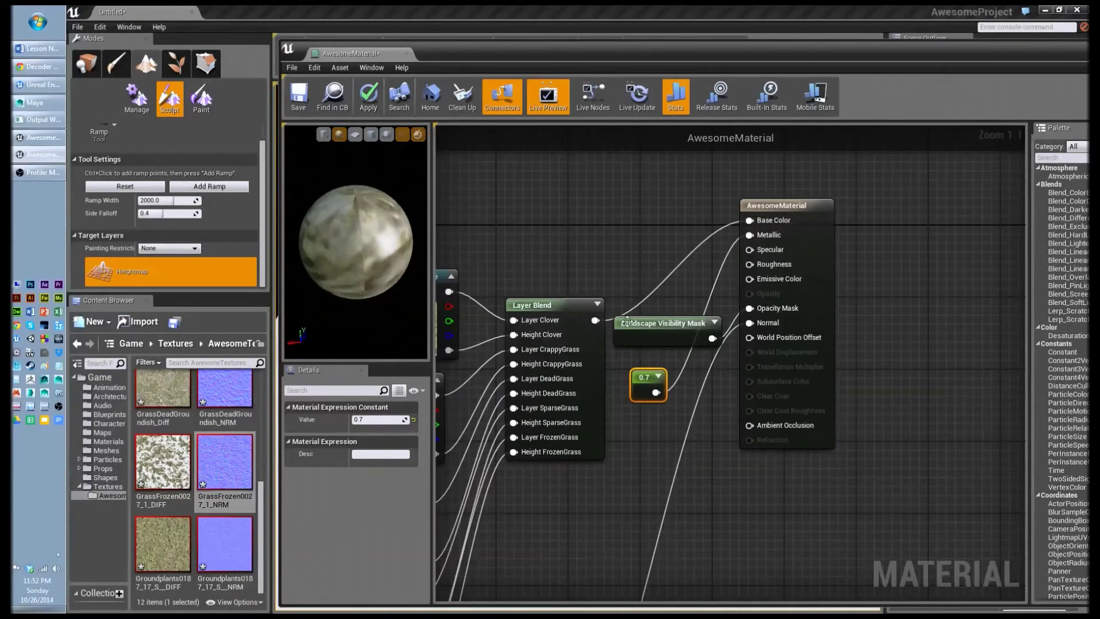
Move the constant's connection from Metallic to the Emissive Color input and inspect the preview sphere.
left_click(667, 390)
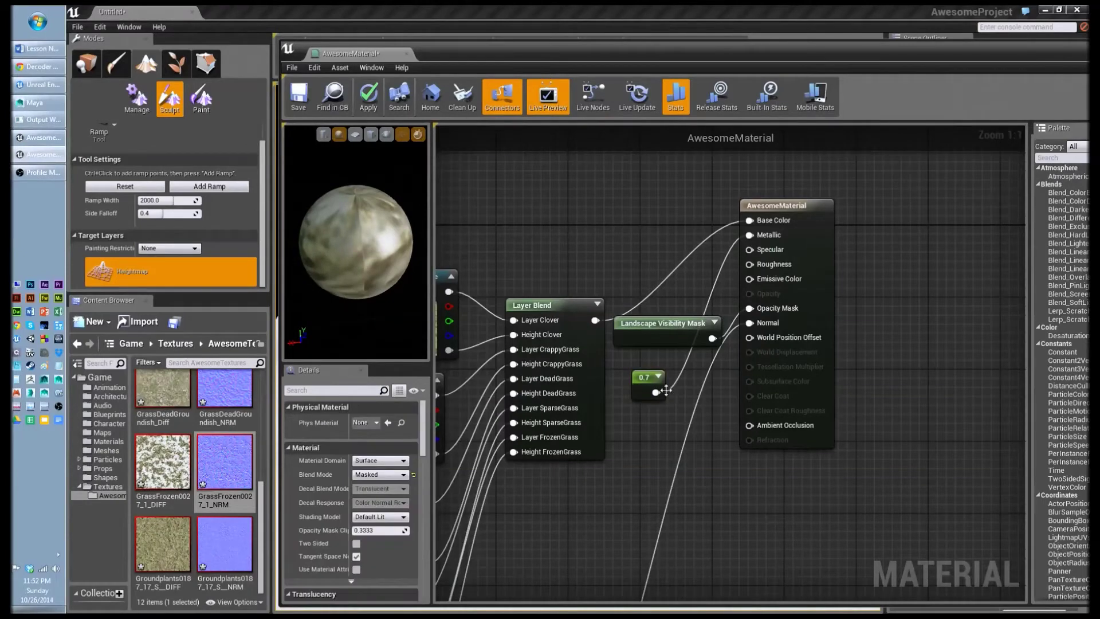
left_click(665, 390)
left_click_drag(663, 391, 748, 281, "ctrl")
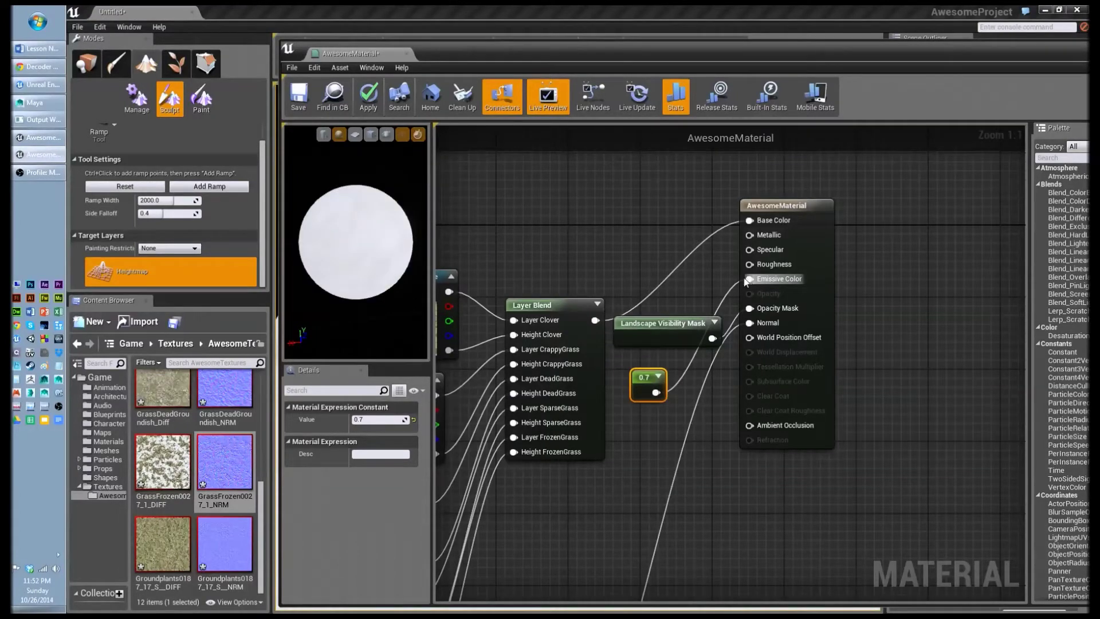
left_click_drag(378, 265, 415, 265)
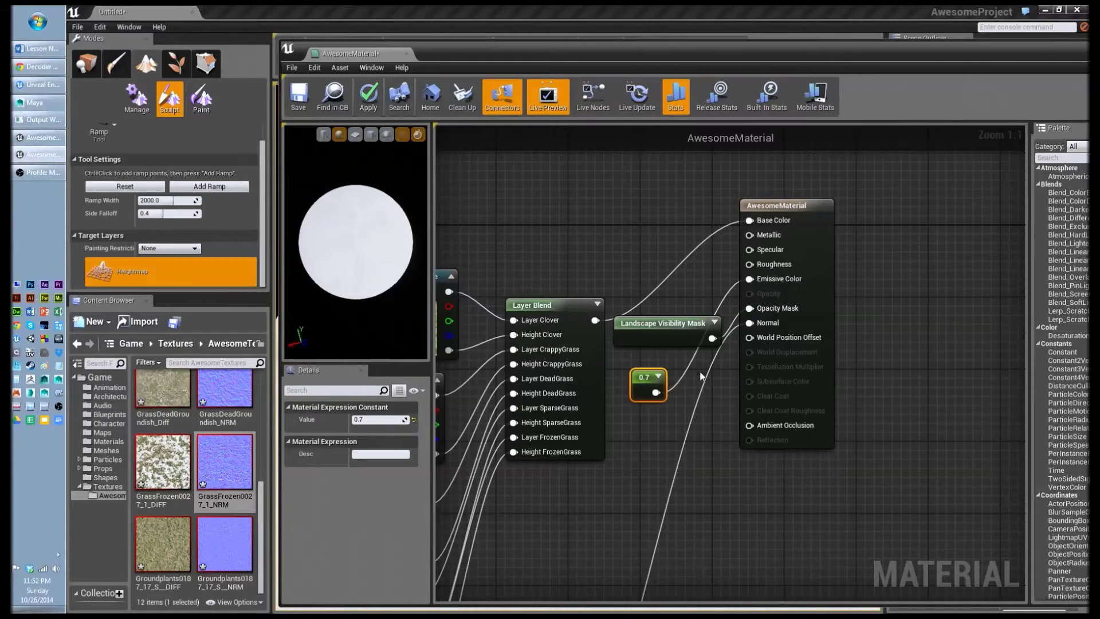
Move the constant's connection from Emissive Color back to the Roughness input and inspect the preview sphere.
left_click(656, 393, "alt")
left_click_drag(656, 393, 748, 265)
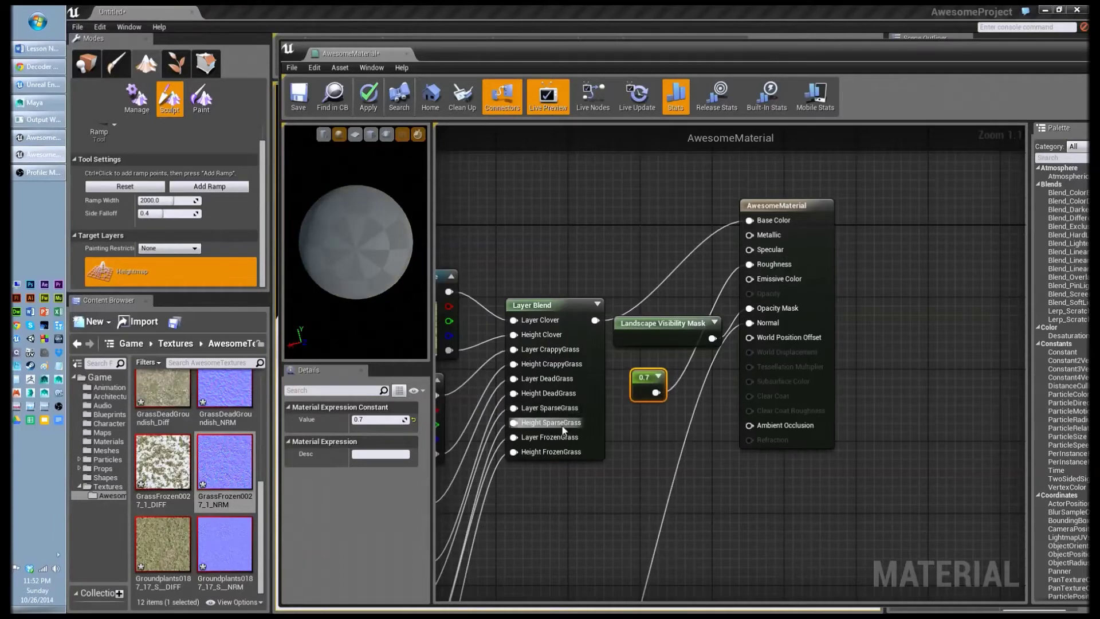
left_click_drag(328, 239, 328, 286)
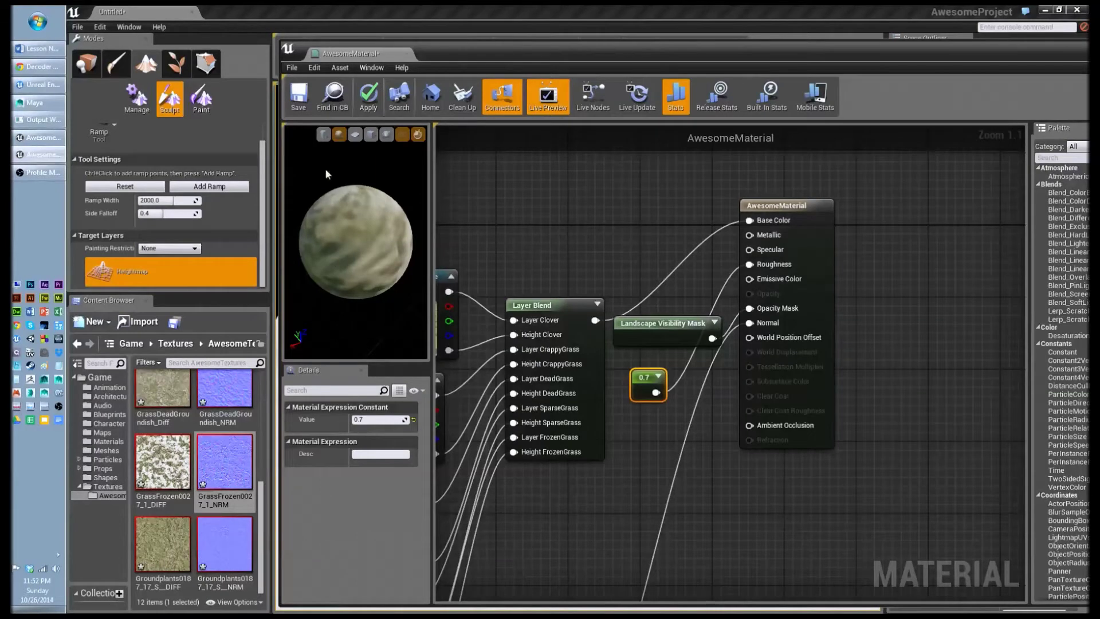
Apply the changes to AwesomeMaterial and minimize the material editor to return to the level.
left_click(358, 108)
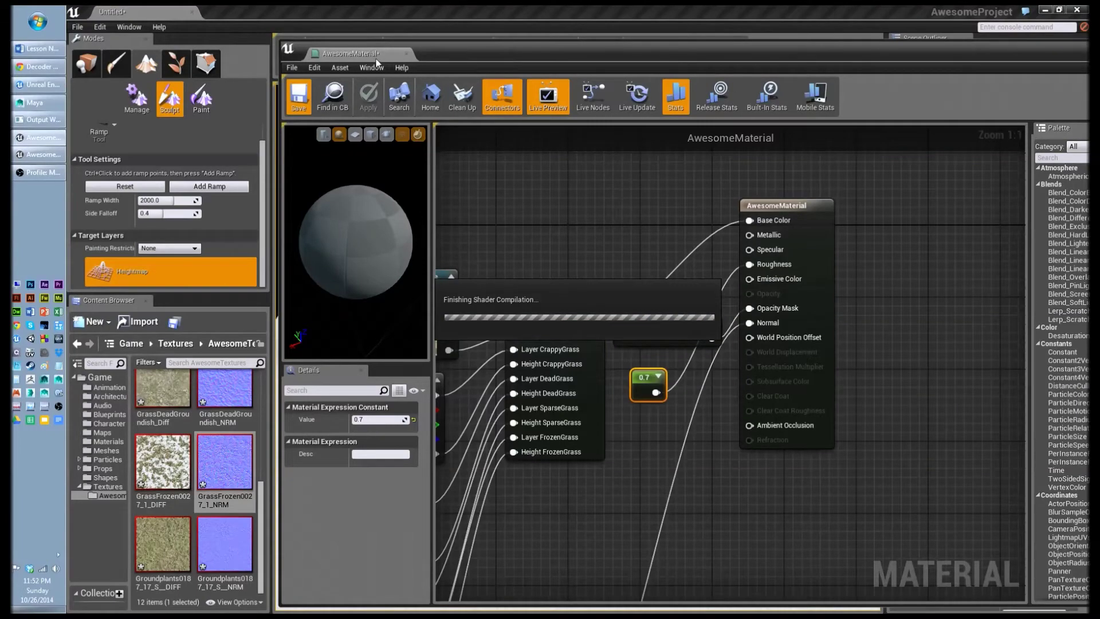
left_click_drag(502, 54, 210, 100)
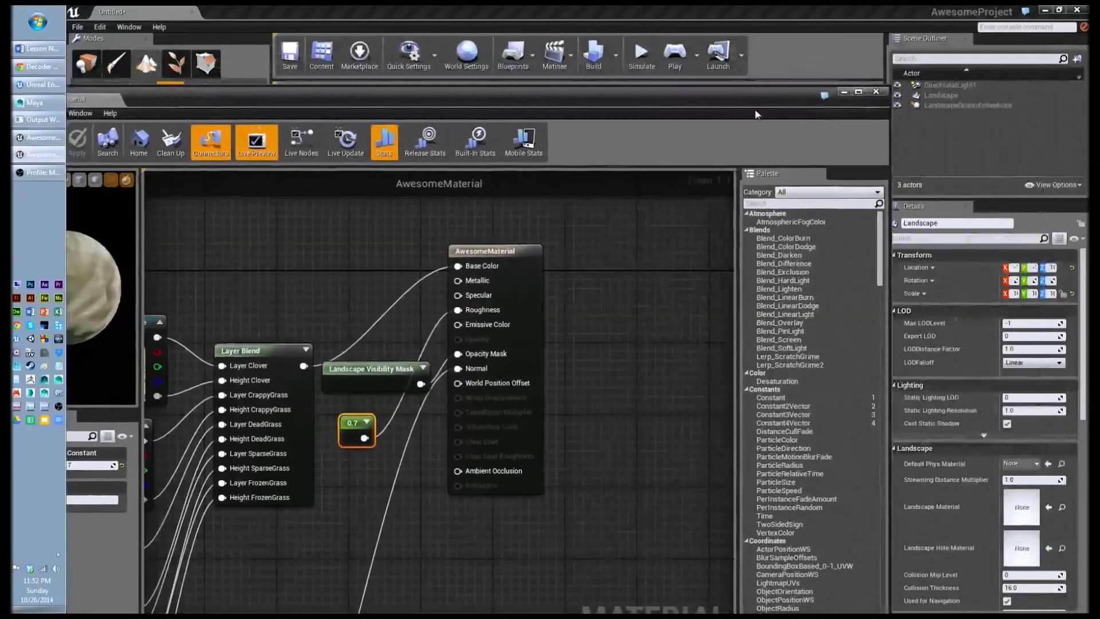
left_click(844, 92)
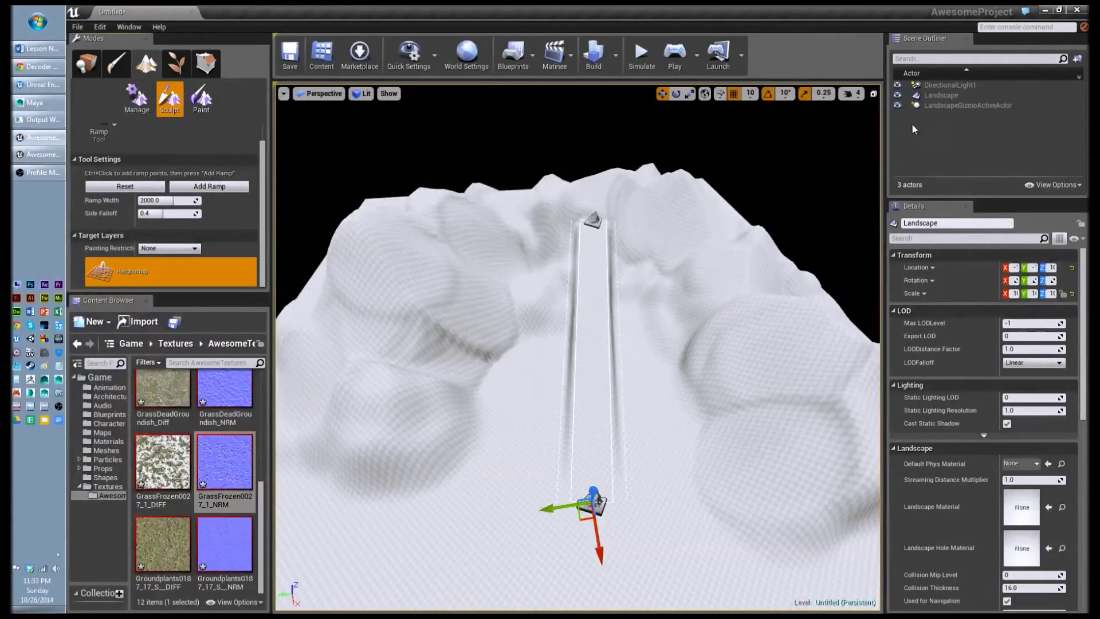
Switch the landscape tools to painting and select the Landscape actor in the level.
left_click(946, 102)
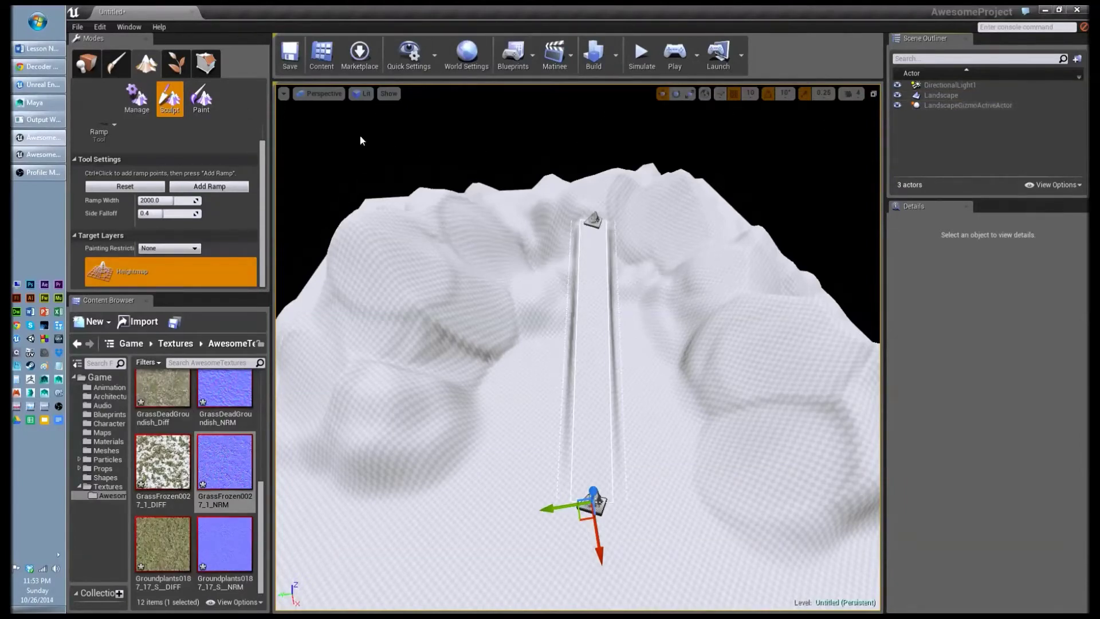
left_click(201, 98)
left_click(956, 105)
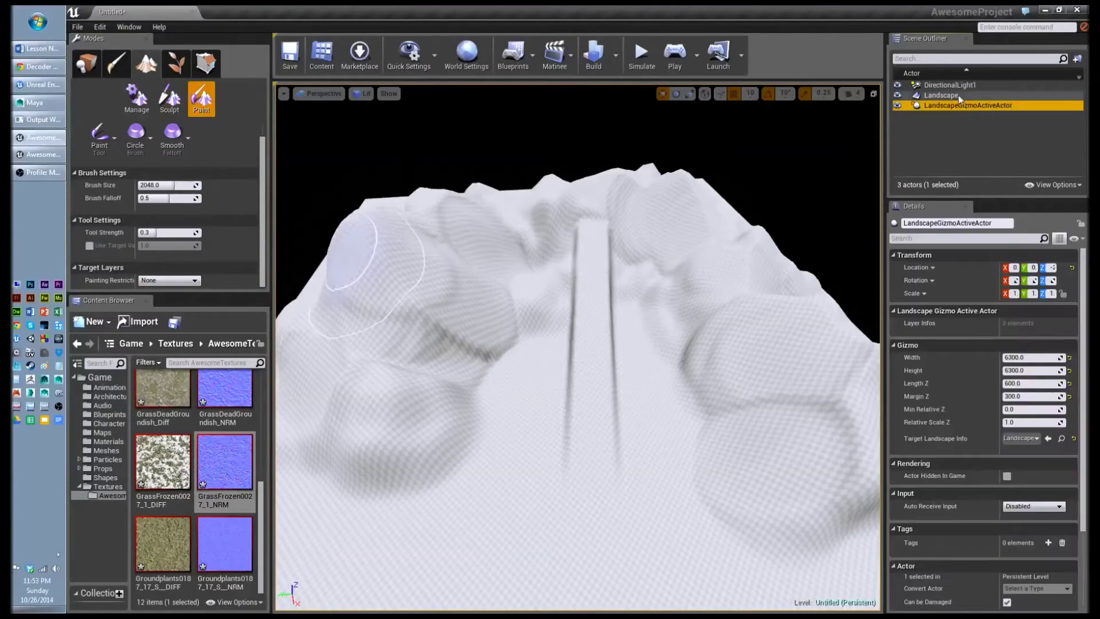
mouse_move(1084, 300)
left_mouse_down()
mouse_move(1084, 347)
mouse_move(1084, 301)
left_mouse_up()
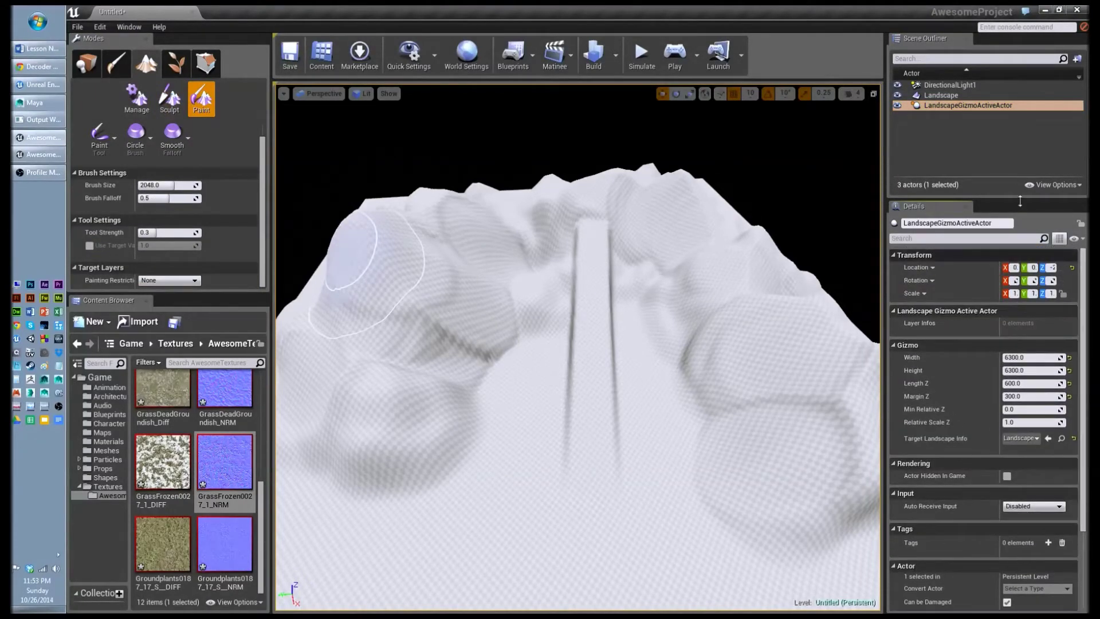
left_click(940, 95)
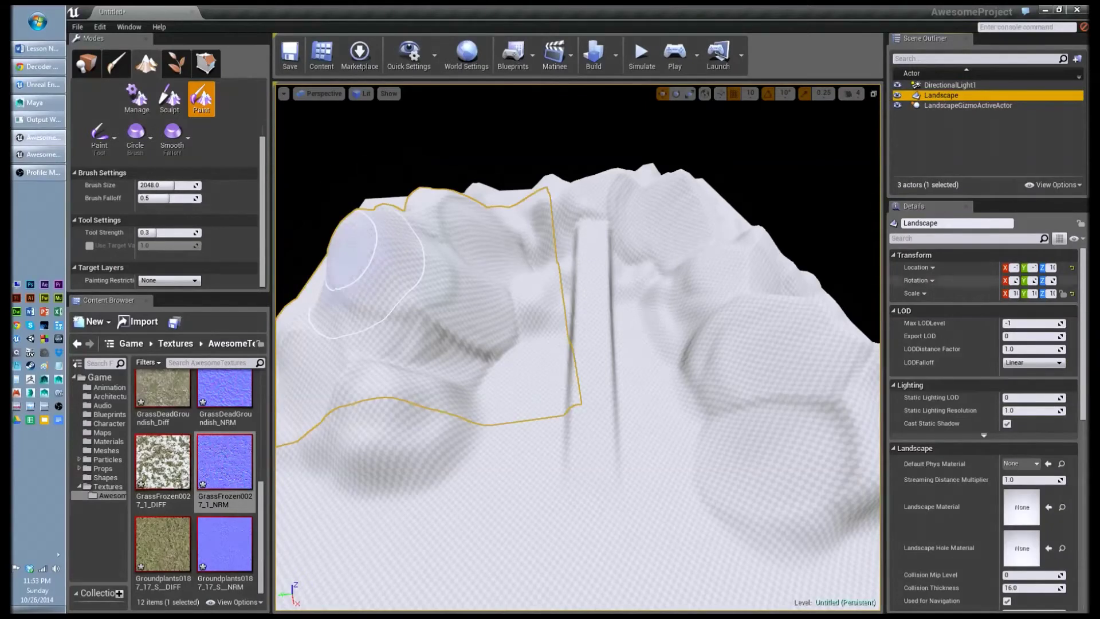
Assign AwesomeMaterial from the Materials folder as both the Landscape Material and the Landscape Hole Material.
left_click_drag(1083, 332, 1083, 395)
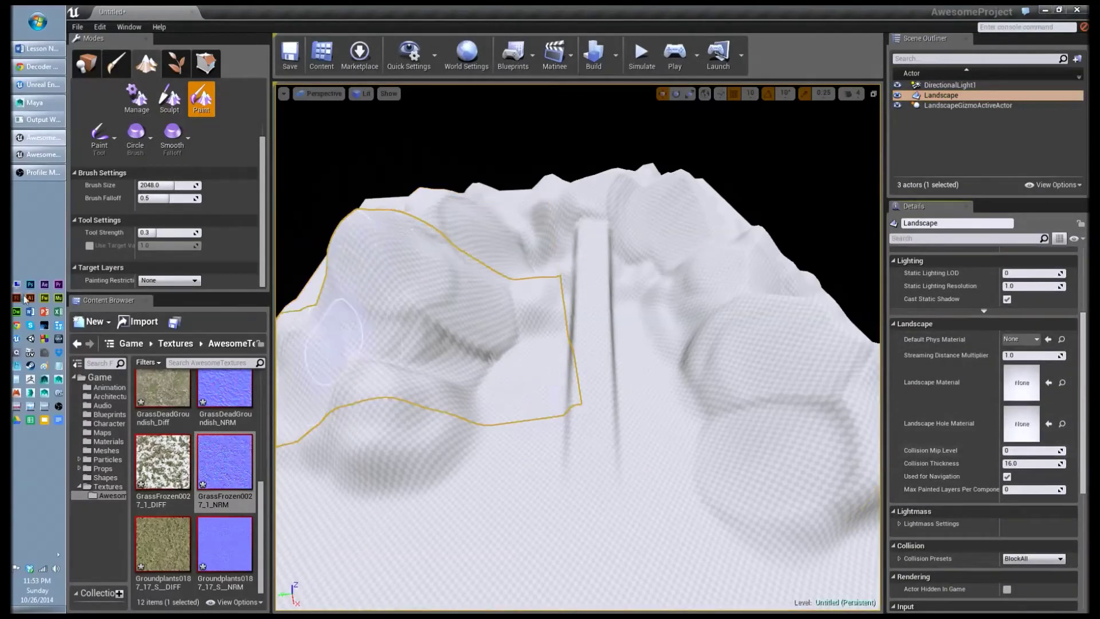
left_click(109, 441)
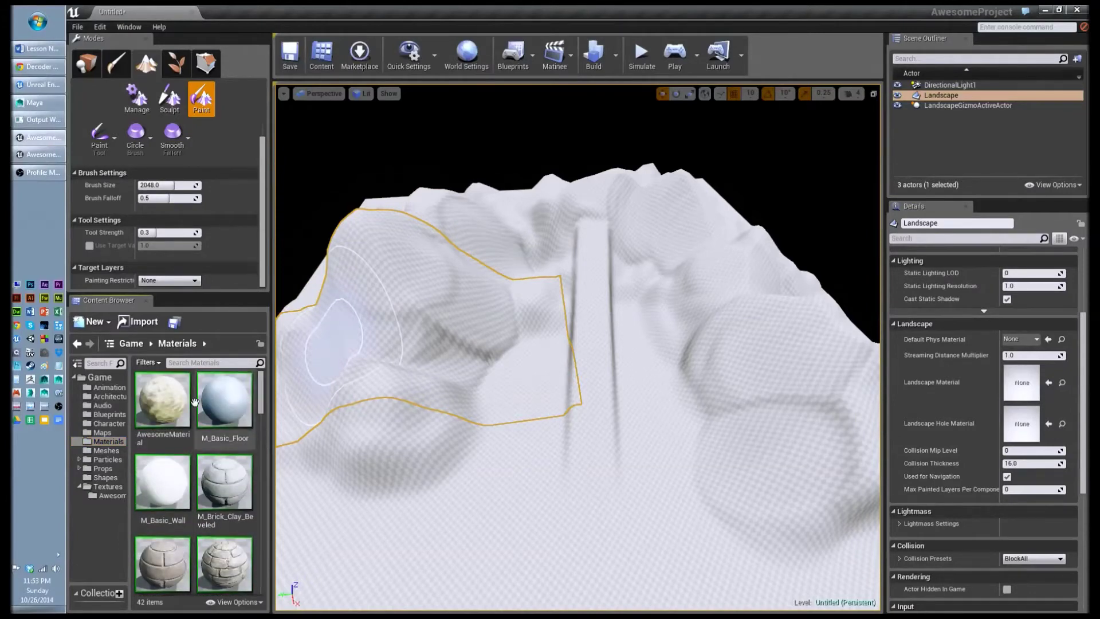
left_click(163, 401)
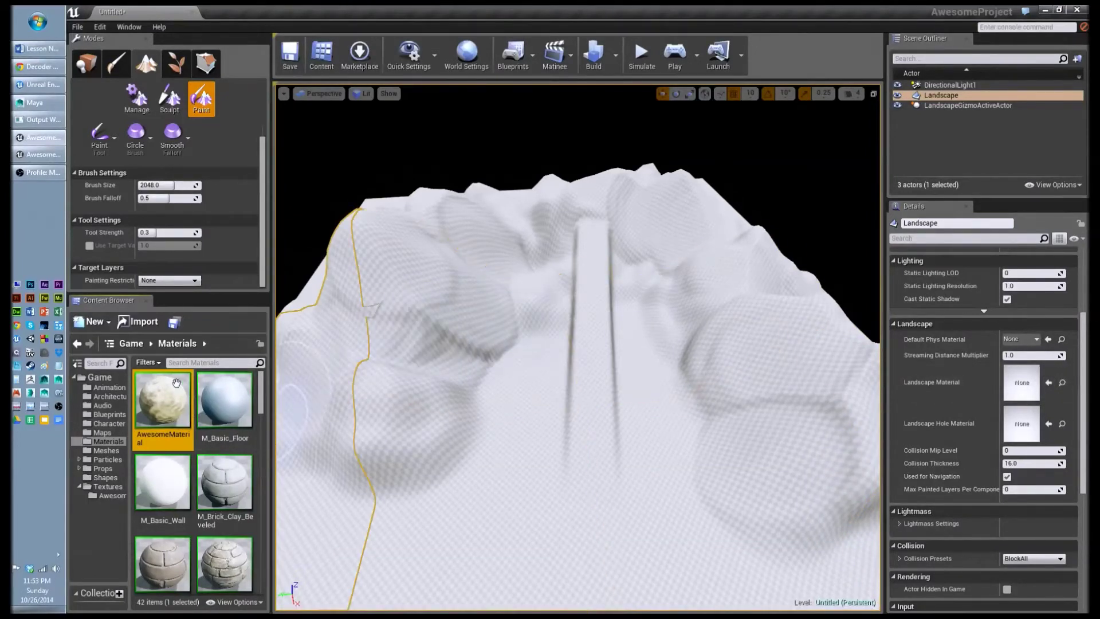
left_click(1048, 382)
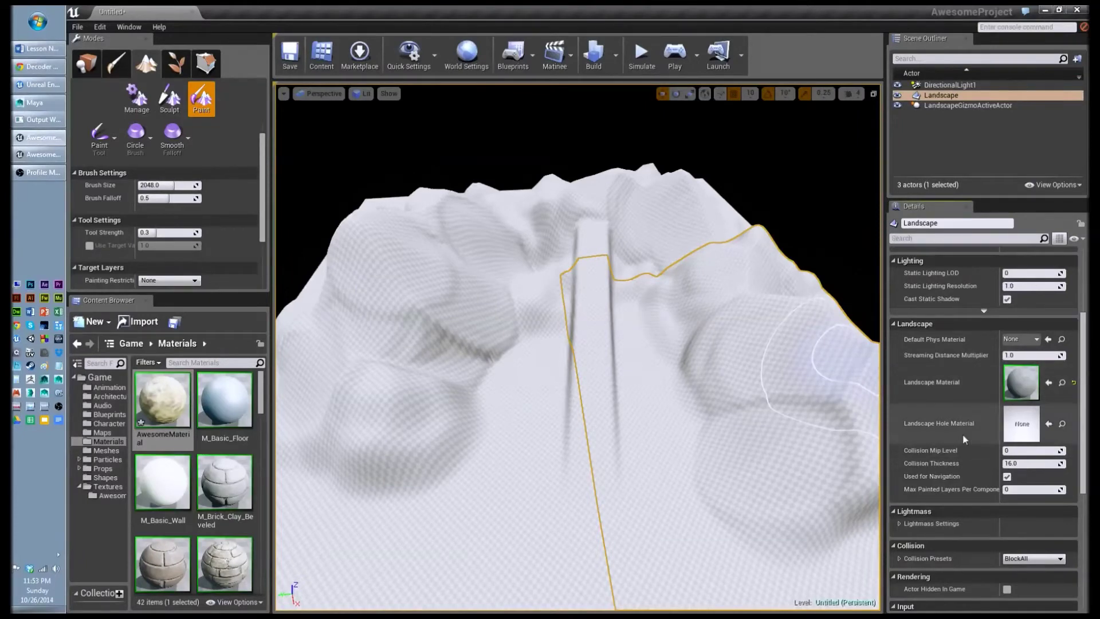
left_click(1048, 424)
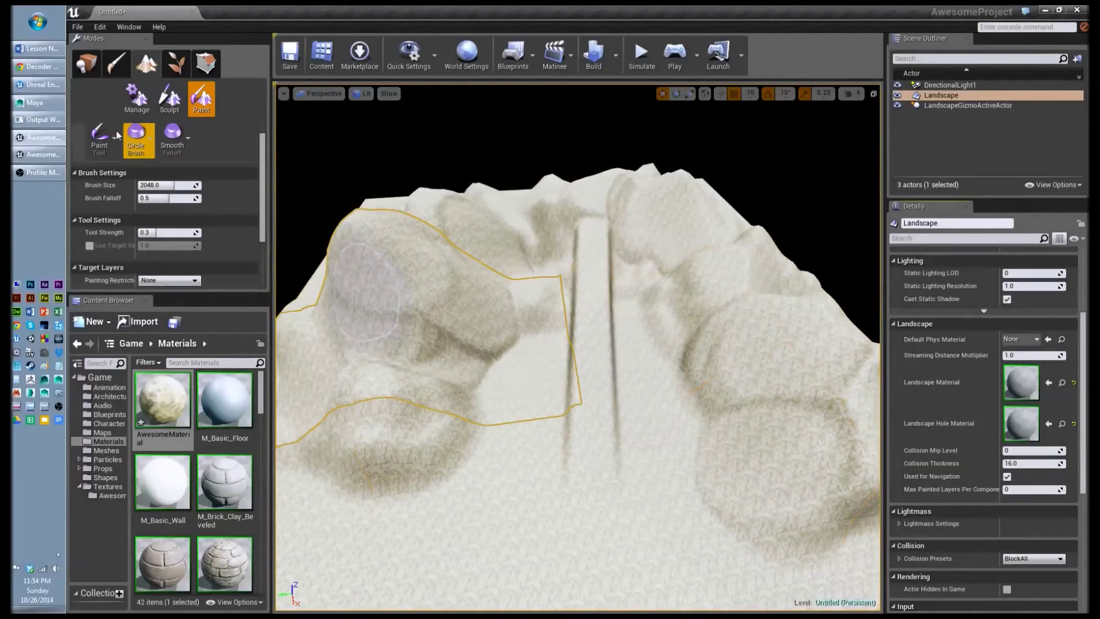
Use the Visibility sculpting tool with a brush size of about 470 to paint a hole at the ramp's upper end.
left_click(169, 99)
scroll(261, 163, "down", 1)
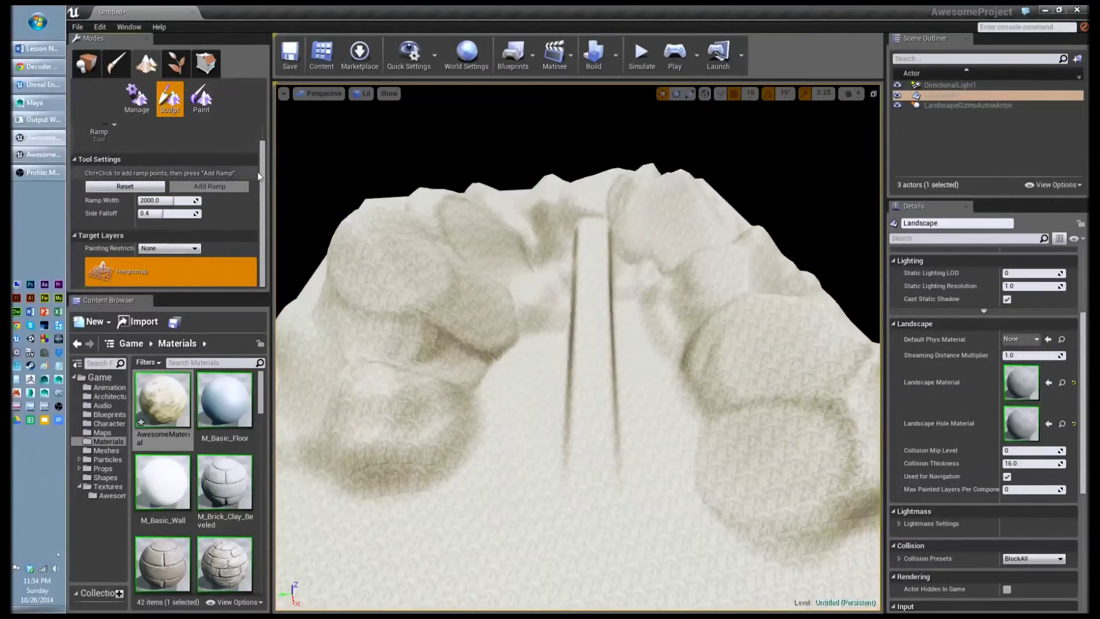
scroll(263, 123, "up", 1)
left_click(87, 154)
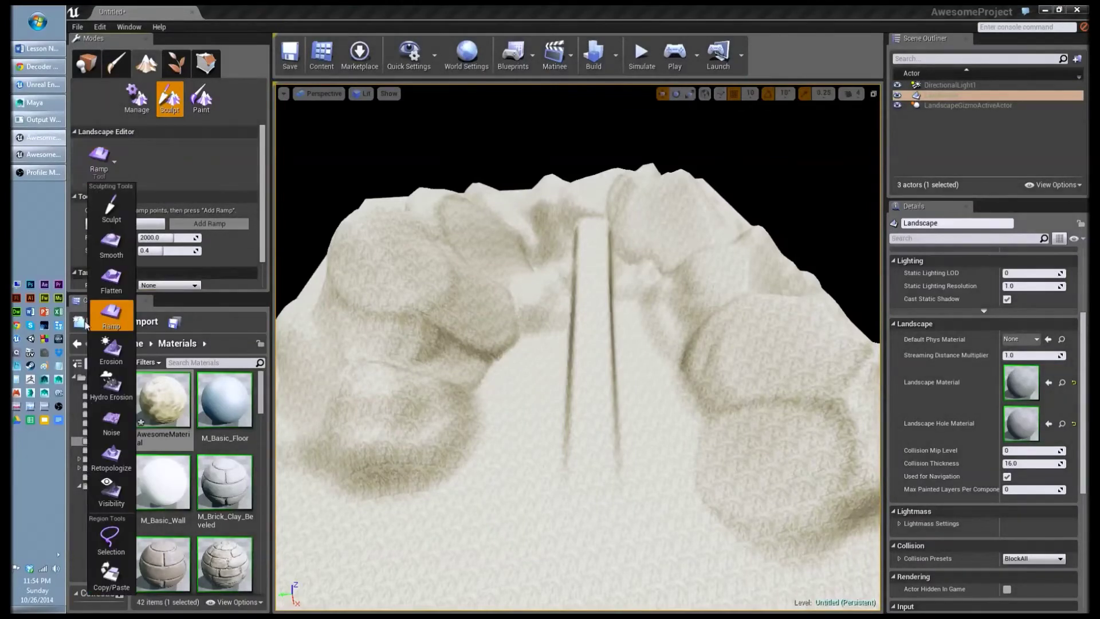
left_click(108, 490)
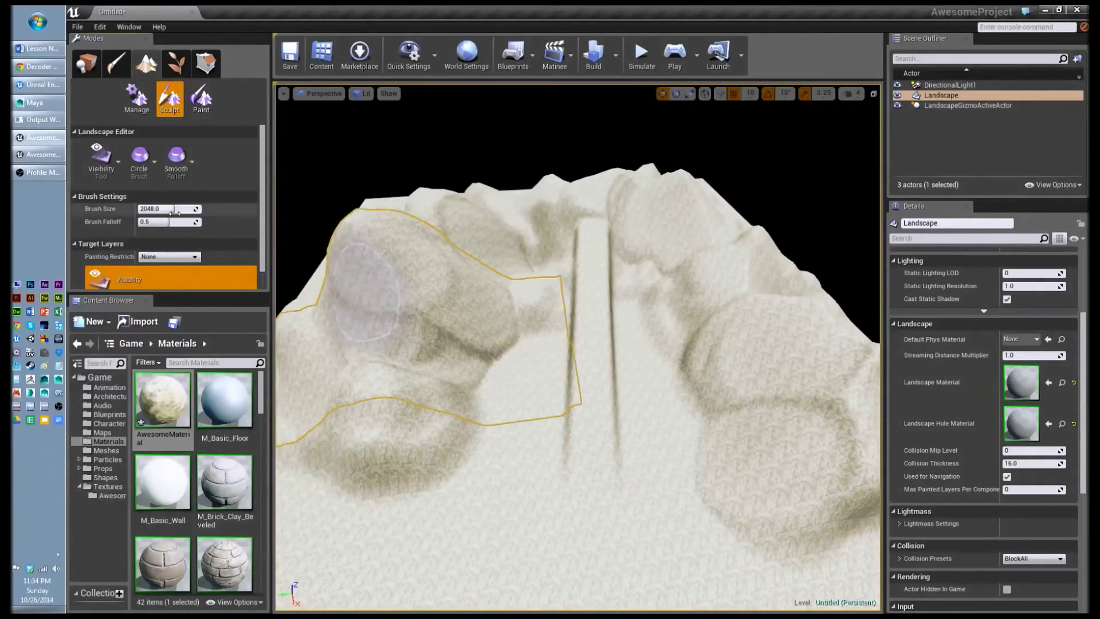
mouse_move(142, 208)
left_mouse_down()
mouse_move(117, 208)
mouse_move(147, 208)
left_mouse_up()
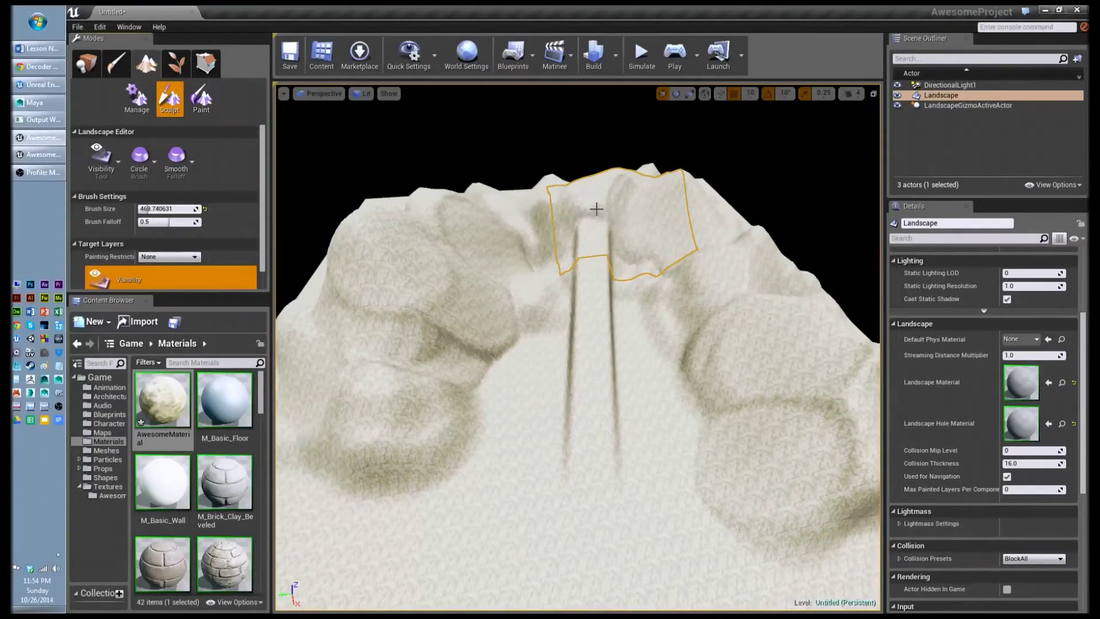
left_click(594, 209)
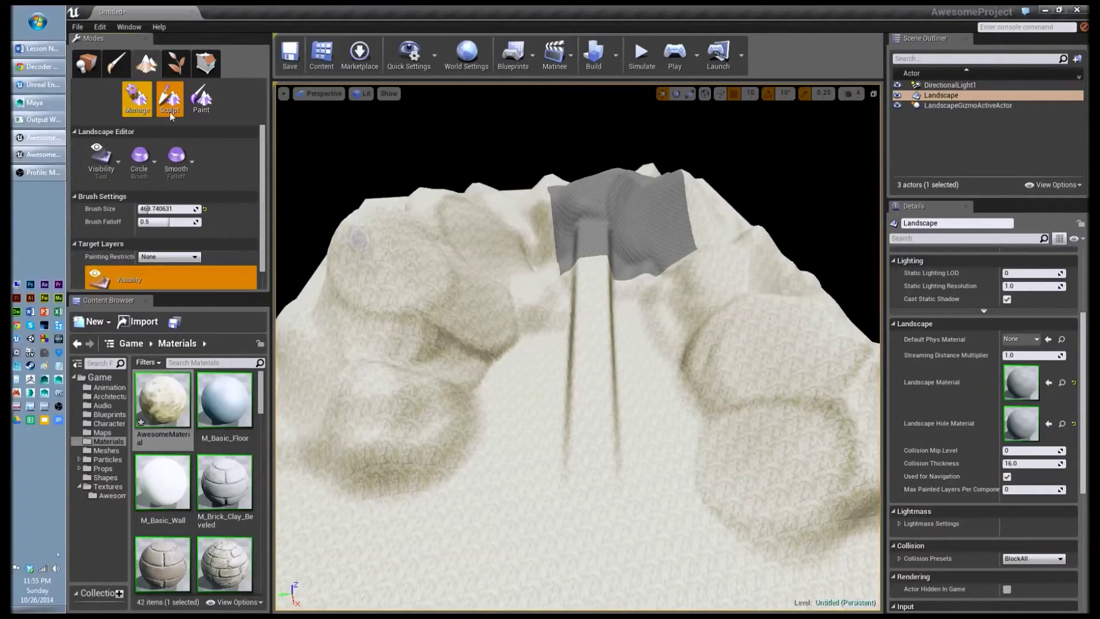
Switch to landscape painting and bring up the list of target layers, keeping the Materials folder open.
left_click(211, 106)
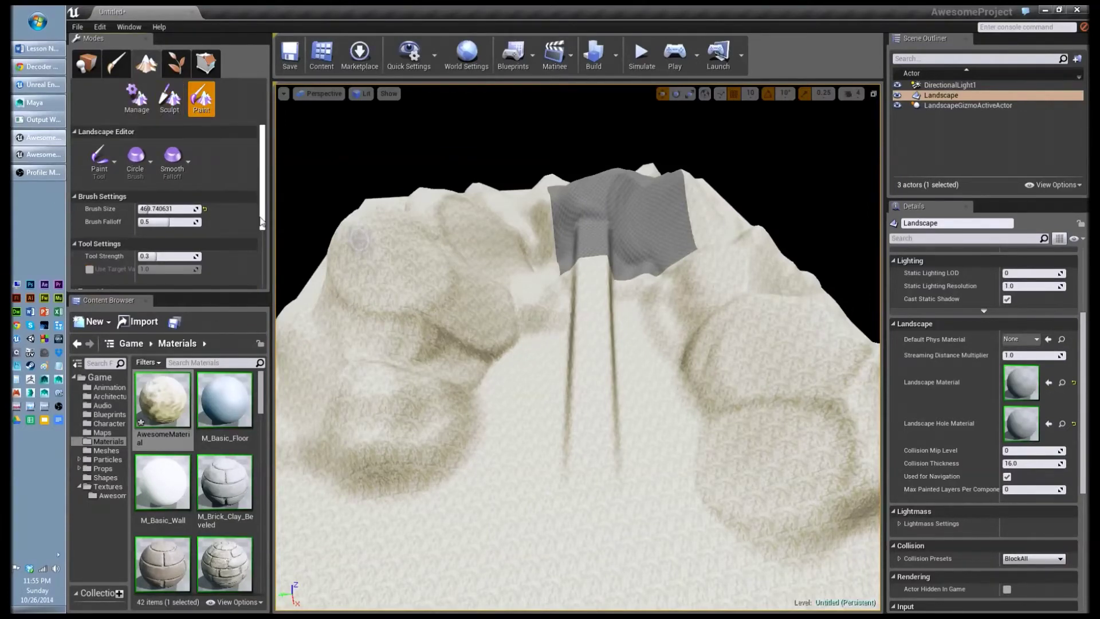
left_click_drag(263, 223, 263, 258)
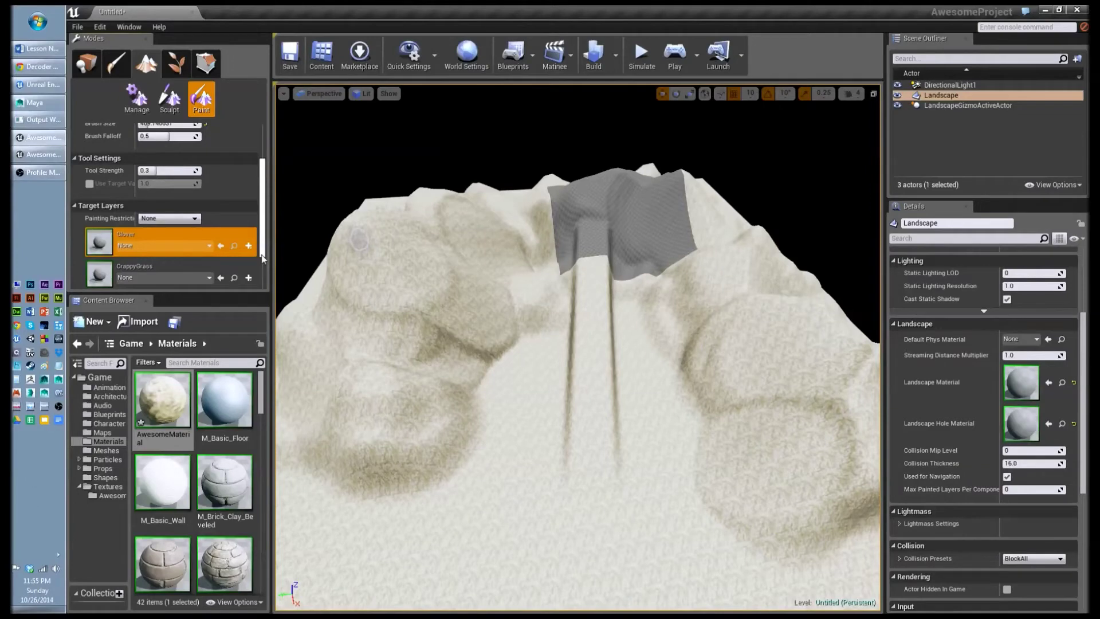
left_click(106, 450)
left_click(112, 443)
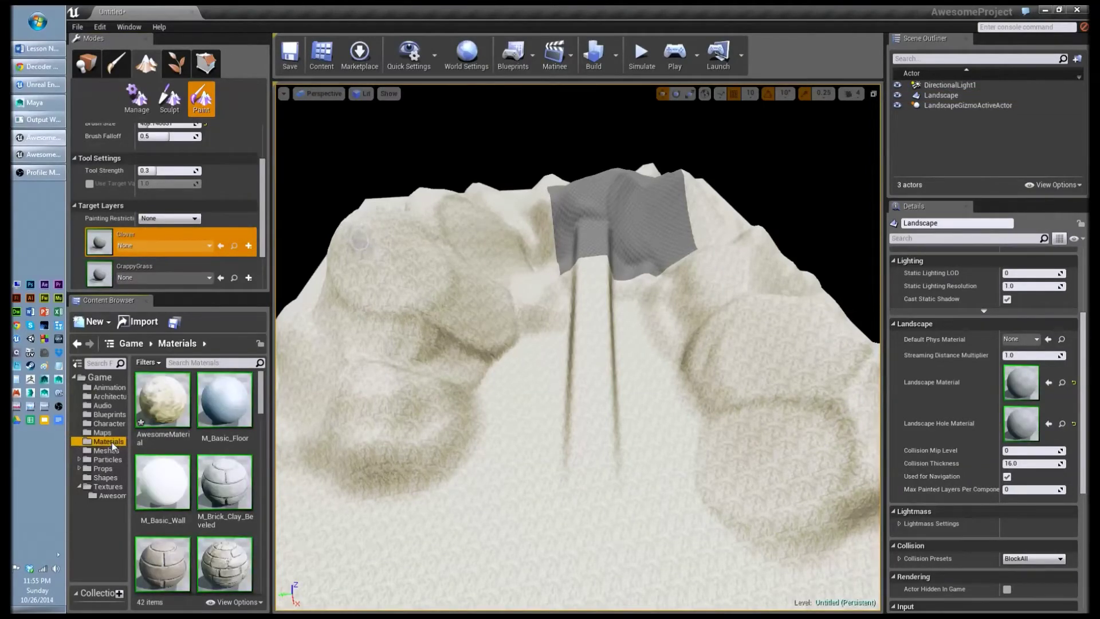
scroll(252, 269, "down", 3)
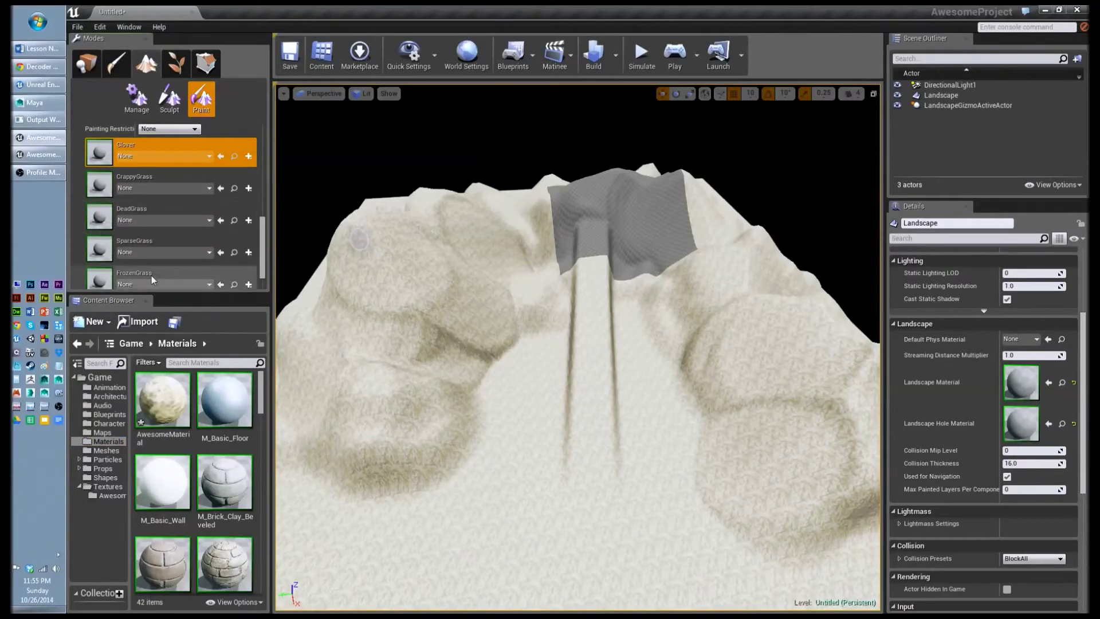
Create the weight-blended layer info Clover_LayerInfo in the Materials folder for the Clover layer.
left_click(252, 156)
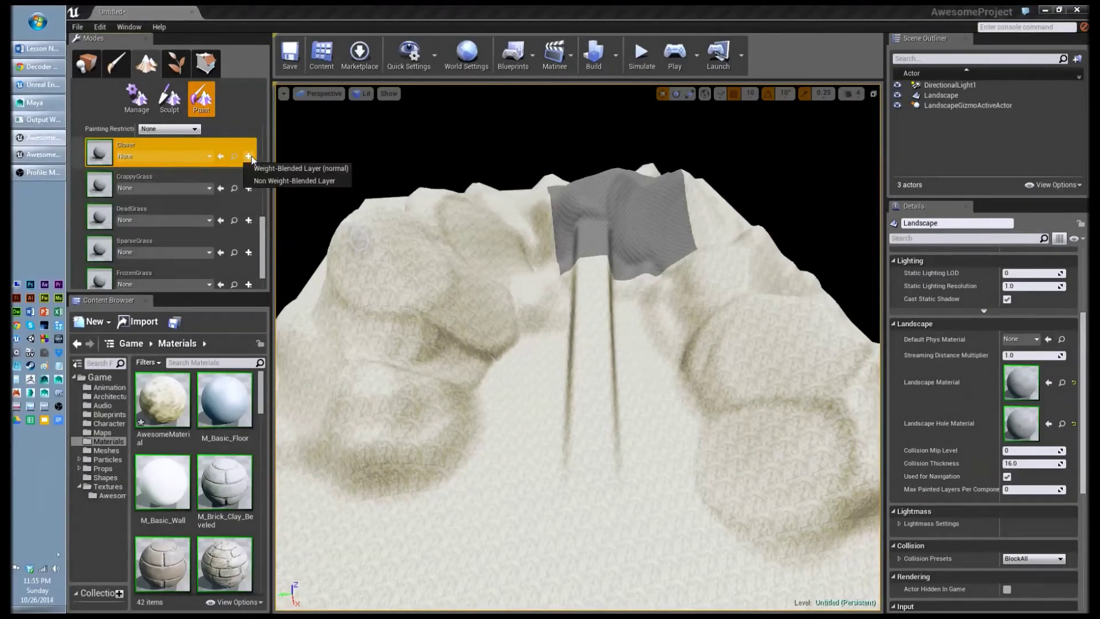
left_click(325, 168)
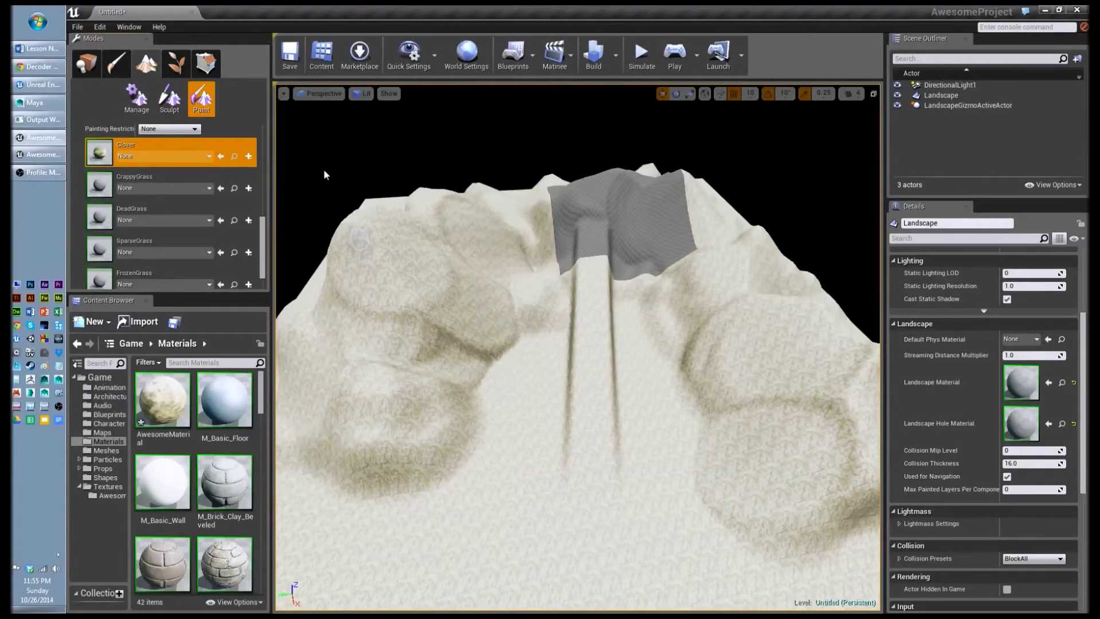
left_click(248, 156)
left_click(301, 169)
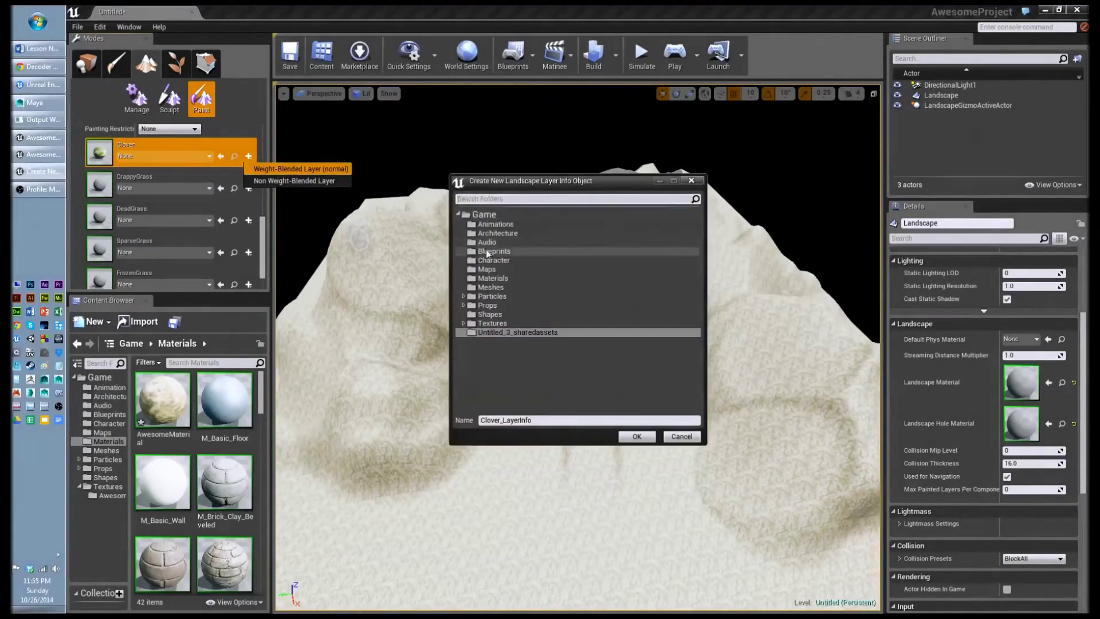
left_click(496, 279)
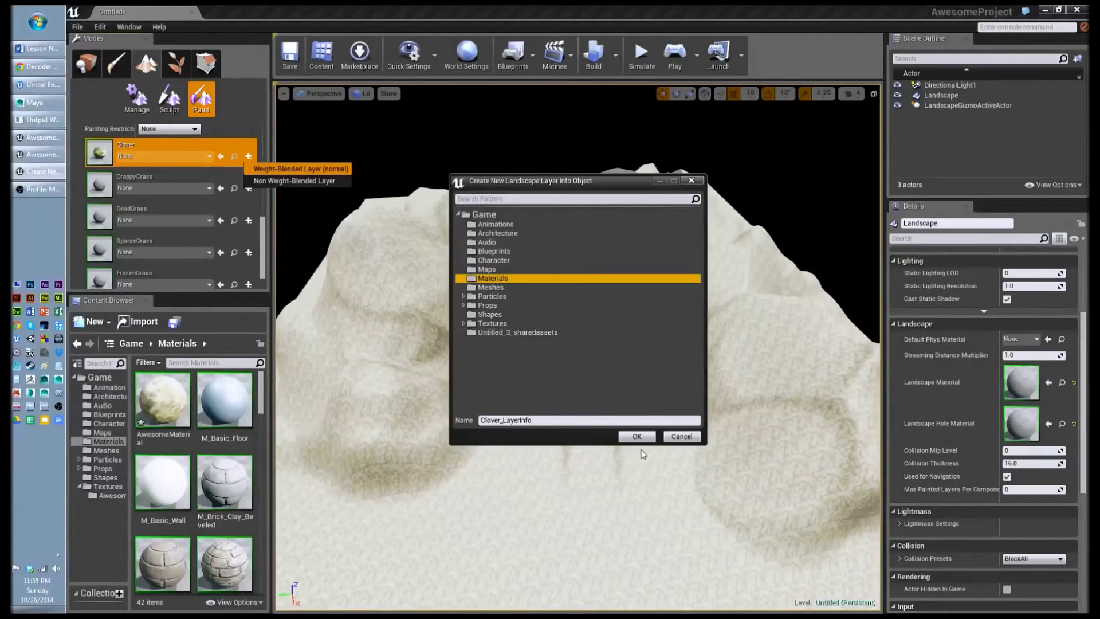
left_click(636, 436)
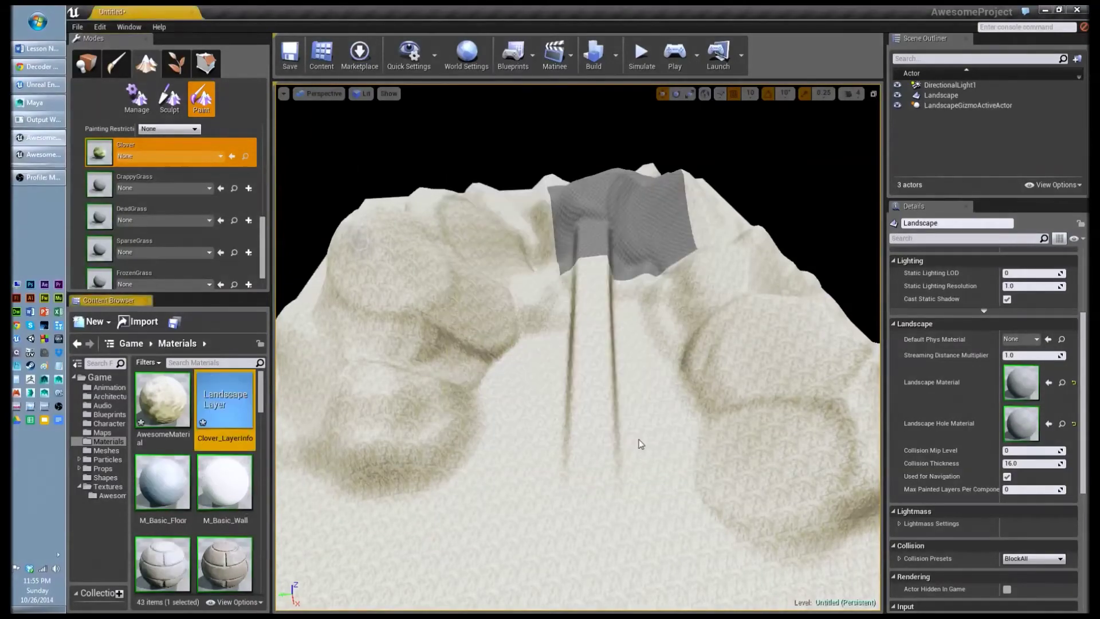
Create the weight-blended layer info CrappyGrass_LayerInfo in the Materials folder for the CrappyGrass layer.
left_click(248, 188)
left_click(248, 188)
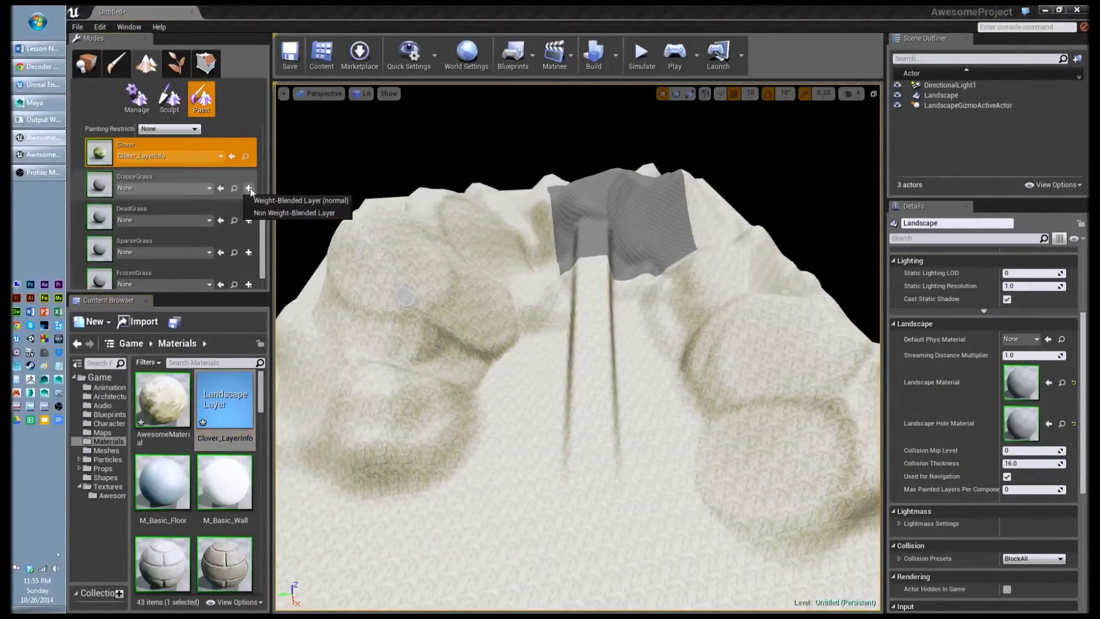
left_click(304, 200)
left_click(491, 278)
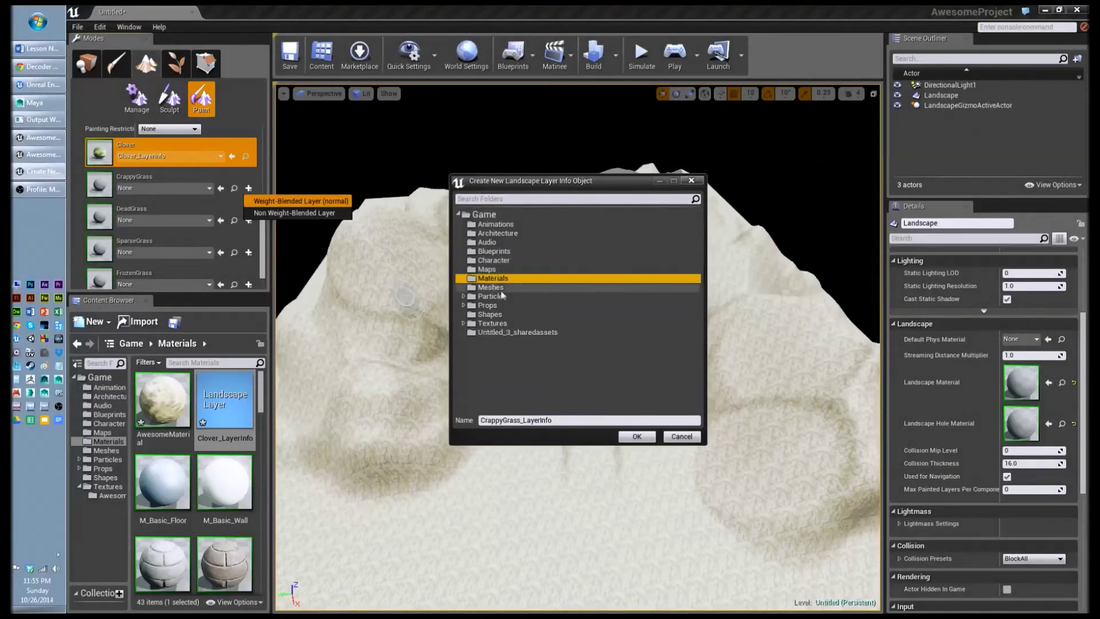
left_click(636, 436)
Create the weight-blended layer info DeadGrass_LayerInfo in the Materials folder for the DeadGrass layer.
left_click(248, 220)
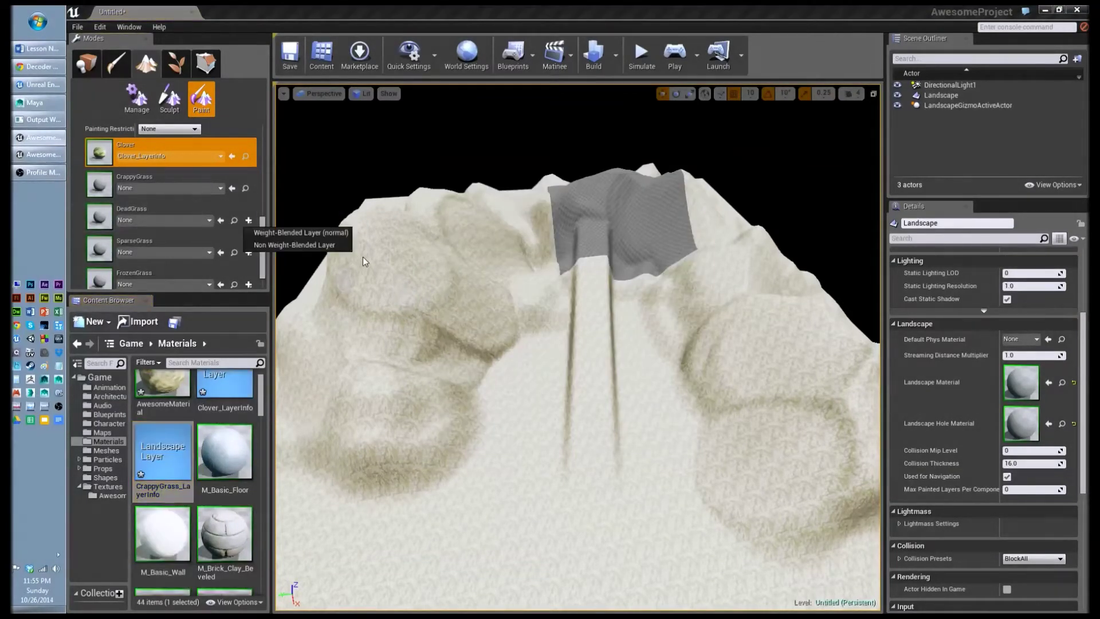
left_click(300, 233)
left_click(517, 278)
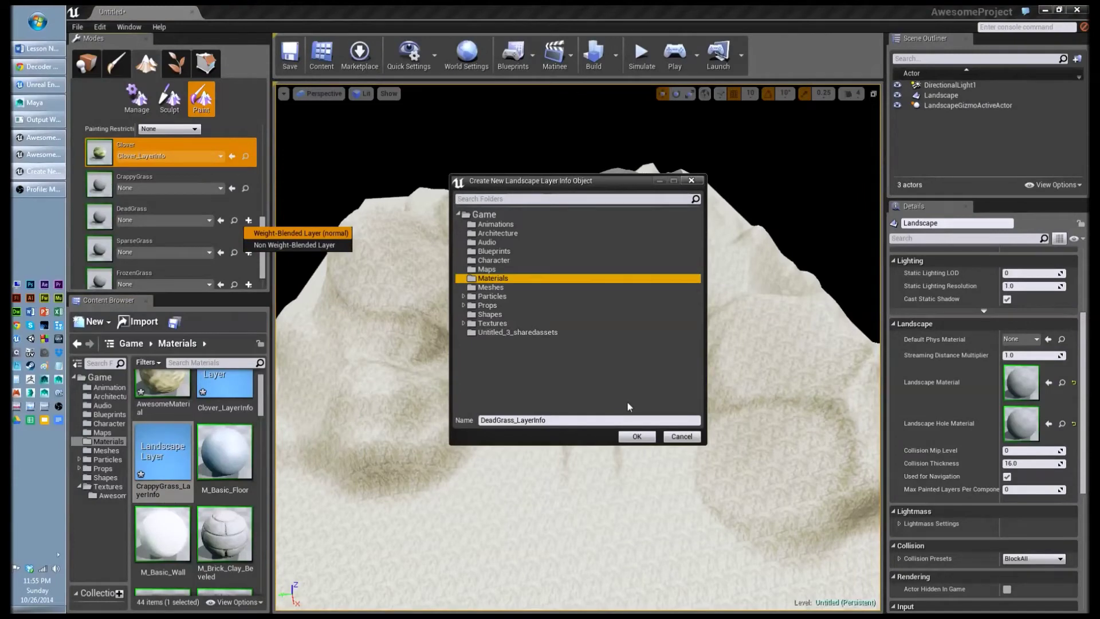
left_click(637, 436)
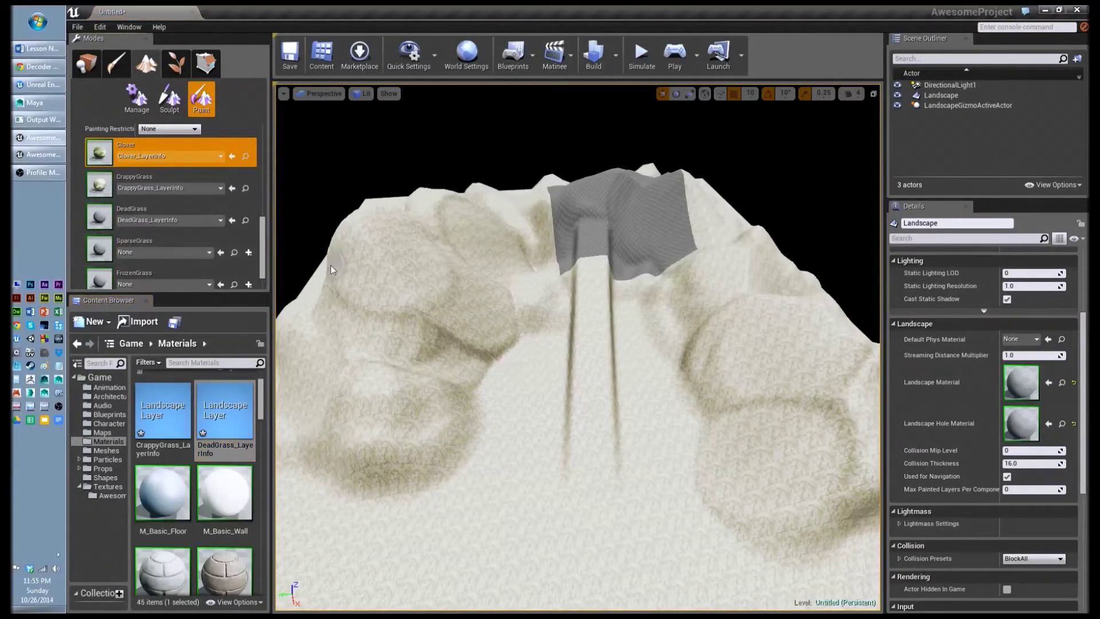
Create the weight-blended layer info SparseGrass_LayerInfo in the Materials folder for the SparseGrass layer.
left_click(248, 252)
left_click(301, 265)
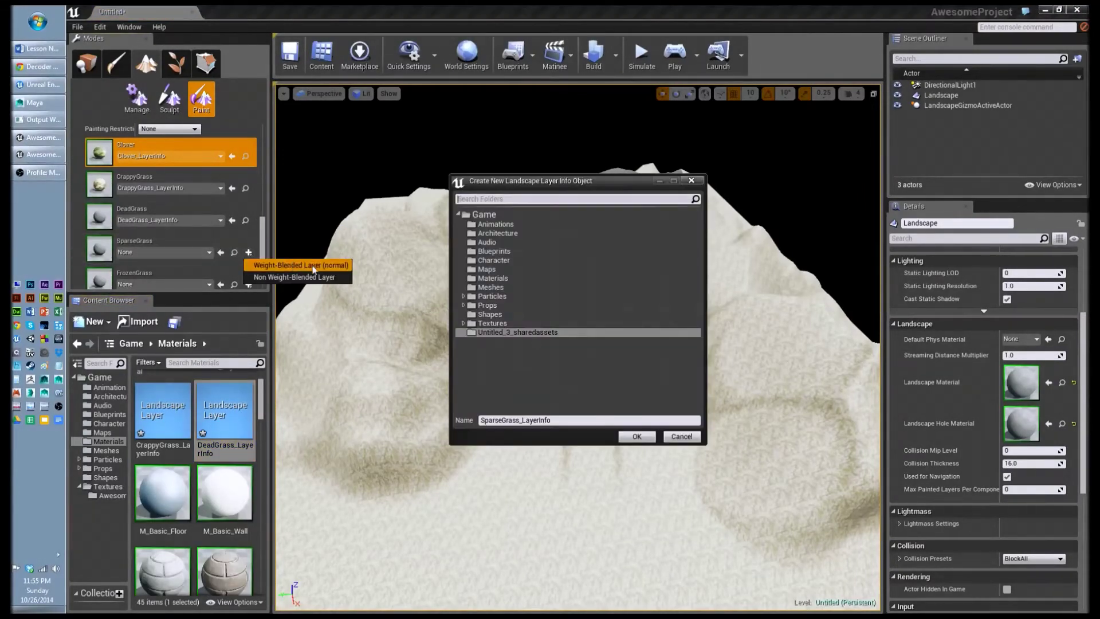
left_click(514, 279)
left_click(635, 436)
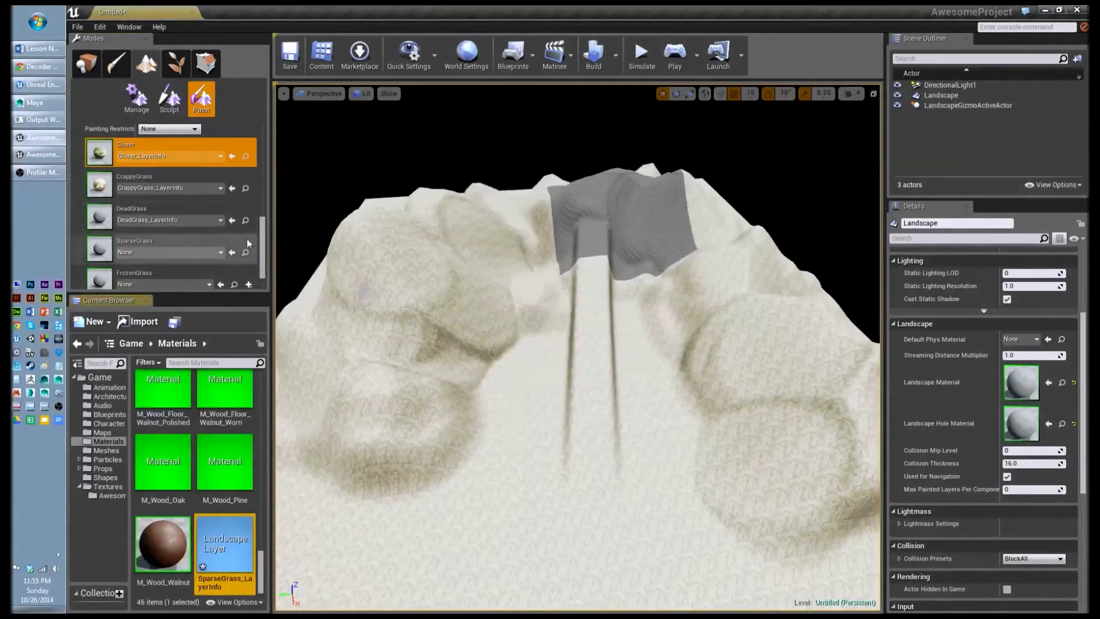
Create the weight-blended layer info FrozenGrass_LayerInfo in the Materials folder for the FrozenGrass layer.
scroll(256, 279, "down", 1)
left_click(249, 276)
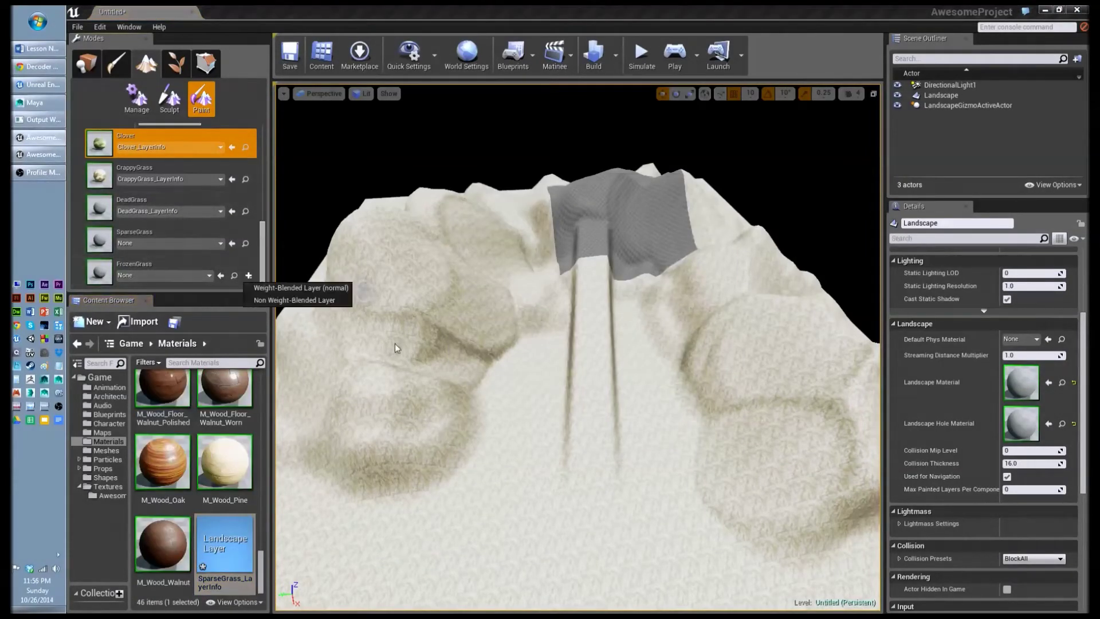
left_click(303, 286)
left_click(521, 280)
left_click(635, 436)
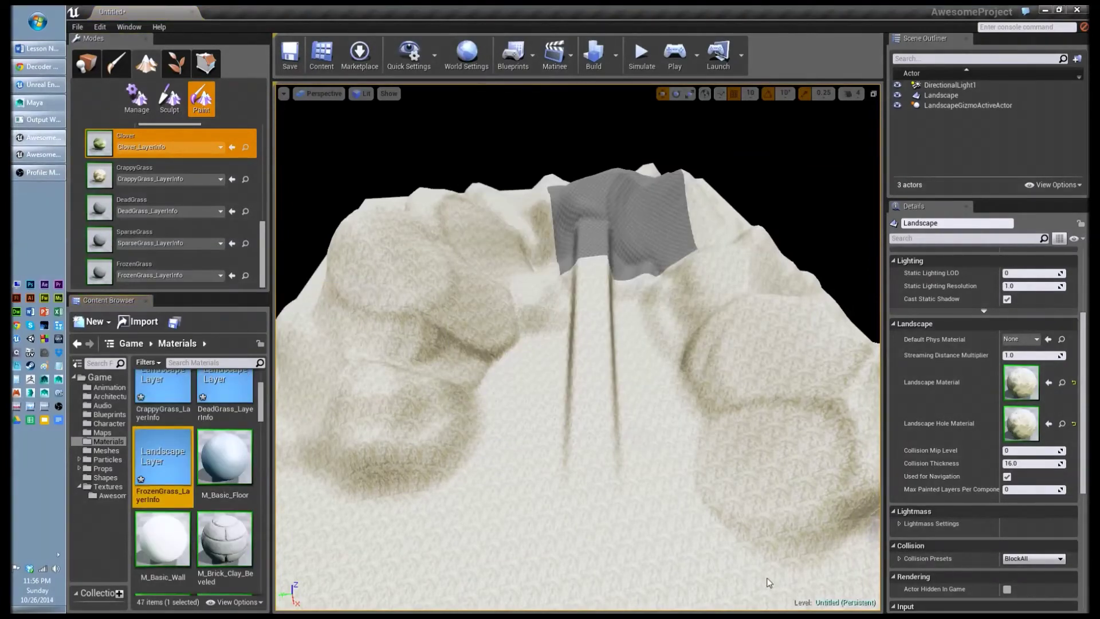
Set the tool strength to about 0.27 and paint the Clover layer over the hills, valley floor and rear ridge.
right_click_drag(455, 287, 458, 286)
right_click_drag(561, 291, 562, 291)
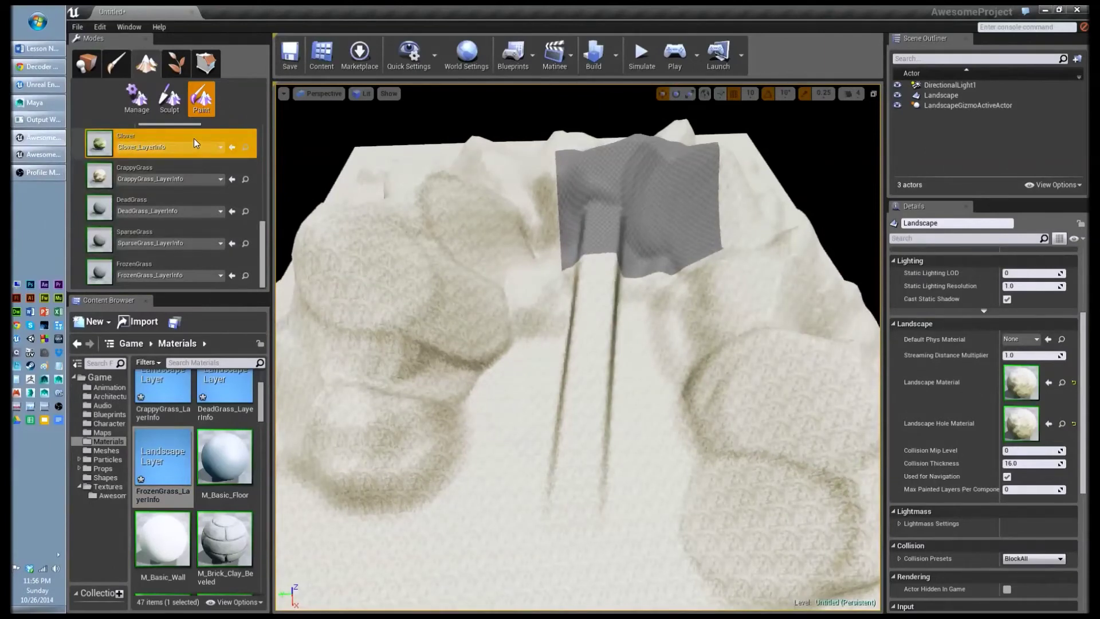
left_click_drag(263, 246, 263, 156)
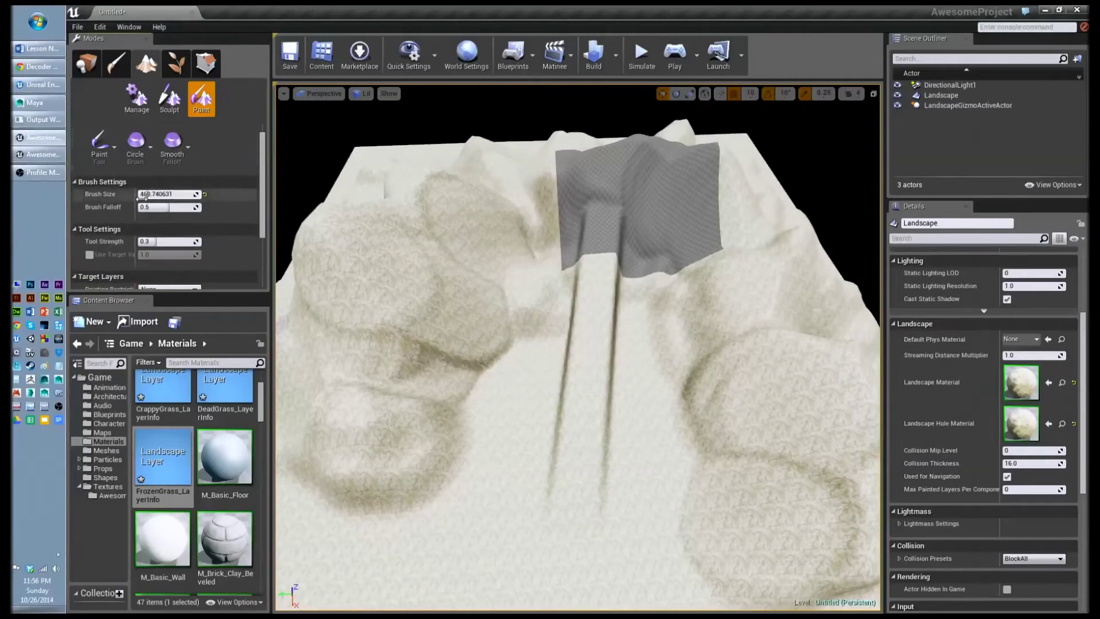
mouse_move(152, 242)
left_mouse_down()
mouse_move(139, 242)
mouse_move(154, 242)
left_mouse_up()
scroll(253, 198, "down", 3)
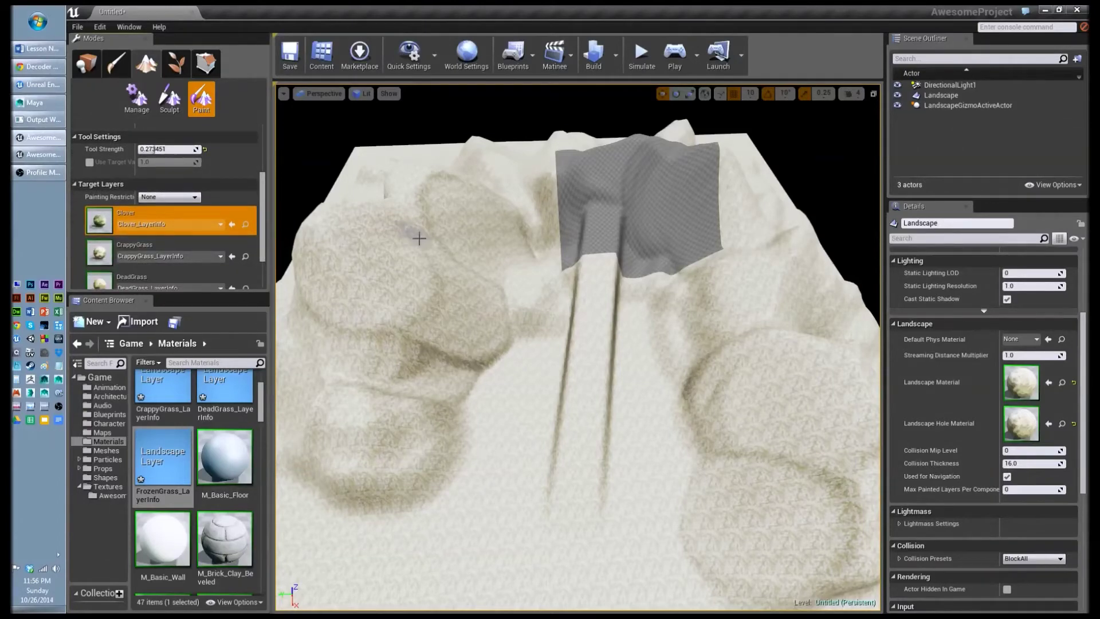
left_click(536, 282)
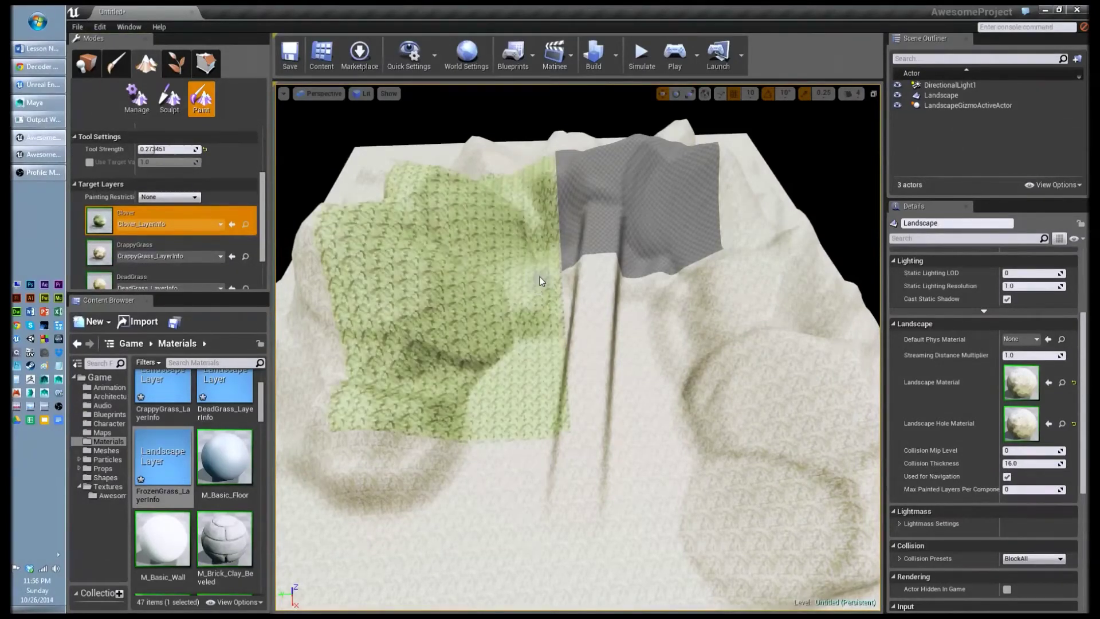
left_click_drag(539, 277, 562, 238)
mouse_move(665, 191)
left_mouse_down()
mouse_move(735, 253)
mouse_move(745, 362)
mouse_move(830, 569)
mouse_move(785, 362)
mouse_move(733, 435)
mouse_move(535, 544)
mouse_move(353, 440)
mouse_move(370, 221)
left_mouse_up()
left_click_drag(465, 216, 490, 171)
left_click_drag(755, 167, 744, 174)
left_click_drag(579, 159, 398, 173)
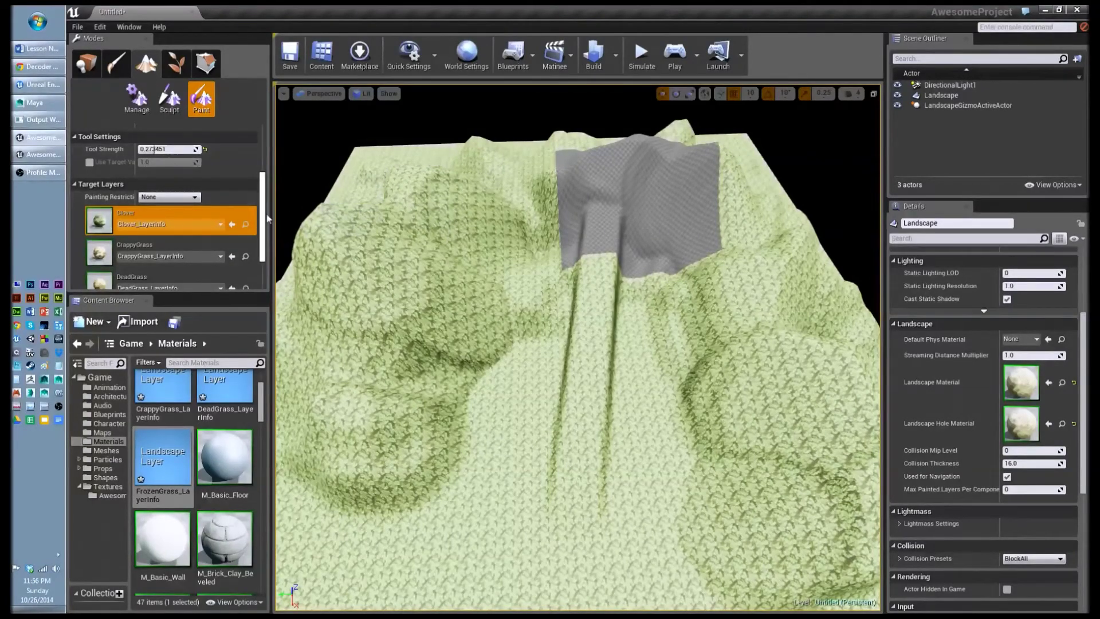
Set the brush size to about 310 and paint the CrappyGrass layer over the valley floor, ramp and surrounding inner hills.
scroll(184, 182, "up", 3)
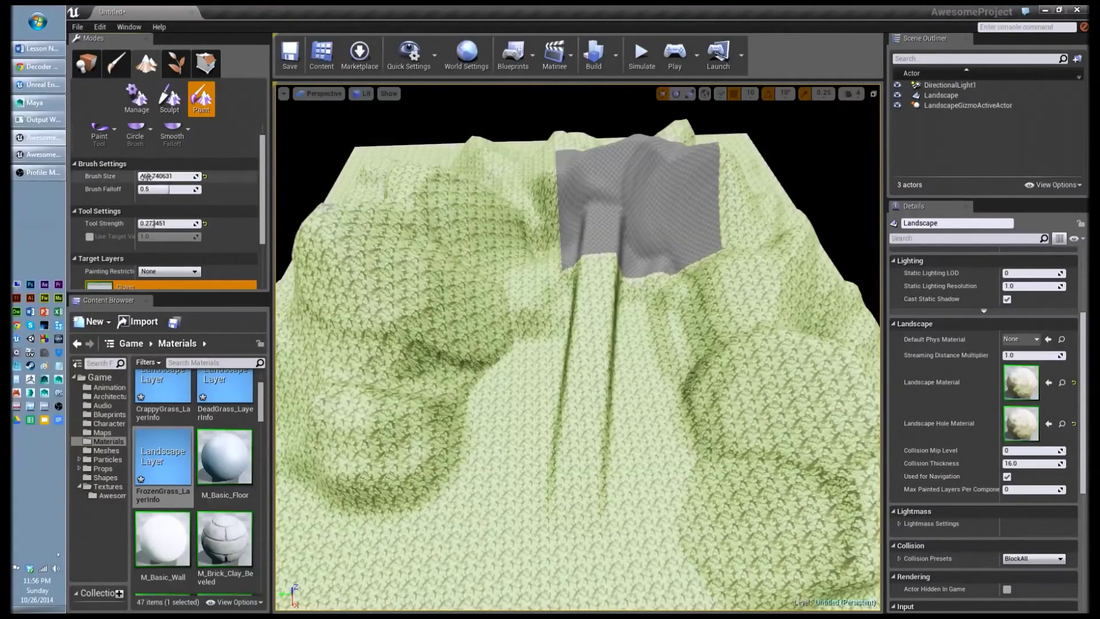
left_click_drag(145, 176, 144, 177)
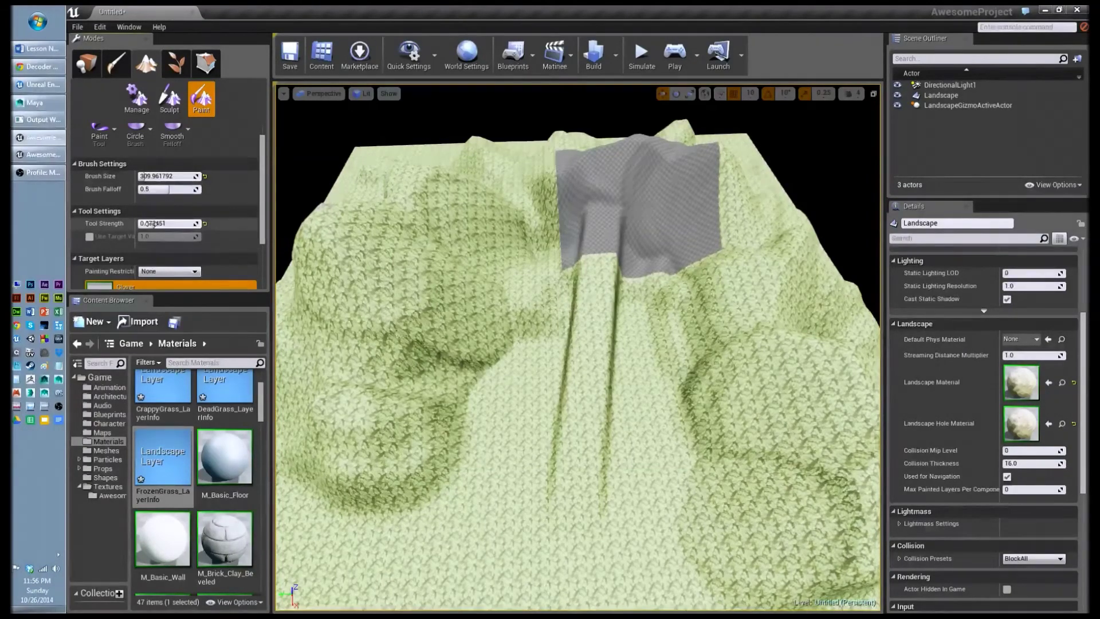
scroll(243, 247, "down", 3)
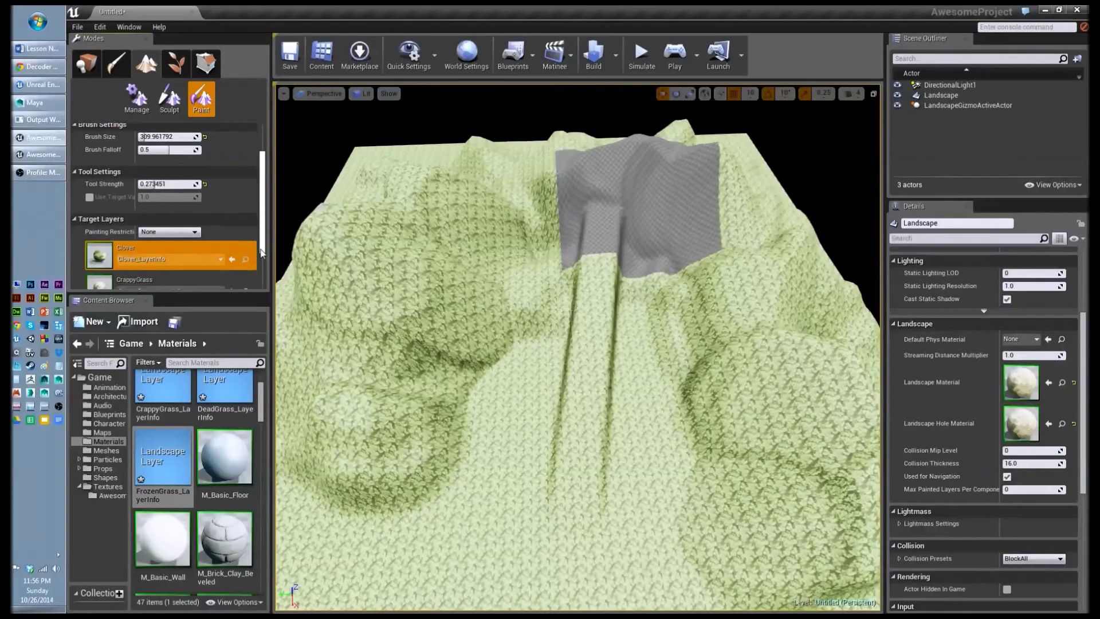
left_click(173, 249)
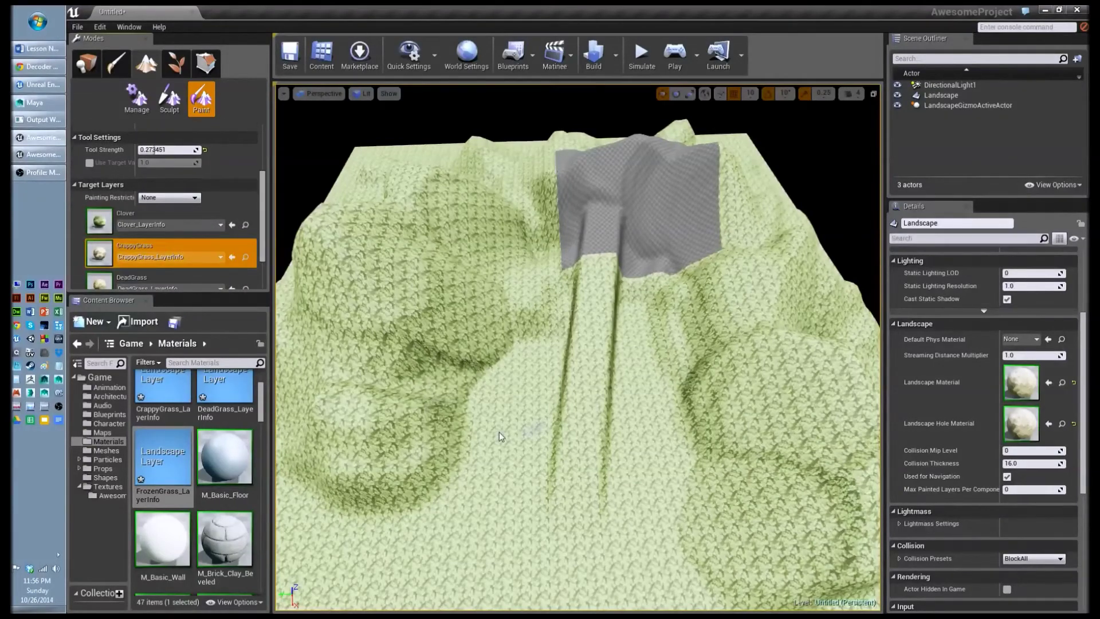
mouse_move(490, 415)
left_mouse_down()
mouse_move(496, 424)
mouse_move(479, 428)
mouse_move(554, 483)
mouse_move(625, 427)
left_mouse_up()
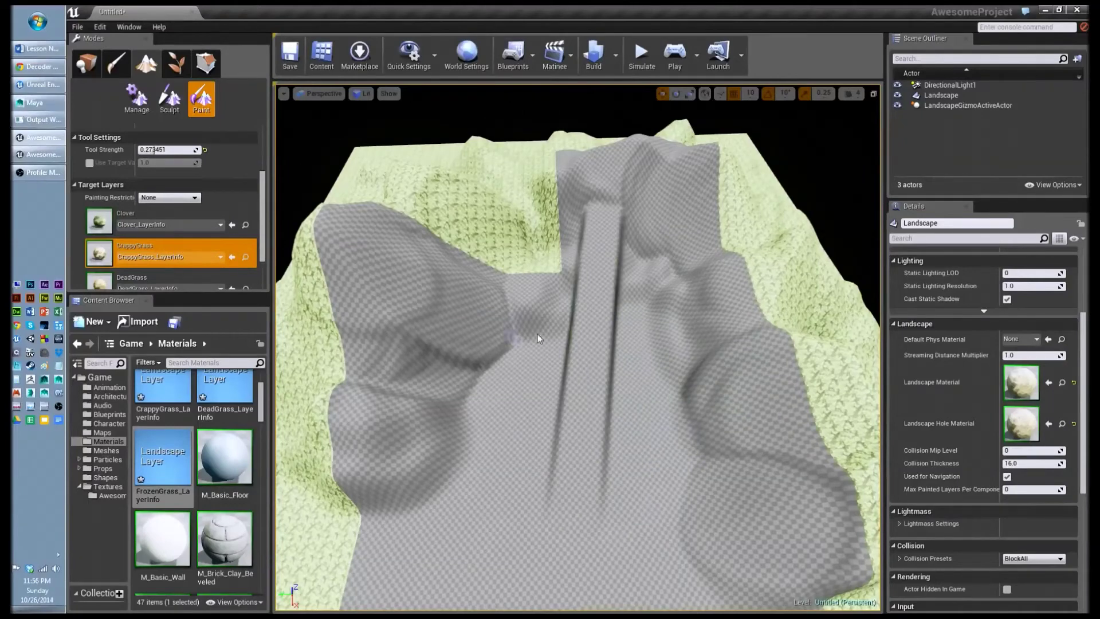
left_click_drag(538, 322, 465, 272)
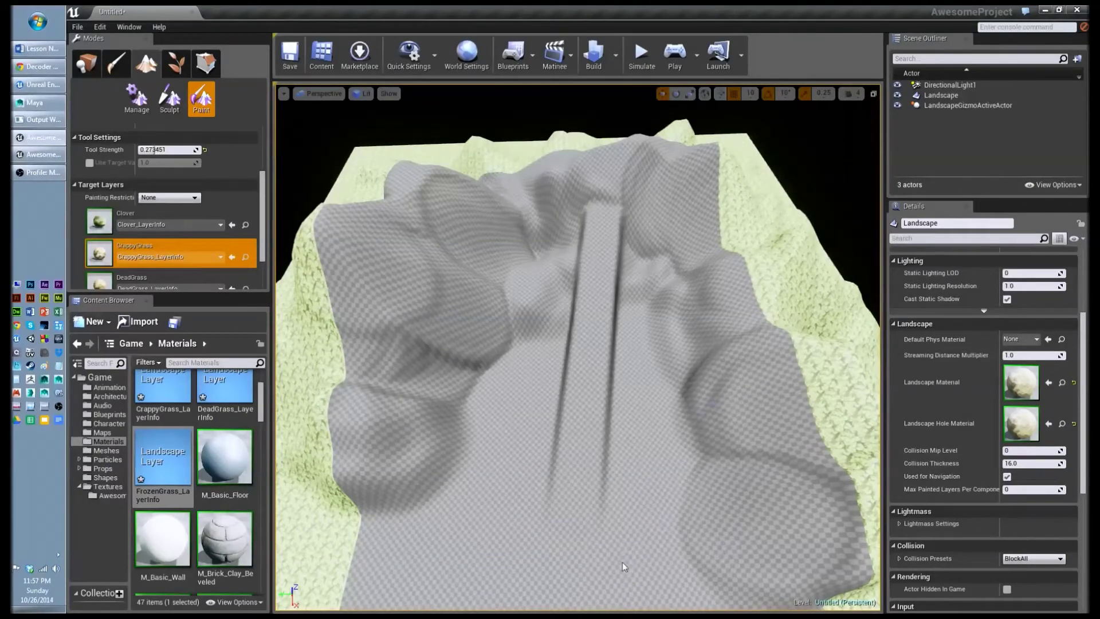
Set the brush size to about 562 and paint the DeadGrass layer on the front-left hill and the right-hand hills.
scroll(164, 240, "down", 3)
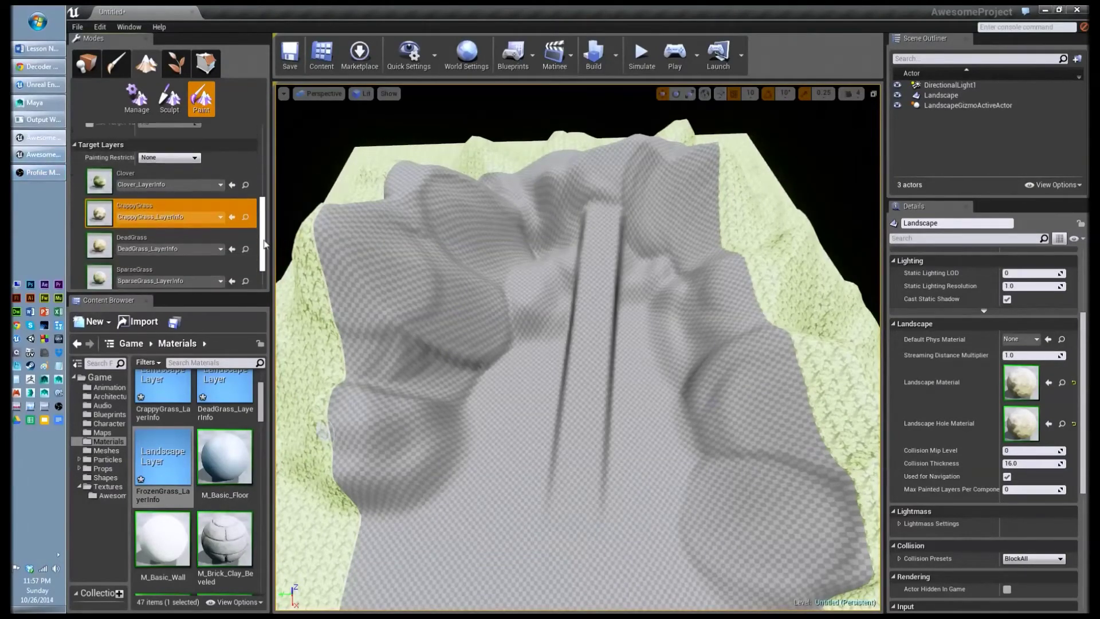
left_click(164, 241)
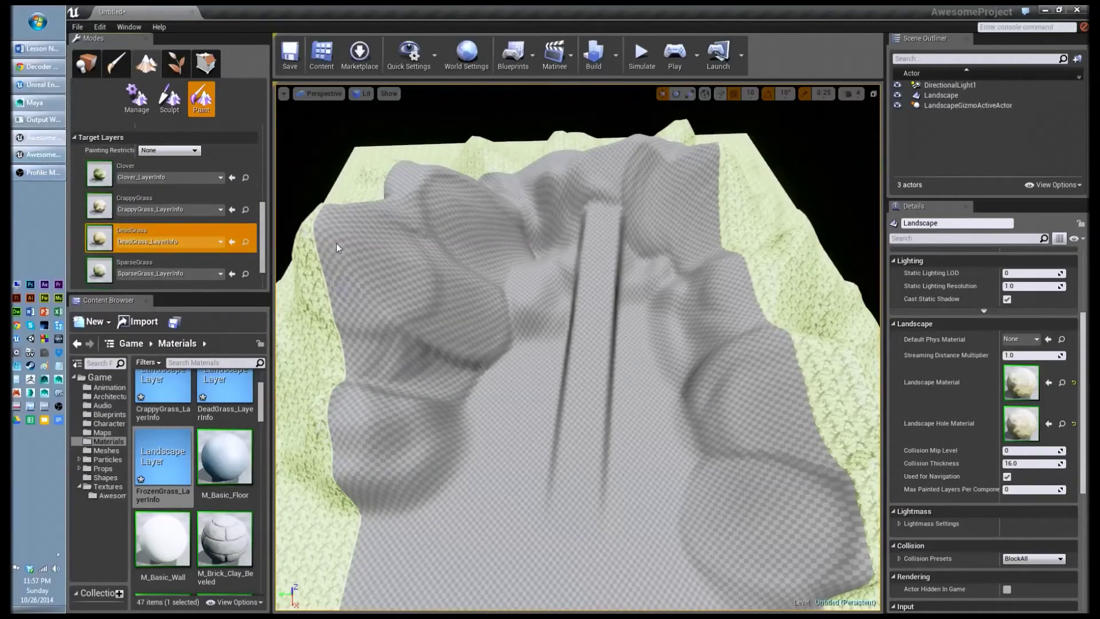
scroll(151, 166, "up", 3)
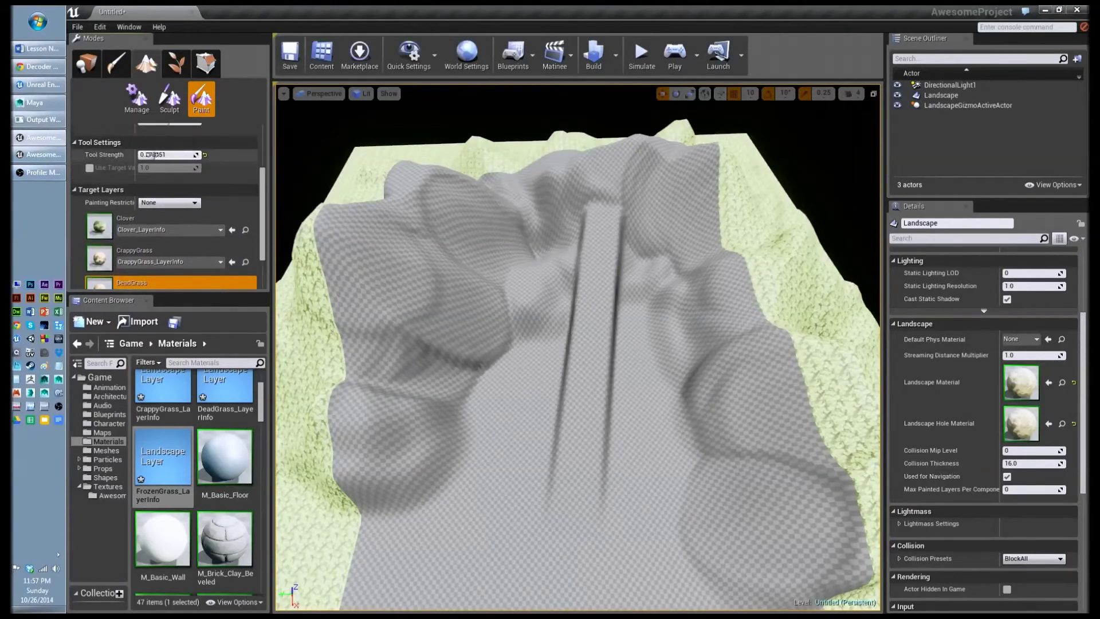
scroll(239, 180, "up", 5)
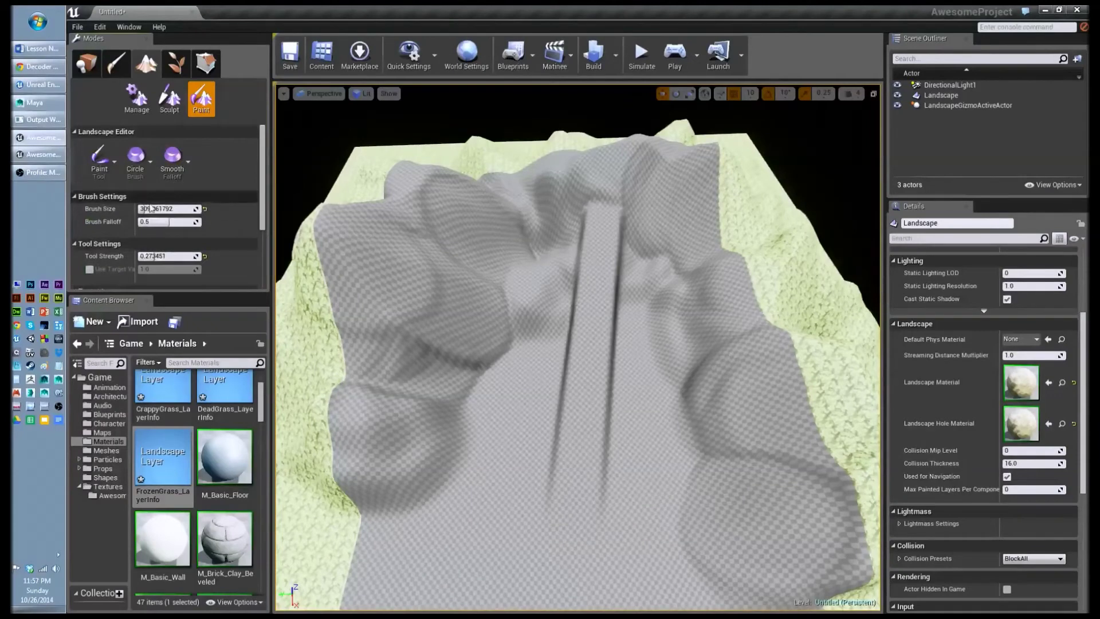
left_click_drag(151, 209, 149, 209)
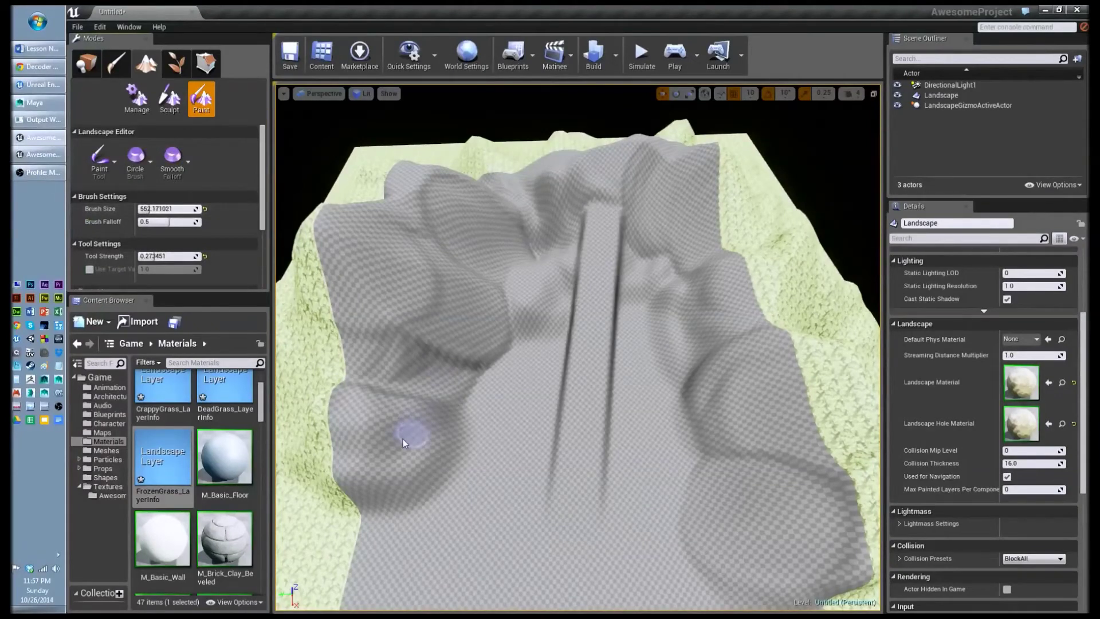
left_click_drag(386, 472, 344, 527)
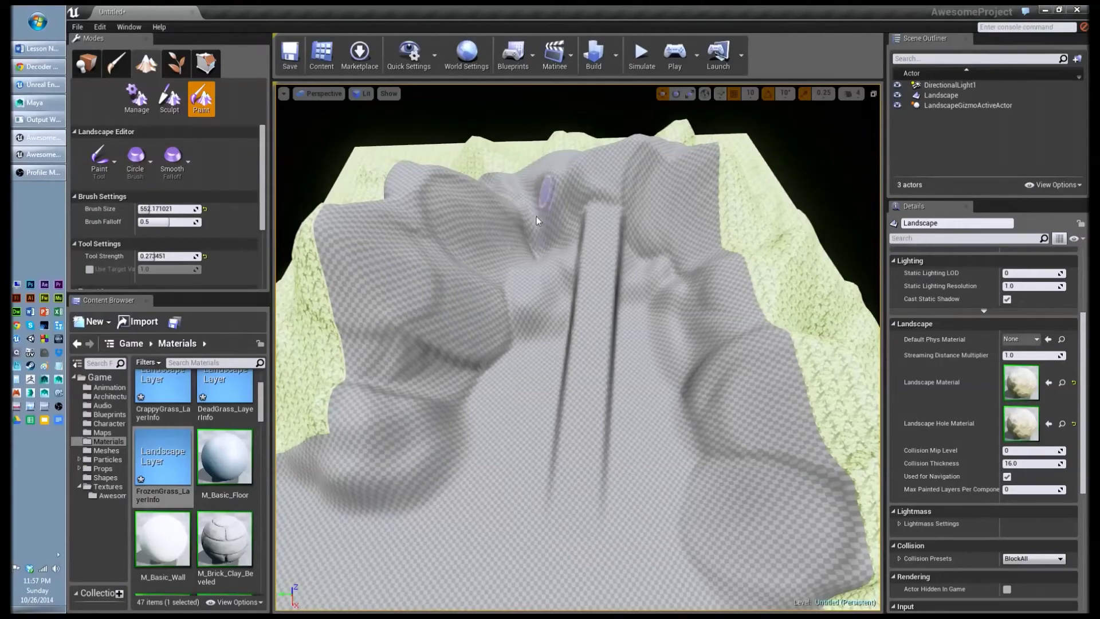
mouse_move(696, 513)
left_mouse_down()
mouse_move(773, 599)
mouse_move(777, 356)
left_mouse_up()
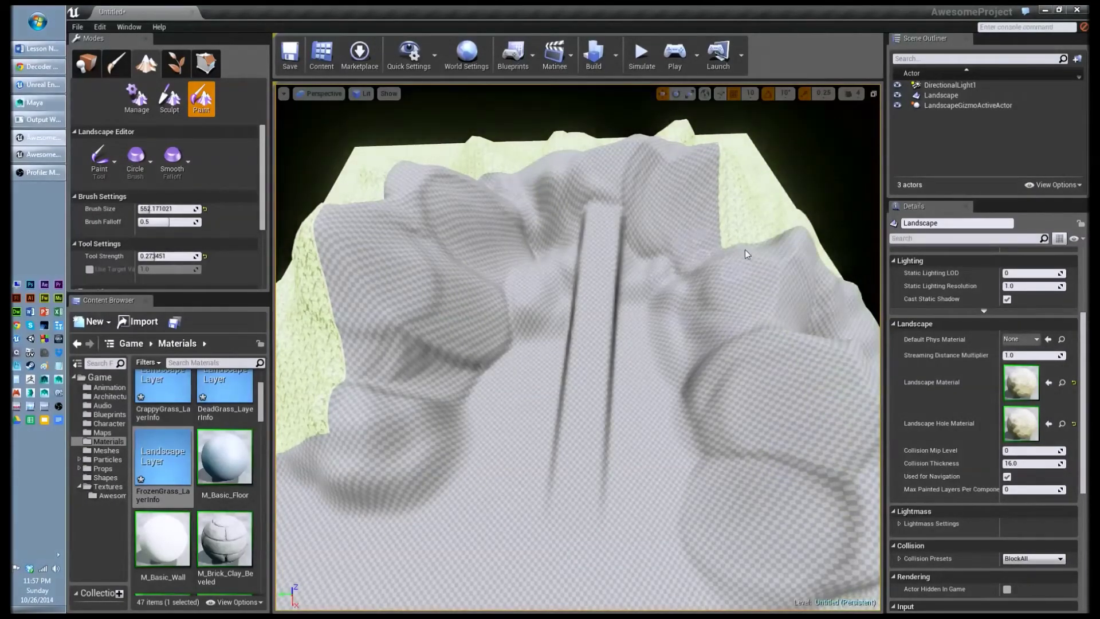
left_click_drag(693, 255, 748, 265)
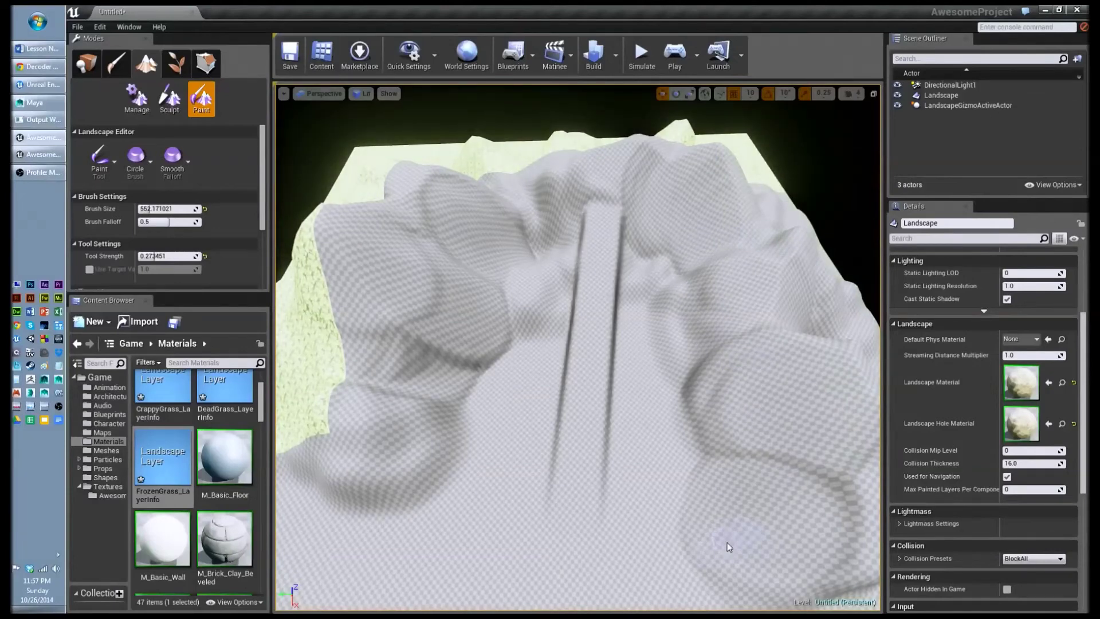
Paint the SparseGrass layer over the left-hand hills and along the rear ridge to the right-hand hills.
scroll(263, 289, "down", 5)
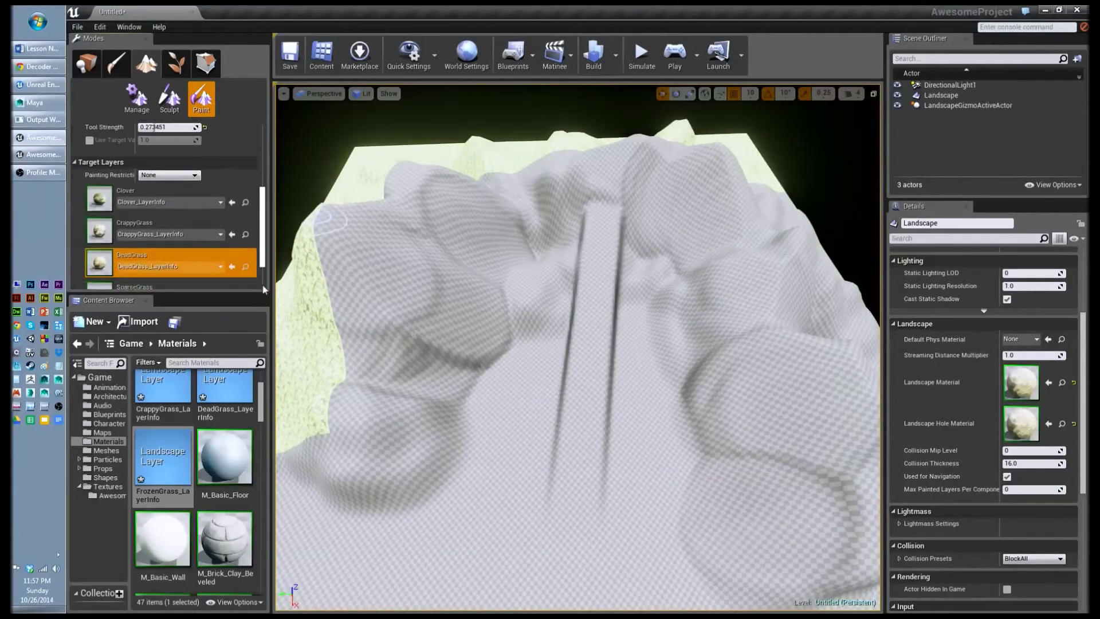
scroll(263, 289, "down", 2)
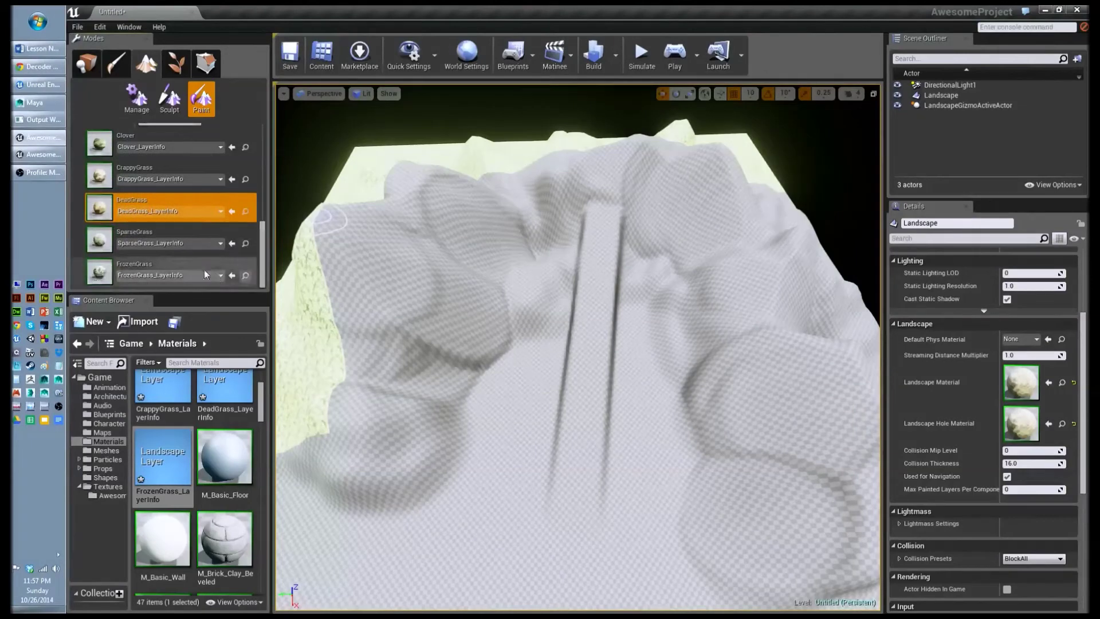
left_click(172, 231)
left_click_drag(345, 438, 394, 428)
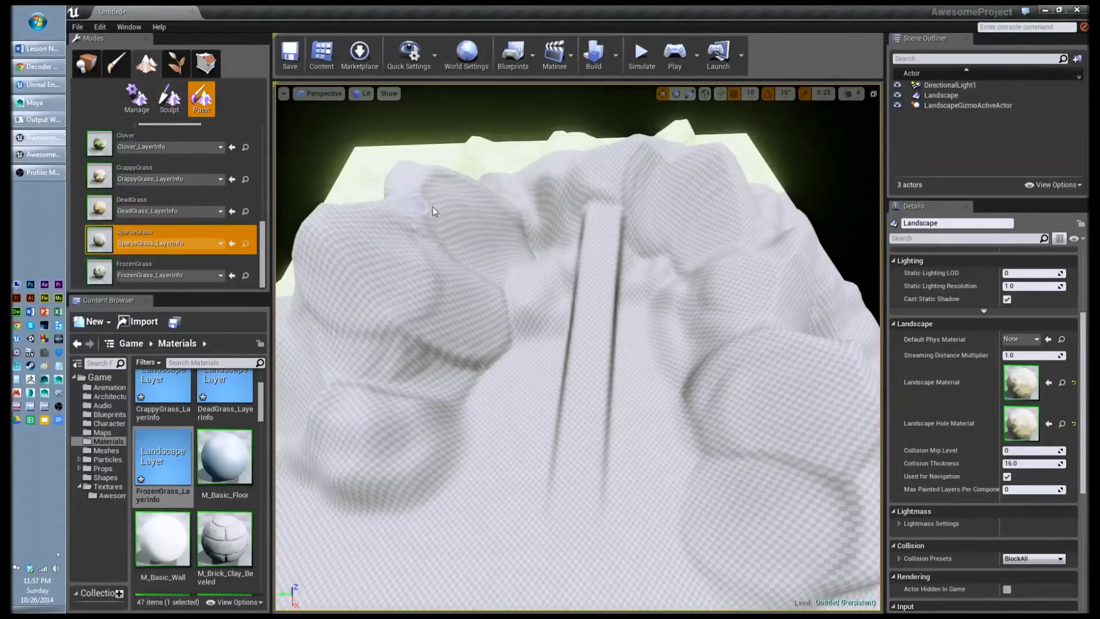
mouse_move(525, 178)
left_mouse_down()
mouse_move(496, 169)
mouse_move(555, 154)
left_mouse_up()
left_click_drag(680, 141, 706, 195)
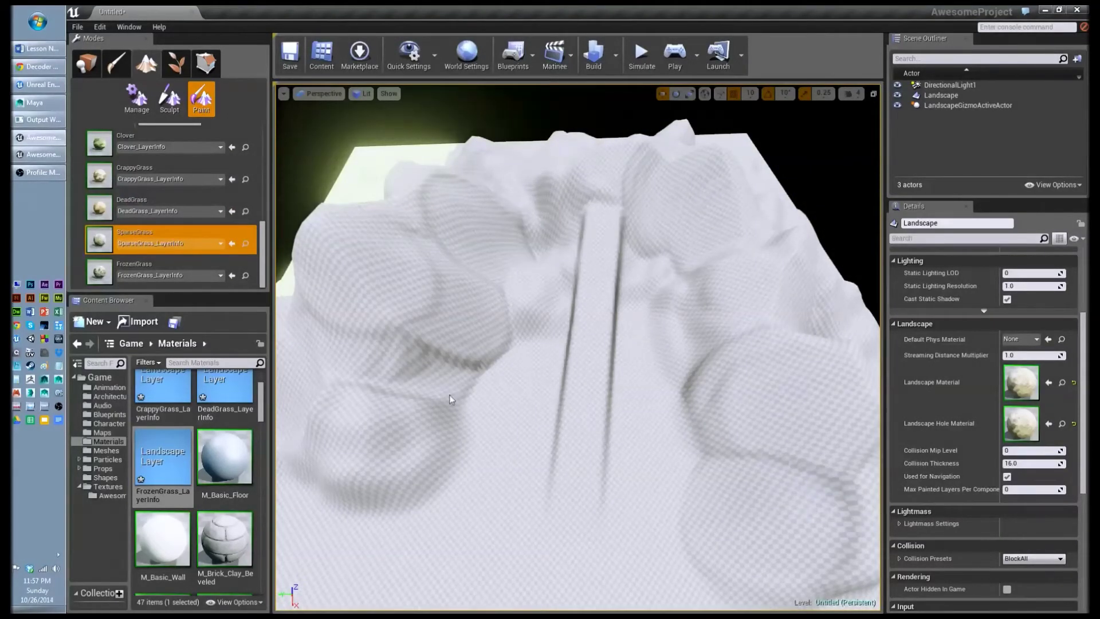
Paint the FrozenGrass layer over the black gaps along the landscape's outer edges and on the rear hillside.
left_click(173, 262)
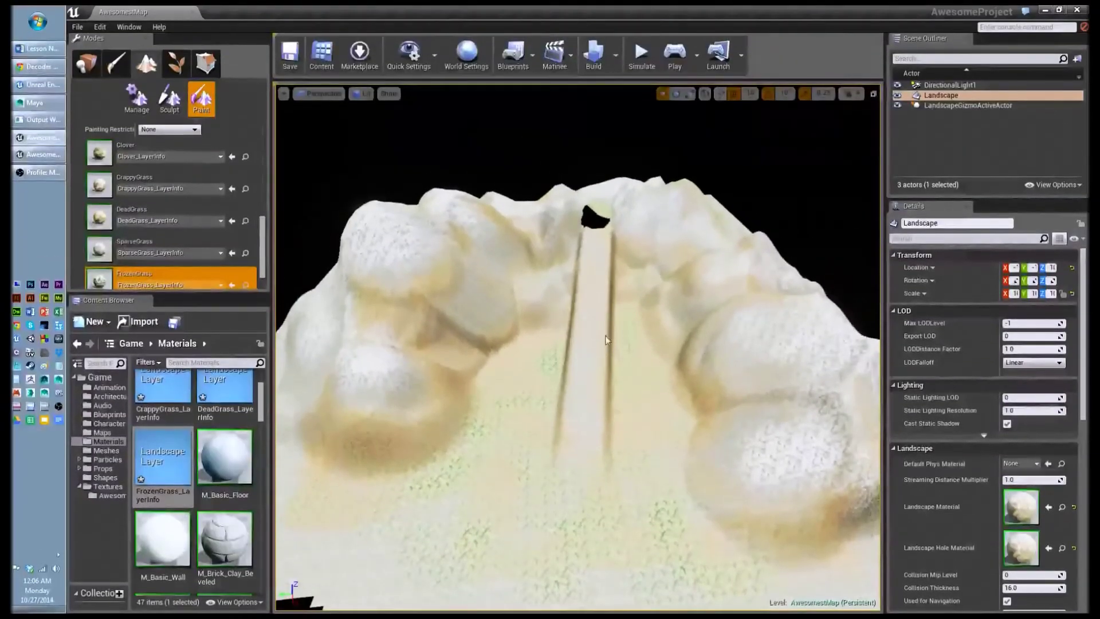
left_click_drag(446, 356, 410, 392, "alt")
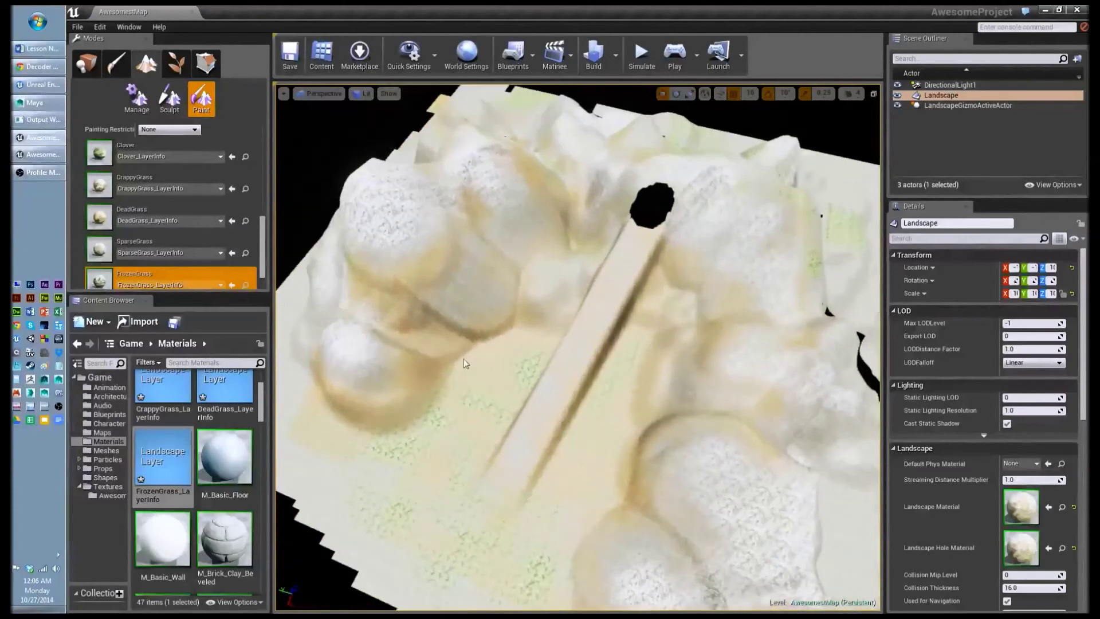
mouse_move(832, 306)
left_mouse_down()
mouse_move(825, 319)
mouse_move(857, 346)
mouse_move(873, 408)
left_mouse_up()
left_click_drag(459, 491, 464, 487, "alt")
mouse_move(527, 380)
left_mouse_down("alt")
mouse_move(504, 378)
mouse_move(528, 381)
left_mouse_up("alt")
mouse_move(313, 452)
left_mouse_down()
mouse_move(294, 429)
mouse_move(344, 516)
mouse_move(483, 597)
left_mouse_up()
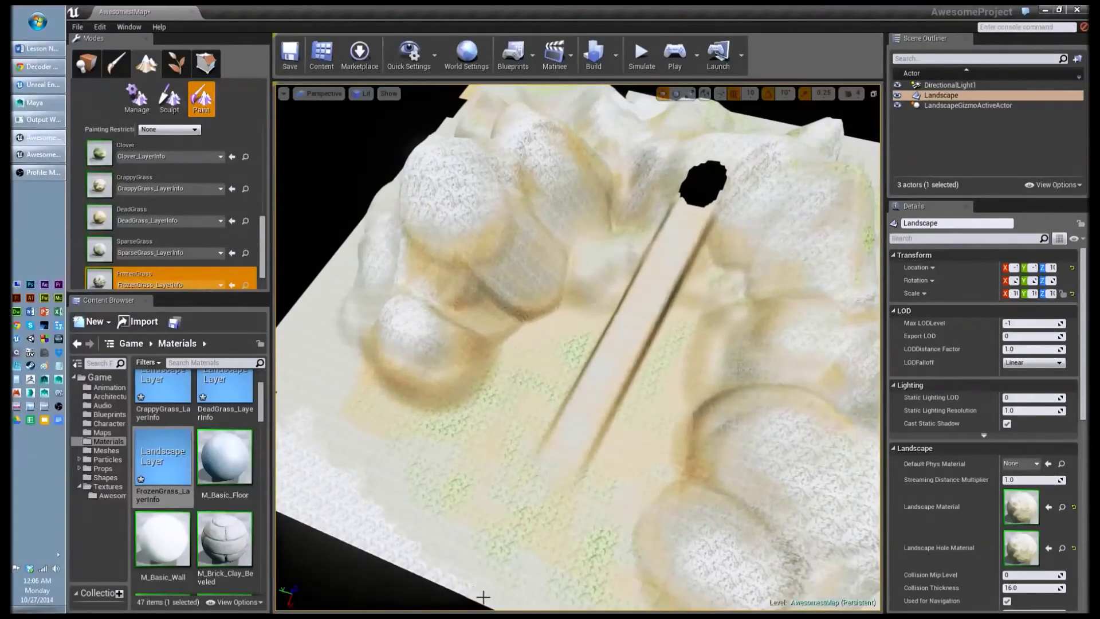
left_click_drag(457, 115, 476, 99)
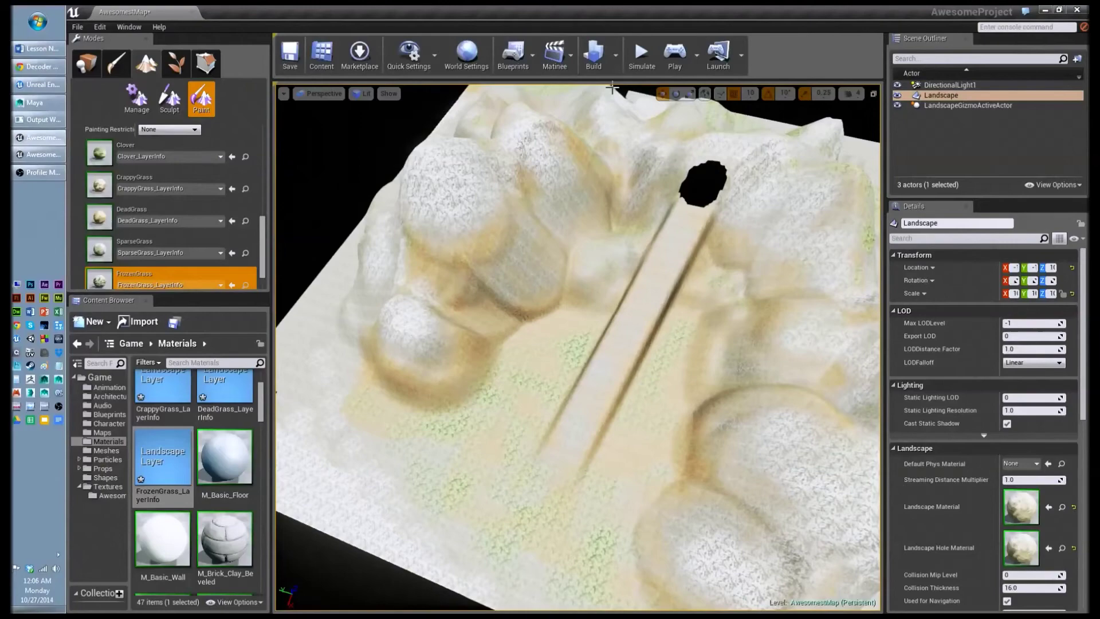
left_click_drag(776, 341, 636, 235, "alt")
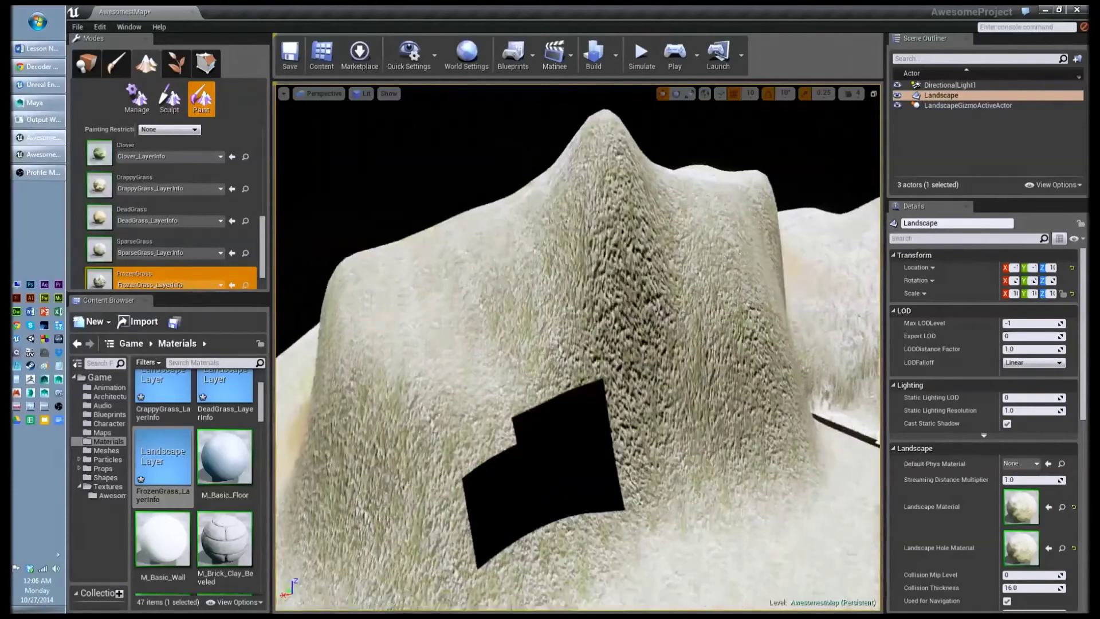
mouse_move(552, 457)
left_mouse_down()
mouse_move(516, 479)
mouse_move(716, 527)
left_mouse_up()
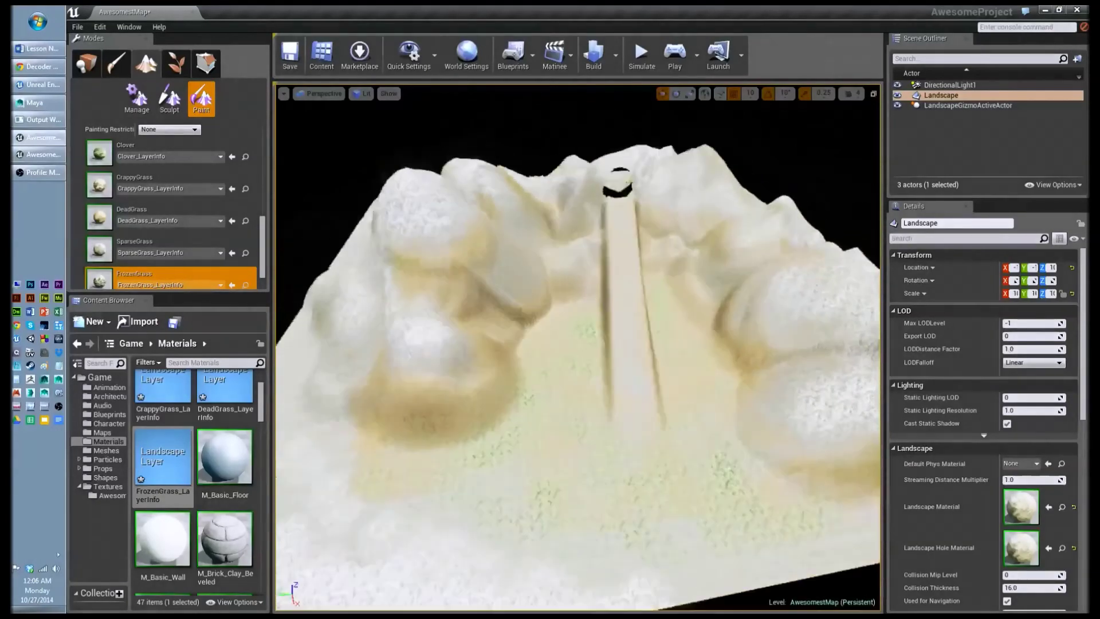
Paint the FrozenGrass layer over the tops of the left-hand, rear and right-hand hills.
left_click_drag(573, 343, 578, 395, "alt")
mouse_move(360, 319)
left_mouse_down("alt")
mouse_move(363, 299)
mouse_move(435, 373)
mouse_move(401, 325)
mouse_move(459, 261)
mouse_move(449, 165)
mouse_move(523, 162)
mouse_move(466, 103)
mouse_move(481, 212)
left_mouse_up("alt")
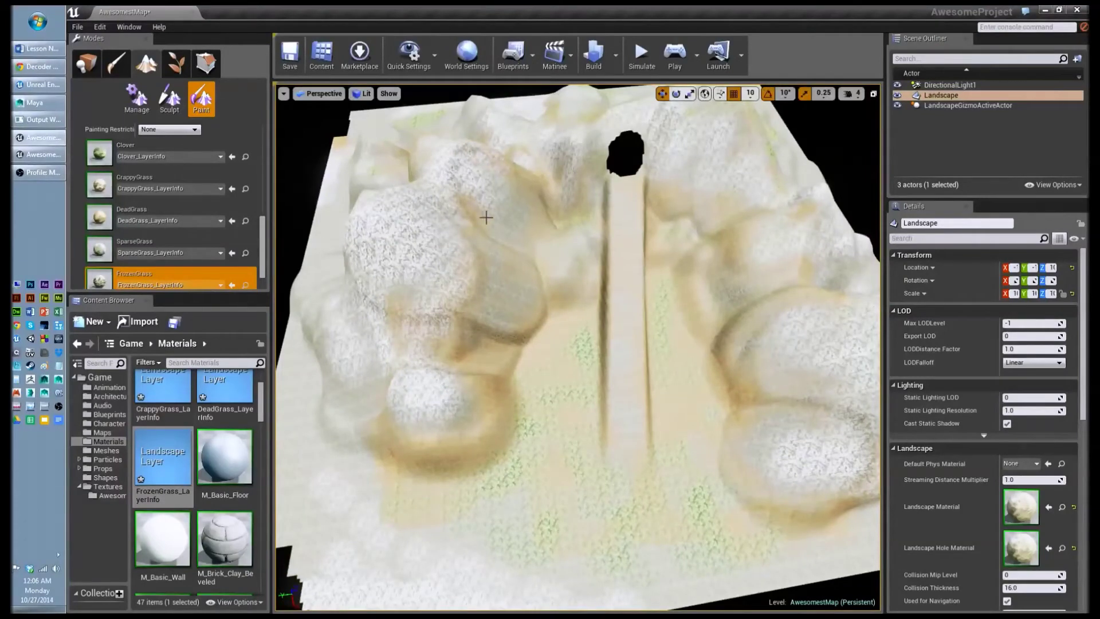
mouse_move(491, 285)
left_mouse_down()
mouse_move(418, 216)
mouse_move(437, 167)
mouse_move(571, 147)
left_mouse_up()
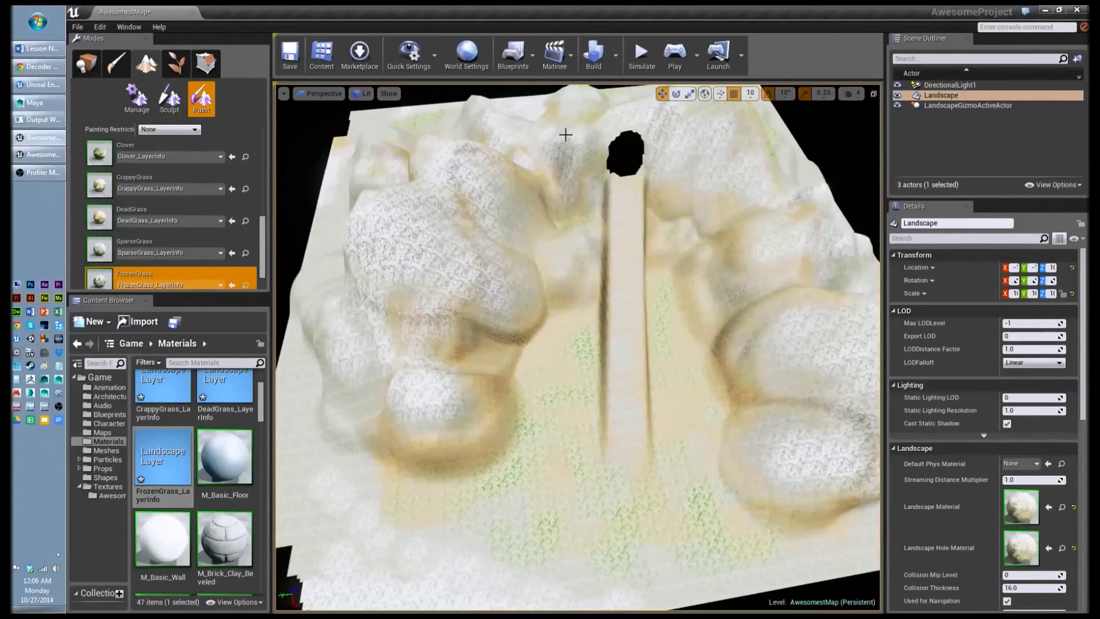
mouse_move(768, 238)
left_mouse_down()
mouse_move(756, 283)
mouse_move(777, 365)
mouse_move(835, 451)
left_mouse_up()
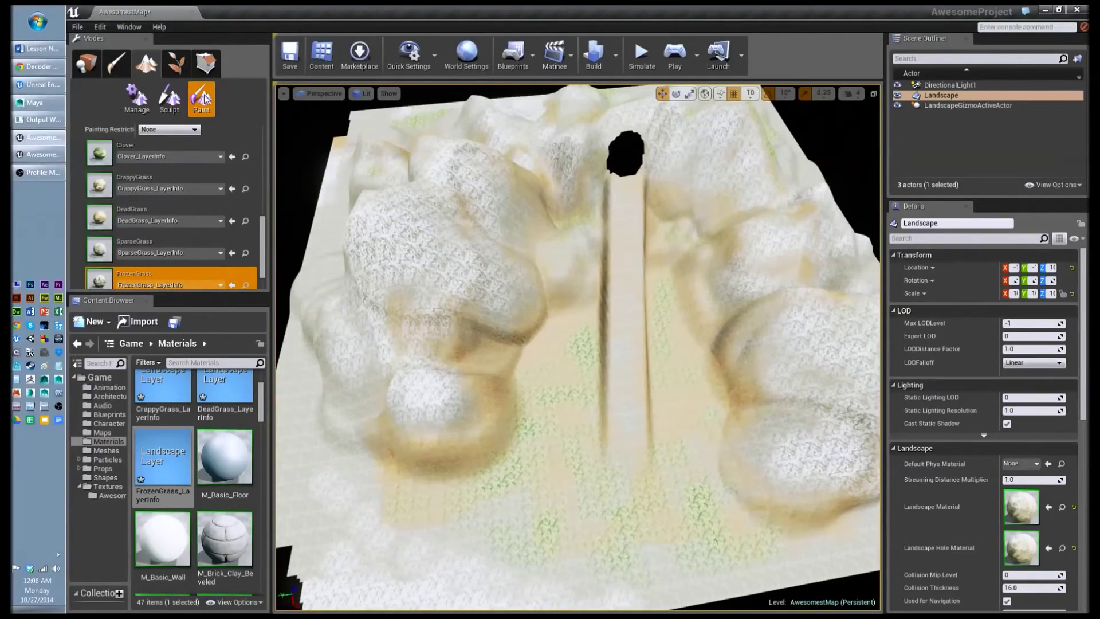
scroll(98, 150, "up", 10)
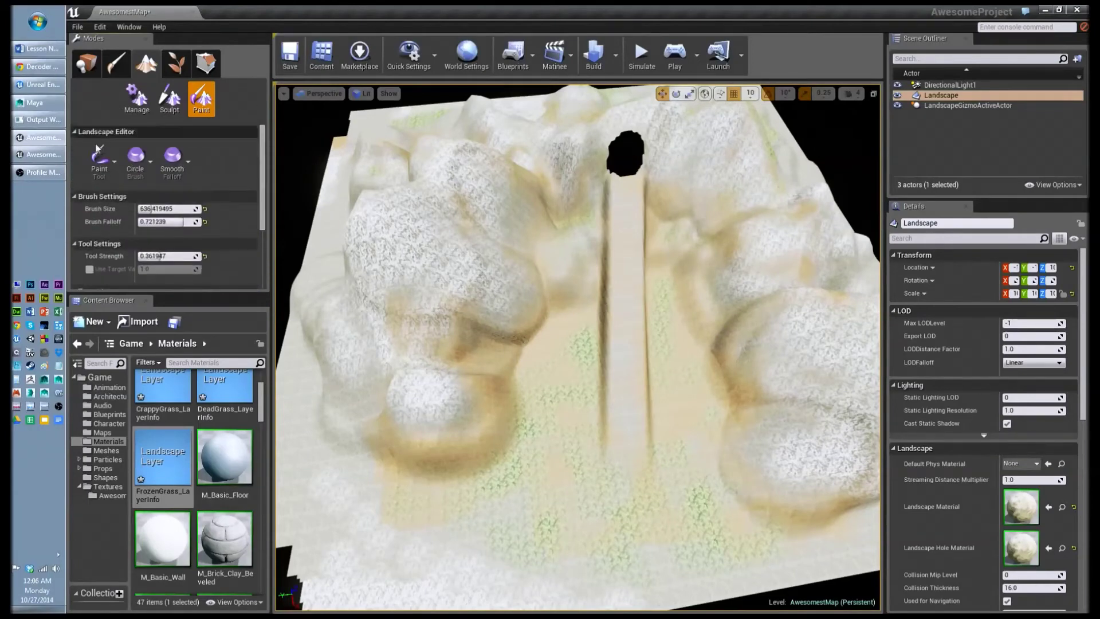
Switch the landscape paint tool to Smooth and bring the target layers into view.
left_click(98, 153)
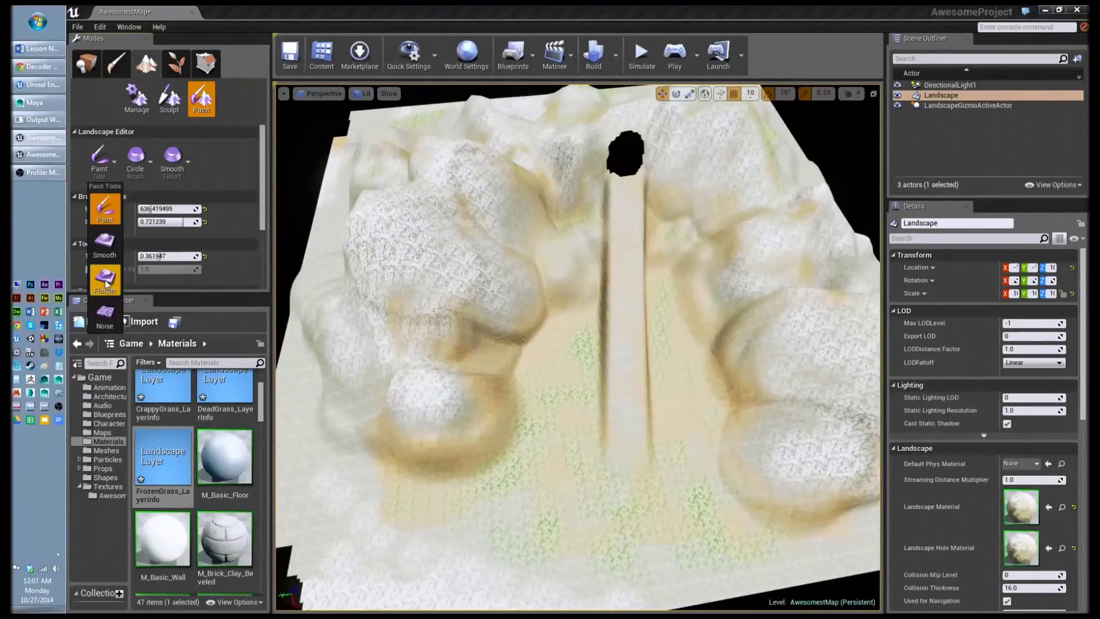
left_click(104, 243)
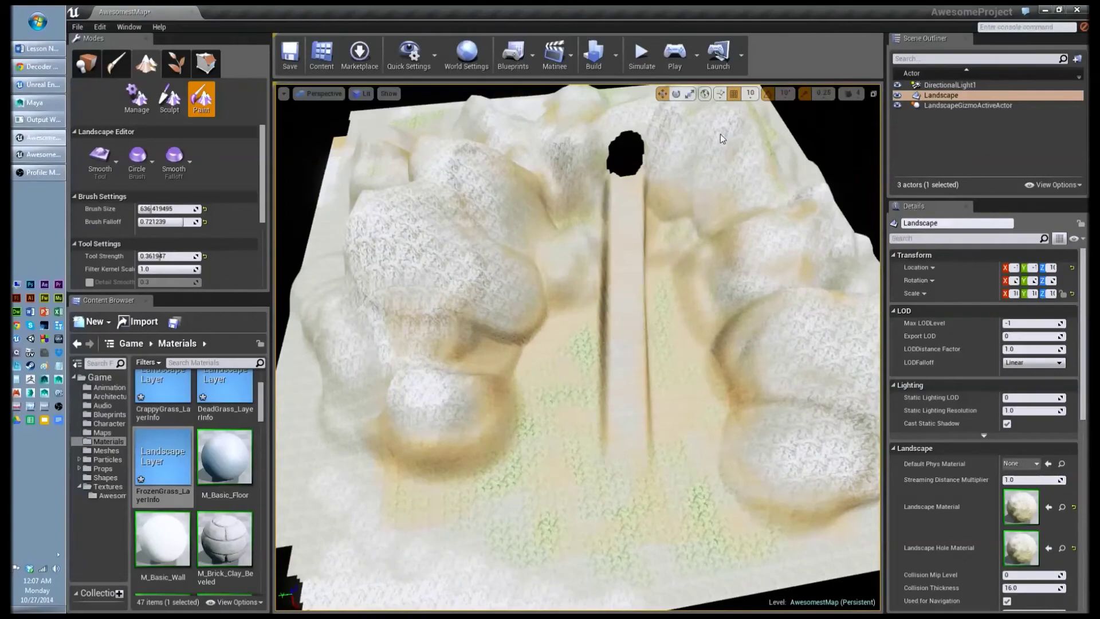
mouse_move(497, 355)
right_mouse_down()
mouse_move(497, 298)
mouse_move(497, 355)
right_mouse_up()
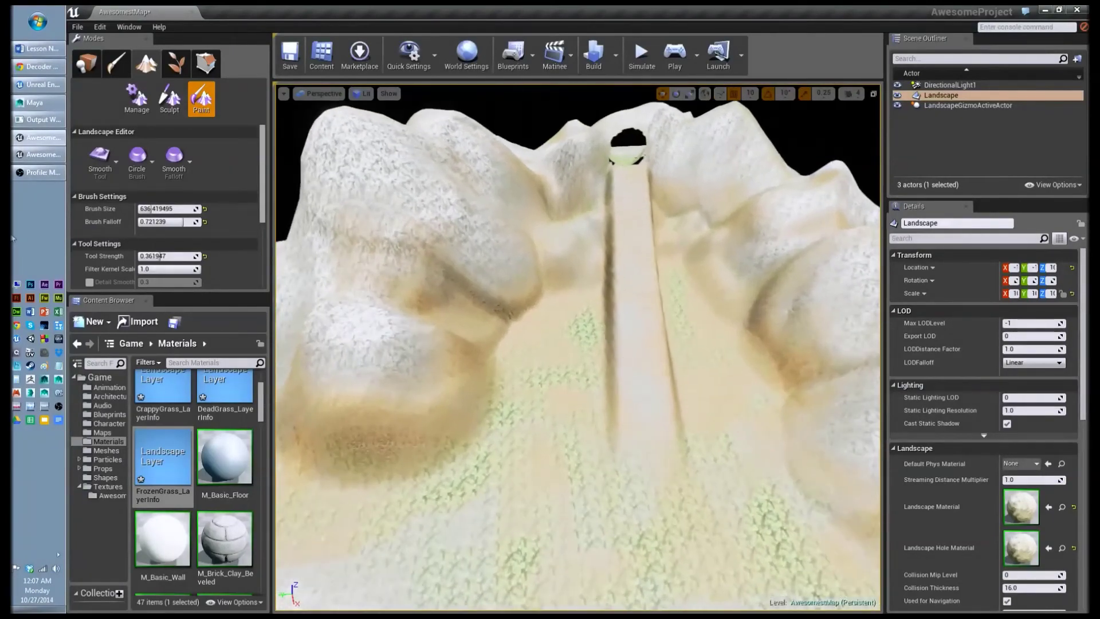
scroll(264, 275, "down", 5)
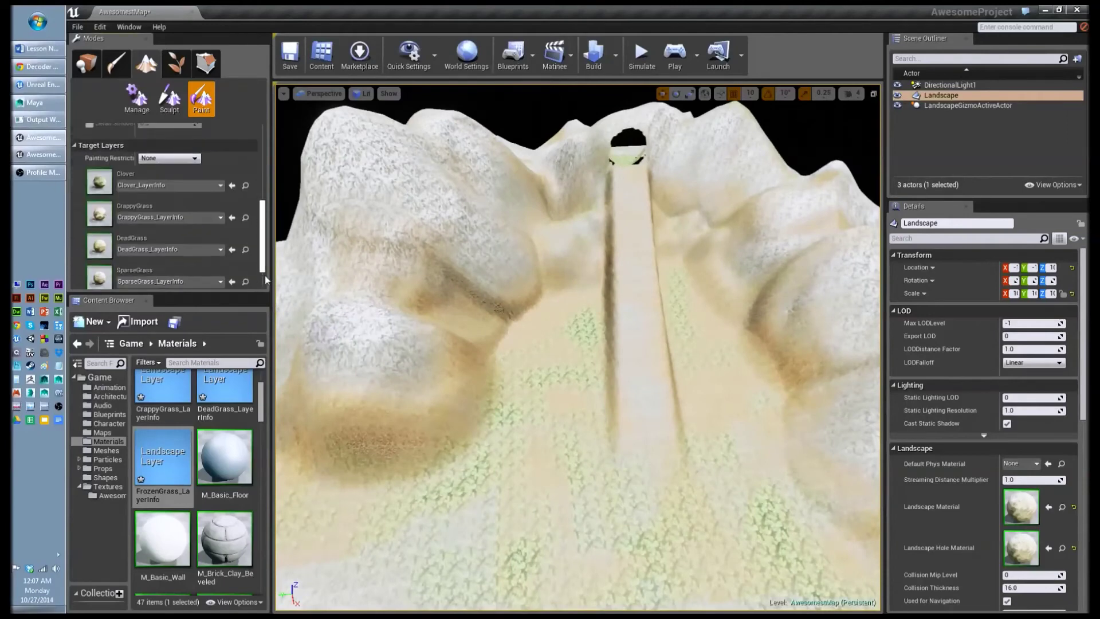
Place a Player Start actor on the raised road in the valley and reposition it there.
left_click(88, 64)
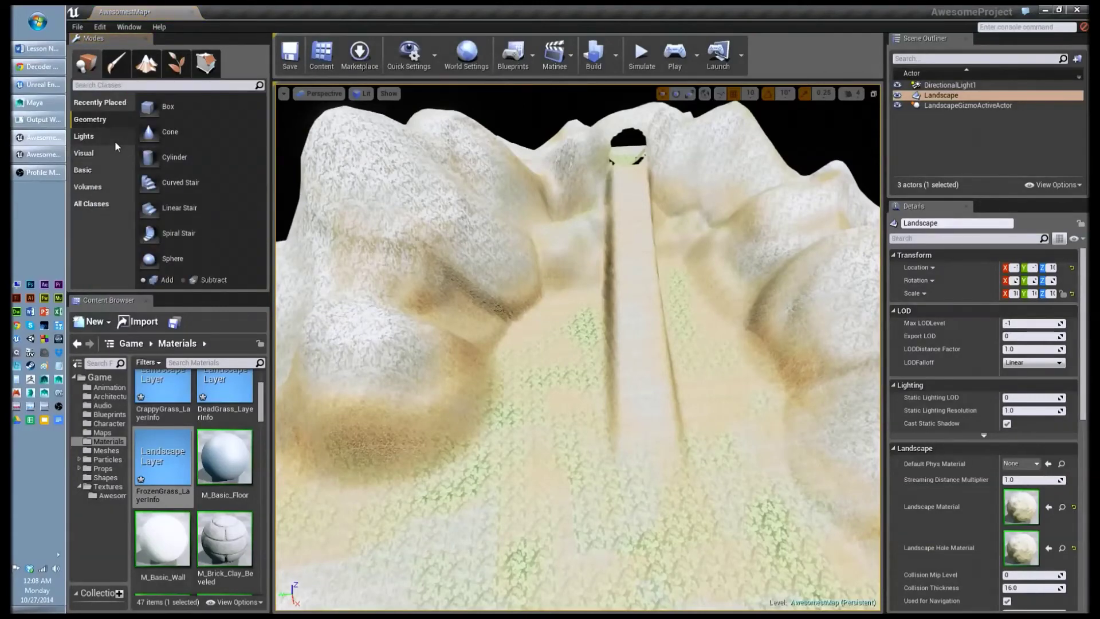
left_click(102, 171)
left_click_drag(170, 141, 572, 331)
right_click_drag(630, 363, 557, 258)
left_click_drag(519, 283, 563, 358)
mouse_move(573, 304)
right_mouse_down()
mouse_move(598, 323)
mouse_move(554, 305)
right_mouse_up()
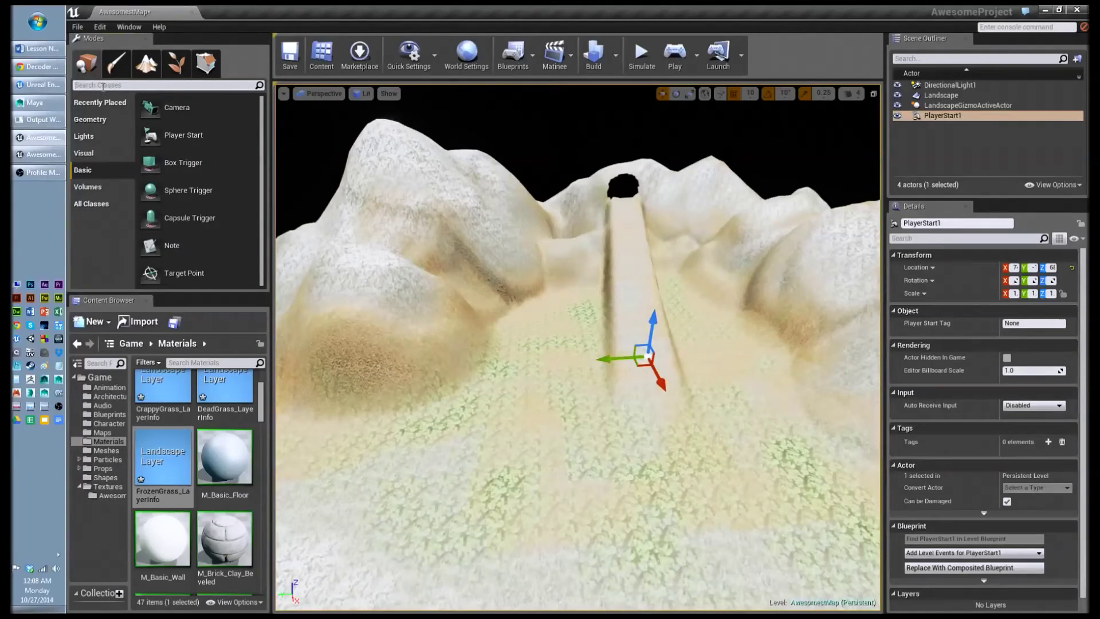
Find BP_Sky_Sphere in the placeable classes and add it to the level above the road's far end.
type("sk")
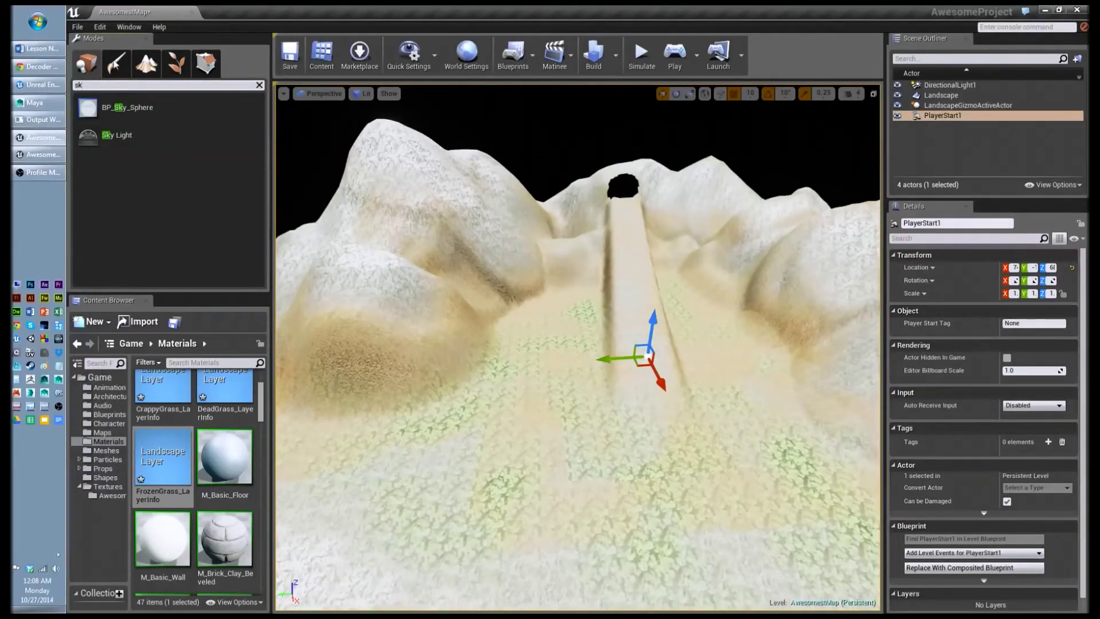
left_click_drag(114, 107, 647, 156)
right_click_drag(746, 336, 682, 301)
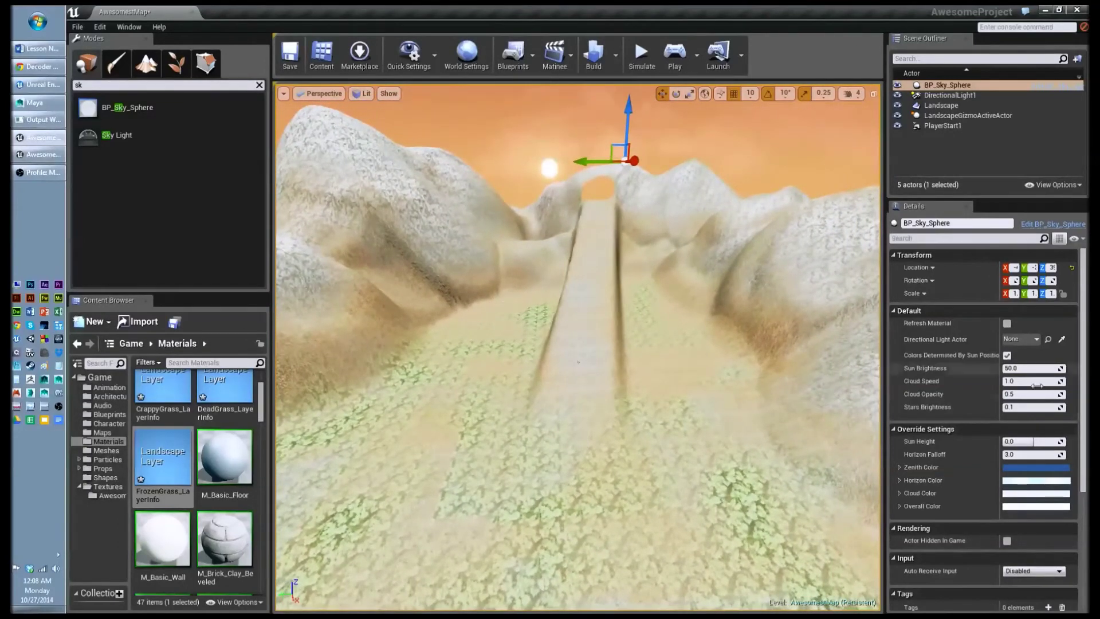
Set the sky sphere's sun brightness to about 46.95, cloud speed to about 1.07 and cloud opacity to about 0.9, and clear the class search.
left_click_drag(1015, 366, 1034, 393)
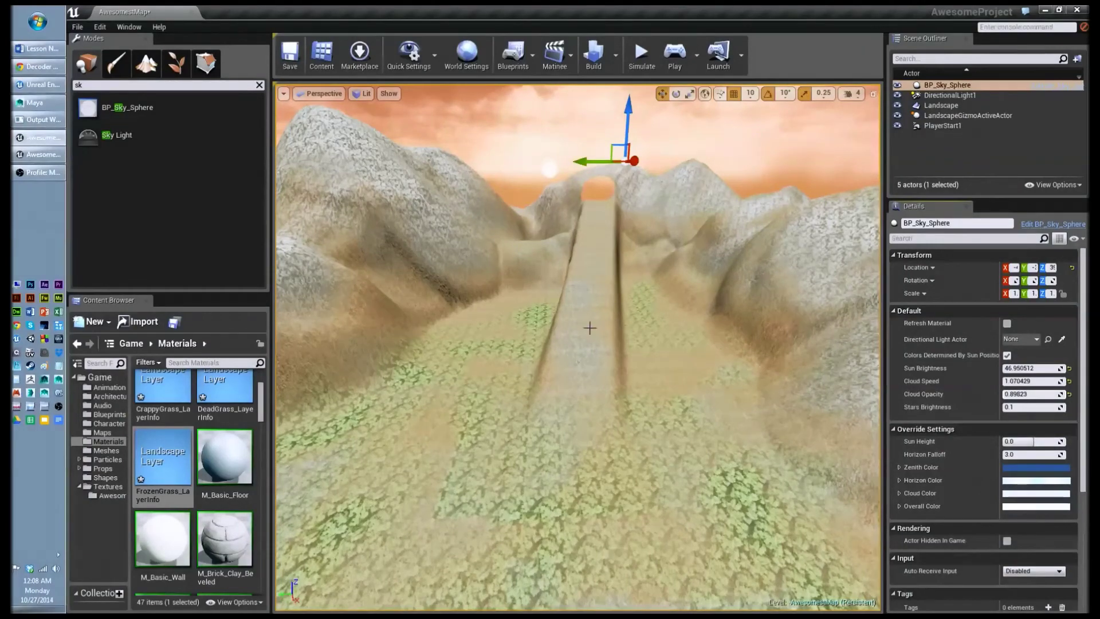
left_click_drag(497, 318, 547, 344, "alt")
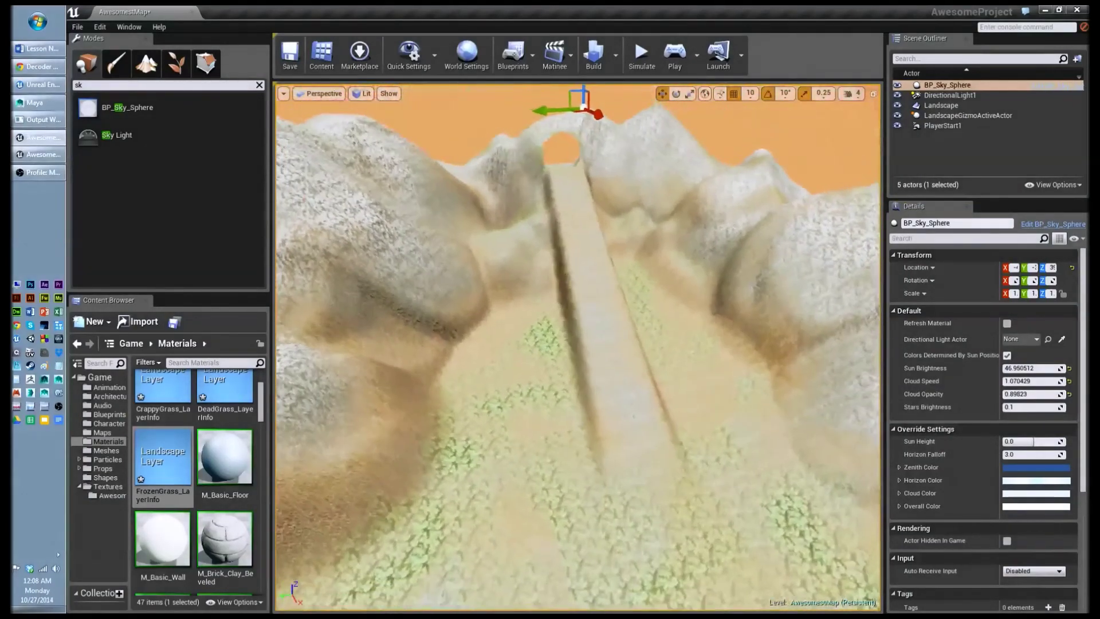
mouse_move(575, 166)
left_mouse_down("alt")
mouse_move(569, 132)
mouse_move(578, 189)
mouse_move(584, 172)
mouse_move(576, 185)
left_mouse_up("alt")
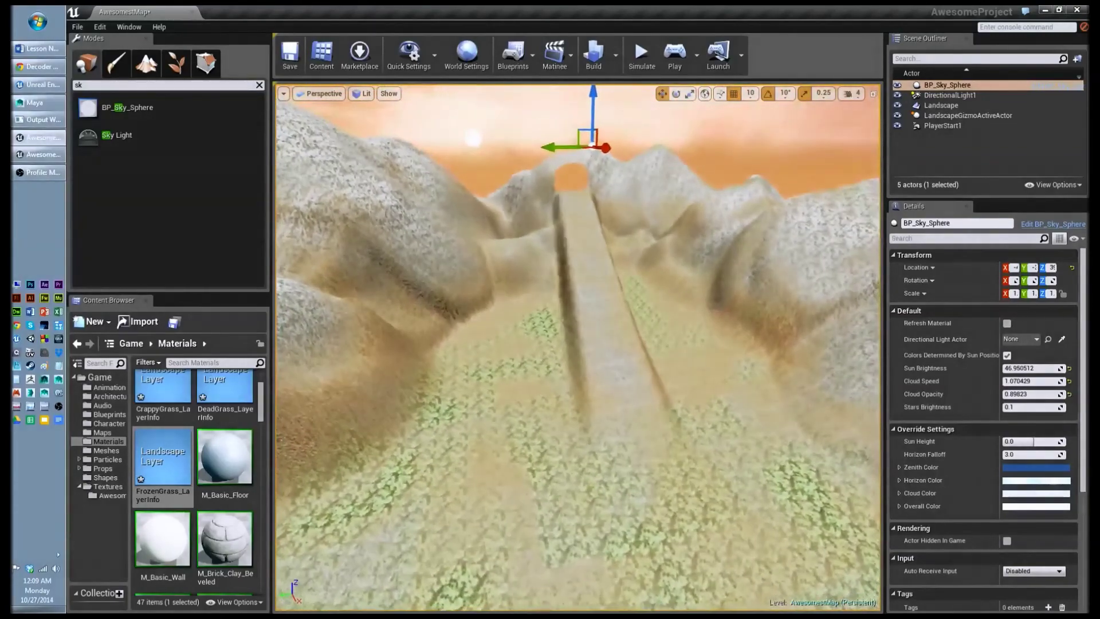
key("BackSpace")
key("BackSpace")
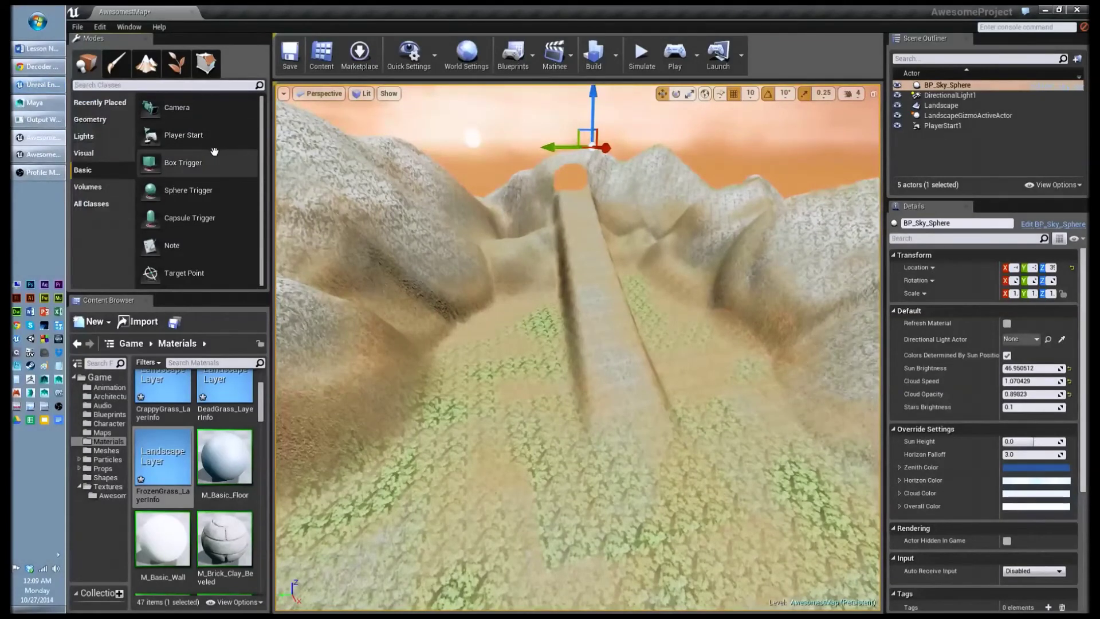
Switch to Foliage mode and add the Cabbage static mesh from the Props folder to the foliage mesh list.
left_click(178, 66)
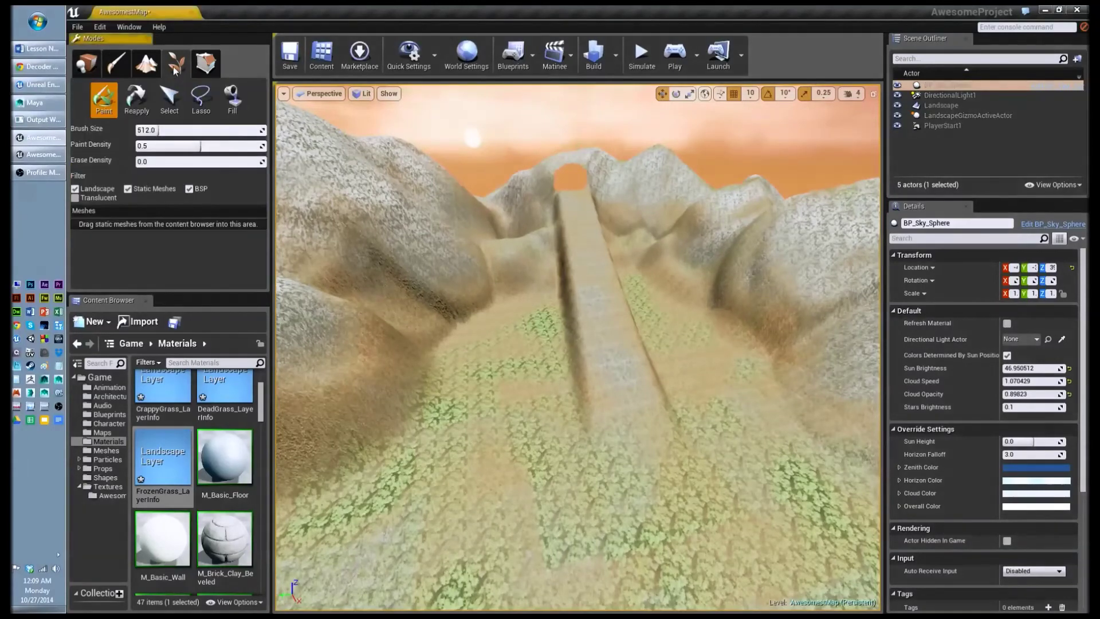
left_click(103, 469)
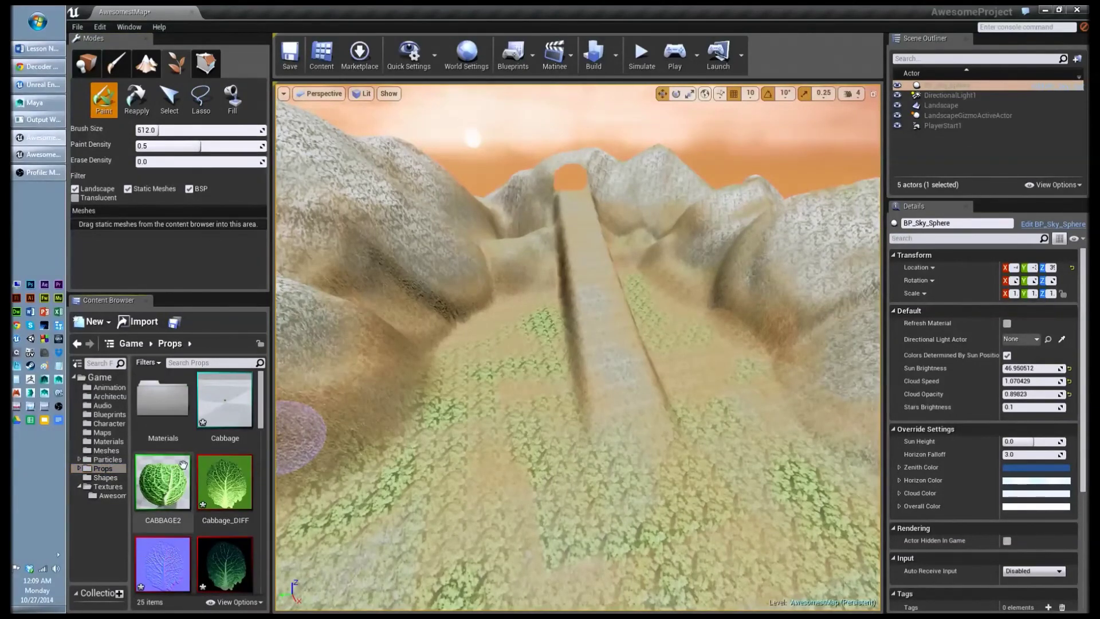
left_click(224, 414)
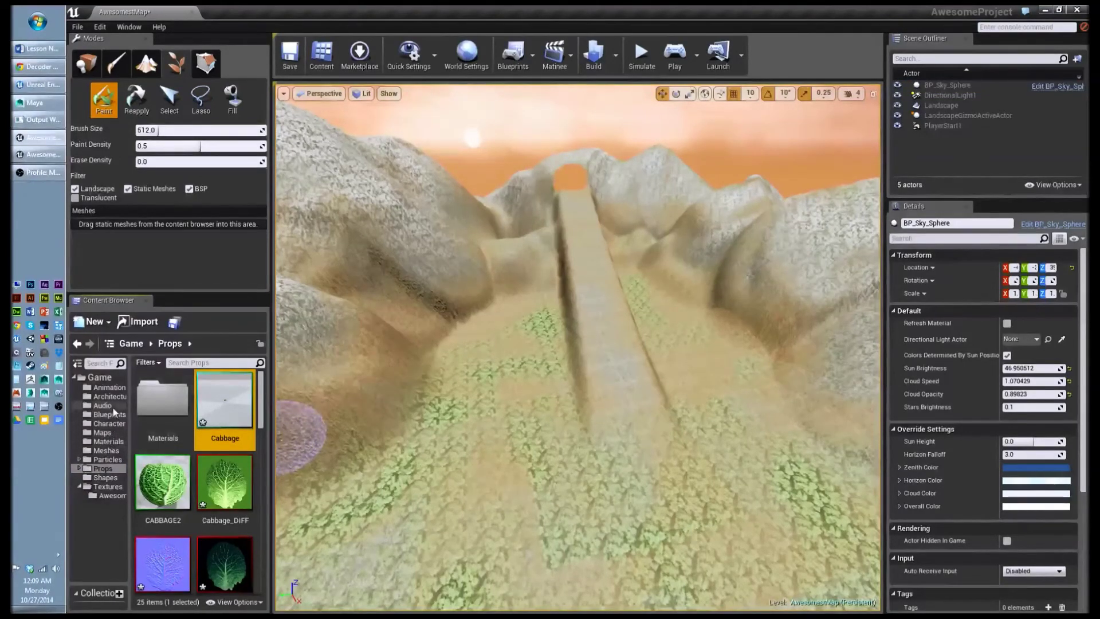
mouse_move(218, 371)
left_mouse_down()
mouse_move(217, 229)
mouse_move(214, 401)
left_mouse_up()
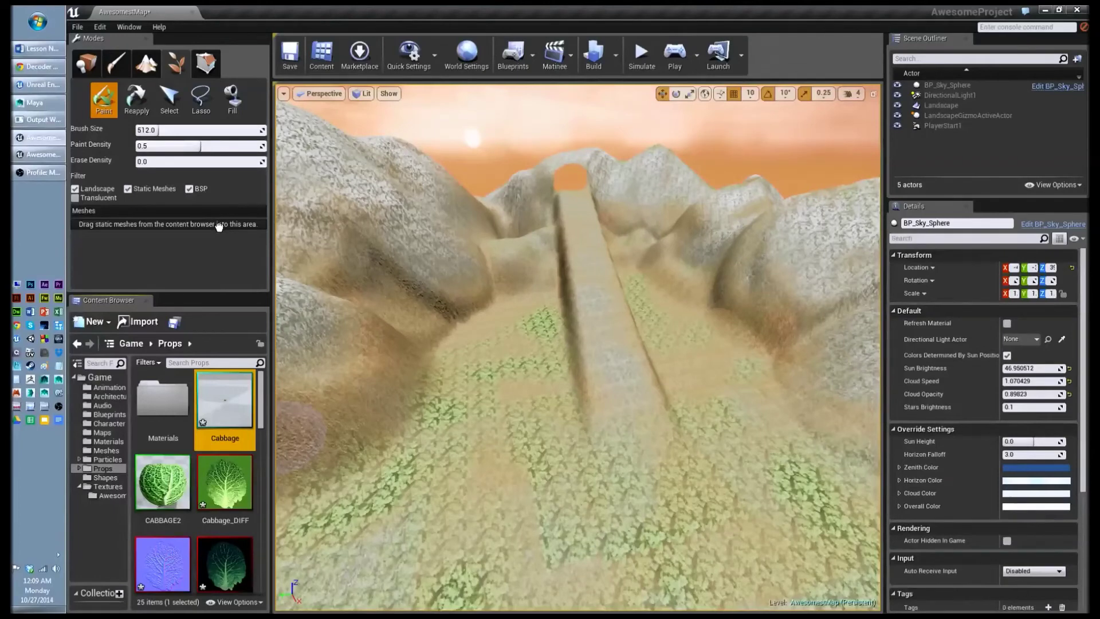
left_click_drag(219, 225, 219, 228)
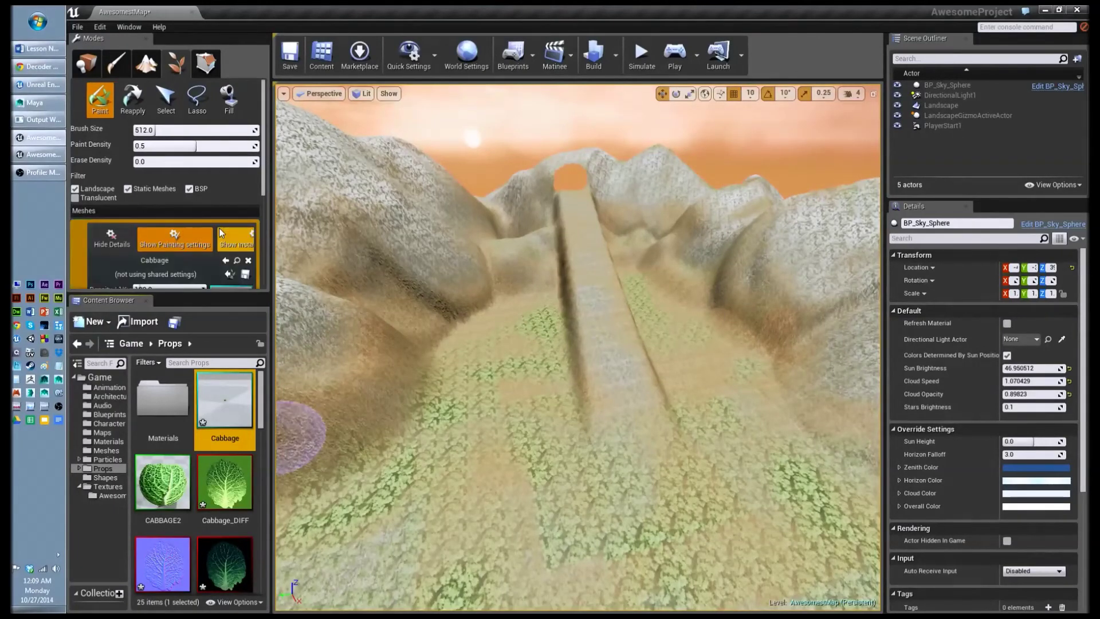
Set the Cabbage foliage's uniform scale to a minimum of 5 and a maximum of 100.
left_click_drag(187, 293, 187, 432)
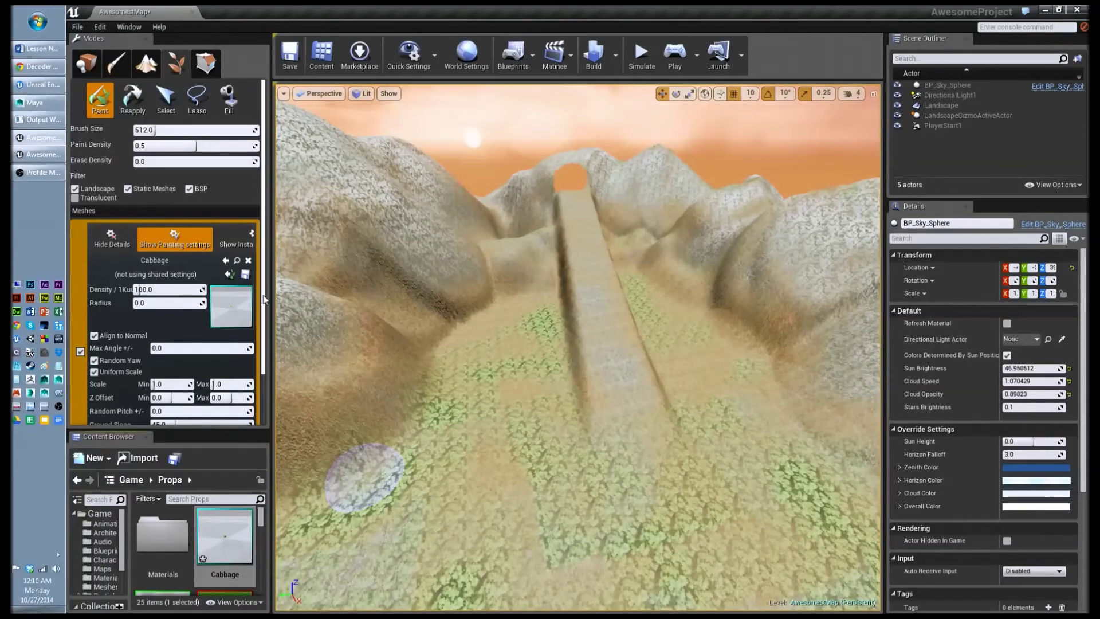
scroll(264, 298, "down", 3)
left_click(173, 322)
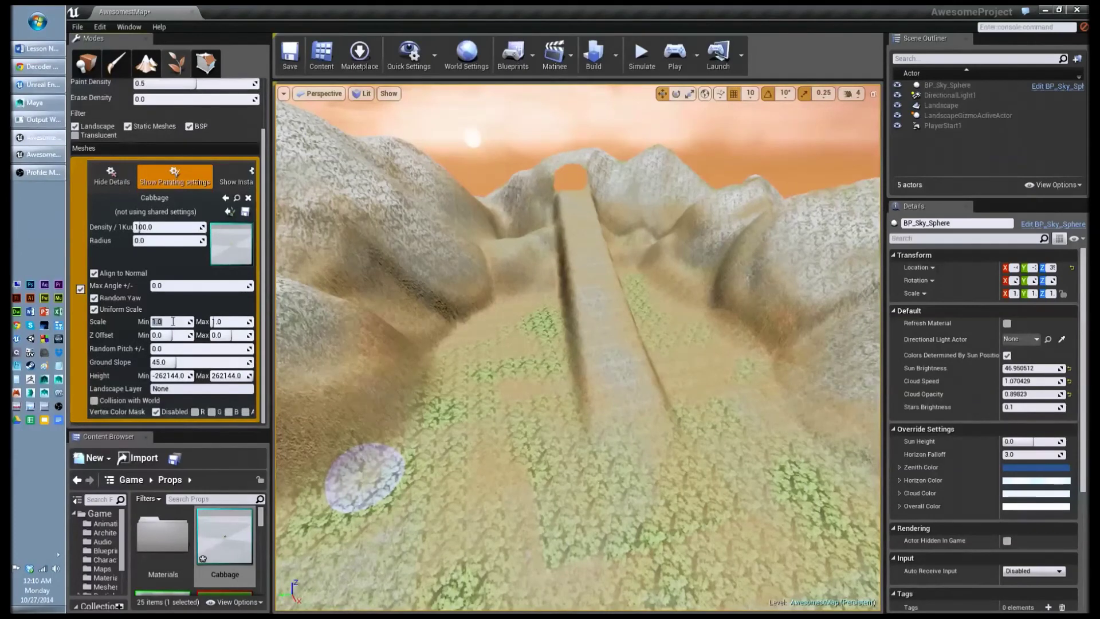
type("5")
key("Tab")
type("1000")
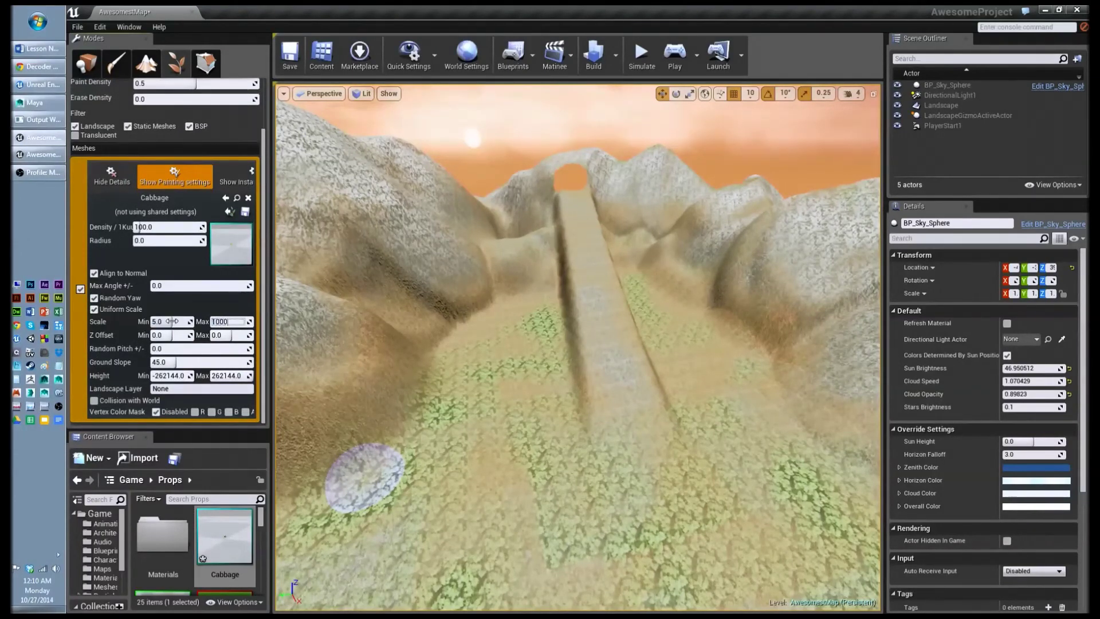
type("00")
key("Return")
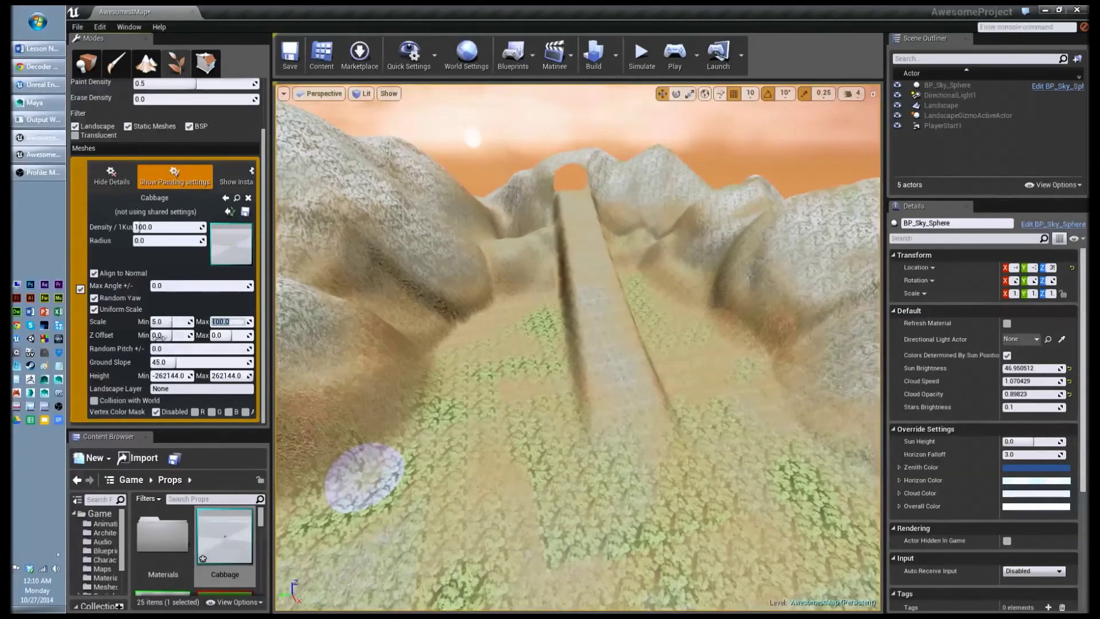
Set the Cabbage foliage's maximum Z offset to 10.
left_click(159, 337)
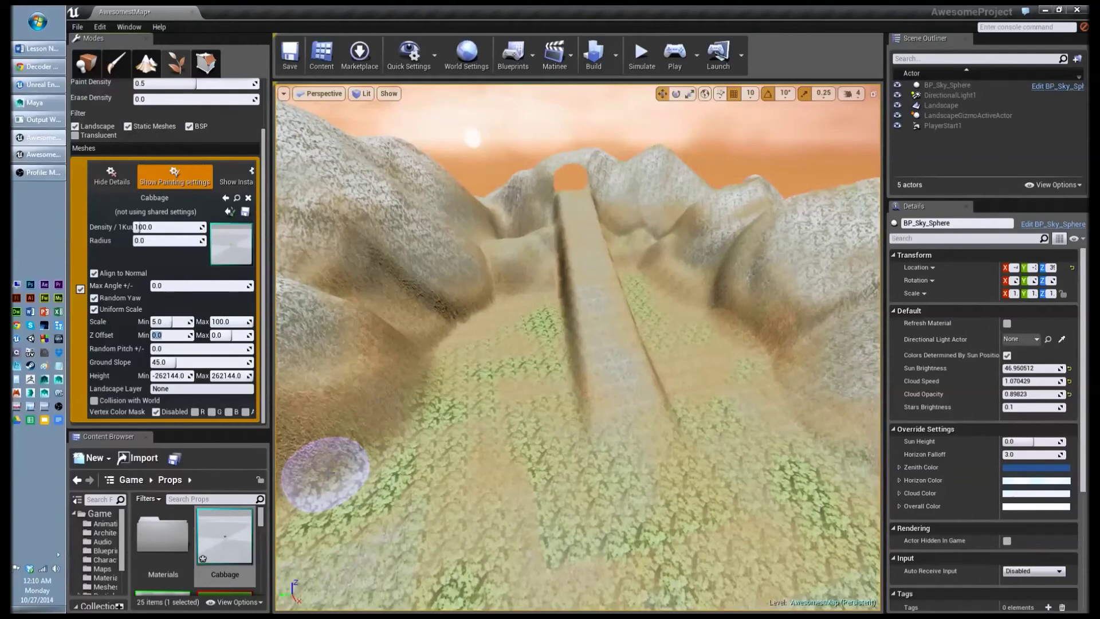
key("Tab")
type("10")
key("Return")
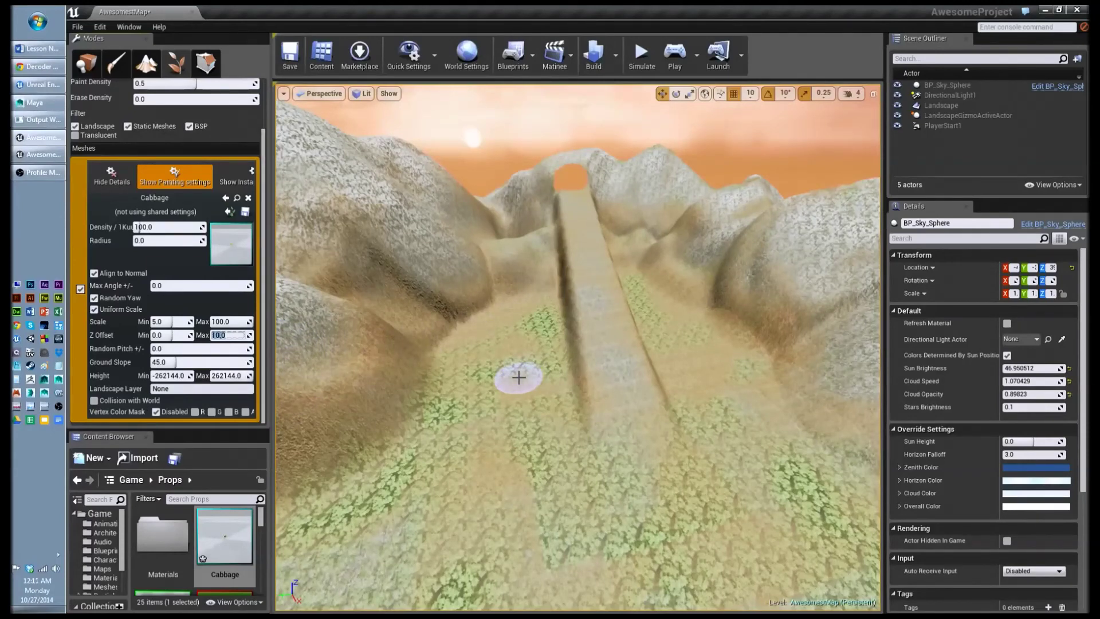
Paint Cabbage foliage over the valley floor on both sides of the road and onto the surrounding hillsides.
mouse_move(518, 376)
left_mouse_down()
mouse_move(504, 373)
mouse_move(453, 449)
mouse_move(527, 455)
mouse_move(556, 520)
mouse_move(500, 556)
mouse_move(458, 538)
mouse_move(534, 551)
mouse_move(518, 575)
left_mouse_up()
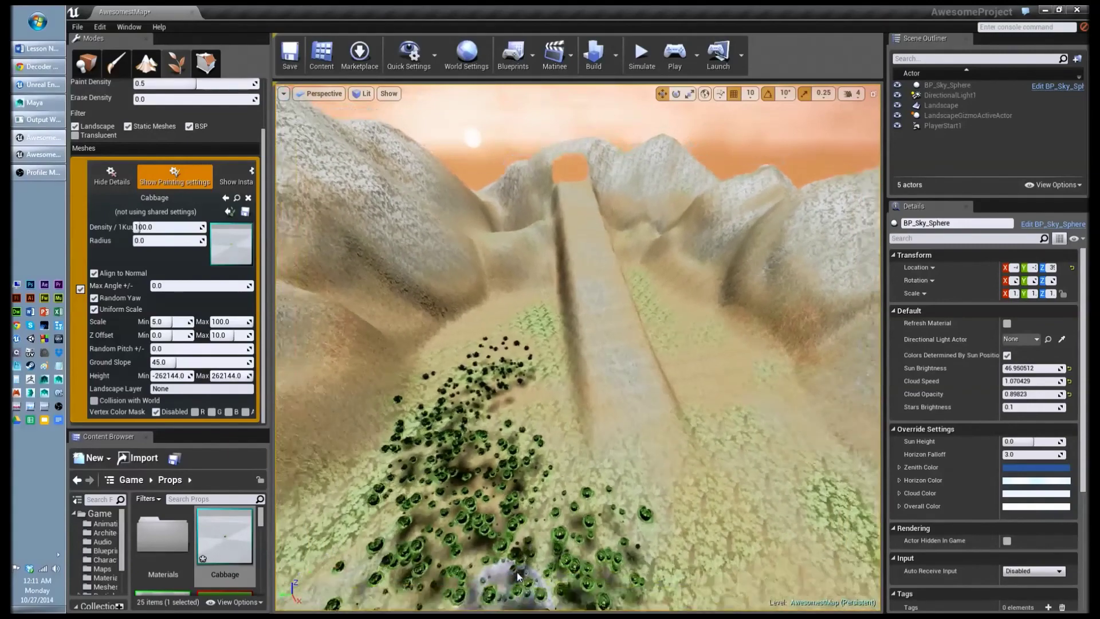
scroll(516, 574, "down", 4)
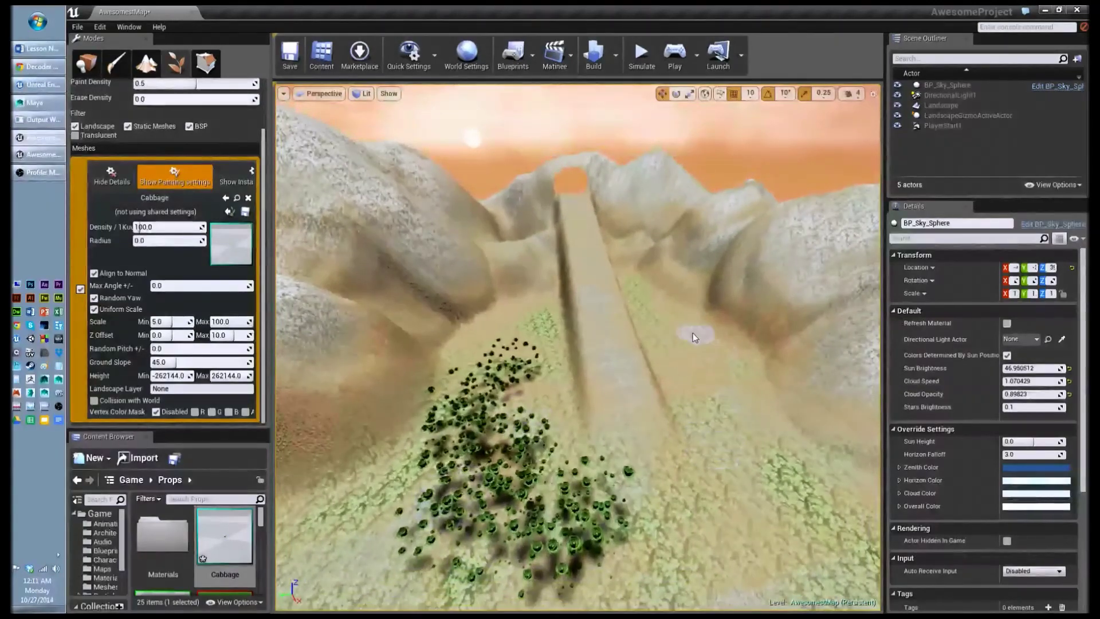
mouse_move(706, 372)
left_mouse_down()
mouse_move(726, 431)
mouse_move(793, 361)
mouse_move(771, 312)
mouse_move(801, 278)
mouse_move(713, 256)
mouse_move(743, 307)
mouse_move(819, 224)
mouse_move(834, 384)
mouse_move(767, 435)
mouse_move(658, 223)
mouse_move(594, 230)
mouse_move(633, 224)
mouse_move(668, 344)
mouse_move(664, 321)
mouse_move(593, 223)
left_mouse_up()
mouse_move(523, 304)
left_mouse_down()
mouse_move(498, 372)
mouse_move(556, 413)
mouse_move(626, 519)
mouse_move(401, 466)
mouse_move(378, 395)
mouse_move(410, 339)
left_mouse_up()
mouse_move(479, 253)
left_mouse_down()
mouse_move(395, 286)
mouse_move(408, 204)
left_mouse_up()
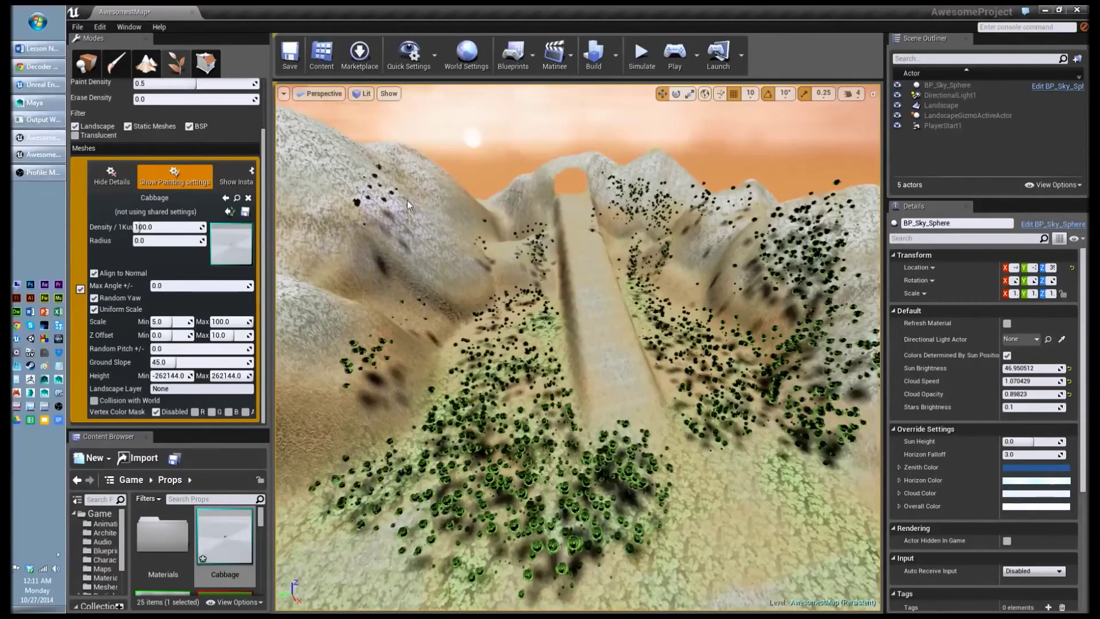
mouse_move(345, 300)
left_mouse_down()
mouse_move(314, 363)
mouse_move(351, 319)
mouse_move(441, 276)
left_mouse_up()
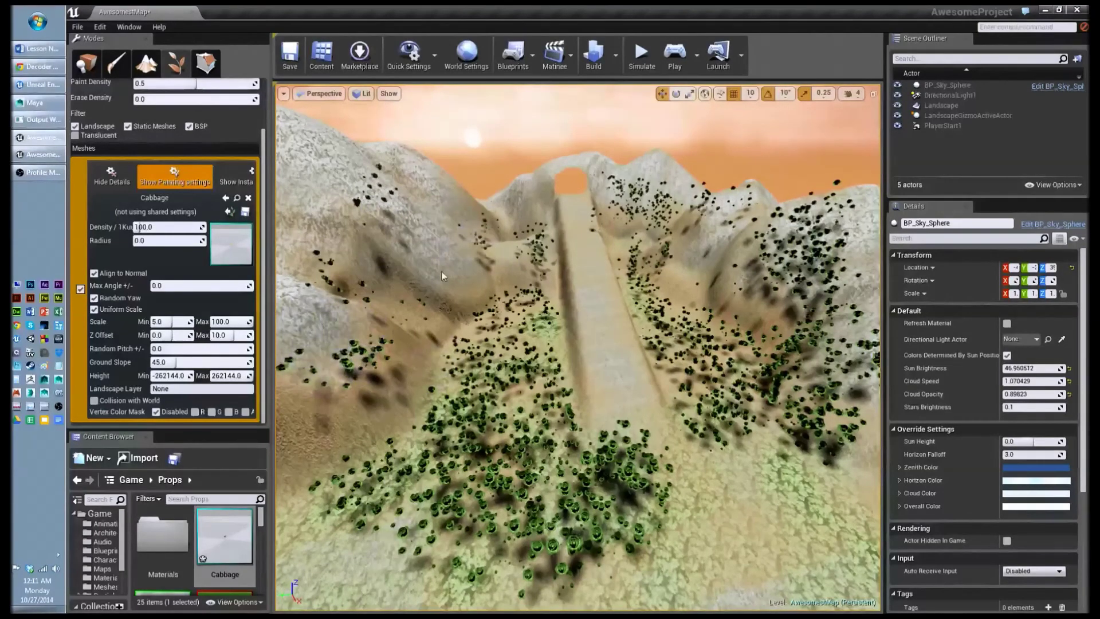
mouse_move(555, 559)
left_mouse_down()
mouse_move(712, 541)
mouse_move(808, 498)
mouse_move(831, 524)
left_mouse_up()
left_click_drag(659, 194, 756, 230)
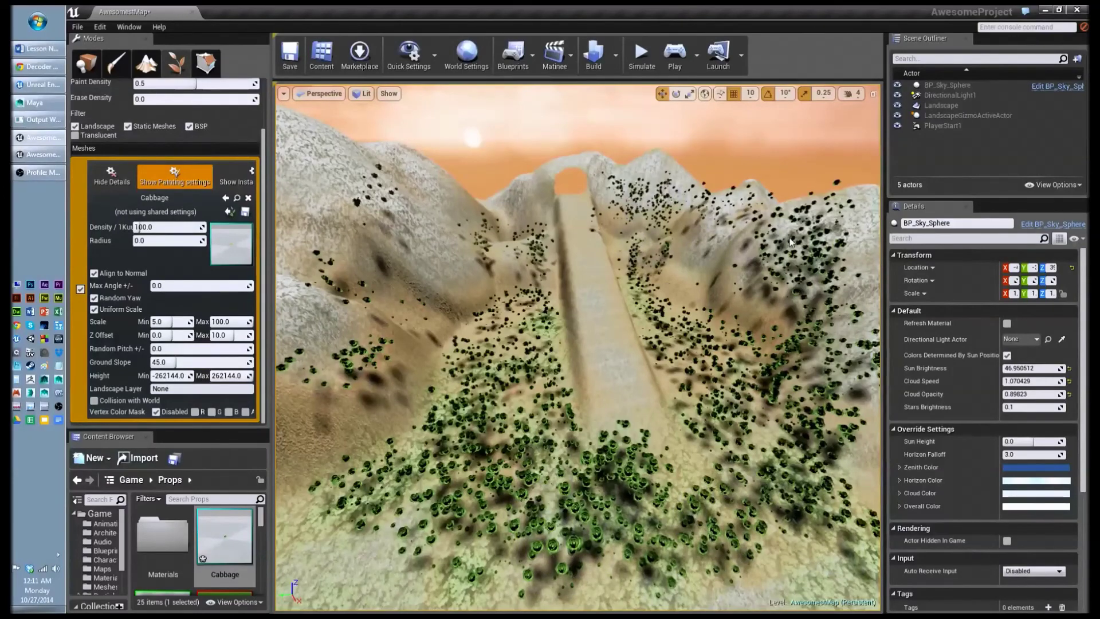
mouse_move(762, 570)
left_mouse_down()
mouse_move(642, 553)
mouse_move(373, 573)
left_mouse_up()
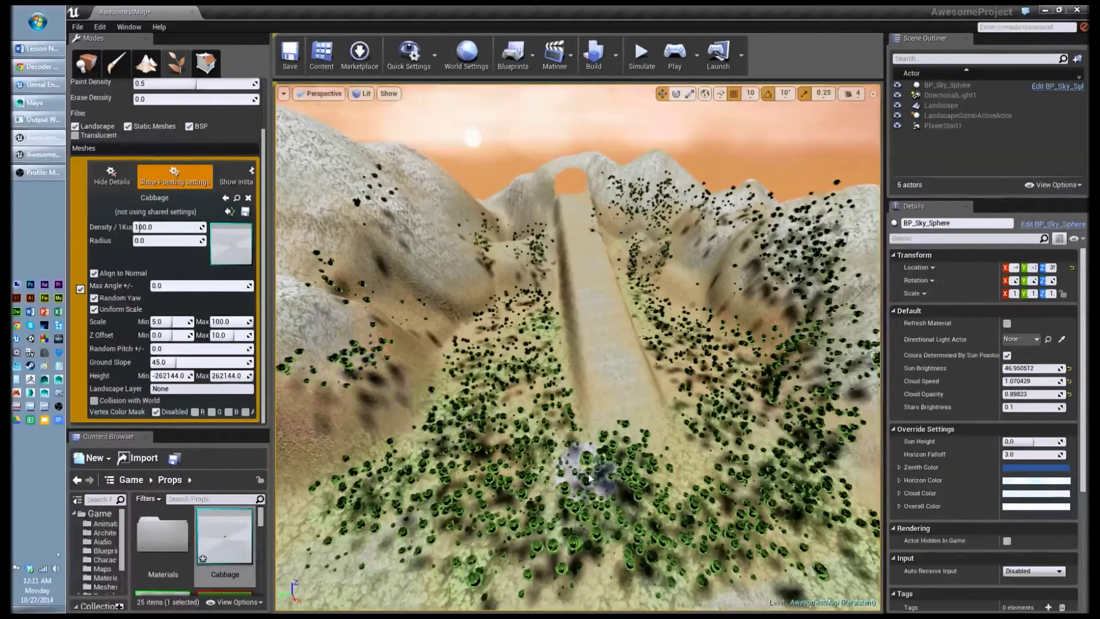
Look over the painted cabbages along the road and save the AwesomestMap level.
scroll(589, 473, "up", 2)
scroll(589, 473, "up", 5)
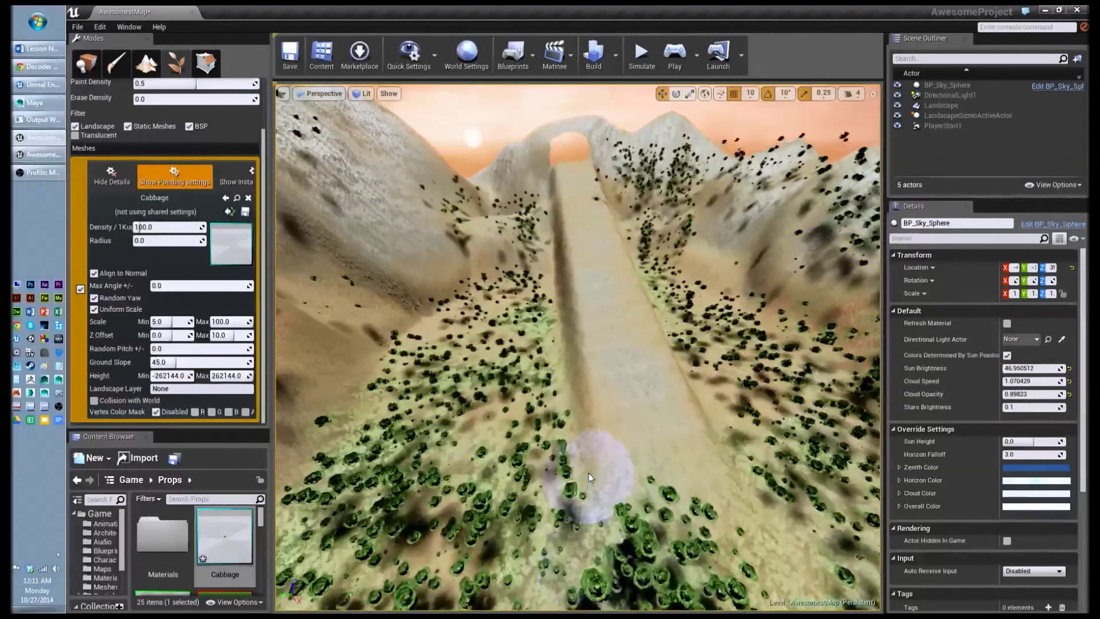
scroll(588, 472, "up", 5)
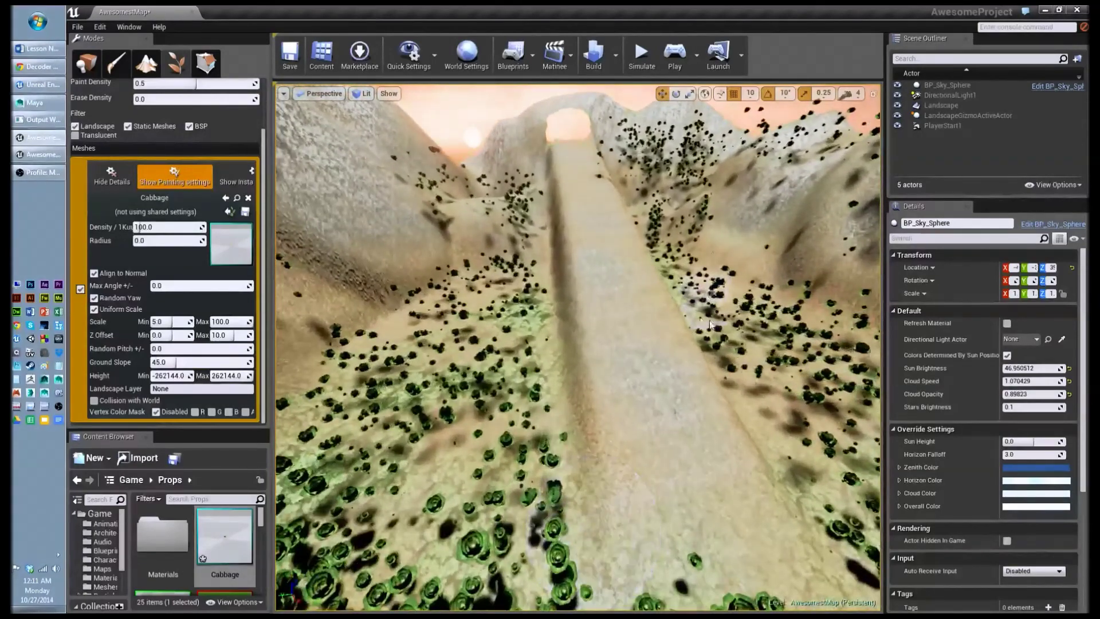
scroll(720, 333, "down", 5)
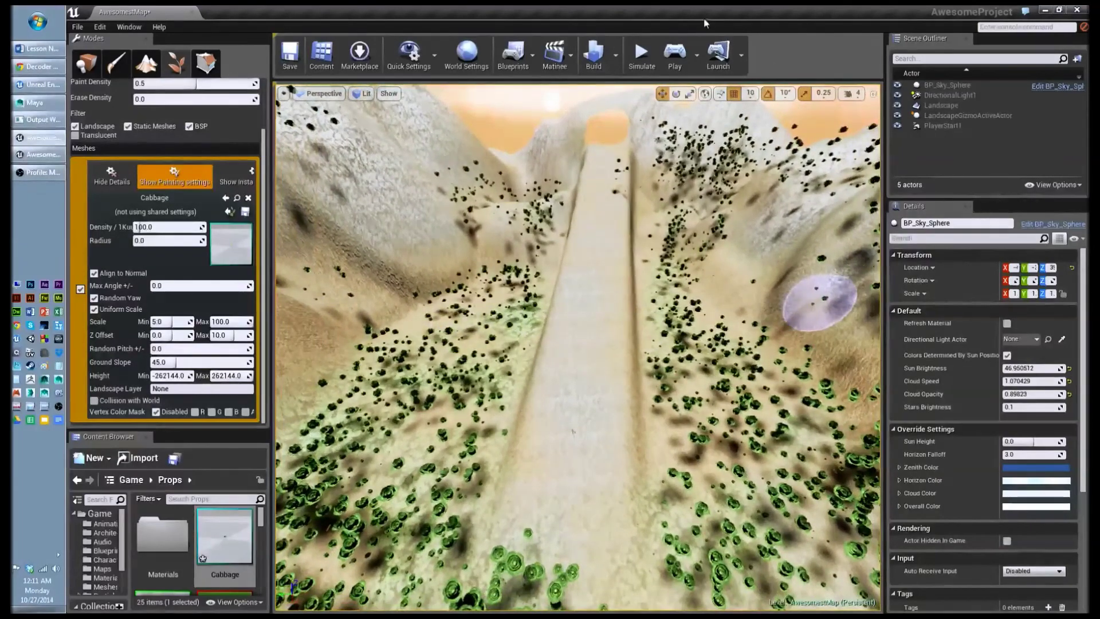
left_click(293, 66)
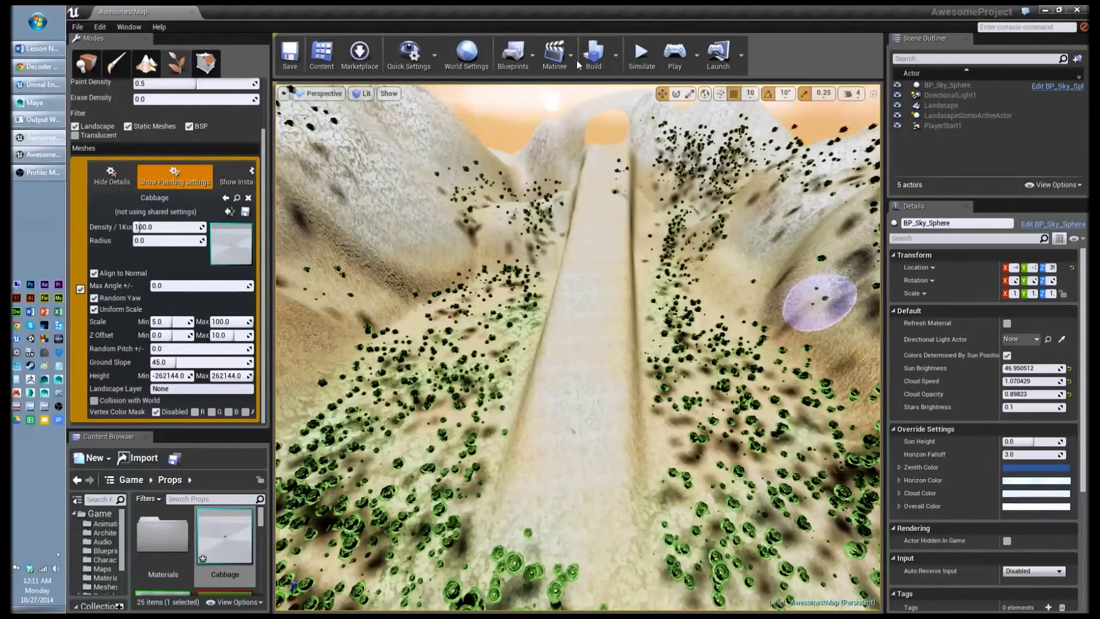
Review the lighting quality levels for the build and build the level with its lighting.
left_click(615, 56)
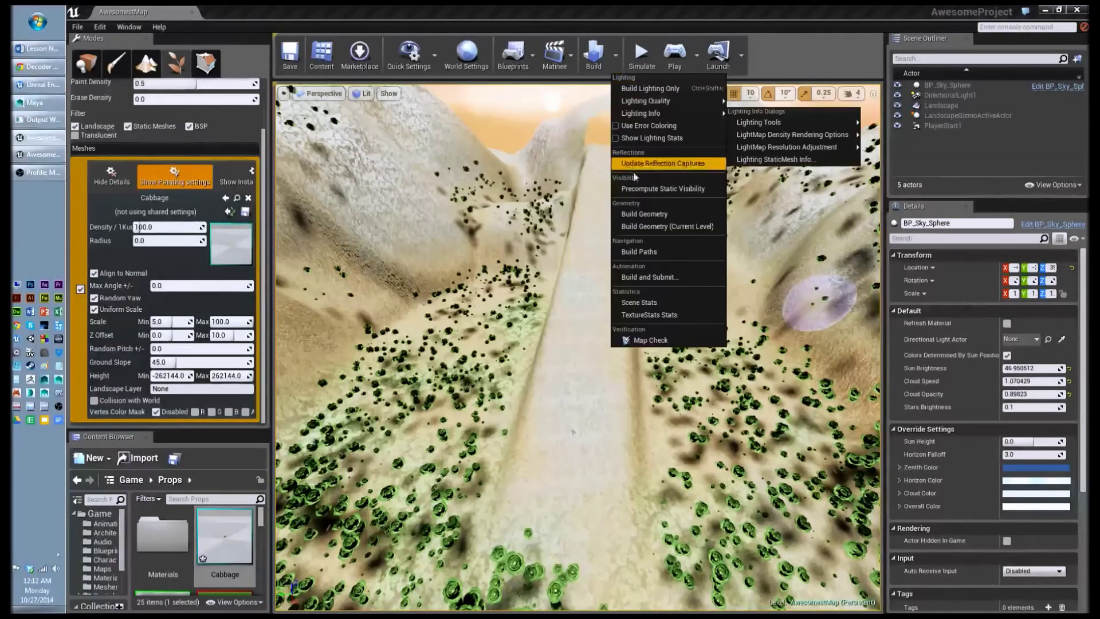
mouse_move(665, 100)
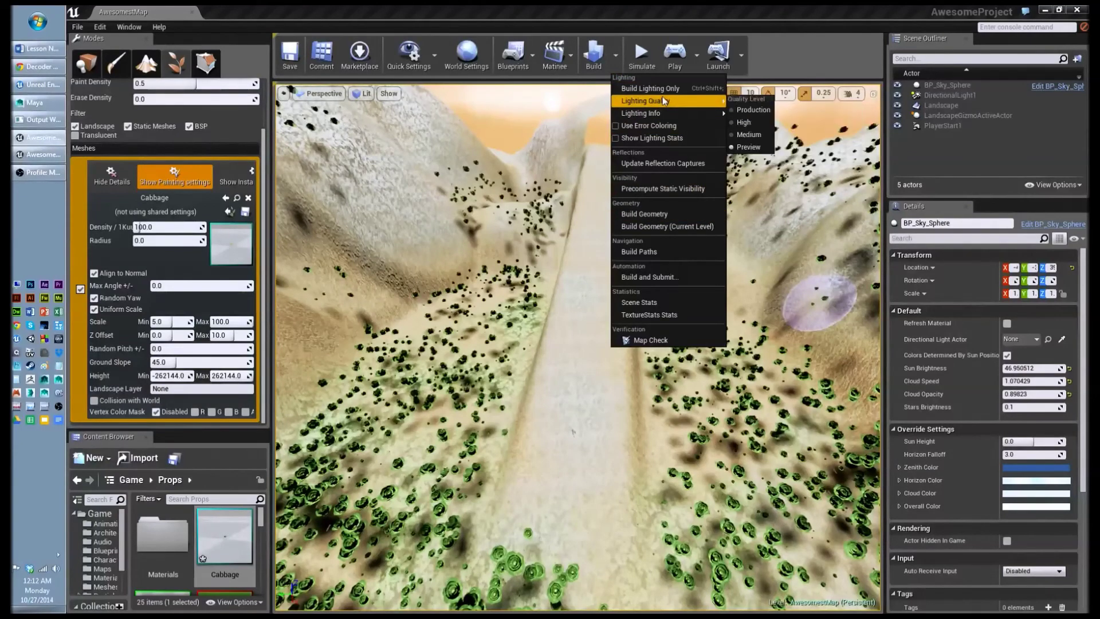
left_click(593, 59)
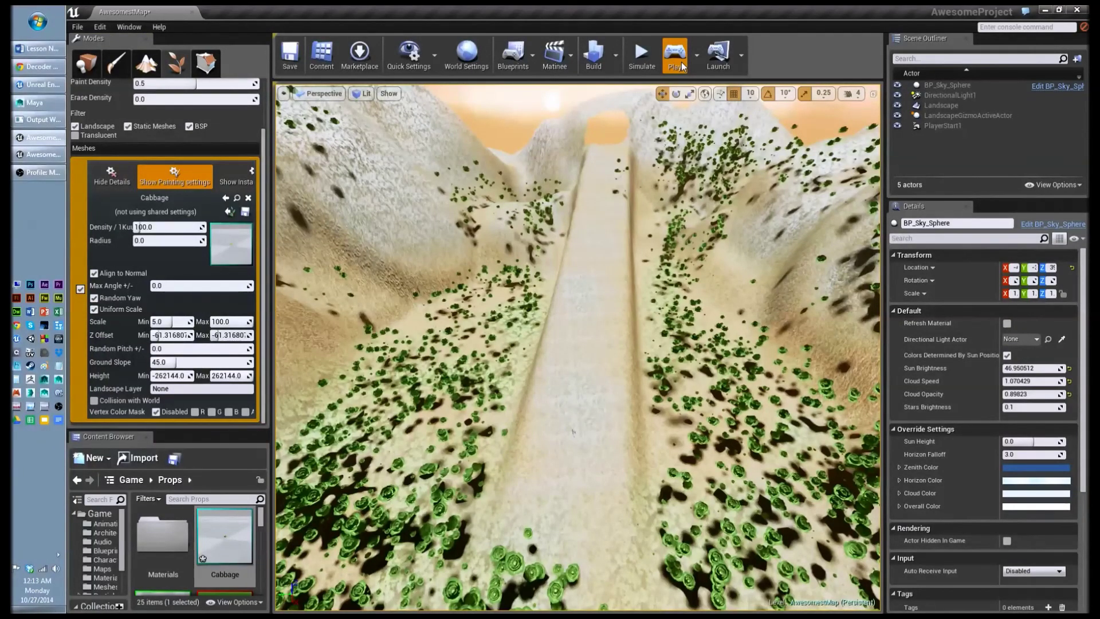
Play the level, walk past the painted cabbages and up the hill through the rock arch, and end the play session.
left_click(678, 55)
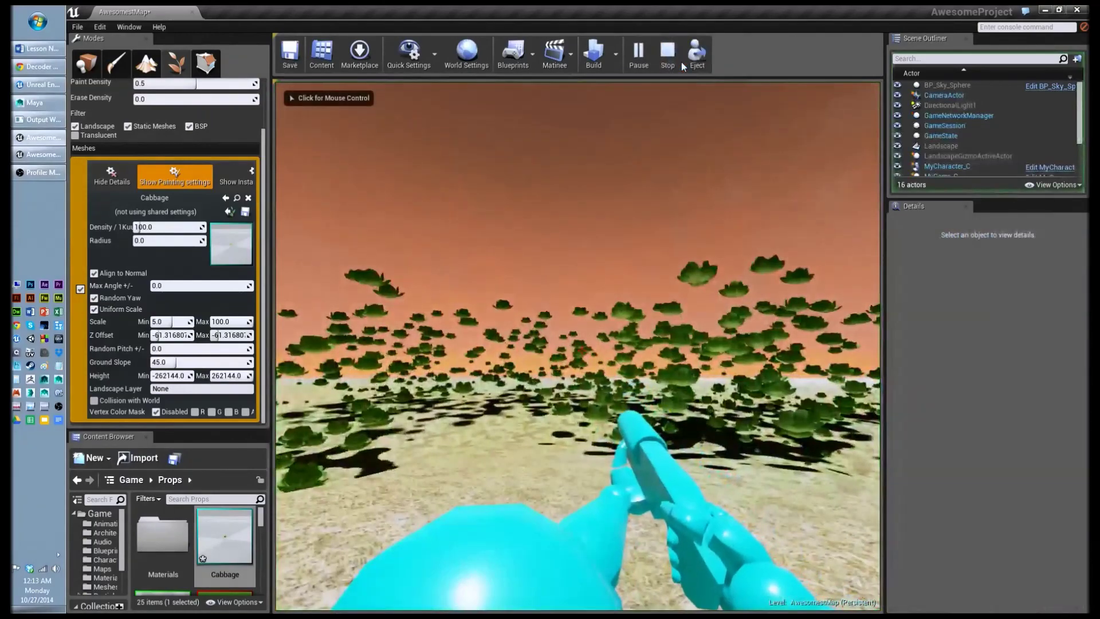
left_click(612, 290)
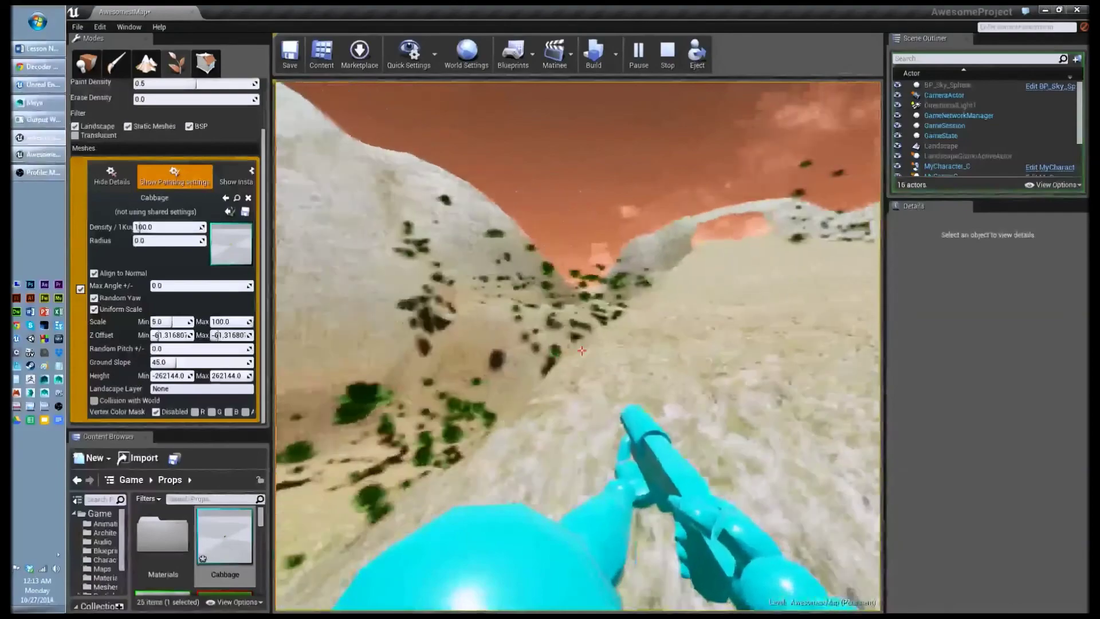
key("w")
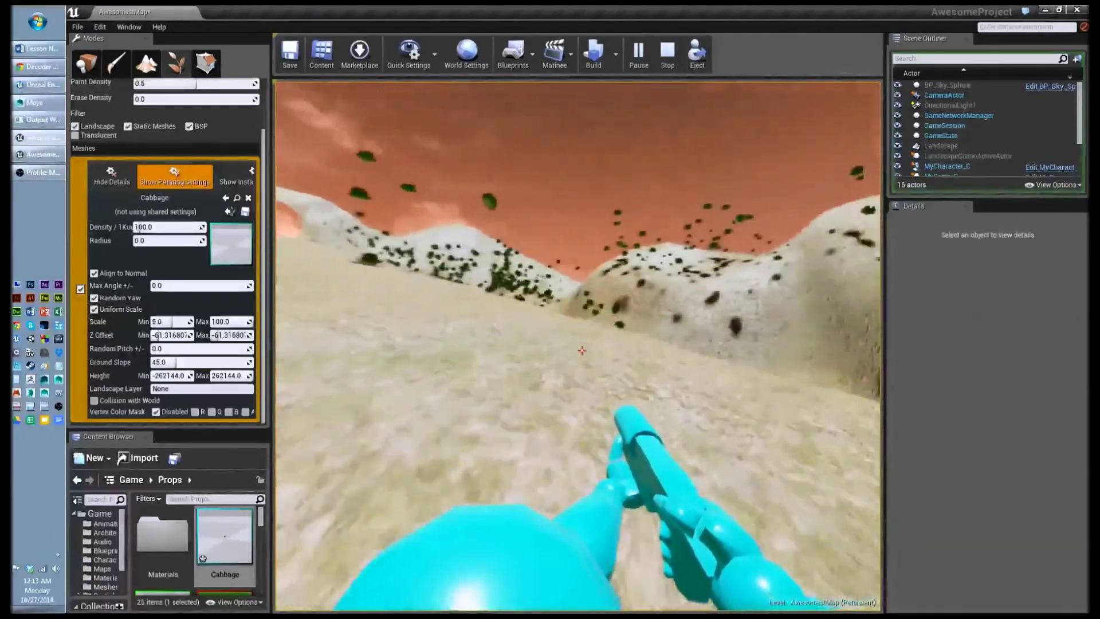
key("w")
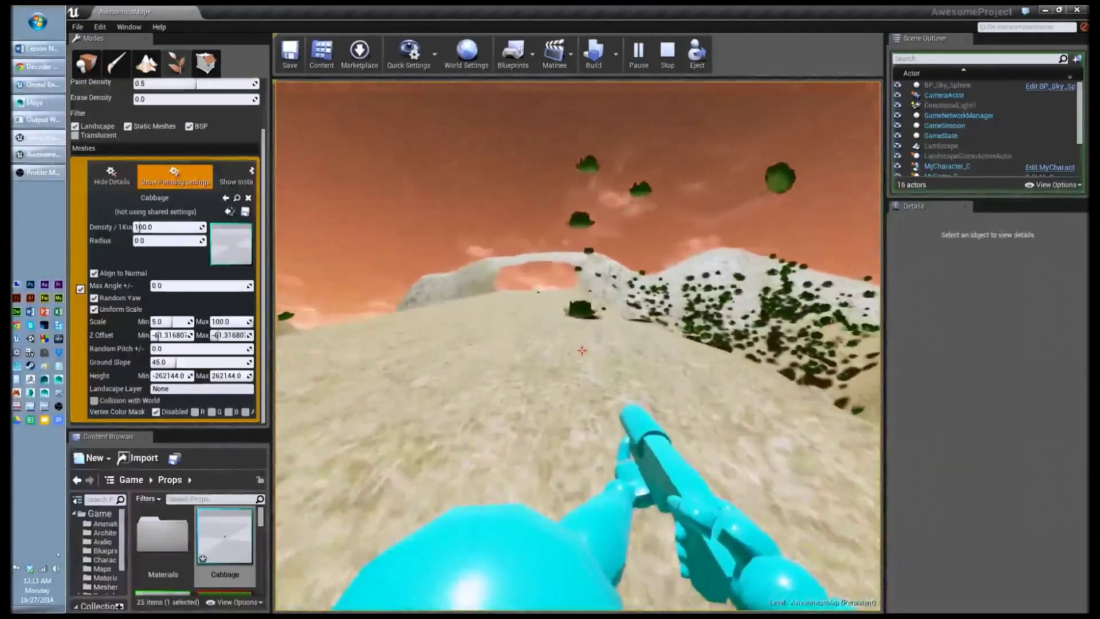
key("w")
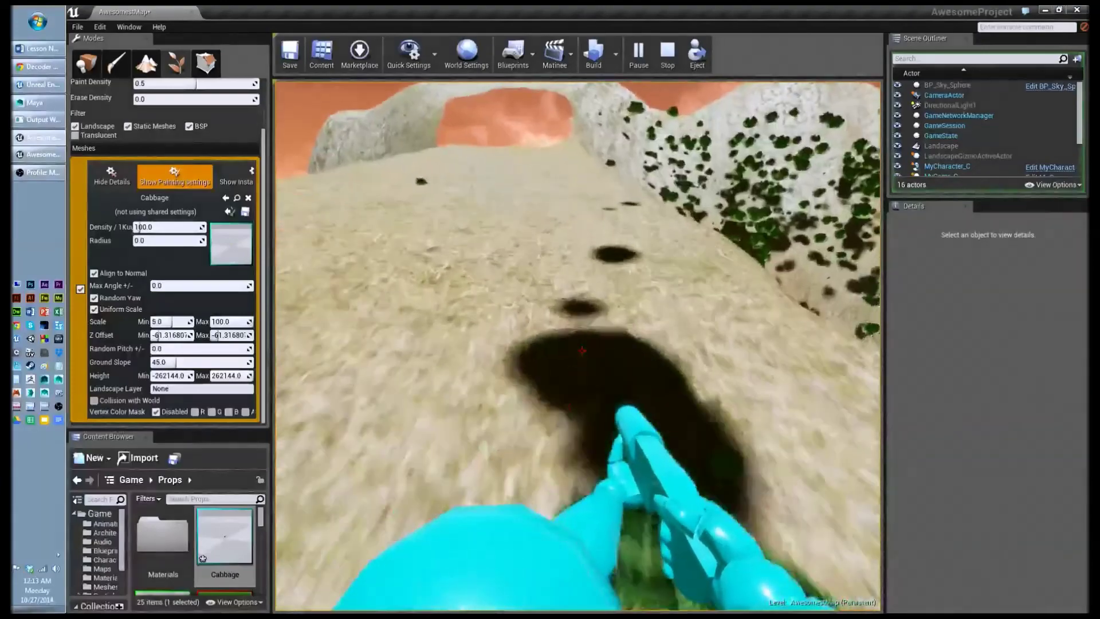
key("w")
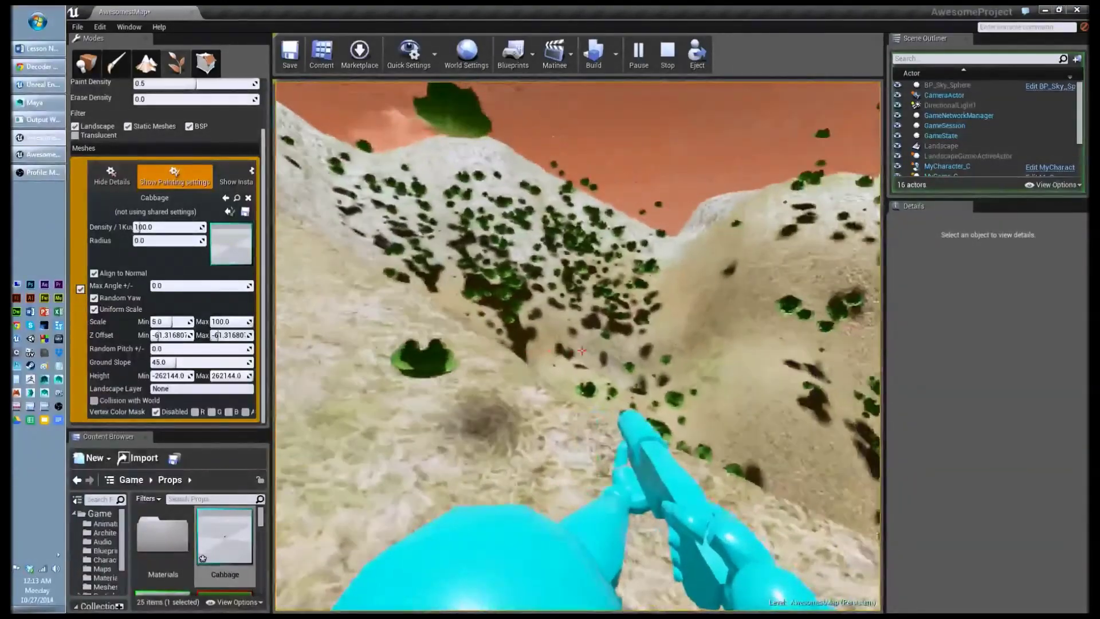
key("w")
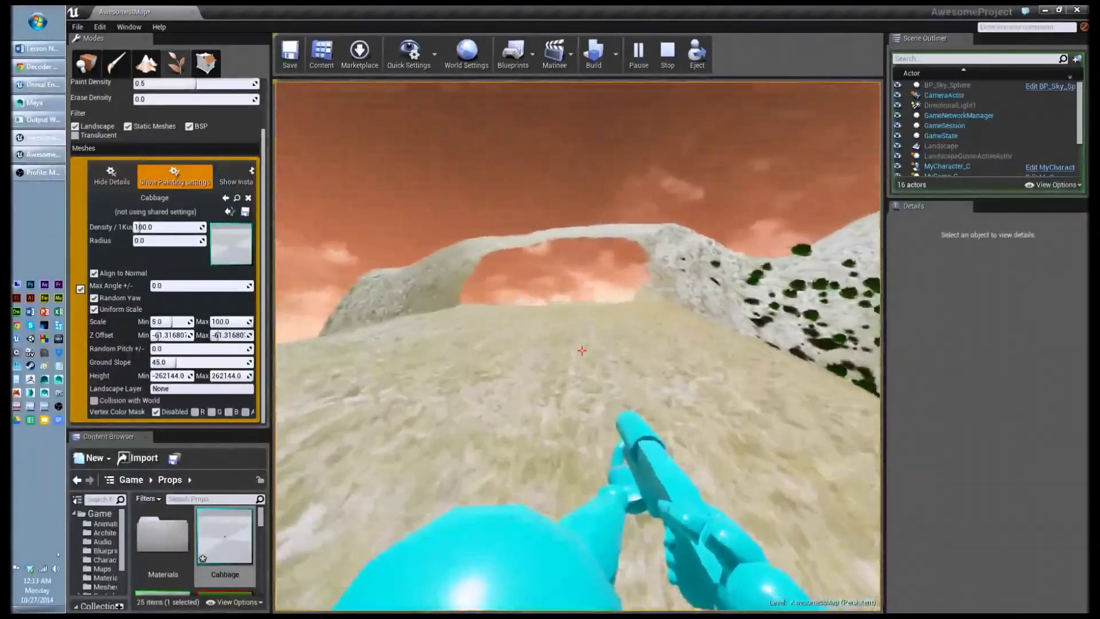
key("w")
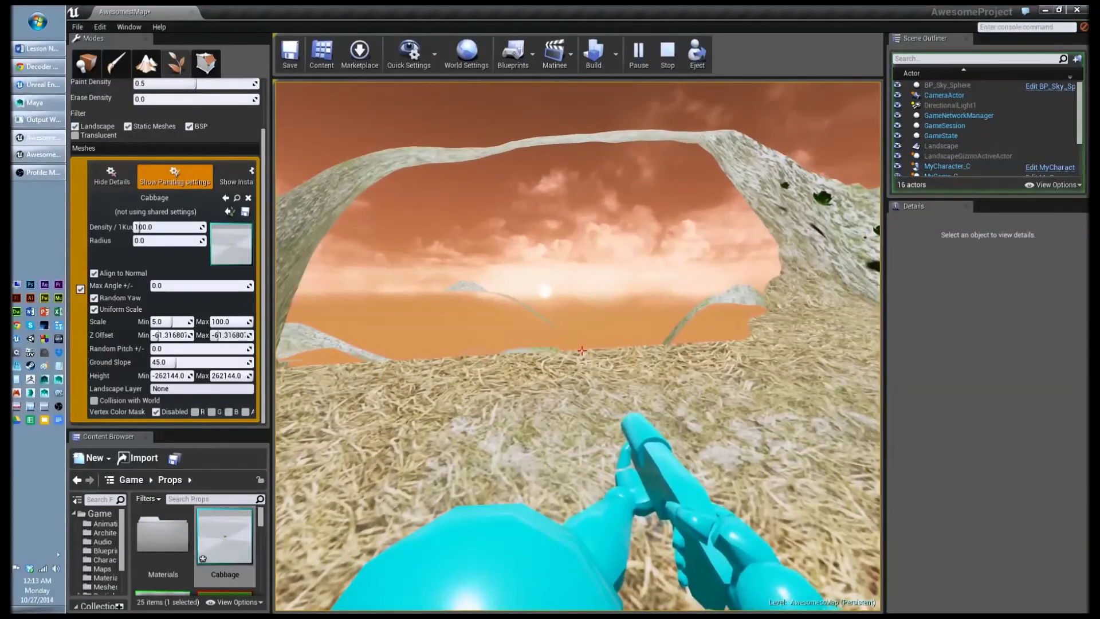
key("w")
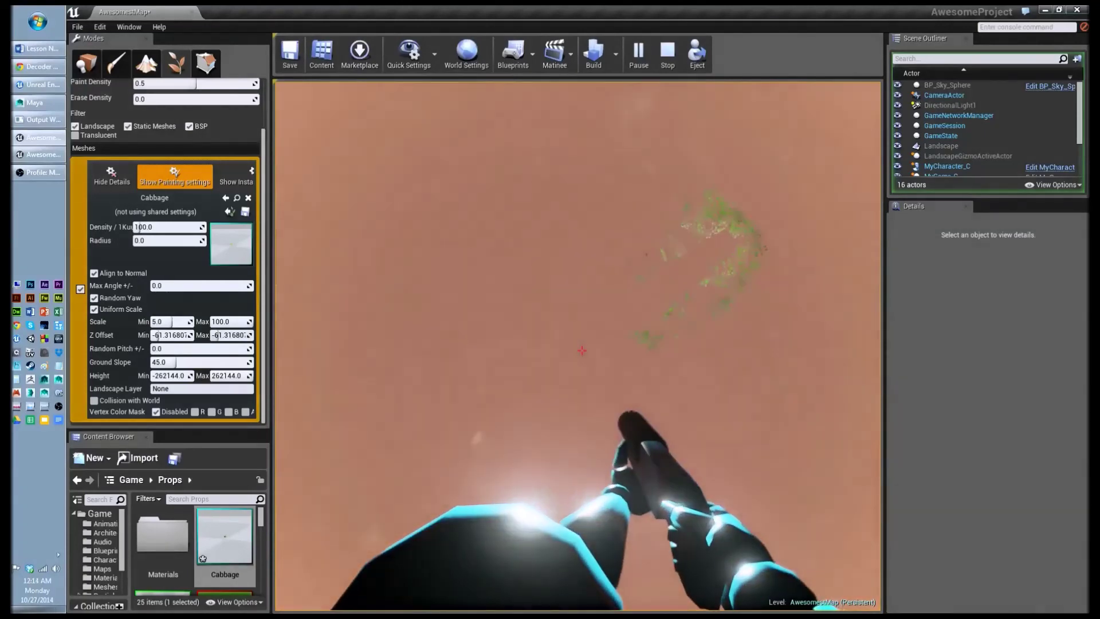
key("Escape")
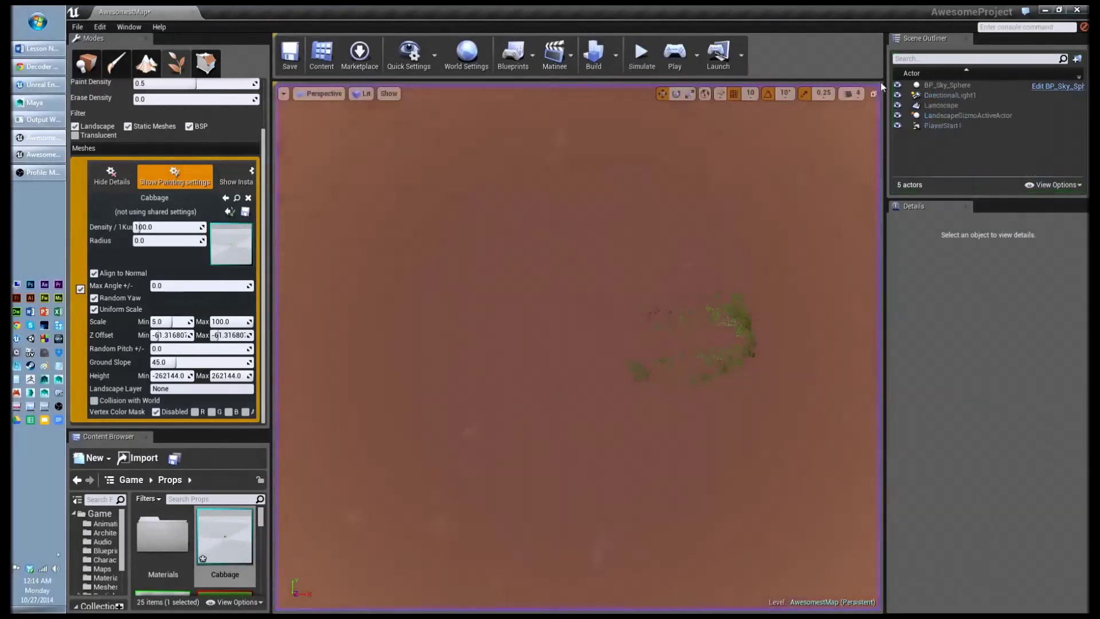